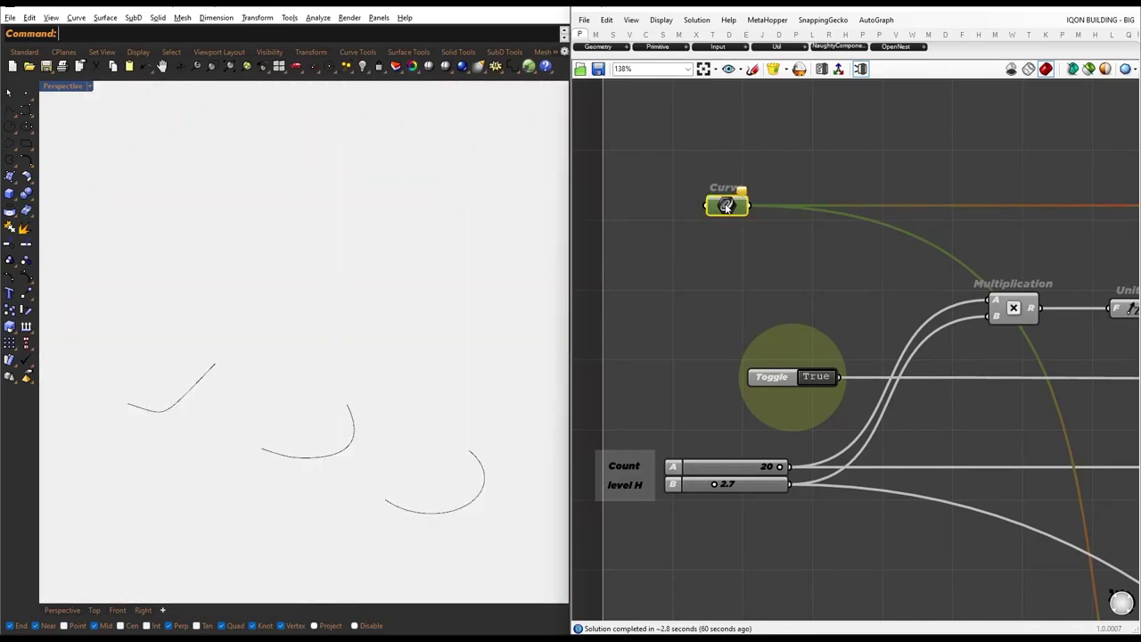
# Set one of the curves drawn in the viewport as the Curve parameter's input and examine the generated block facade from both sides
pyautogui.rightClick(726, 205)
pyautogui.click(763, 397)
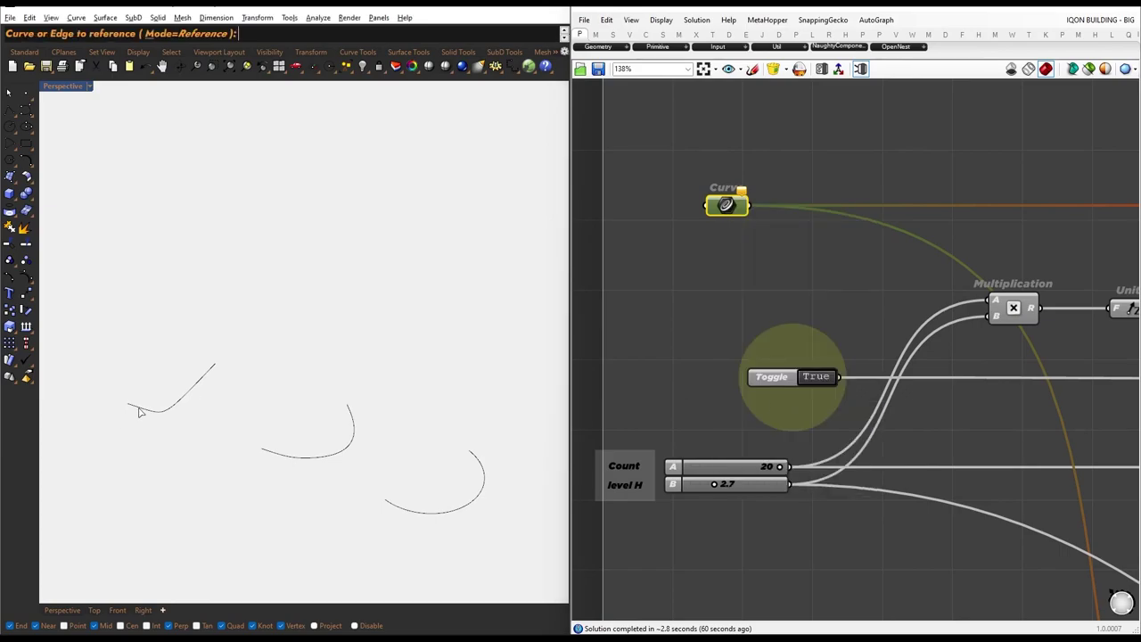
pyautogui.moveTo(148, 293); pyautogui.dragTo(148, 292)
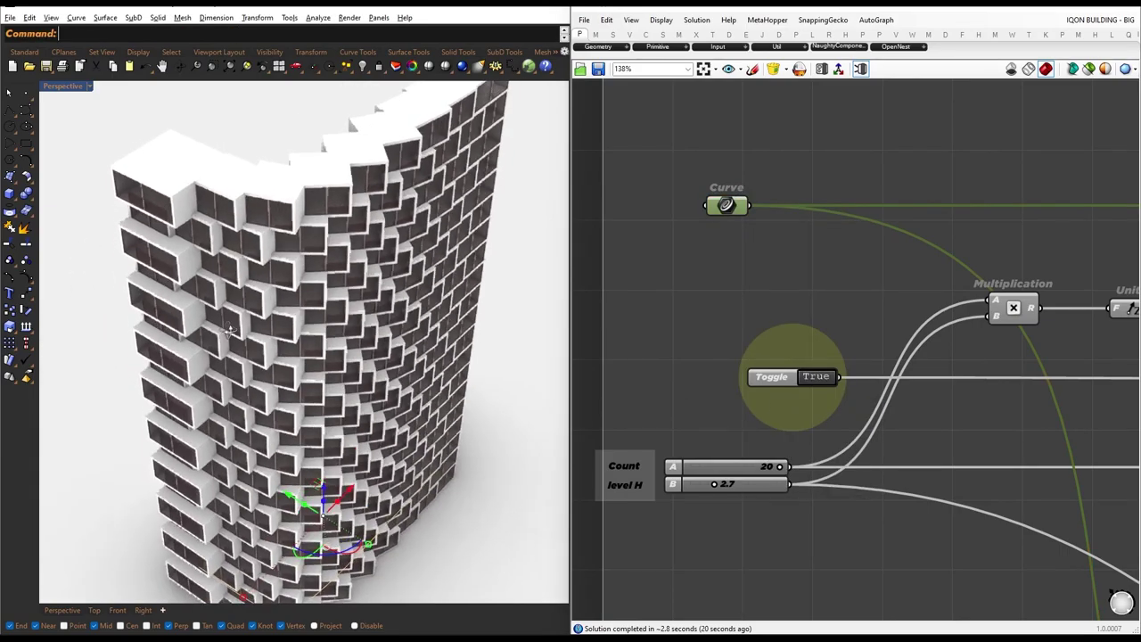
pyautogui.moveTo(228, 328); pyautogui.dragTo(413, 307, button='right')
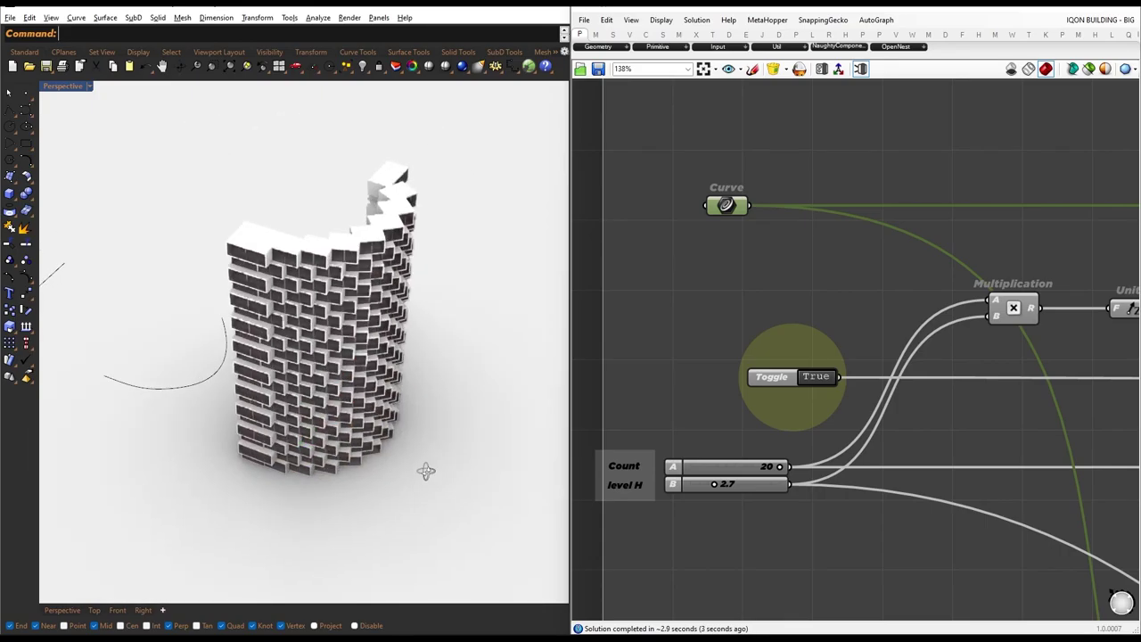
pyautogui.scroll(5, 428, 459)
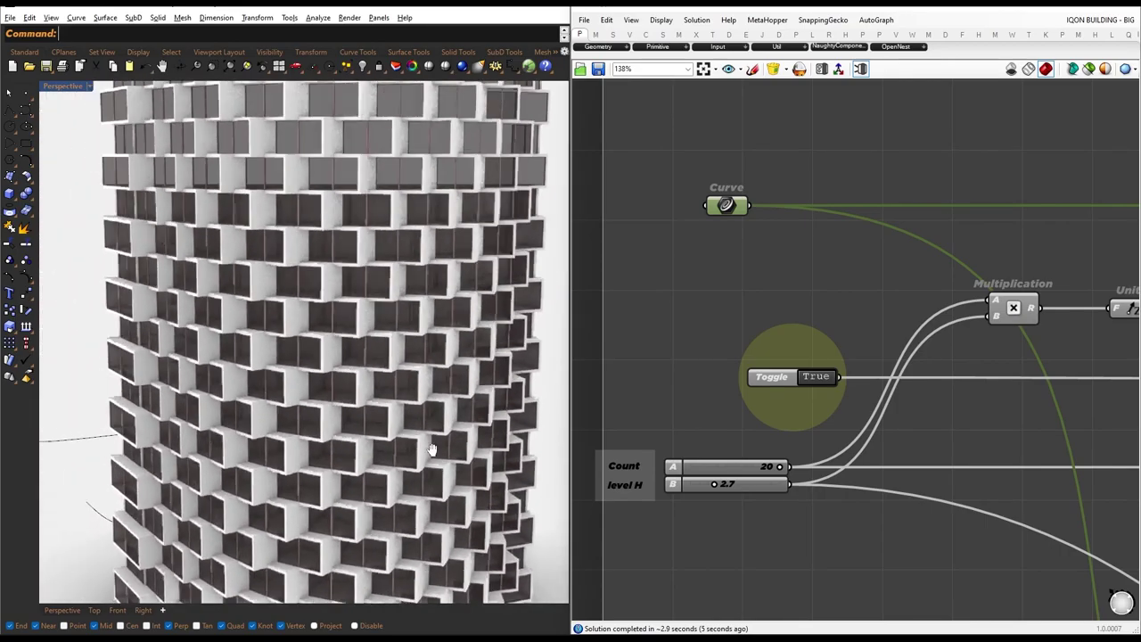
pyautogui.scroll(-5, 430, 449)
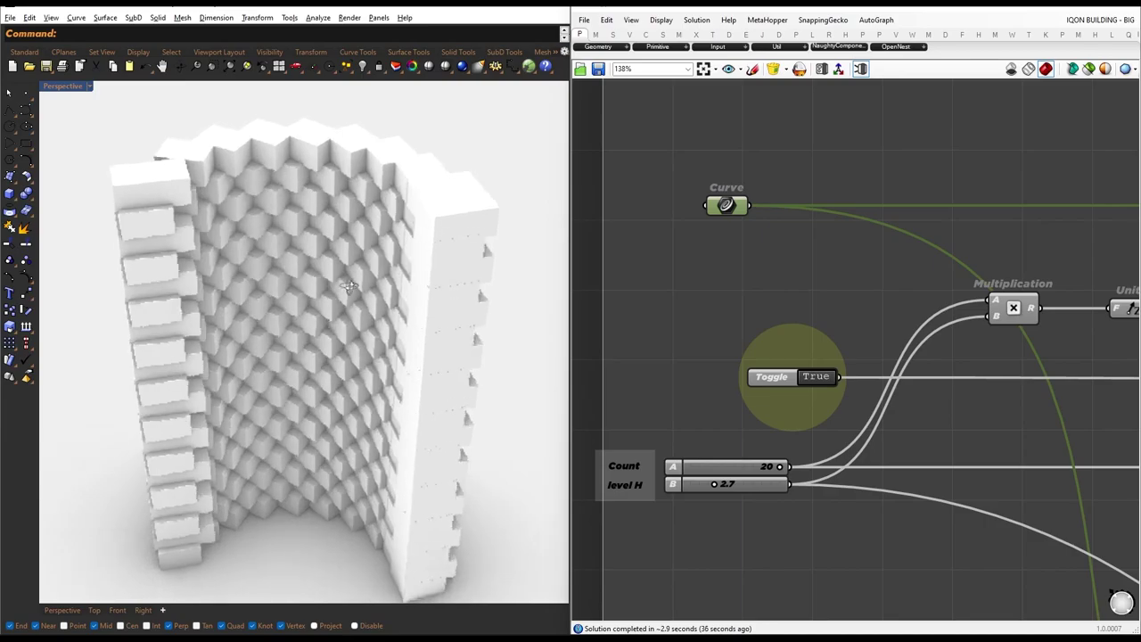
pyautogui.scroll(2, 381, 284)
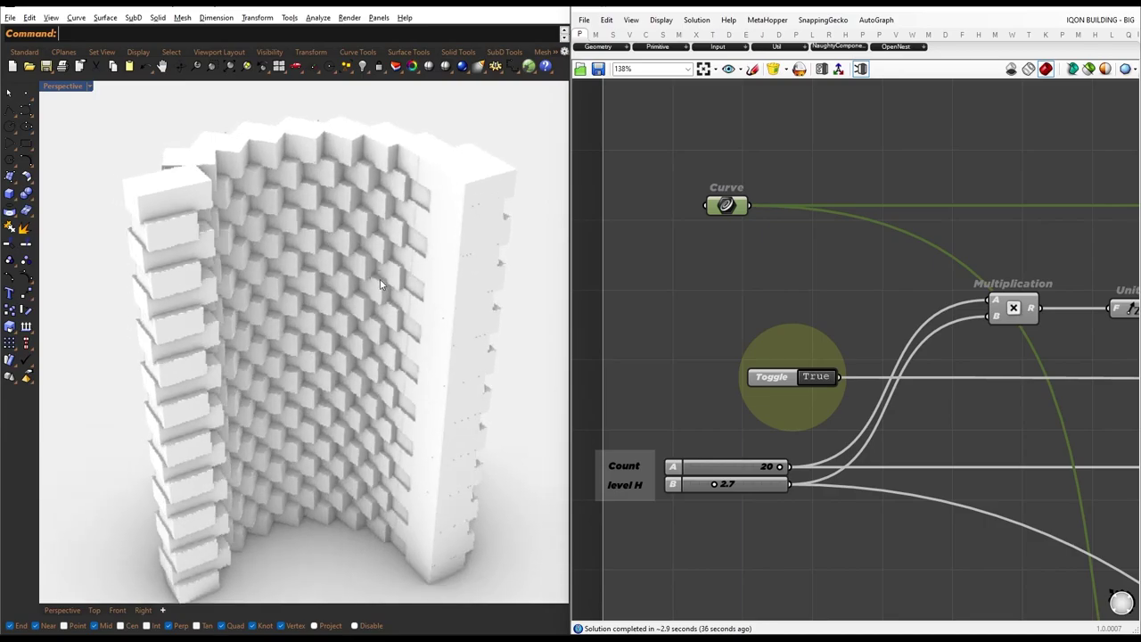
pyautogui.moveTo(485, 308); pyautogui.dragTo(113, 285, button='right')
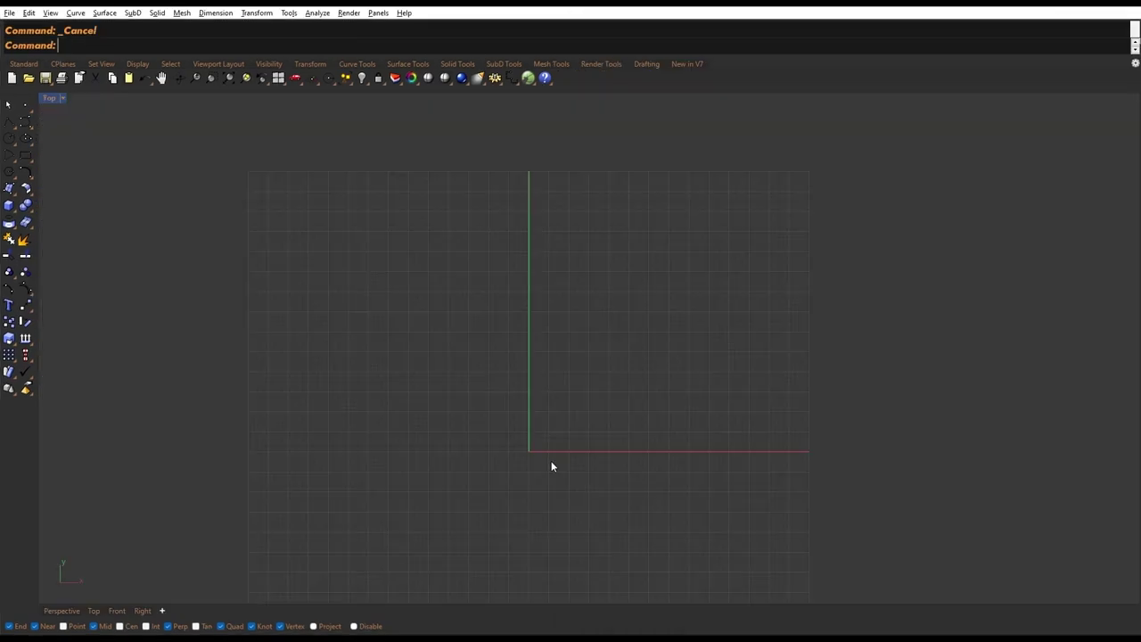
# Draw a 27 by 12 m rectangle in the Top view with its first corner at the origin
pyautogui.scroll(3, 603, 345)
pyautogui.moveTo(601, 345); pyautogui.dragTo(588, 326, button='right')
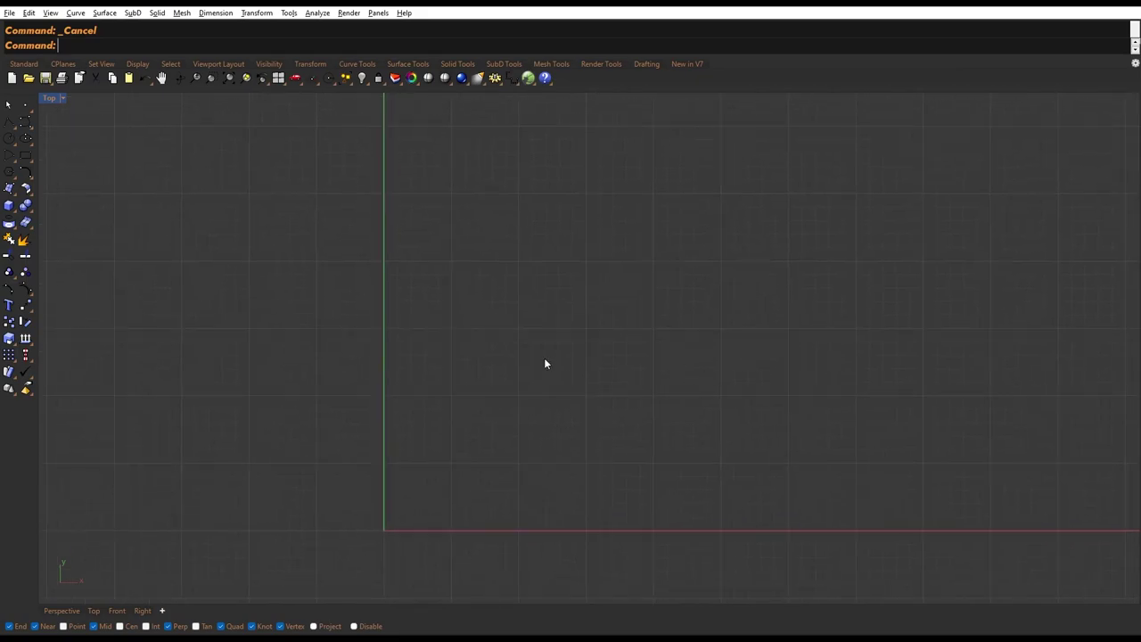
pyautogui.click(25, 156)
pyautogui.click(379, 532)
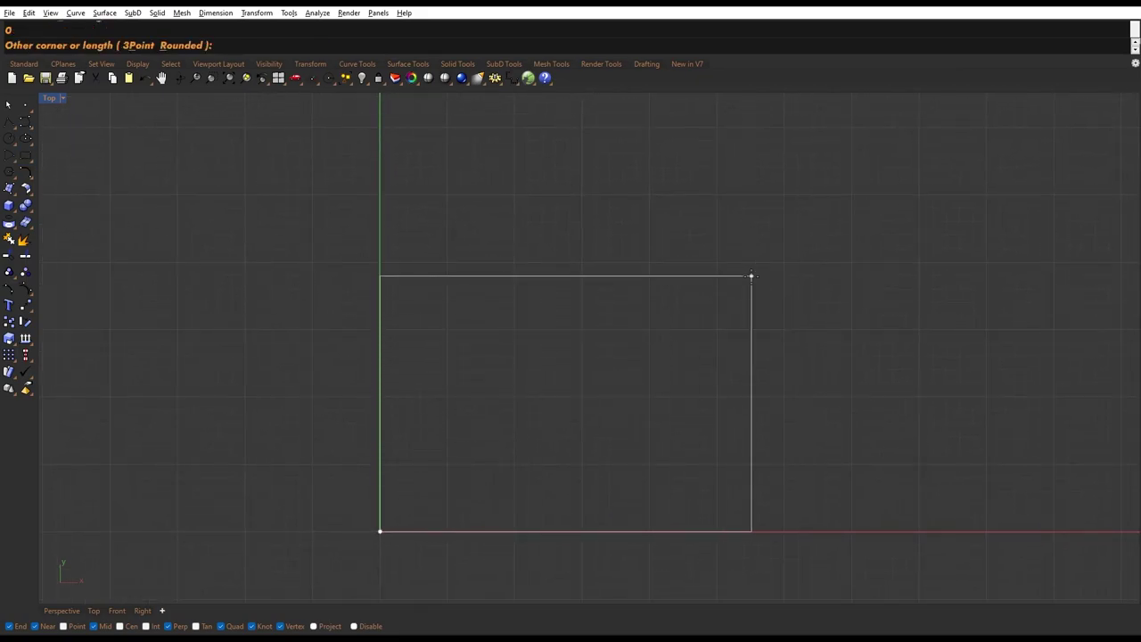
pyautogui.write('27')
pyautogui.press('Return')
pyautogui.write('12')
pyautogui.press('Return')
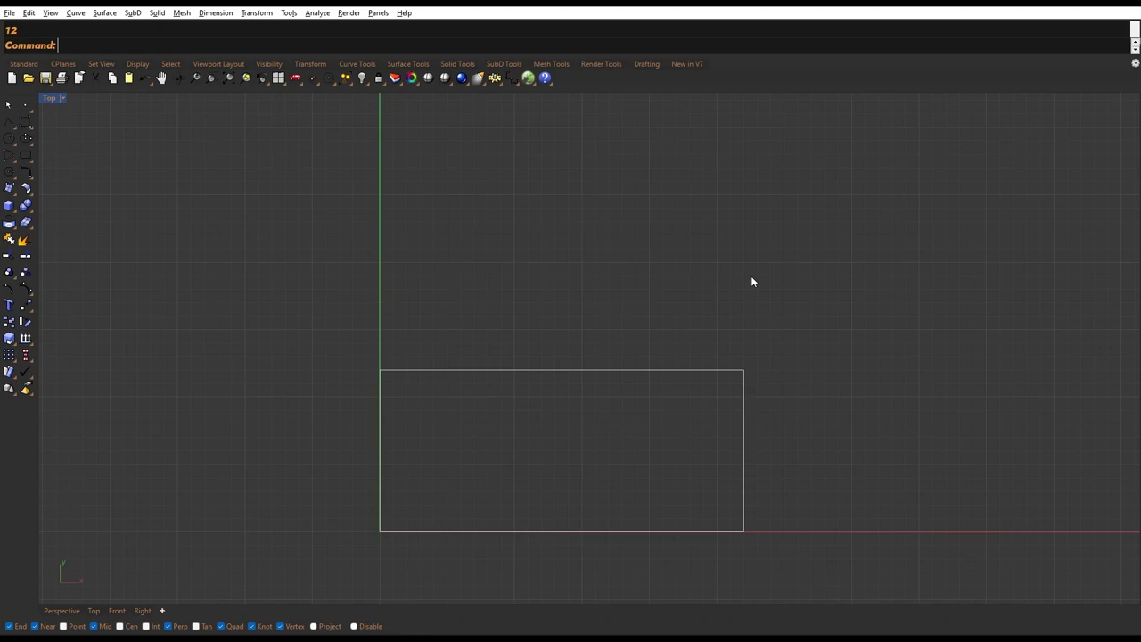
# Draw a degree-3 control point curve from the rectangle's upper-left corner around its lower-left corner and along the bottom edge to the lower-right corner
pyautogui.moveTo(469, 346); pyautogui.dragTo(460, 312, button='right')
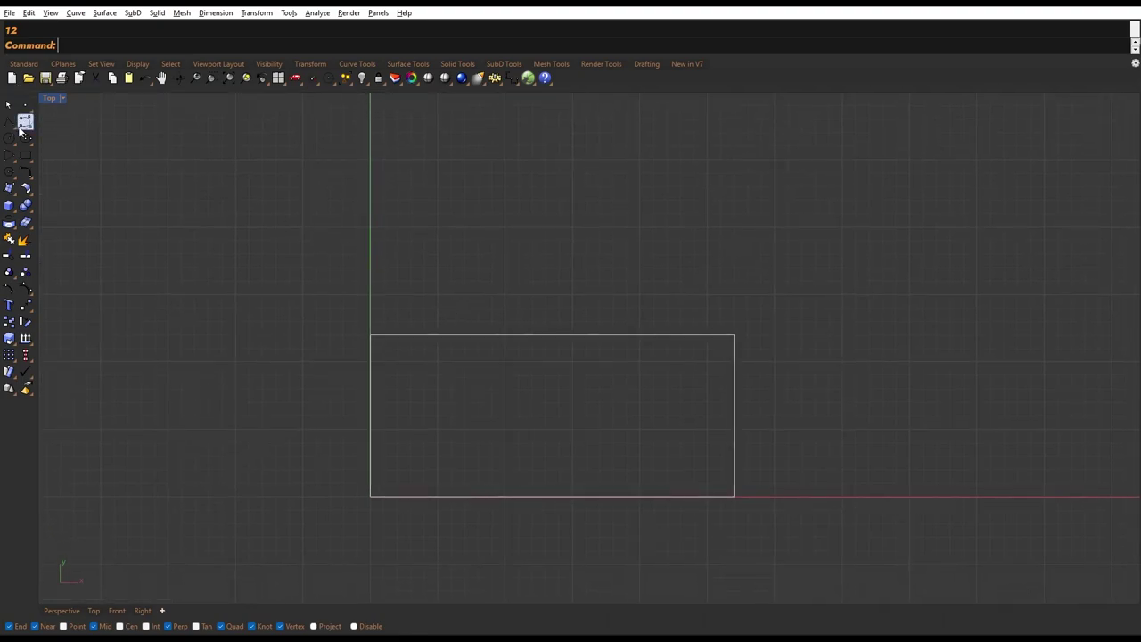
pyautogui.click(23, 125)
pyautogui.click(371, 333)
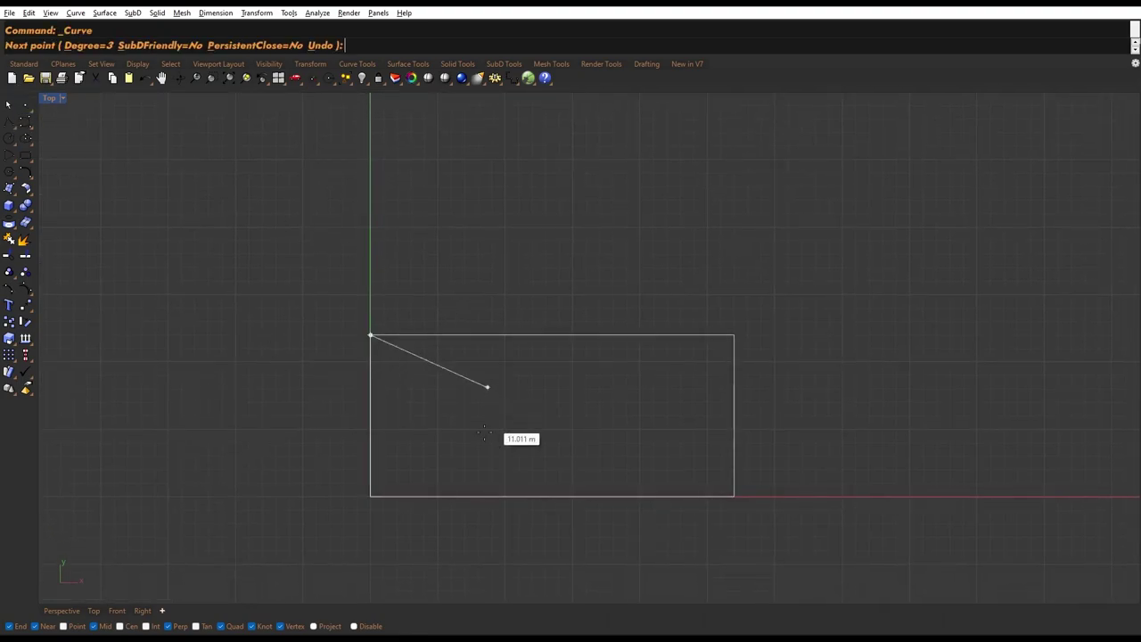
pyautogui.click(371, 431)
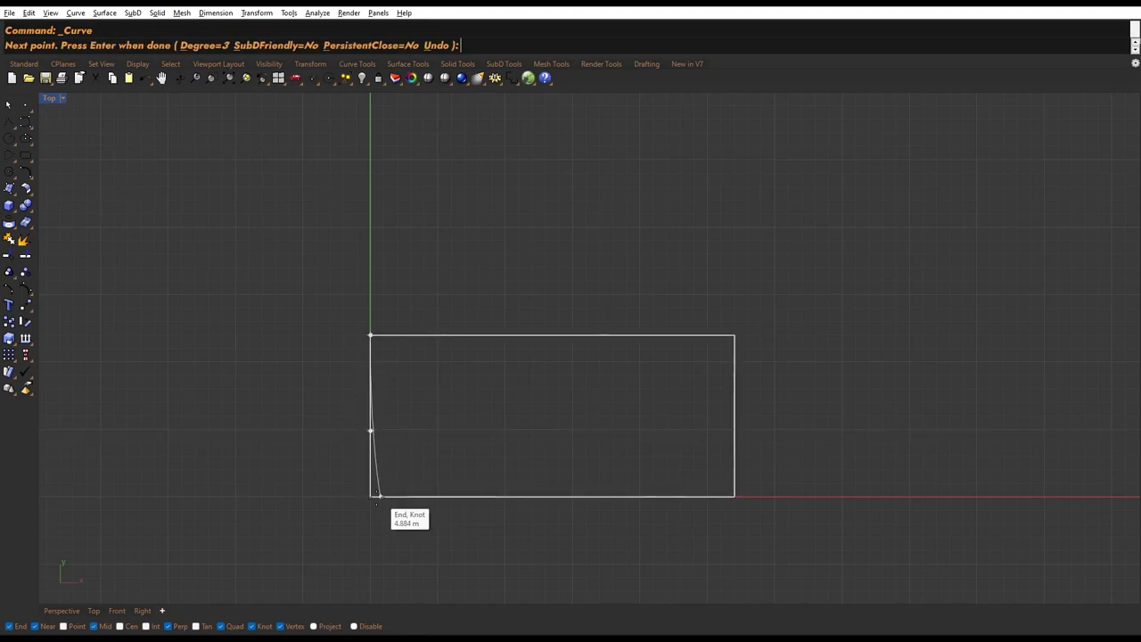
pyautogui.click(480, 495)
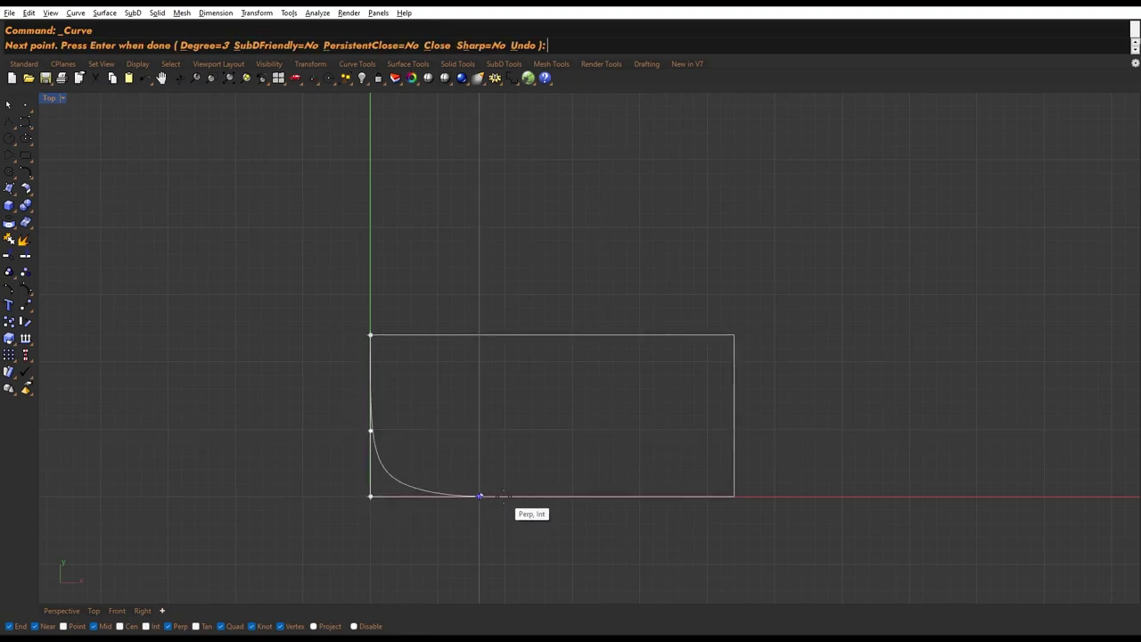
pyautogui.click(734, 497)
pyautogui.press('Return')
# Delete the guide rectangle and move the remaining curve diagonally away from the origin into the positive X and Y area
pyautogui.click(573, 335)
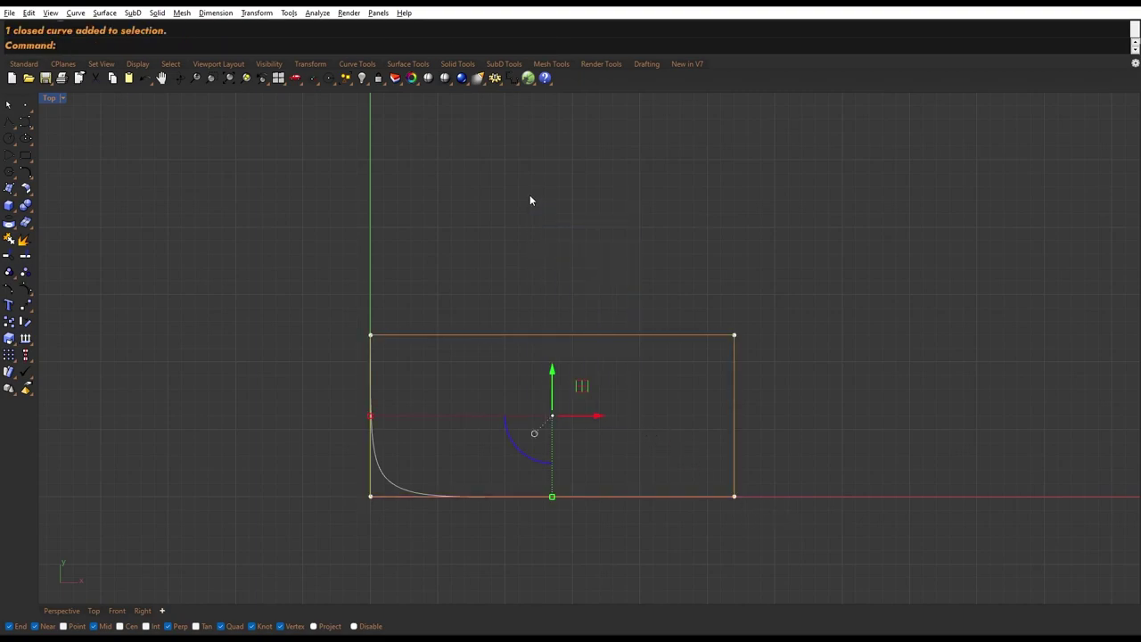
pyautogui.press('Delete')
pyautogui.click(389, 482)
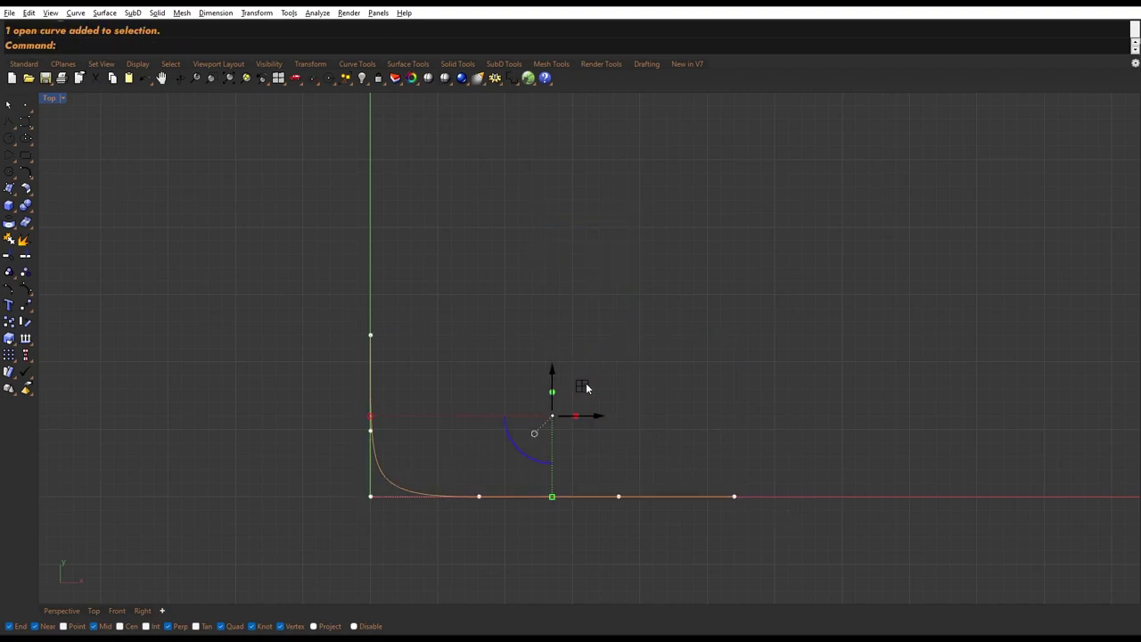
pyautogui.moveTo(586, 387); pyautogui.dragTo(632, 305)
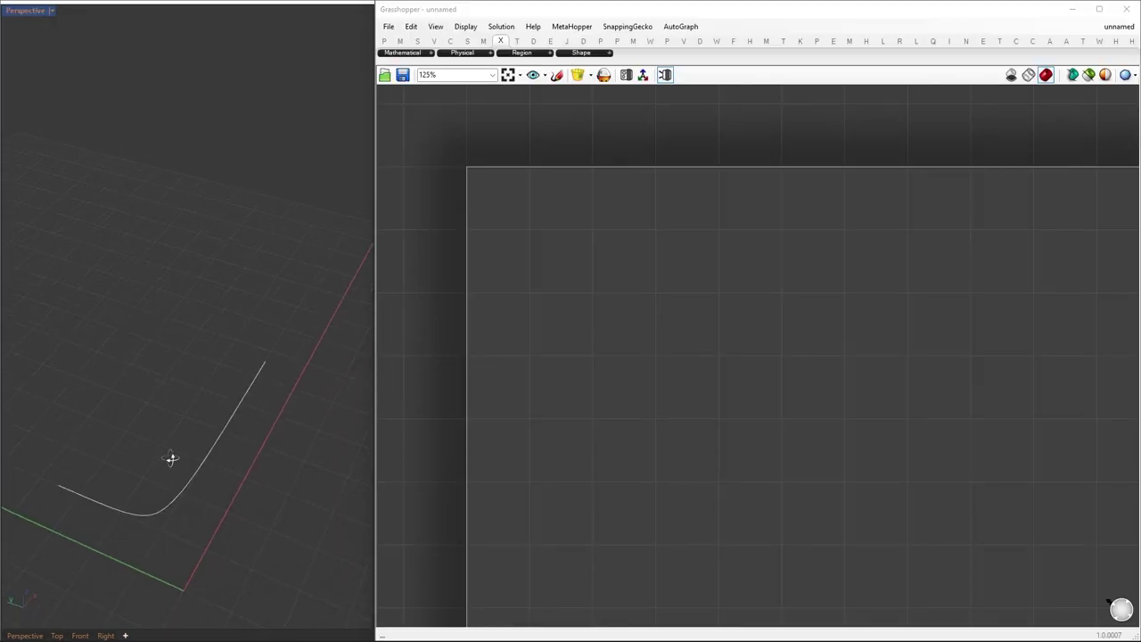
# In Grasshopper, add a Curve parameter to the canvas and reference the drawn Rhino curve in it as a single curve
pyautogui.moveTo(561, 344); pyautogui.dragTo(529, 334, button='right')
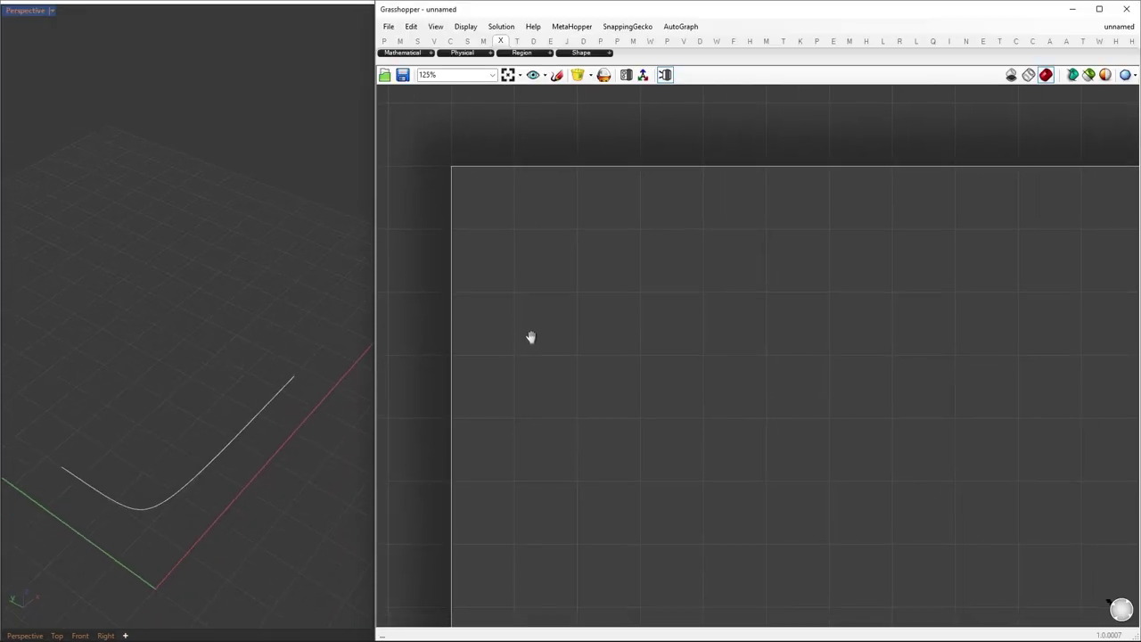
pyautogui.doubleClick(615, 339)
pyautogui.write('curve')
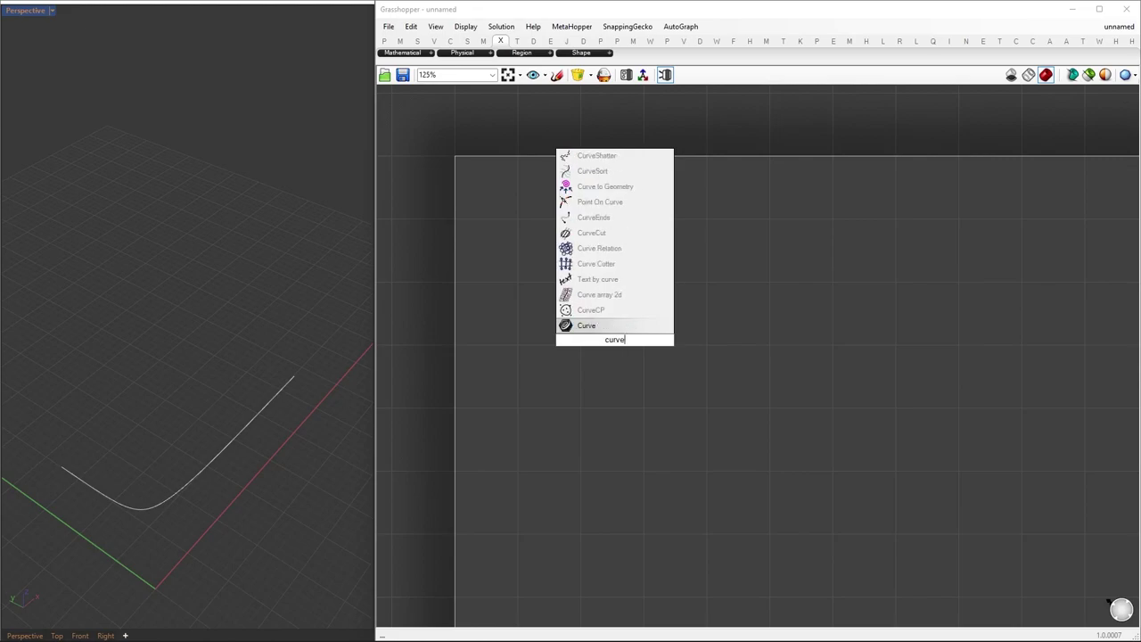
pyautogui.press('Return')
pyautogui.rightClick(607, 347)
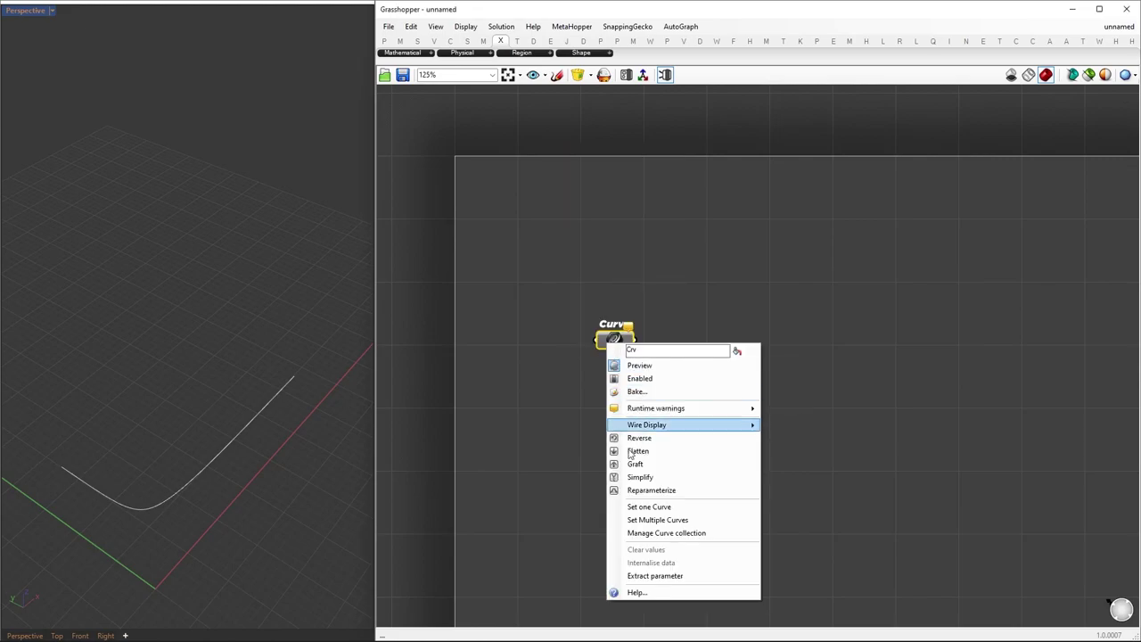
pyautogui.click(666, 507)
pyautogui.moveTo(301, 493); pyautogui.dragTo(163, 389)
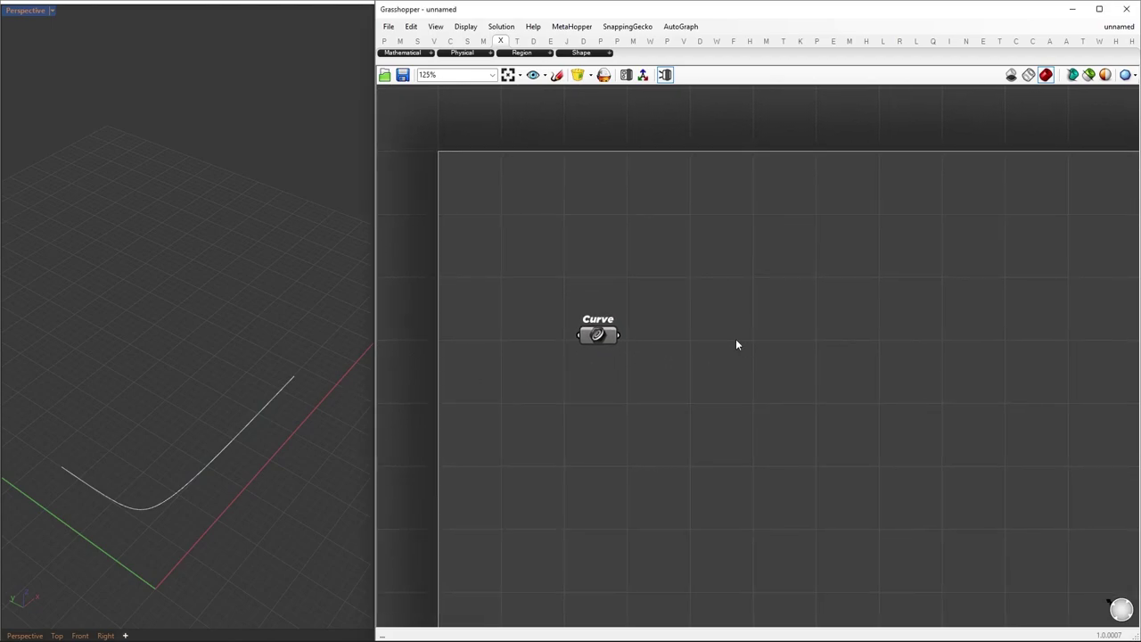
# Add an Extrude component to the right of the Curve parameter and connect the curve to its base input
pyautogui.doubleClick(843, 335)
pyautogui.write('extrude')
pyautogui.press('Return')
pyautogui.moveTo(618, 335); pyautogui.dragTo(815, 278)
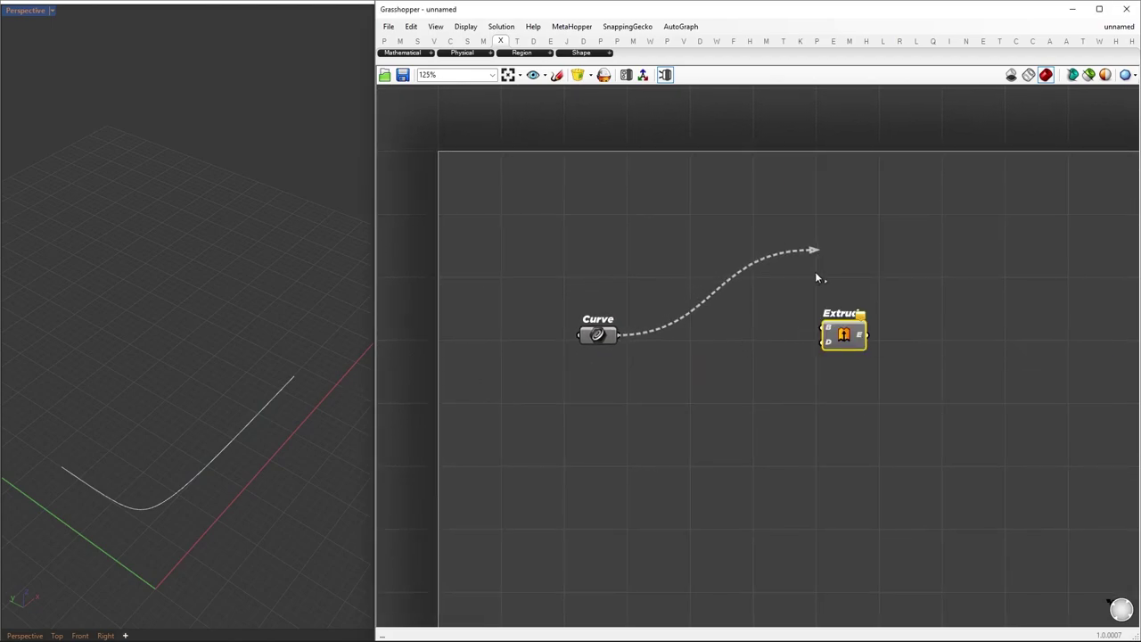
pyautogui.moveTo(843, 337); pyautogui.dragTo(1015, 343)
# Add a Unit Z vector component wired into the direction input of Extrude
pyautogui.moveTo(997, 349); pyautogui.dragTo(996, 353)
pyautogui.moveTo(836, 412); pyautogui.dragTo(836, 413)
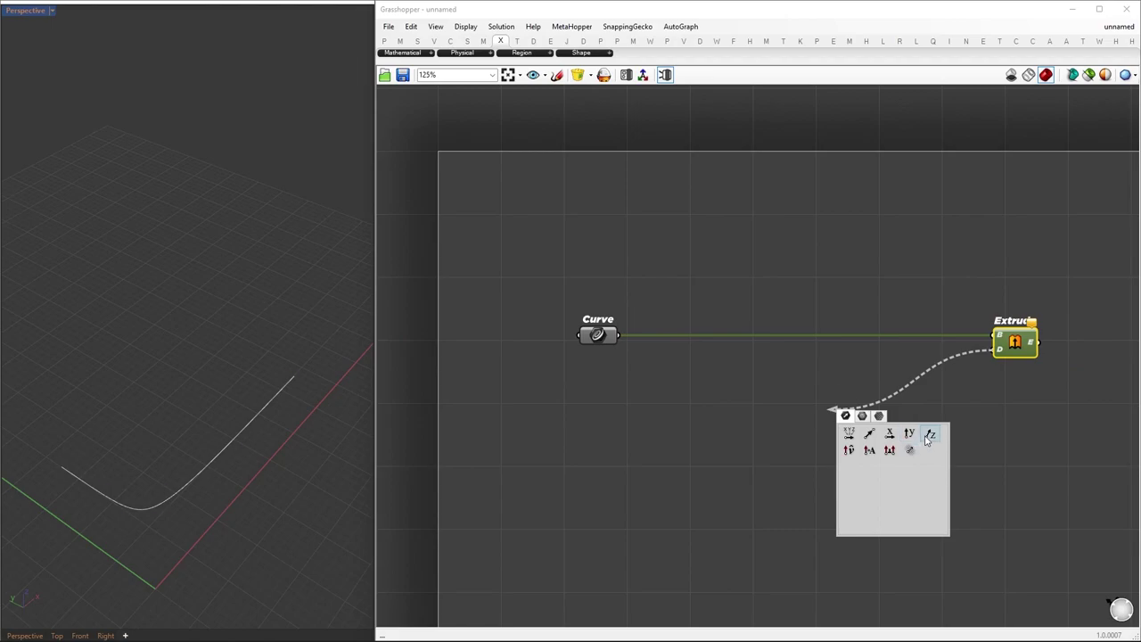
pyautogui.click(838, 420)
# Add two number sliders below the Curve parameter, one defined as 0..12..20 and one set to 2.7, and stack them together
pyautogui.moveTo(626, 447); pyautogui.dragTo(615, 400, button='right')
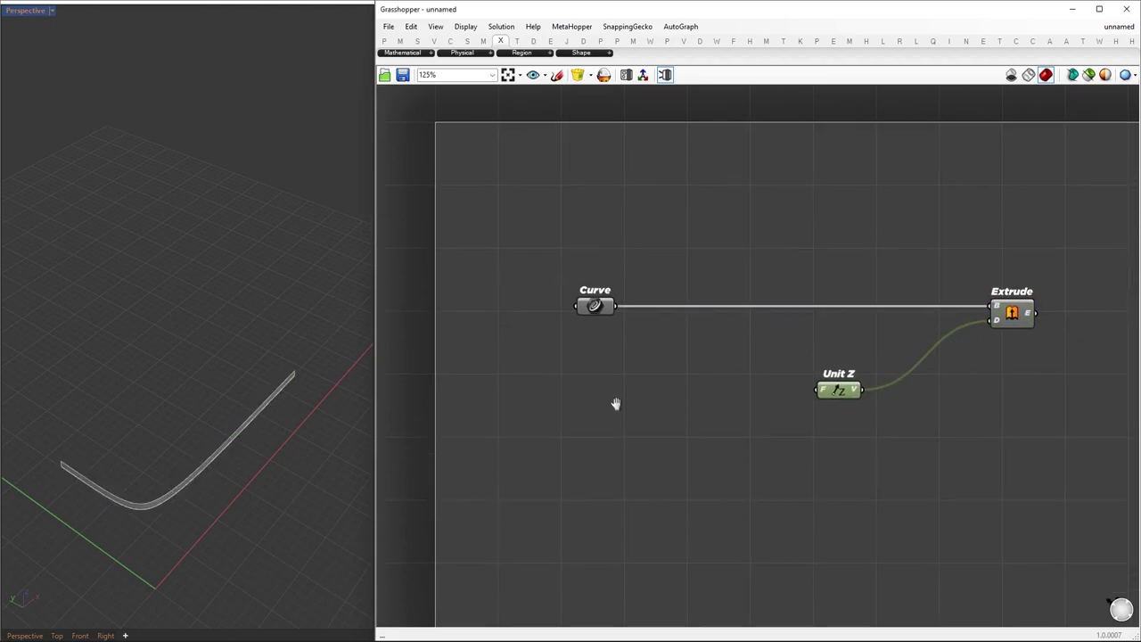
pyautogui.moveTo(814, 382); pyautogui.dragTo(560, 390)
pyautogui.write('0.12.2')
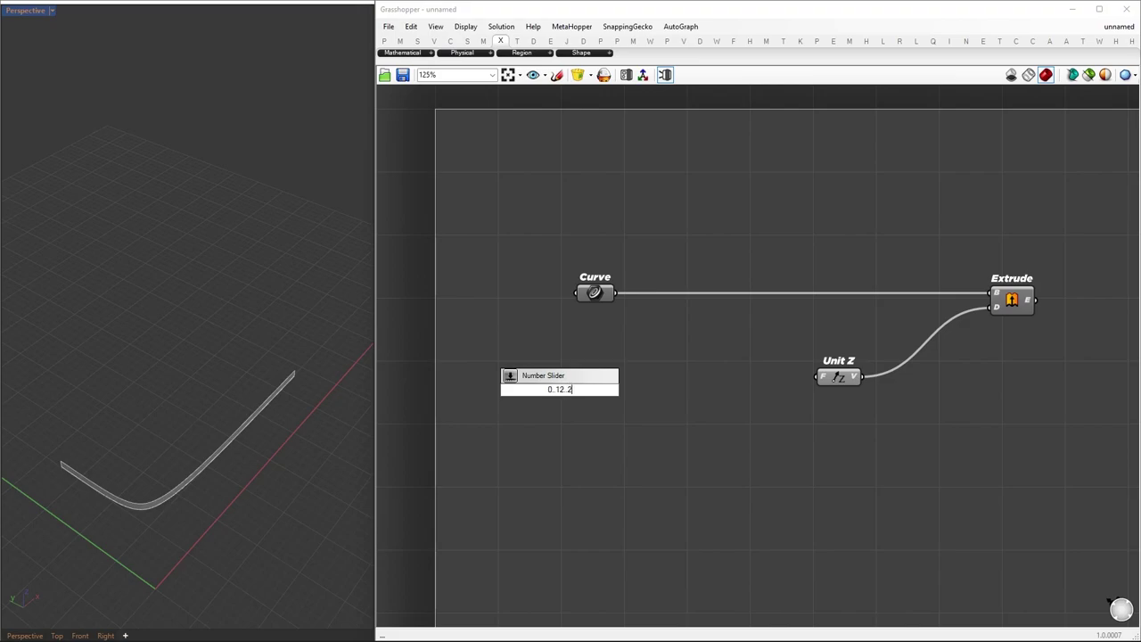
pyautogui.write('..12.20')
pyautogui.press('Return')
pyautogui.doubleClick(526, 414)
pyautogui.write('2.7')
pyautogui.press('Return')
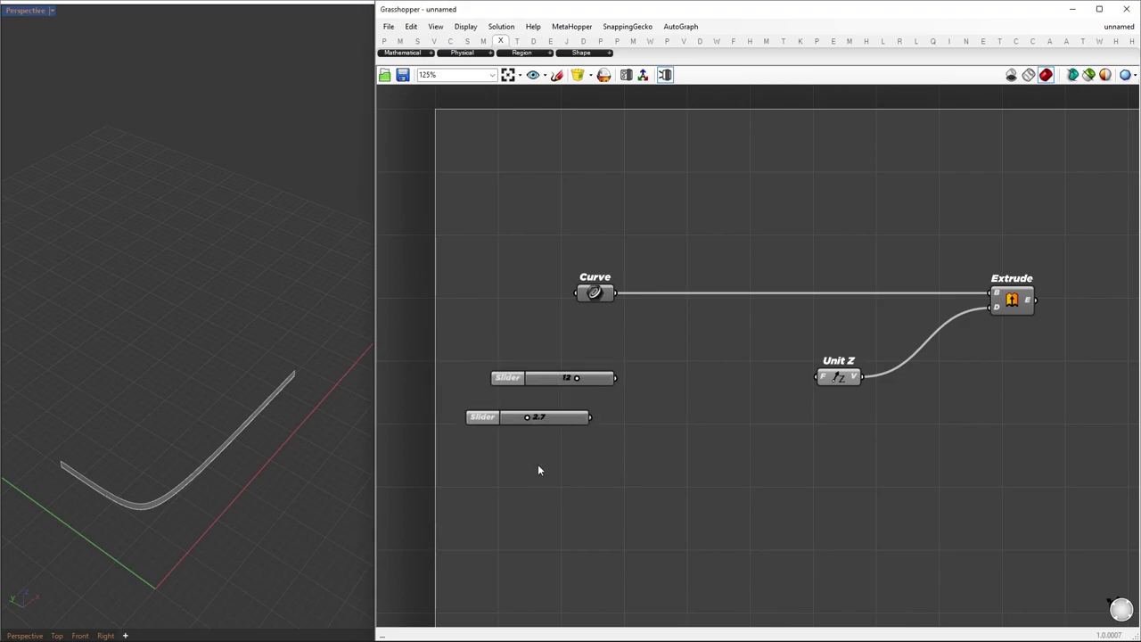
pyautogui.moveTo(555, 420); pyautogui.dragTo(579, 403)
# Add a Multiplication component, connect both sliders to it, and wire its result into the factor of Unit Z
pyautogui.doubleClick(666, 378)
pyautogui.write('*')
pyautogui.press('Return')
pyautogui.moveTo(665, 381); pyautogui.dragTo(696, 385)
pyautogui.moveTo(615, 378); pyautogui.dragTo(634, 375)
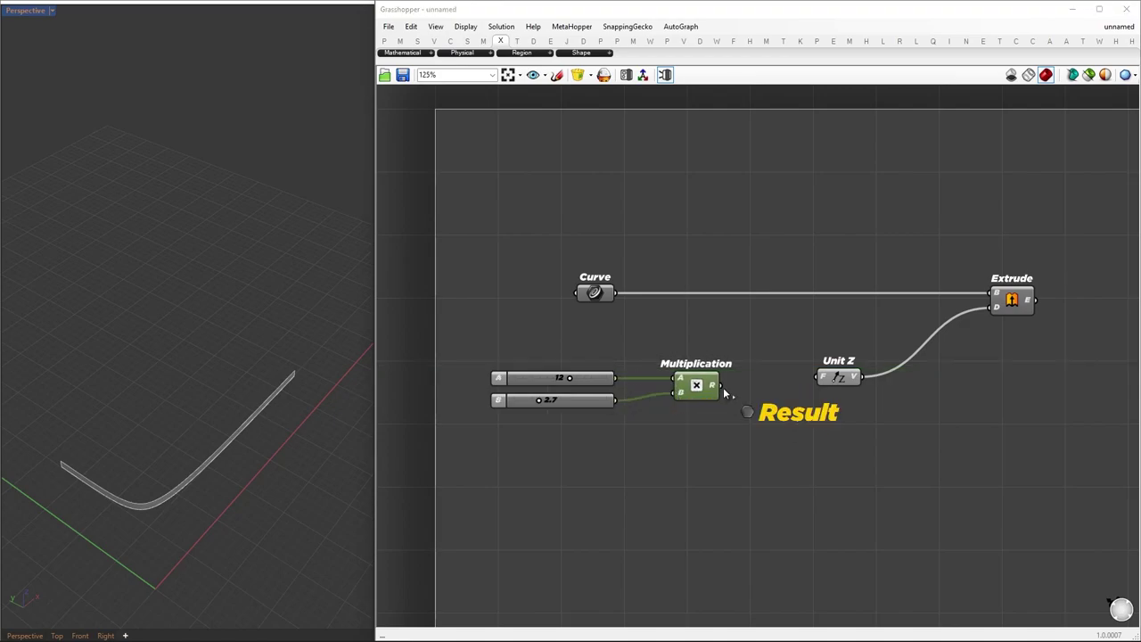
pyautogui.moveTo(820, 376); pyautogui.dragTo(820, 377)
pyautogui.moveTo(831, 377); pyautogui.dragTo(825, 386)
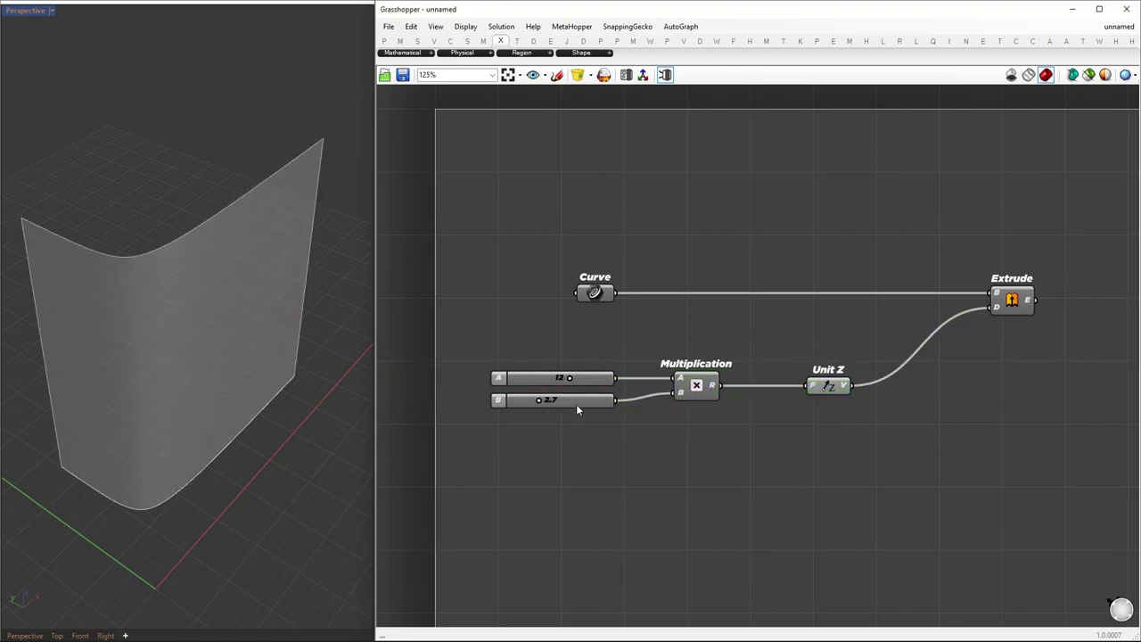
pyautogui.moveTo(568, 381)
pyautogui.mouseDown()
pyautogui.moveTo(524, 392)
pyautogui.moveTo(577, 389)
pyautogui.moveTo(561, 389)
pyautogui.mouseUp()
# Add a Staggered Quad Panels component to the right of Extrude and connect the extrusion to its Srf input
pyautogui.moveTo(200, 482); pyautogui.dragTo(211, 446, button='right')
pyautogui.moveTo(963, 365); pyautogui.dragTo(769, 346, button='right')
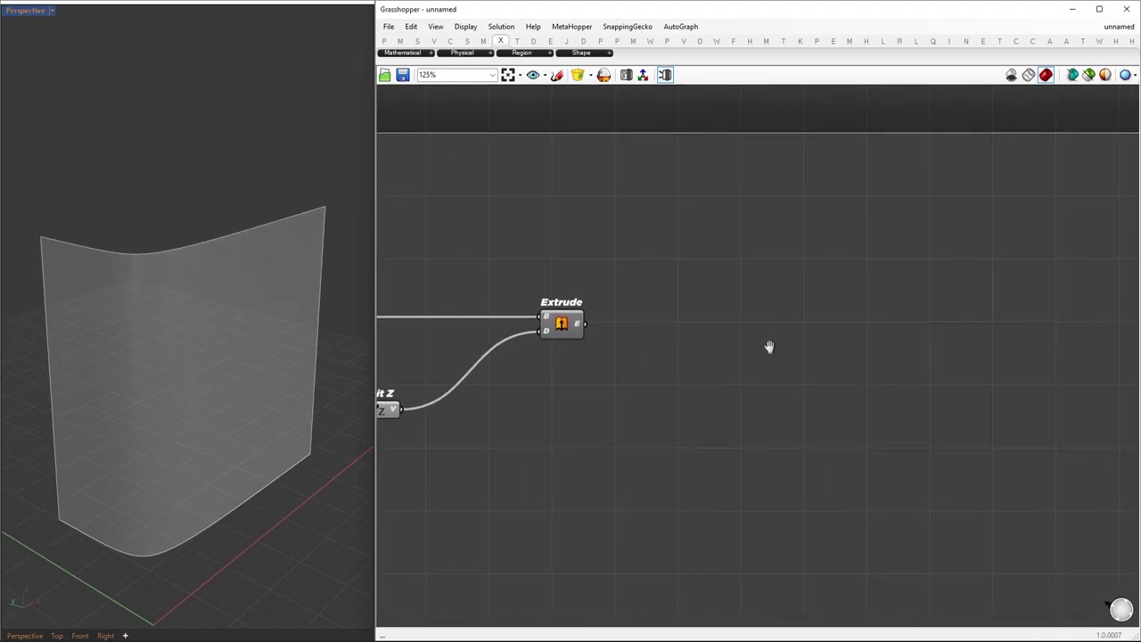
pyautogui.doubleClick(791, 337)
pyautogui.write('staggered')
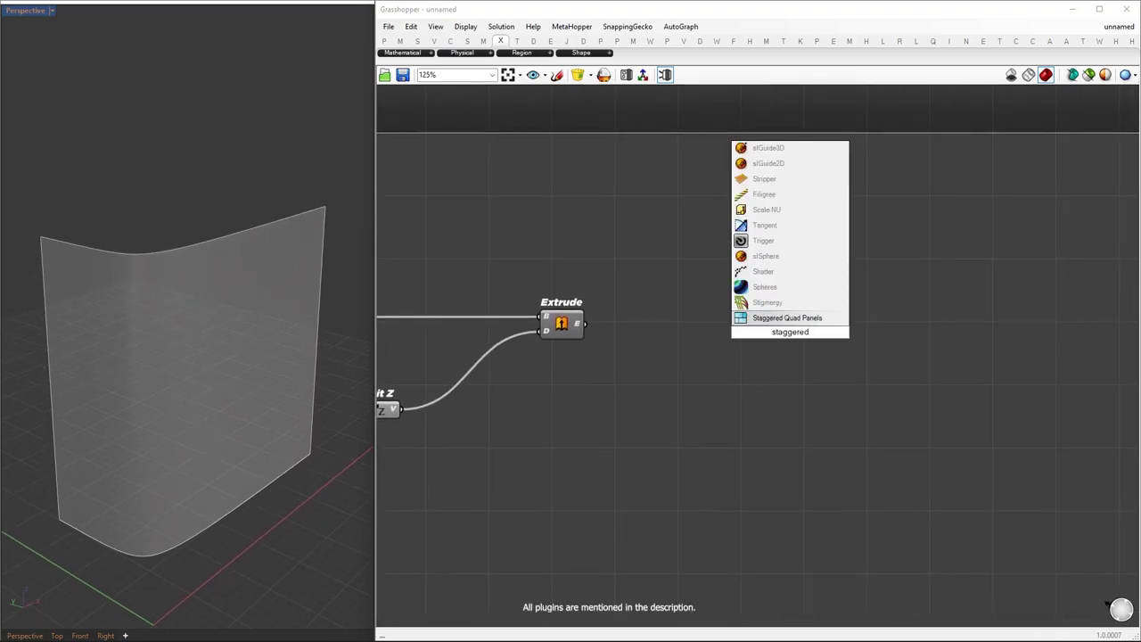
pyautogui.press('Return')
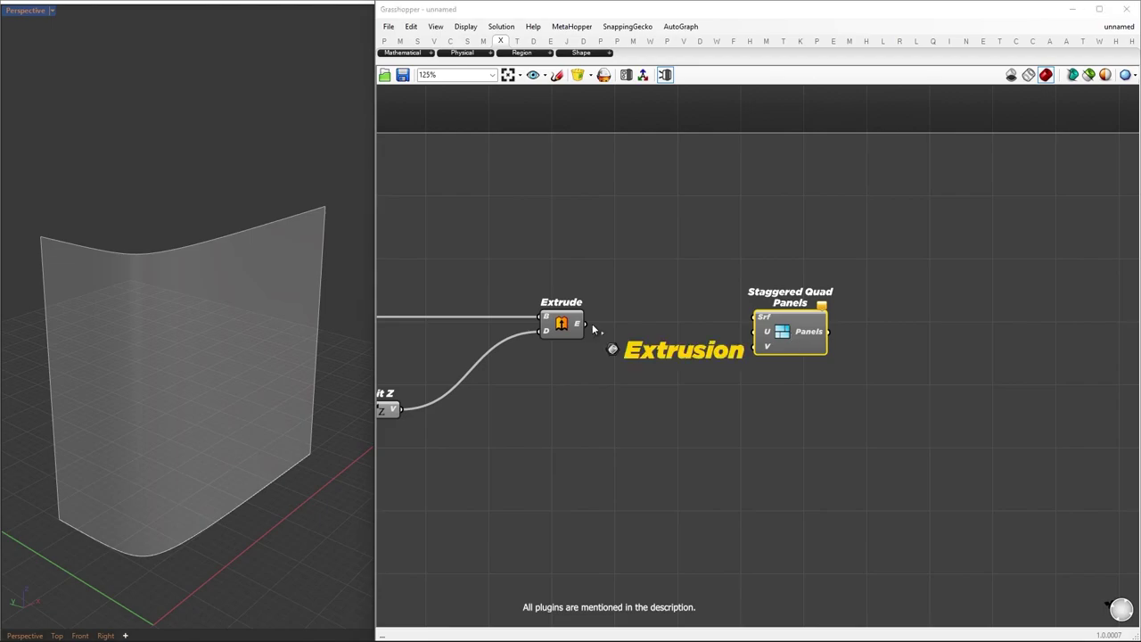
pyautogui.moveTo(592, 323); pyautogui.dragTo(978, 337)
# Add an Adjust UV component between Extrude and Staggered Quad Panels and connect the extrusion to its Surf input
pyautogui.click(725, 376)
pyautogui.doubleClick(725, 376)
pyautogui.write('adjust uv')
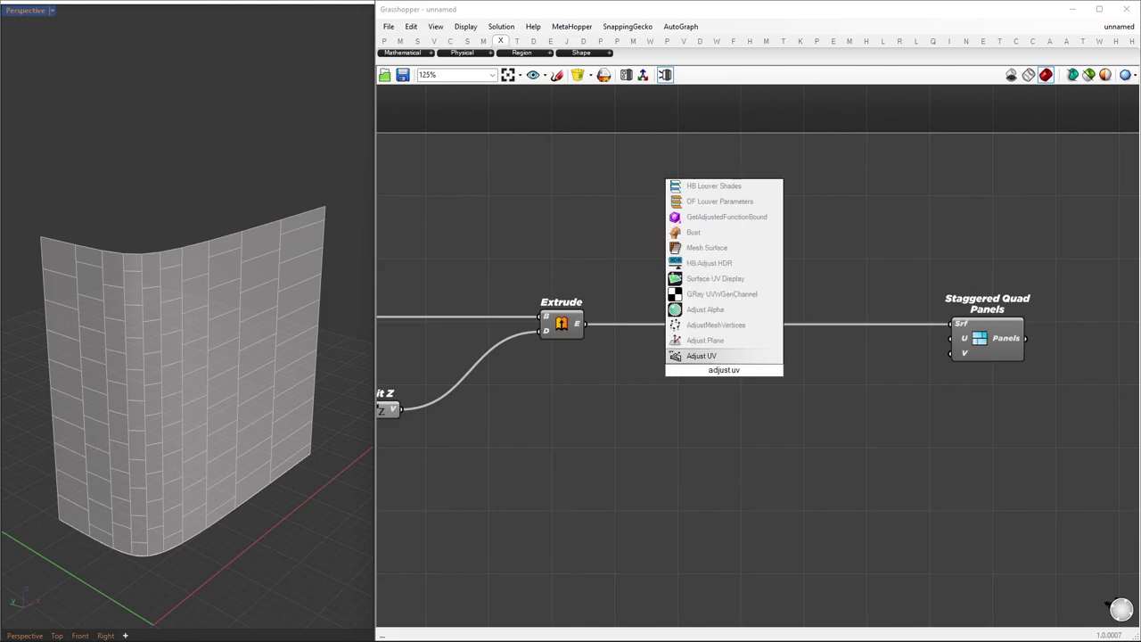
pyautogui.press('Return')
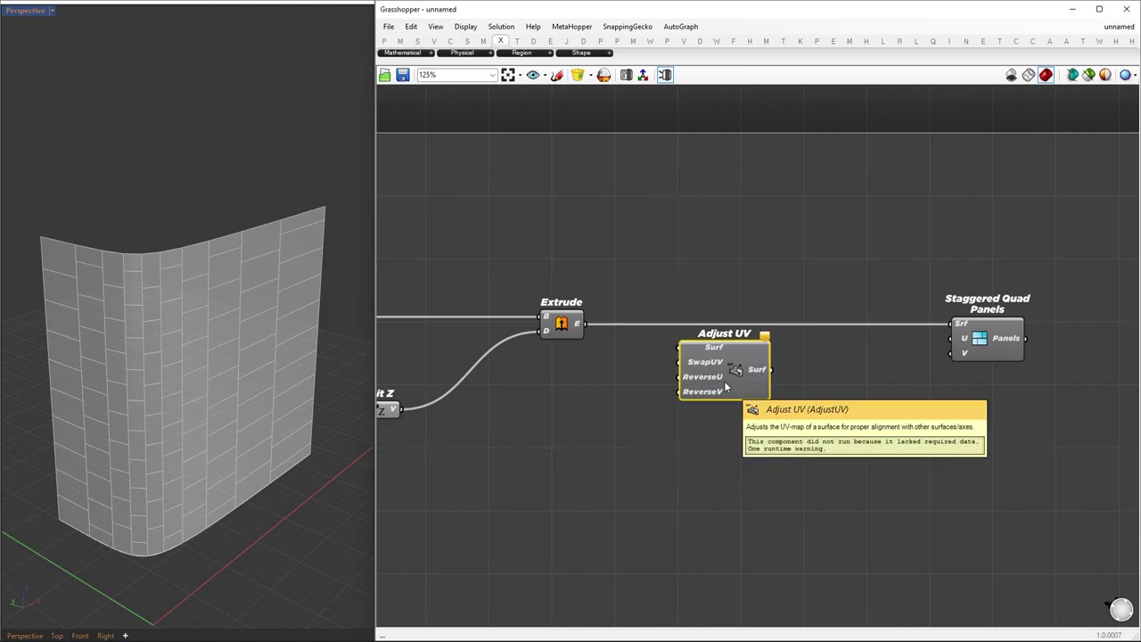
pyautogui.moveTo(589, 330); pyautogui.dragTo(660, 356)
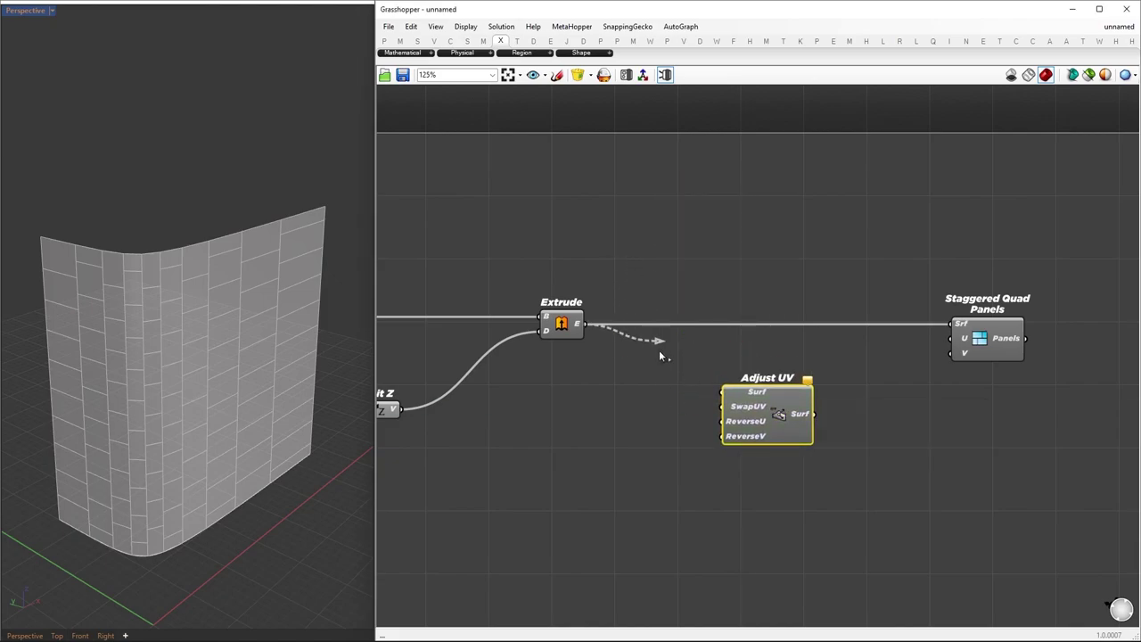
pyautogui.moveTo(720, 393); pyautogui.dragTo(753, 396)
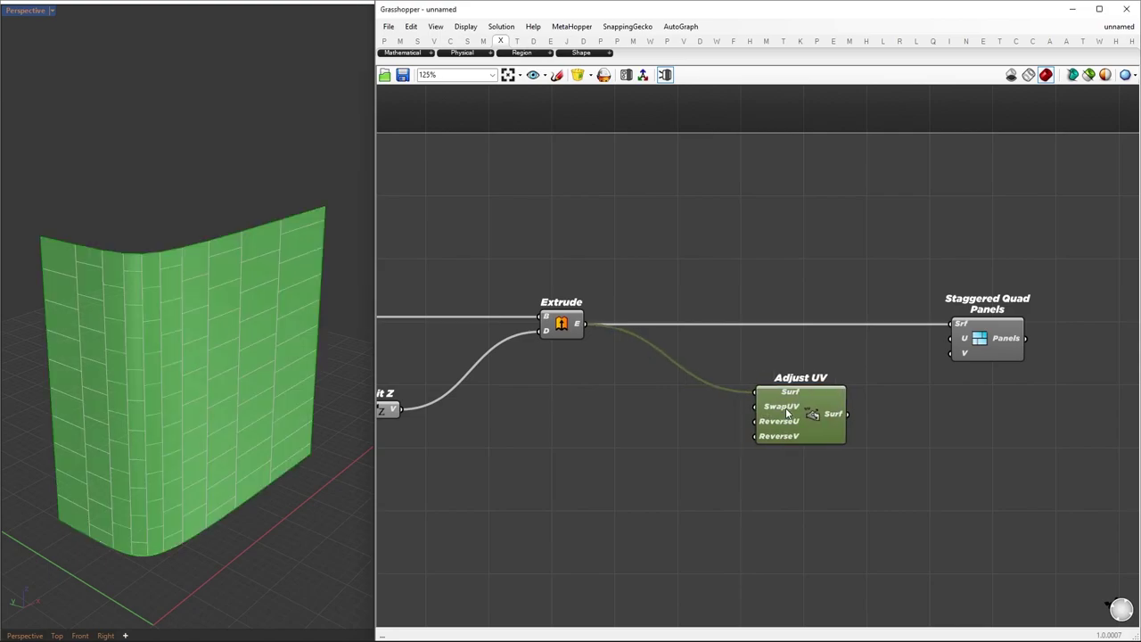
# Add a Boolean Toggle set to True on Adjust UV's SwapUV input and wire the adjusted surface into Staggered Quad Panels' Srf input
pyautogui.moveTo(642, 409); pyautogui.dragTo(643, 408)
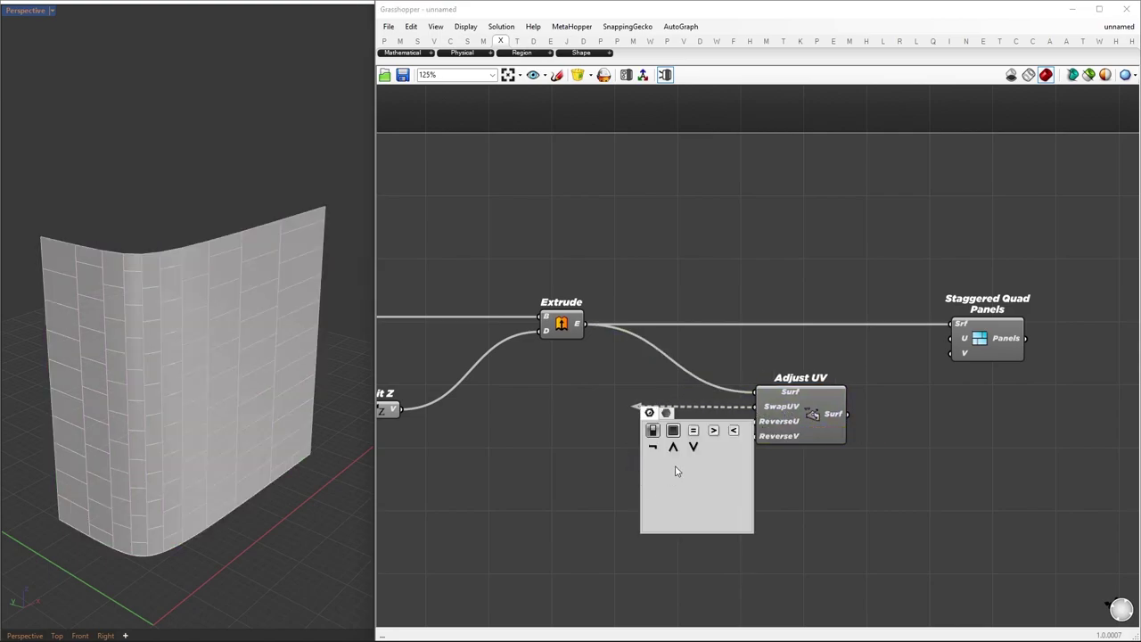
pyautogui.click(657, 432)
pyautogui.moveTo(848, 413); pyautogui.dragTo(950, 323)
pyautogui.click(922, 327)
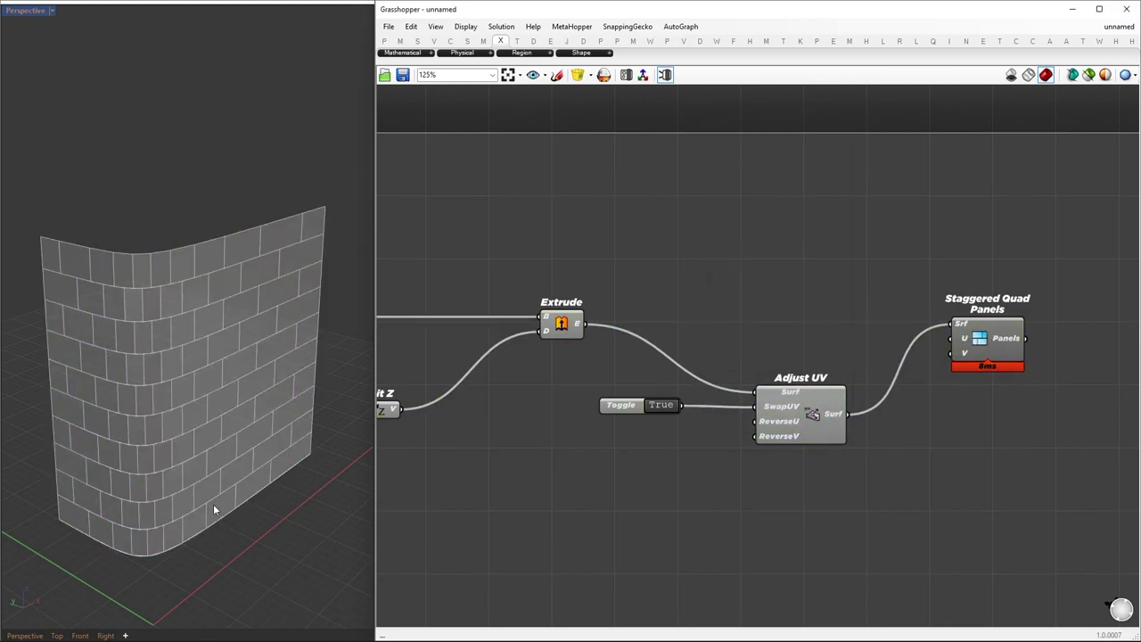
pyautogui.moveTo(214, 504); pyautogui.dragTo(151, 435, button='right')
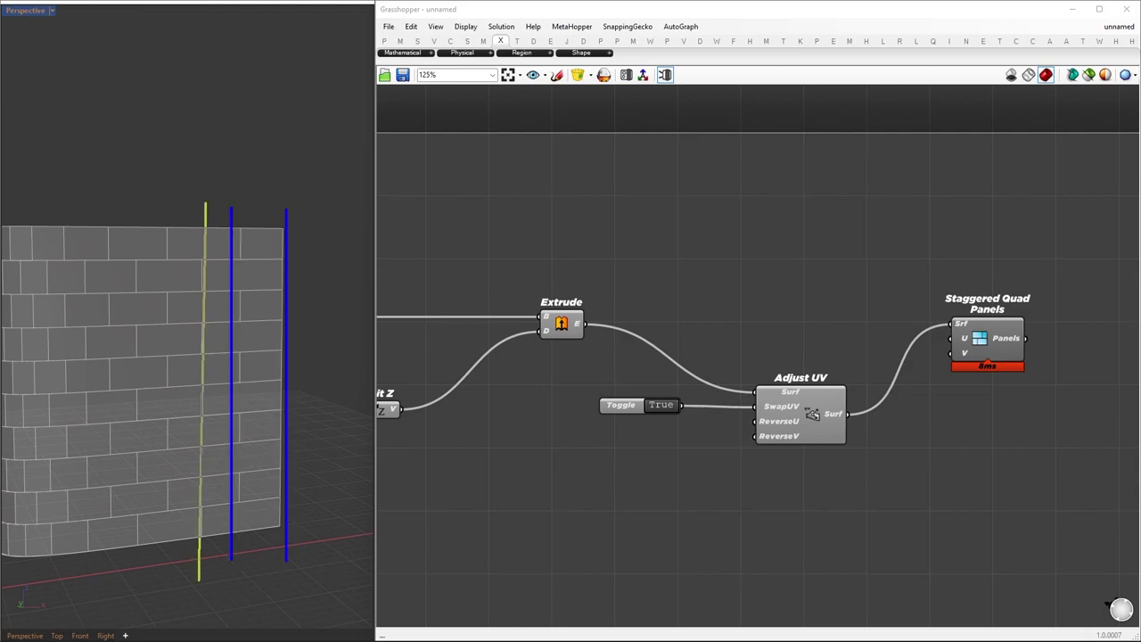
pyautogui.moveTo(199, 581); pyautogui.dragTo(204, 581)
pyautogui.moveTo(174, 202); pyautogui.dragTo(174, 584)
pyautogui.moveTo(143, 203); pyautogui.dragTo(143, 621)
pyautogui.moveTo(107, 179); pyautogui.dragTo(107, 622)
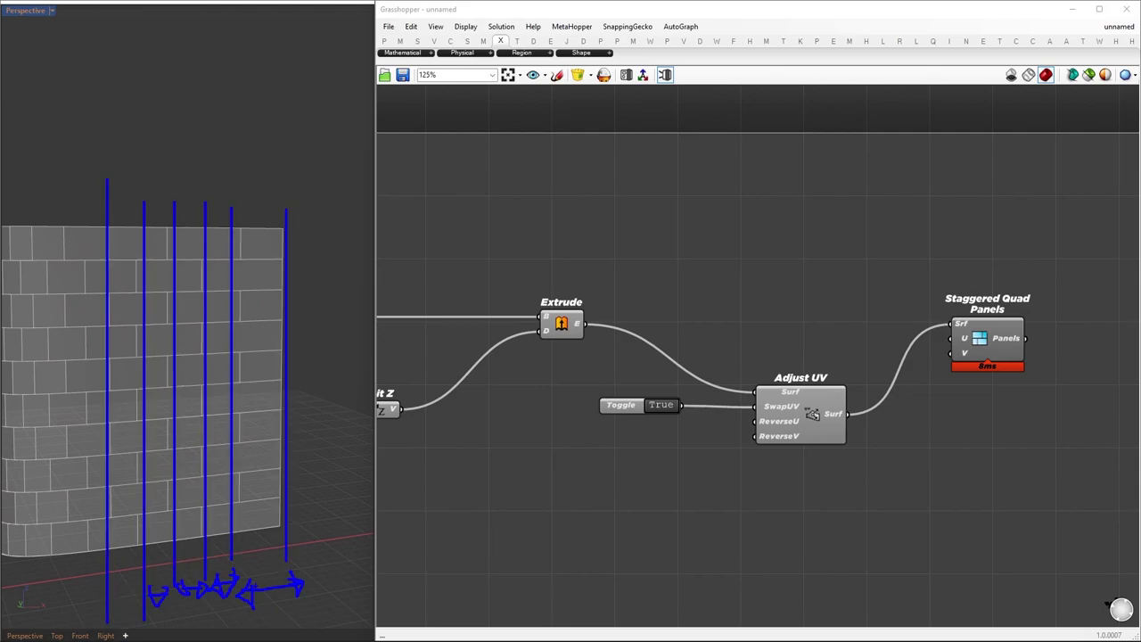
pyautogui.press('Escape')
# Move Staggered Quad Panels further right and add a Rebuild Surface component fed by Adjust UV's output surface
pyautogui.moveTo(903, 422); pyautogui.dragTo(702, 382, button='right')
pyautogui.scroll(-1, 720, 401)
pyautogui.moveTo(781, 312); pyautogui.dragTo(978, 312)
pyautogui.doubleClick(822, 409)
pyautogui.write('rebuild surf')
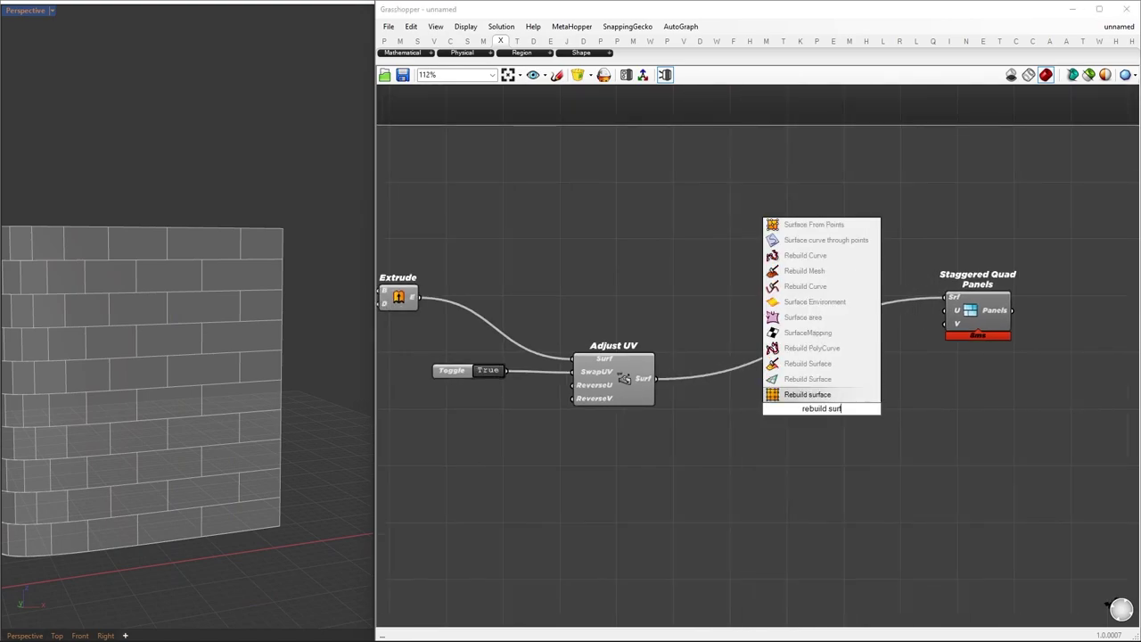
pyautogui.write('ace')
pyautogui.press('Return')
# Add a panel containing 3 and connect it to the uDeg and vDeg inputs of Rebuild Surface
pyautogui.doubleClick(663, 469)
pyautogui.write('//')
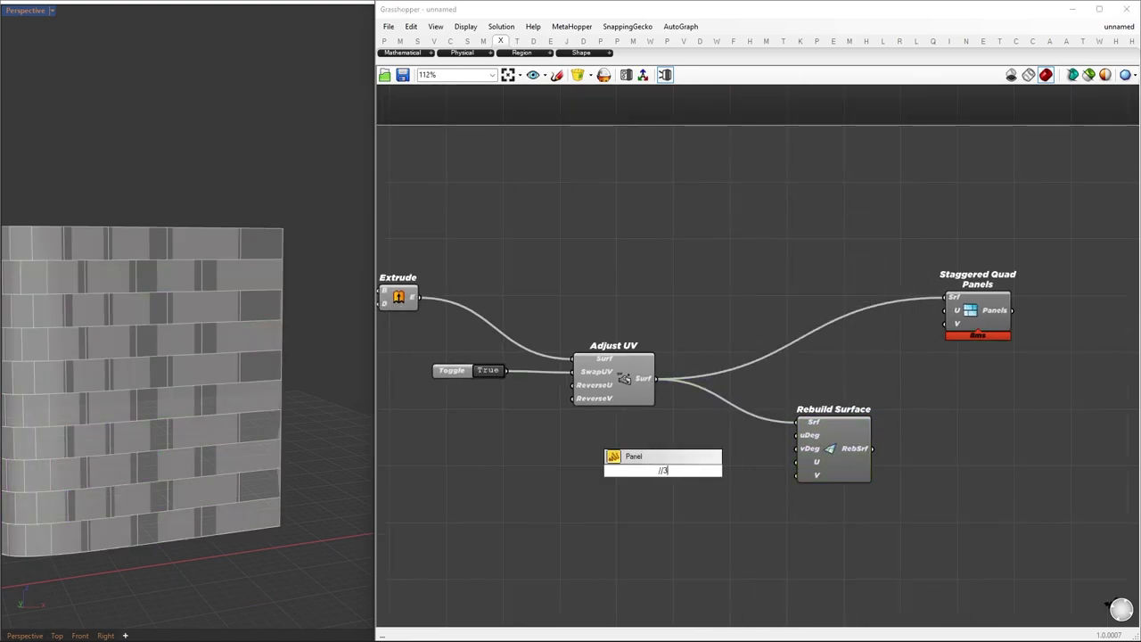
pyautogui.write('3')
pyautogui.press('Return')
# Connect a new number slider of 12 to Rebuild Surface's U and V inputs, and wire RebSrf into Staggered Quad Panels' Srf input
pyautogui.doubleClick(673, 497)
pyautogui.write('12')
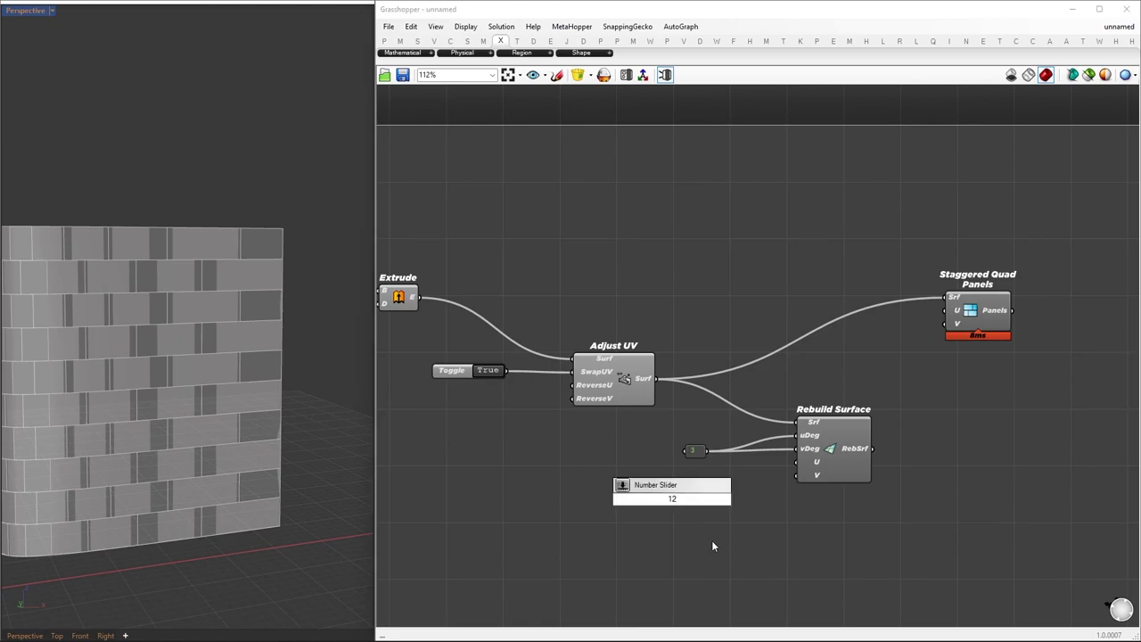
pyautogui.press('Return')
pyautogui.moveTo(745, 500); pyautogui.dragTo(797, 462)
pyautogui.moveTo(745, 499); pyautogui.dragTo(796, 475)
pyautogui.moveTo(873, 448); pyautogui.dragTo(945, 296)
# Hide the viewport previews of the Adjust UV and Rebuild Surface components
pyautogui.moveTo(457, 272); pyautogui.dragTo(878, 566)
pyautogui.middleClick(878, 561)
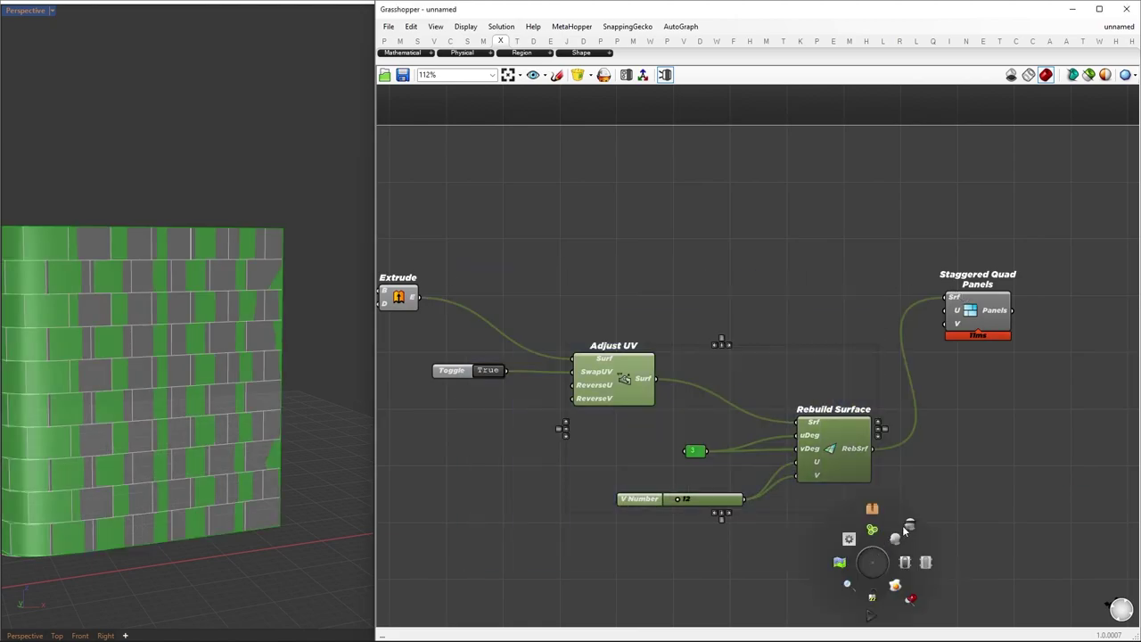
pyautogui.click(909, 599)
# Rearrange Adjust UV, Rebuild Surface and their inputs into line with Extrude, and shift Staggered Quad Panels to the right
pyautogui.moveTo(413, 330); pyautogui.dragTo(687, 416)
pyautogui.moveTo(625, 382); pyautogui.dragTo(634, 320)
pyautogui.moveTo(980, 314); pyautogui.dragTo(1045, 314)
pyautogui.moveTo(576, 383); pyautogui.dragTo(983, 586)
pyautogui.moveTo(833, 446); pyautogui.dragTo(852, 342)
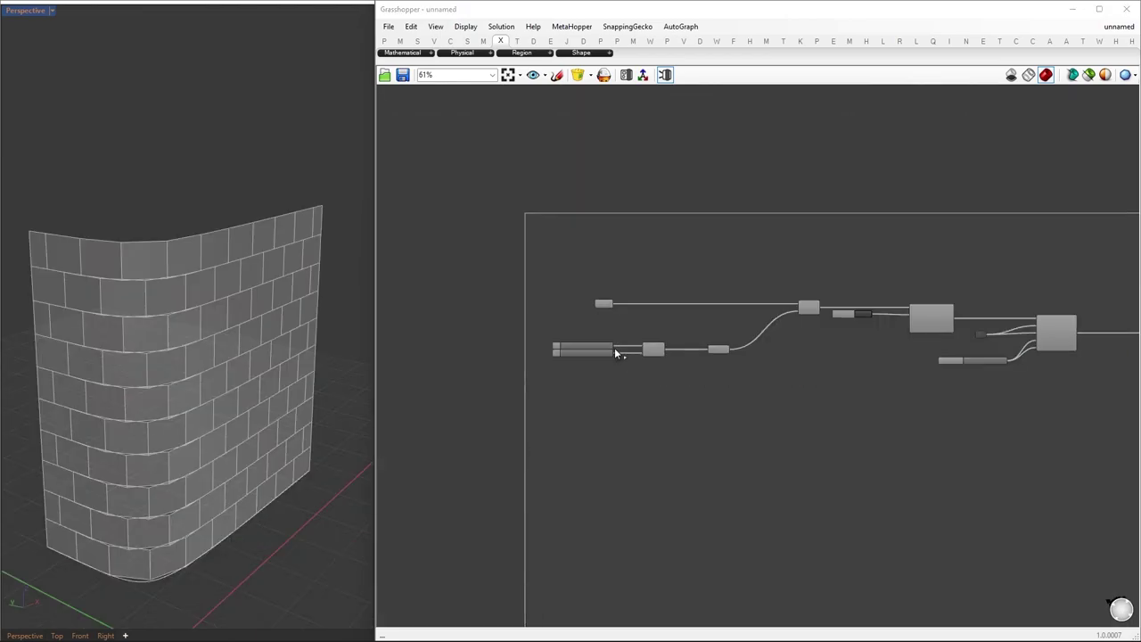
# Connect the upper slider of the Multiplication component, set to 11, to the V input of Staggered Quad Panels
pyautogui.scroll(4, 614, 354)
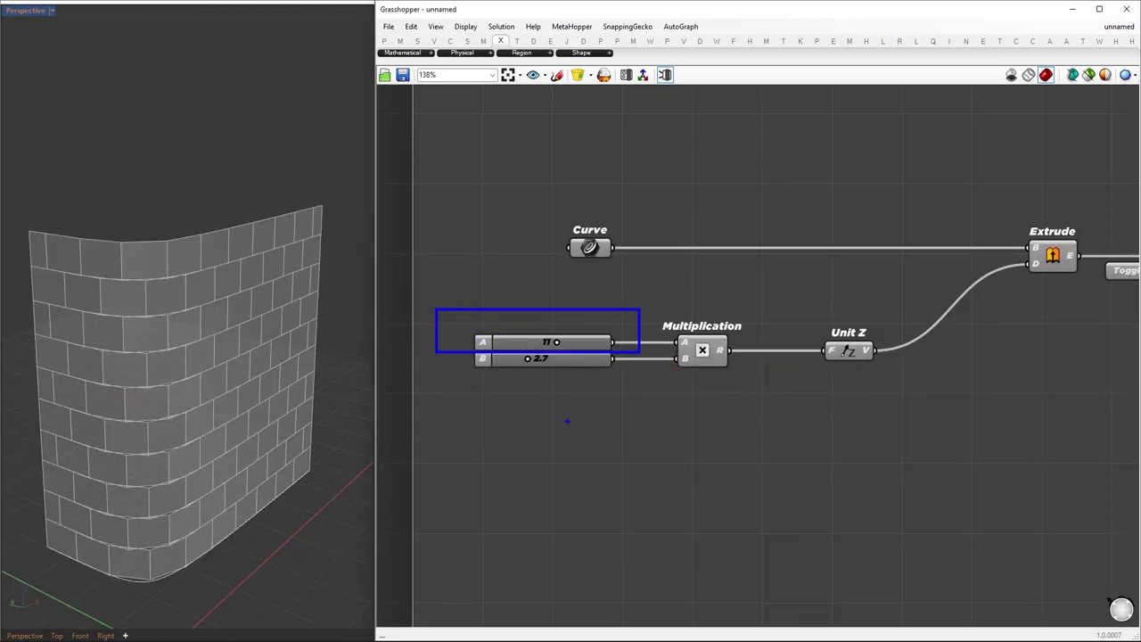
pyautogui.scroll(-4, 445, 364)
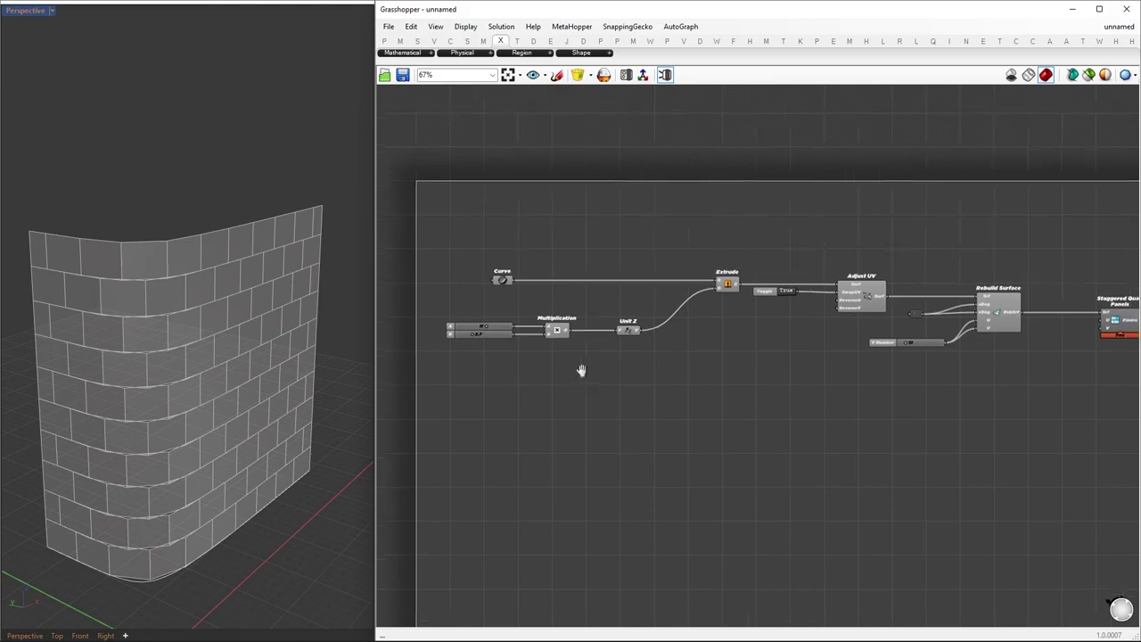
pyautogui.scroll(-1, 456, 325)
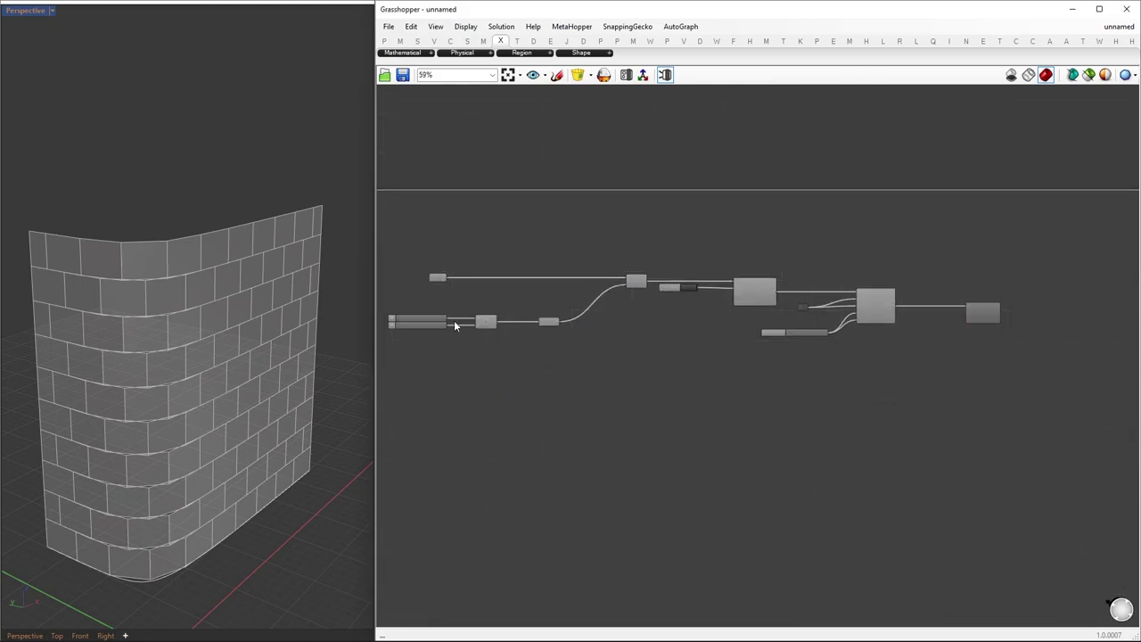
pyautogui.moveTo(449, 321); pyautogui.dragTo(968, 321)
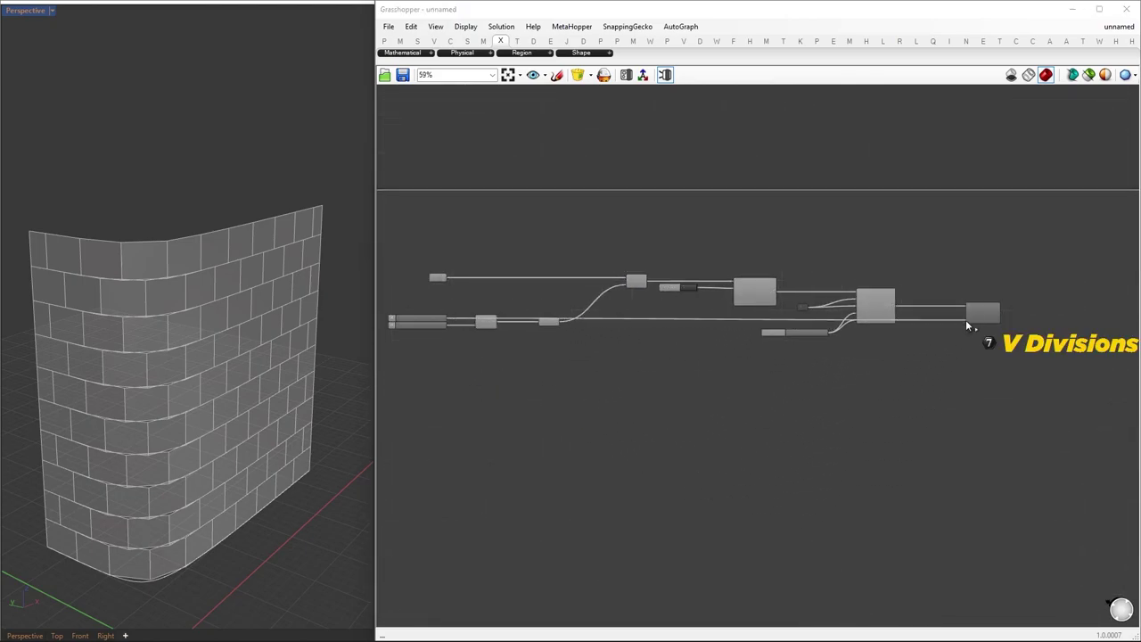
# Add a number slider with the value 10 and connect it to the U input of Staggered Quad Panels
pyautogui.scroll(3, 1034, 257)
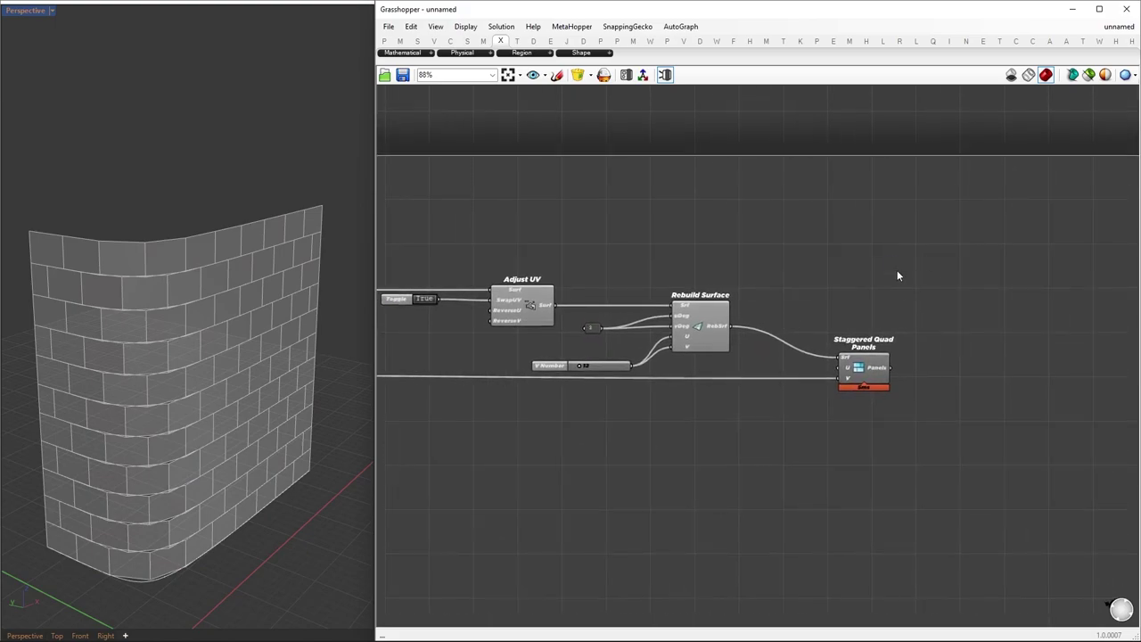
pyautogui.scroll(1, 898, 276)
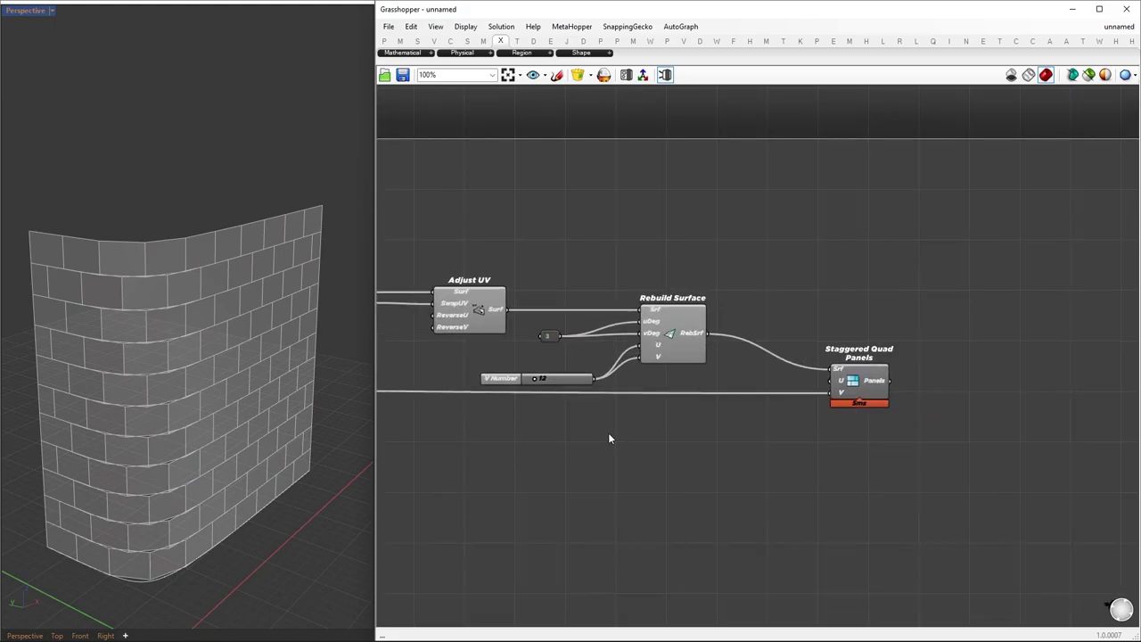
pyautogui.press('Return')
pyautogui.moveTo(675, 432); pyautogui.dragTo(831, 381)
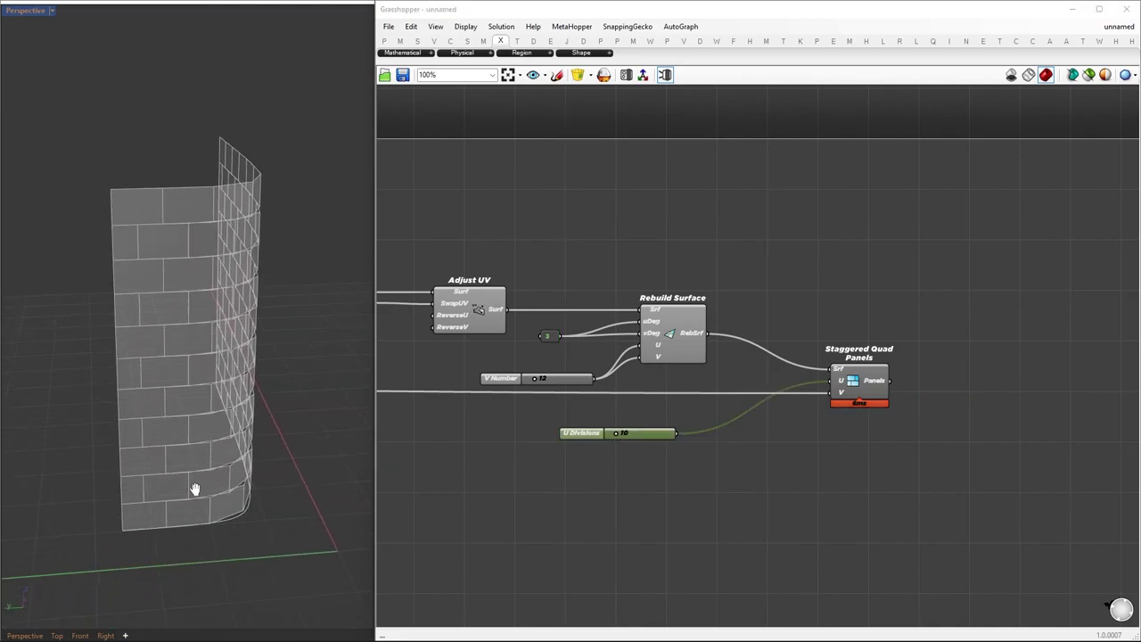
pyautogui.scroll(5, 195, 488)
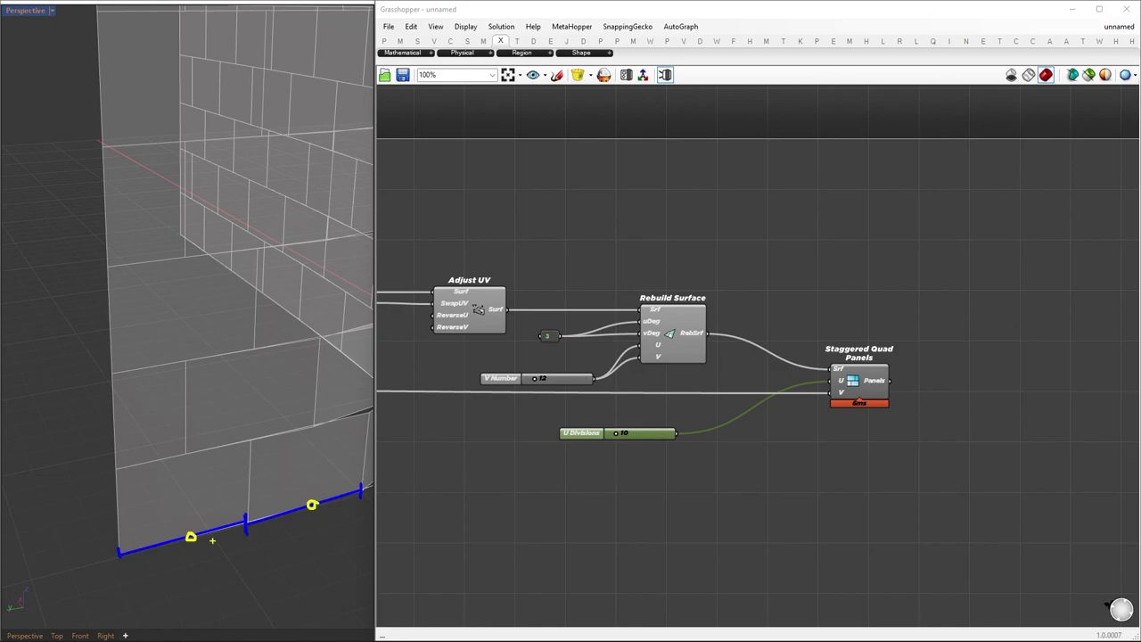
pyautogui.scroll(-10, 209, 549)
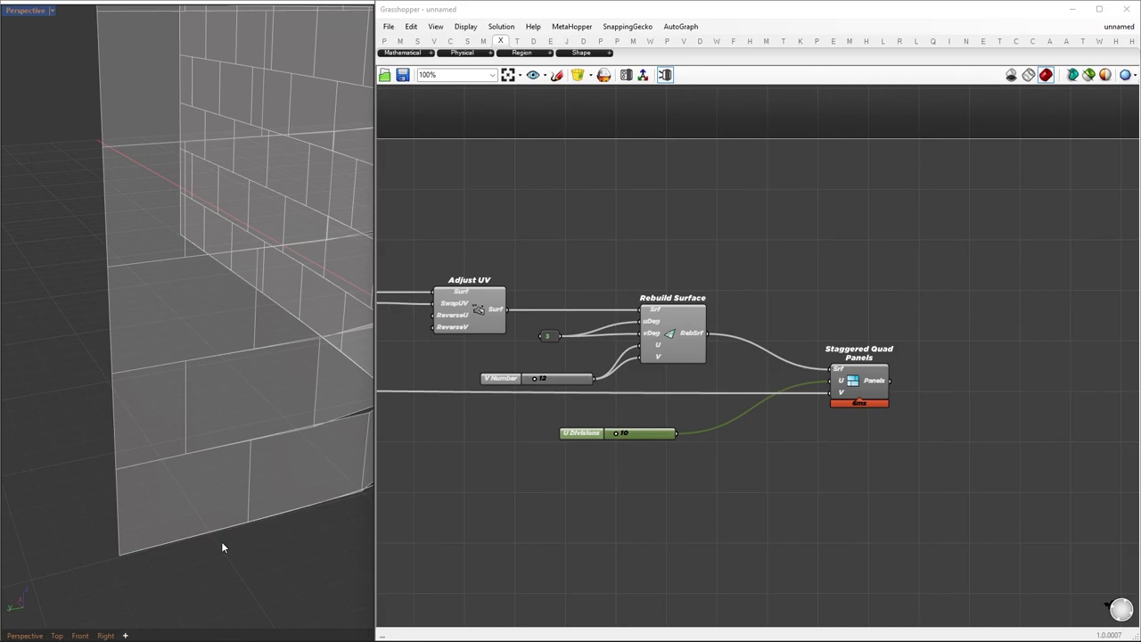
# Add a Curve parameter to the right of Staggered Quad Panels and connect the Panels output to it
pyautogui.moveTo(906, 412); pyautogui.dragTo(697, 420, button='right')
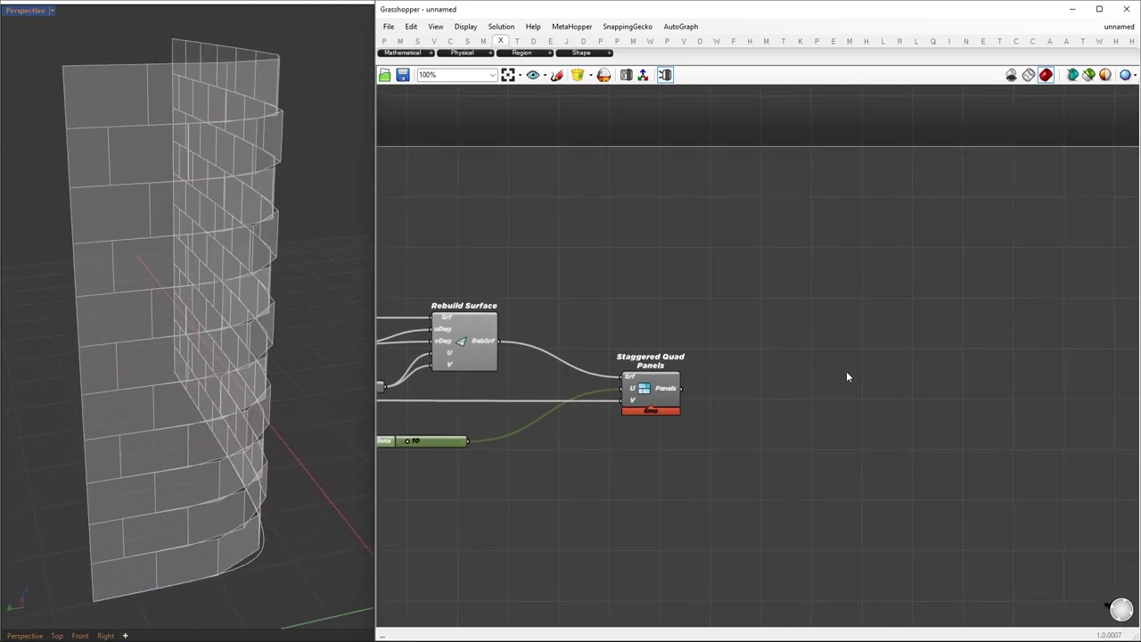
pyautogui.doubleClick(827, 400)
pyautogui.write('curve')
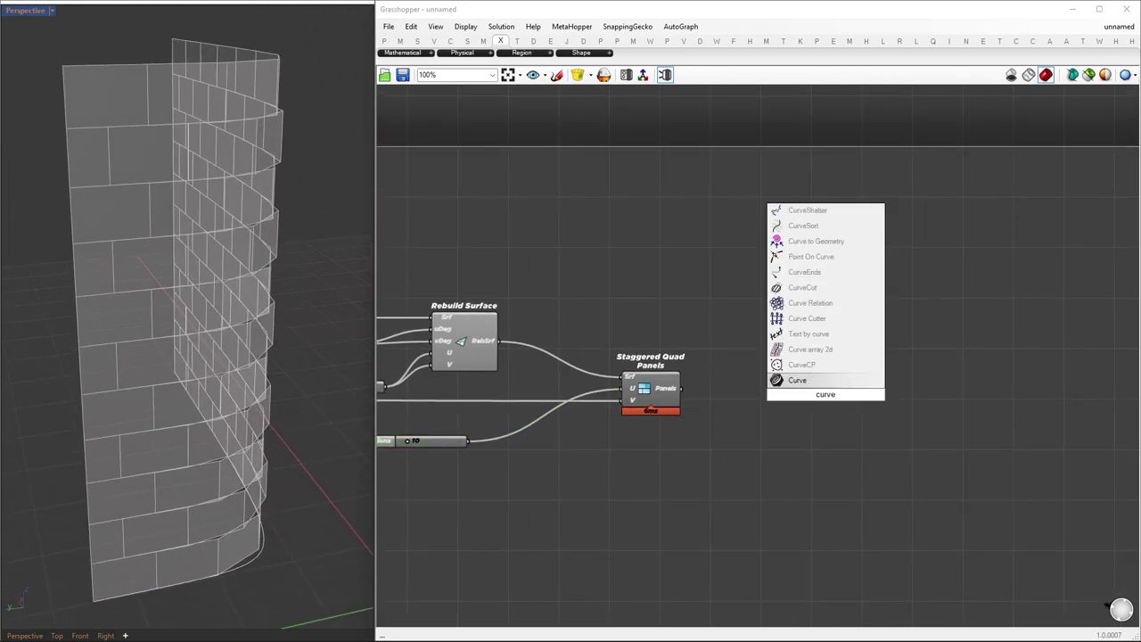
pyautogui.press('Return')
pyautogui.moveTo(682, 389); pyautogui.dragTo(818, 391)
# Add an Explode component after the Curve parameter and connect the panel curves to its C input
pyautogui.moveTo(971, 367); pyautogui.dragTo(803, 364, button='right')
pyautogui.doubleClick(824, 385)
pyautogui.write('explode')
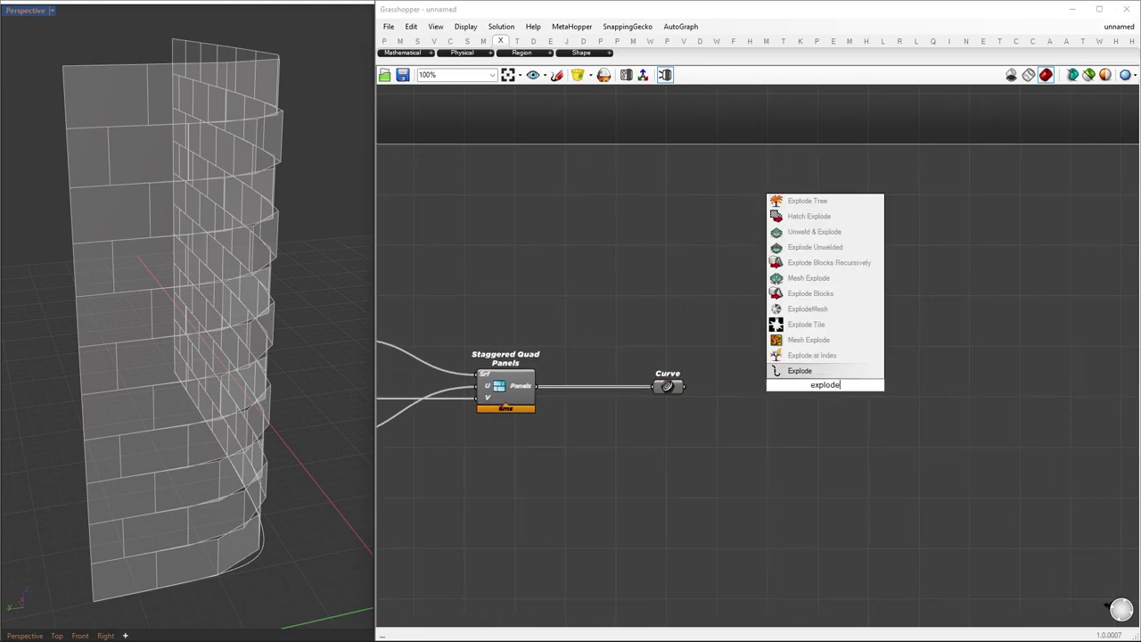
pyautogui.press('Return')
pyautogui.moveTo(823, 390); pyautogui.dragTo(745, 393)
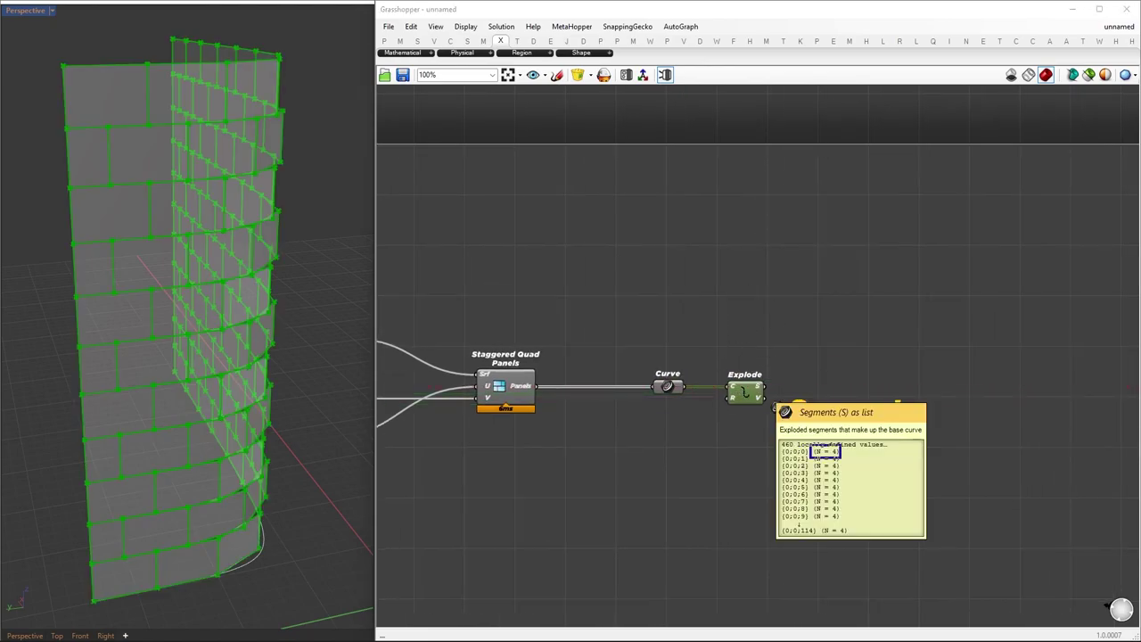
# Add a List Item component to the right of Explode and connect the exploded segments to its L input
pyautogui.doubleClick(863, 393)
pyautogui.write('list')
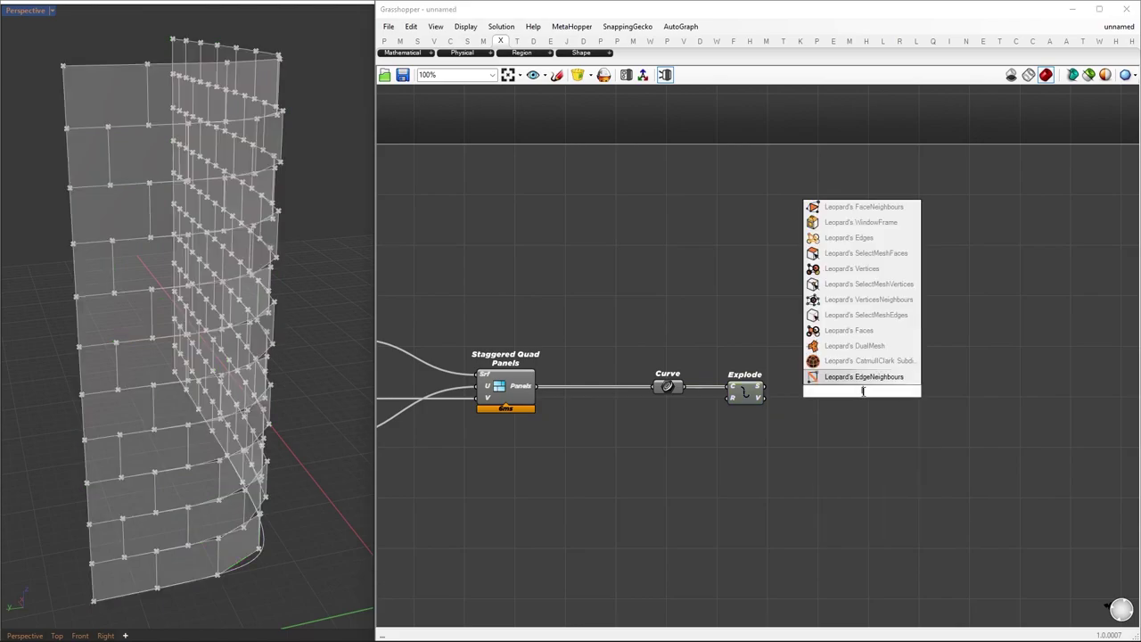
pyautogui.write(' item')
pyautogui.press('Return')
pyautogui.moveTo(761, 380); pyautogui.dragTo(848, 342)
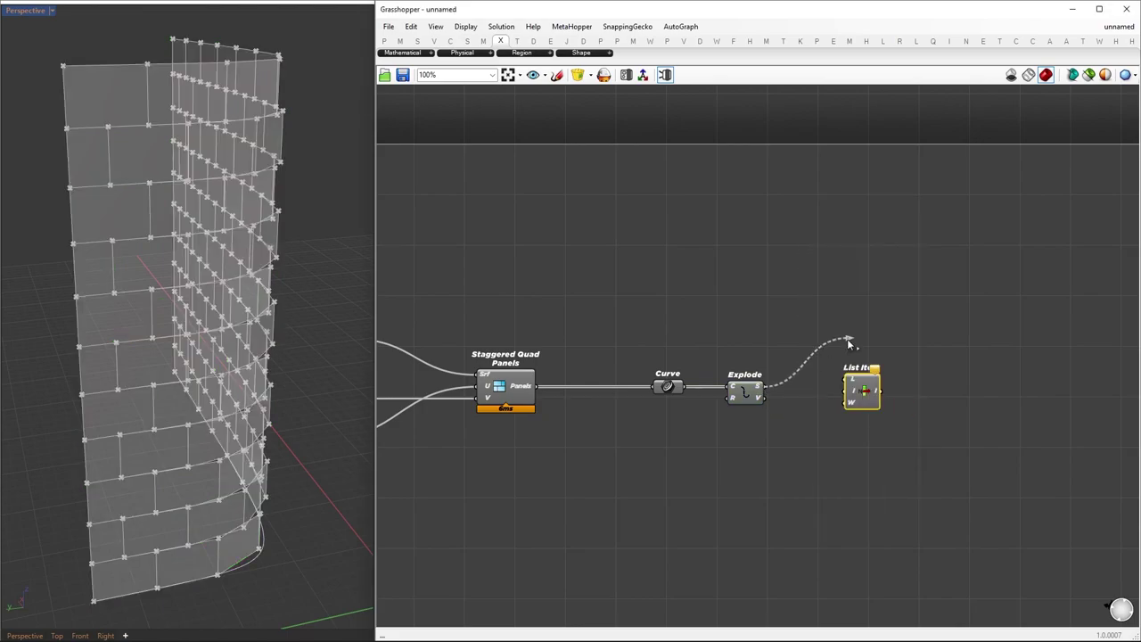
pyautogui.moveTo(861, 390); pyautogui.dragTo(867, 397)
# Hide the viewport previews of Staggered Quad Panels, the Curve parameter after it, and Explode
pyautogui.moveTo(464, 326); pyautogui.dragTo(801, 518)
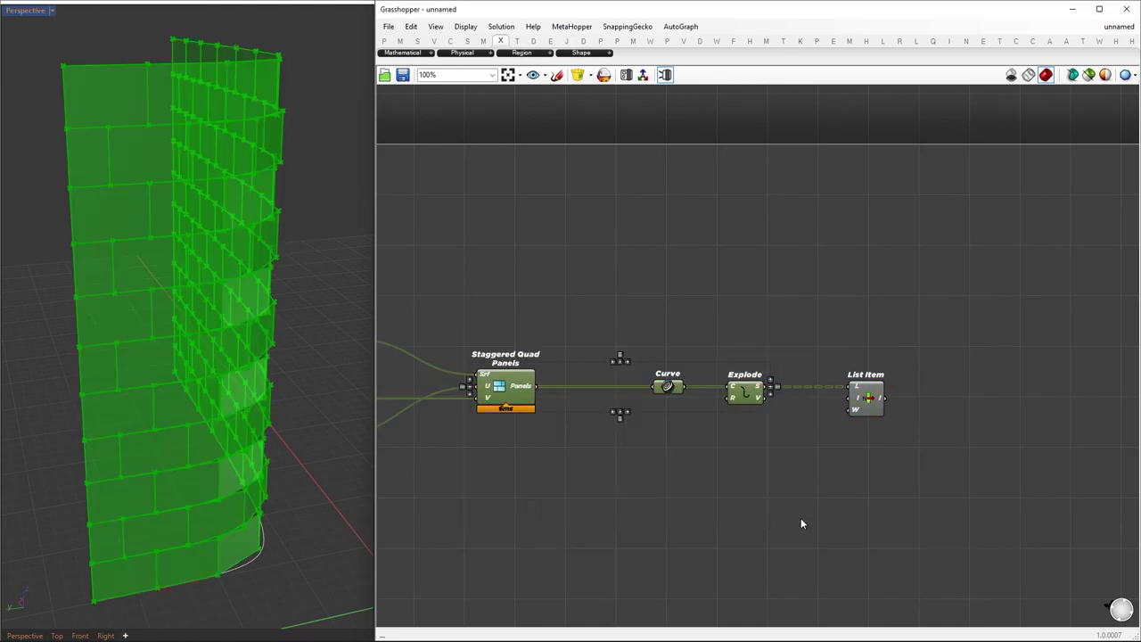
pyautogui.middleClick(801, 518)
pyautogui.click(839, 483)
# Add a number slider defined as 2, connect it to List Item's index input, and set it to 1
pyautogui.doubleClick(722, 452)
pyautogui.write('2')
pyautogui.press('Return')
pyautogui.moveTo(773, 452); pyautogui.dragTo(852, 403)
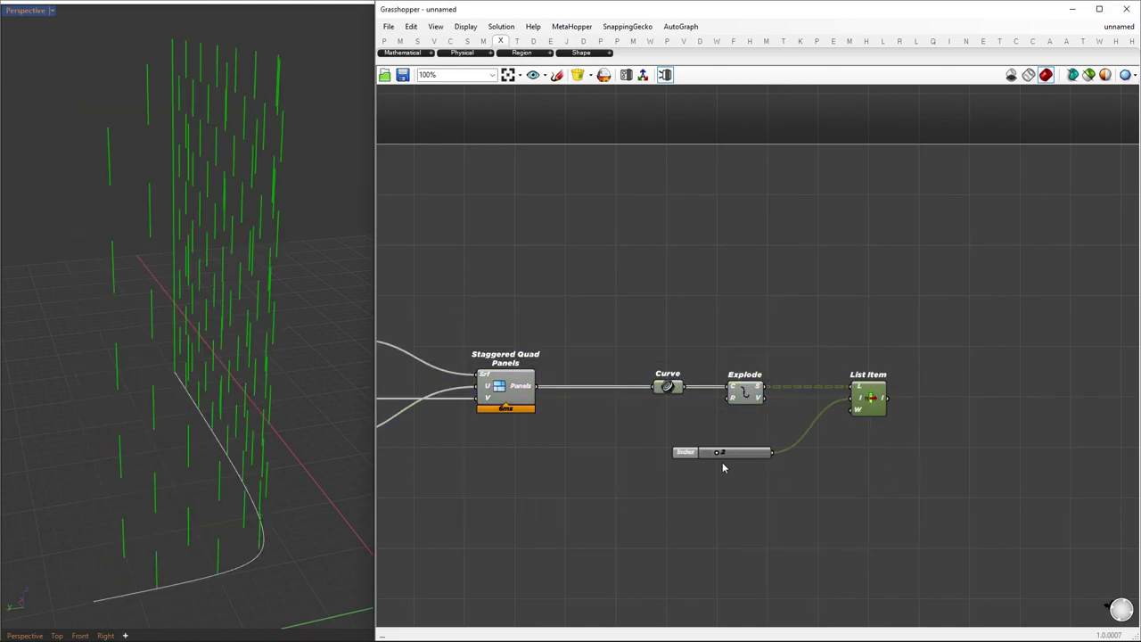
pyautogui.moveTo(719, 452); pyautogui.dragTo(711, 452)
pyautogui.moveTo(169, 482); pyautogui.dragTo(301, 484, button='right')
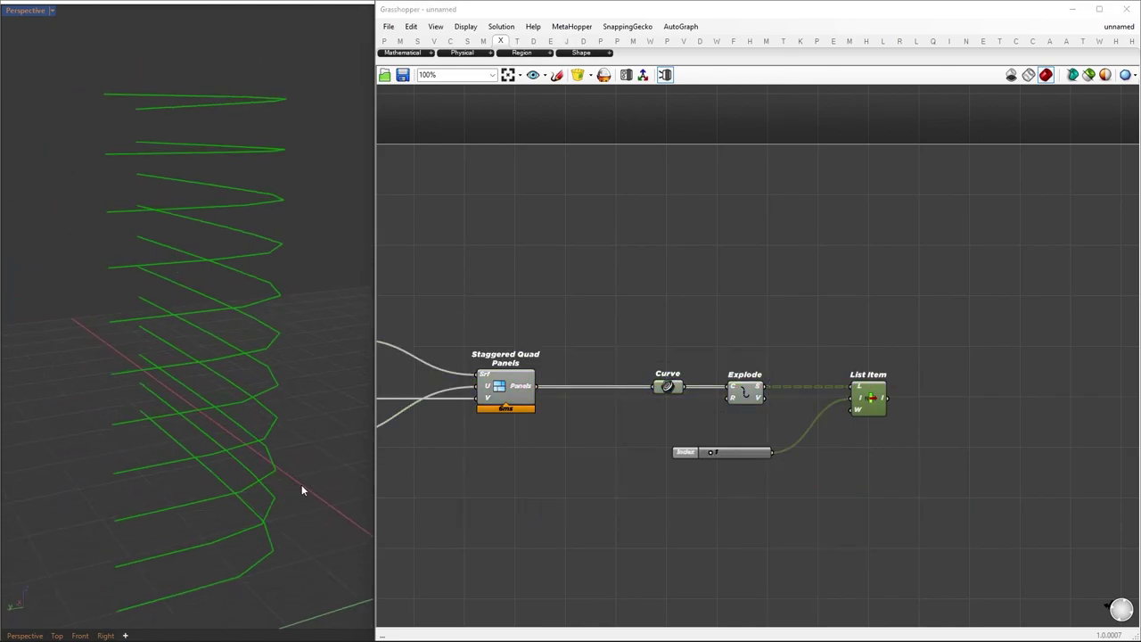
# Add a Curve Middle component to the right of List Item and connect the selected segments to it
pyautogui.moveTo(993, 404); pyautogui.dragTo(786, 413, button='right')
pyautogui.doubleClick(792, 412)
pyautogui.write('curve middle')
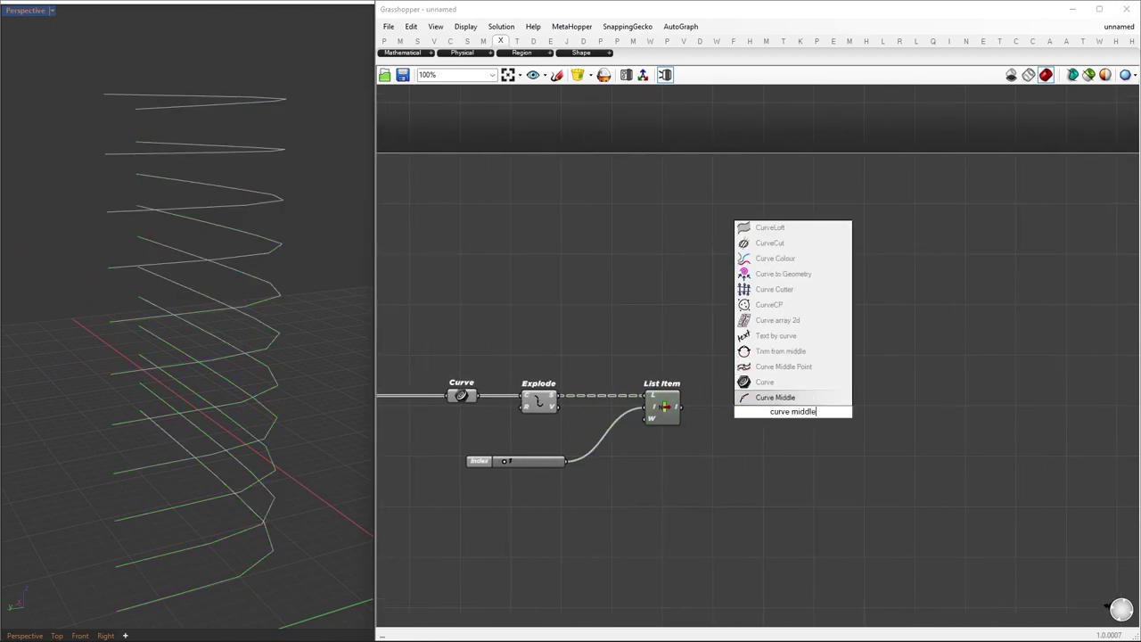
pyautogui.press('Return')
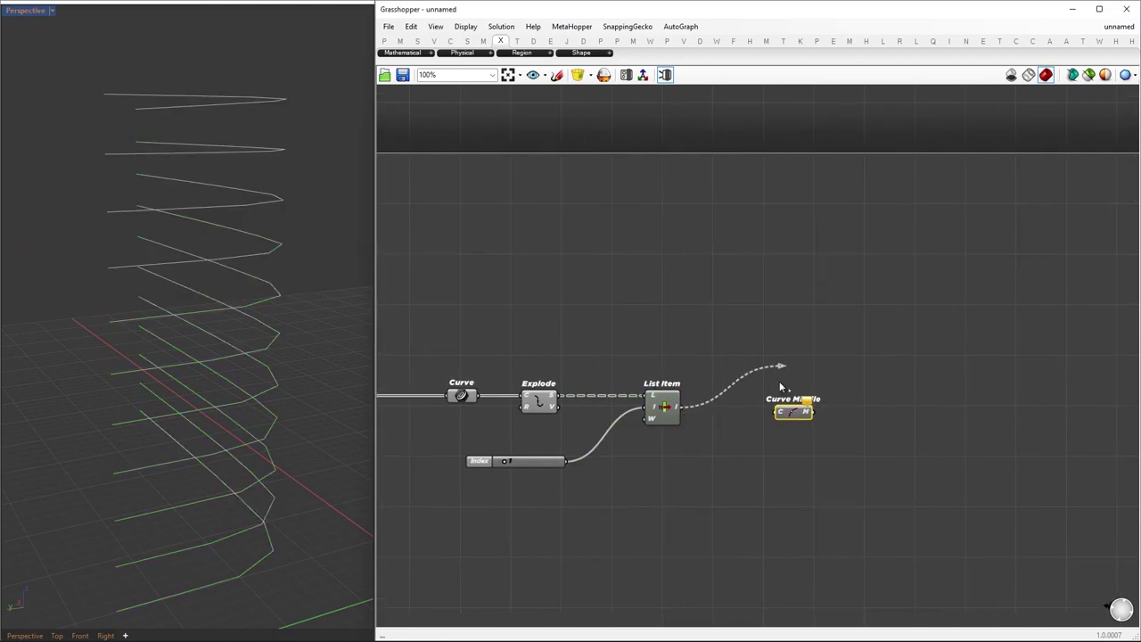
pyautogui.moveTo(336, 520); pyautogui.dragTo(250, 455, button='right')
pyautogui.moveTo(82, 479); pyautogui.dragTo(151, 468, button='right')
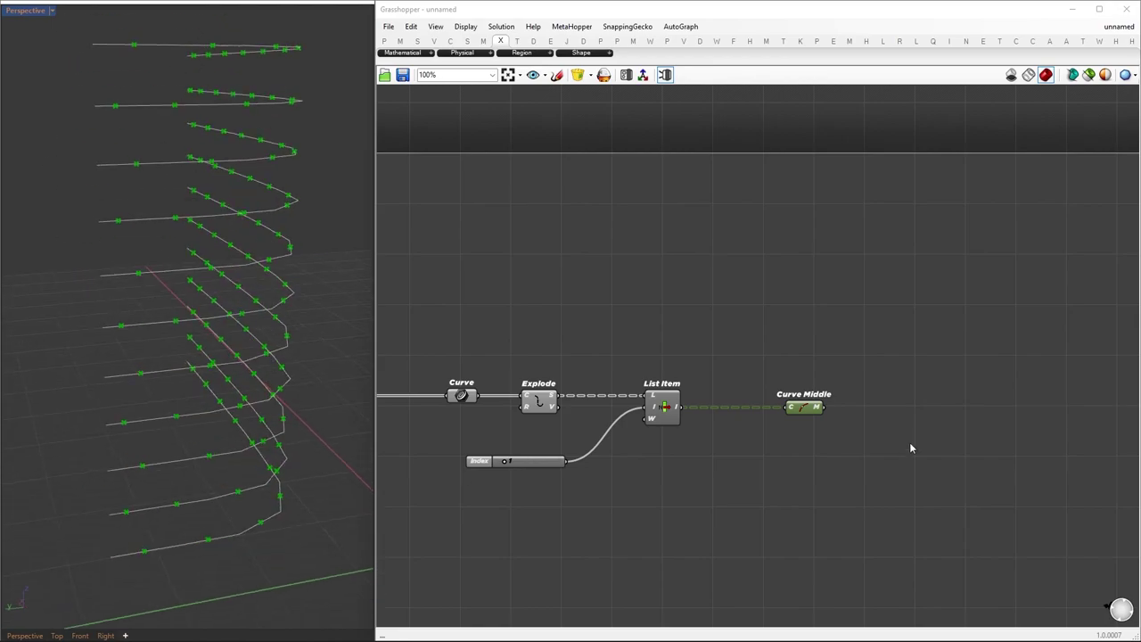
# Add a Rectangle component to the right of Curve Middle and connect the midpoints to its P input
pyautogui.moveTo(943, 431); pyautogui.dragTo(794, 438, button='right')
pyautogui.doubleClick(789, 413)
pyautogui.write('rectangle')
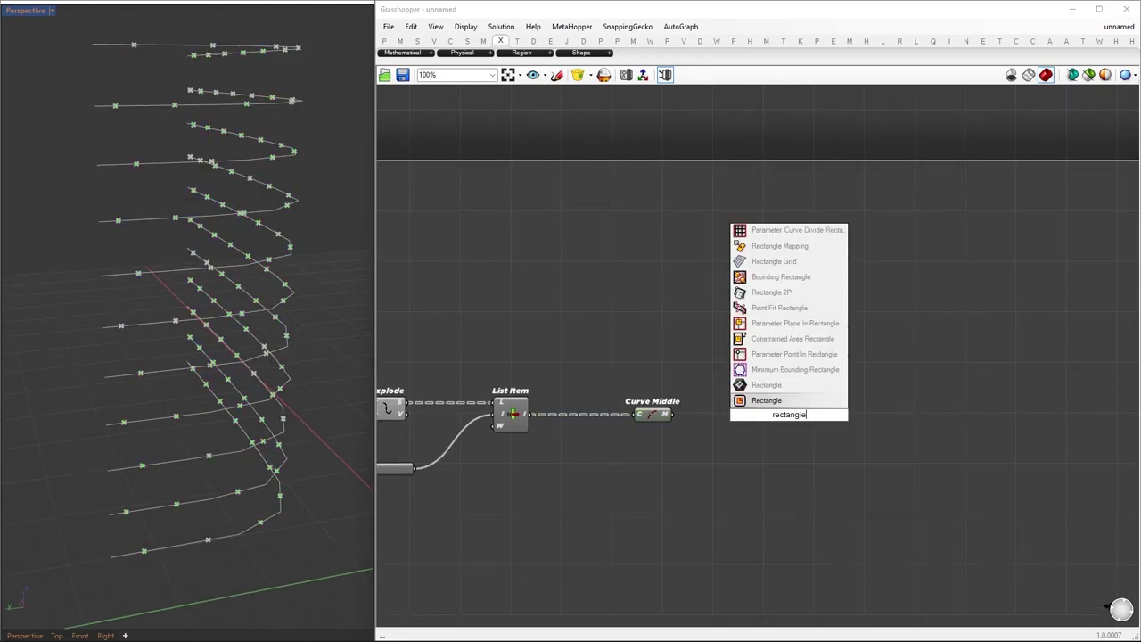
pyautogui.press('Return')
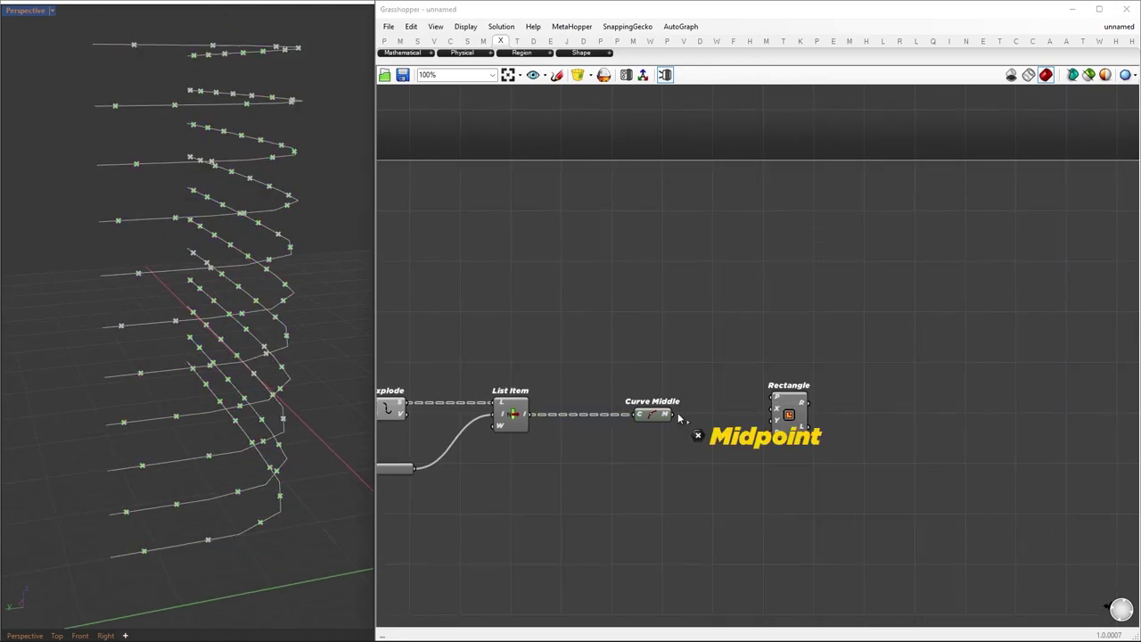
pyautogui.moveTo(677, 416); pyautogui.dragTo(869, 434)
# Add a Length component below Curve Middle and connect List Item's output segments to its C input
pyautogui.doubleClick(661, 484)
pyautogui.write('length')
pyautogui.press('Return')
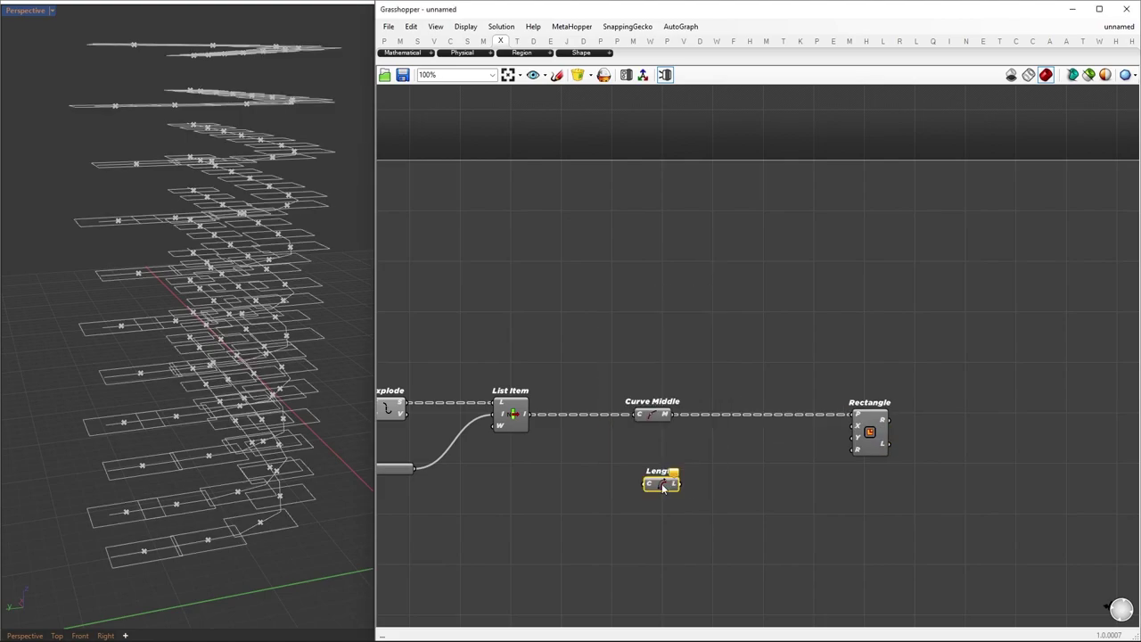
pyautogui.moveTo(629, 484); pyautogui.dragTo(634, 484)
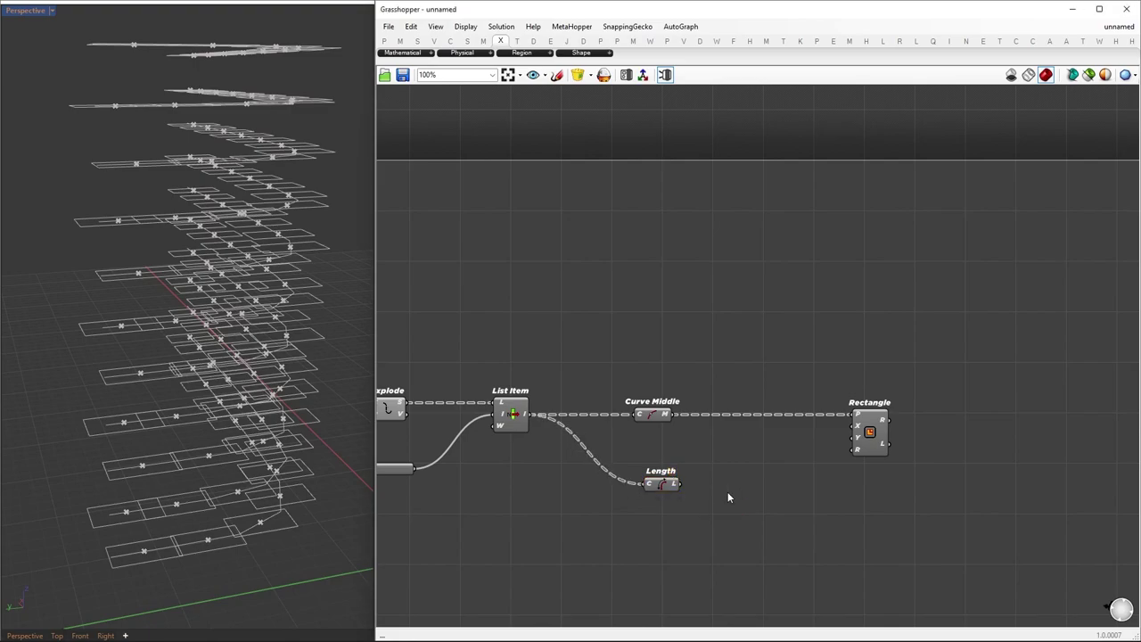
pyautogui.scroll(3, 785, 481)
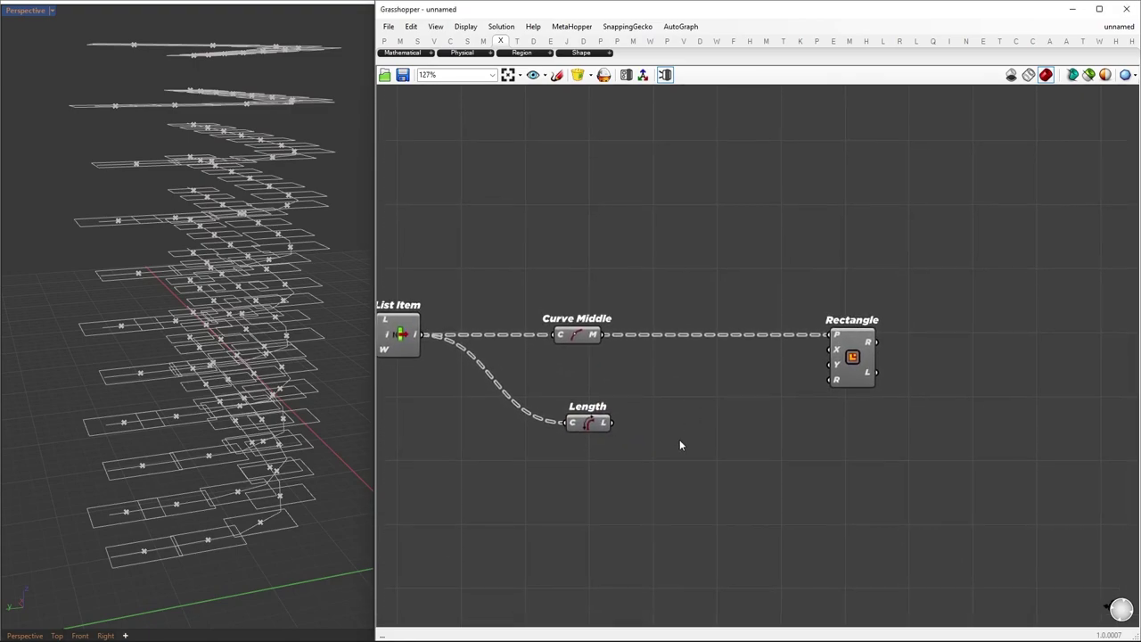
# Make room before the Rectangle component and add a Construct Domain component feeding its X input
pyautogui.keyDown('alt'); pyautogui.moveTo(688, 442); pyautogui.dragTo(818, 426); pyautogui.keyUp('alt')
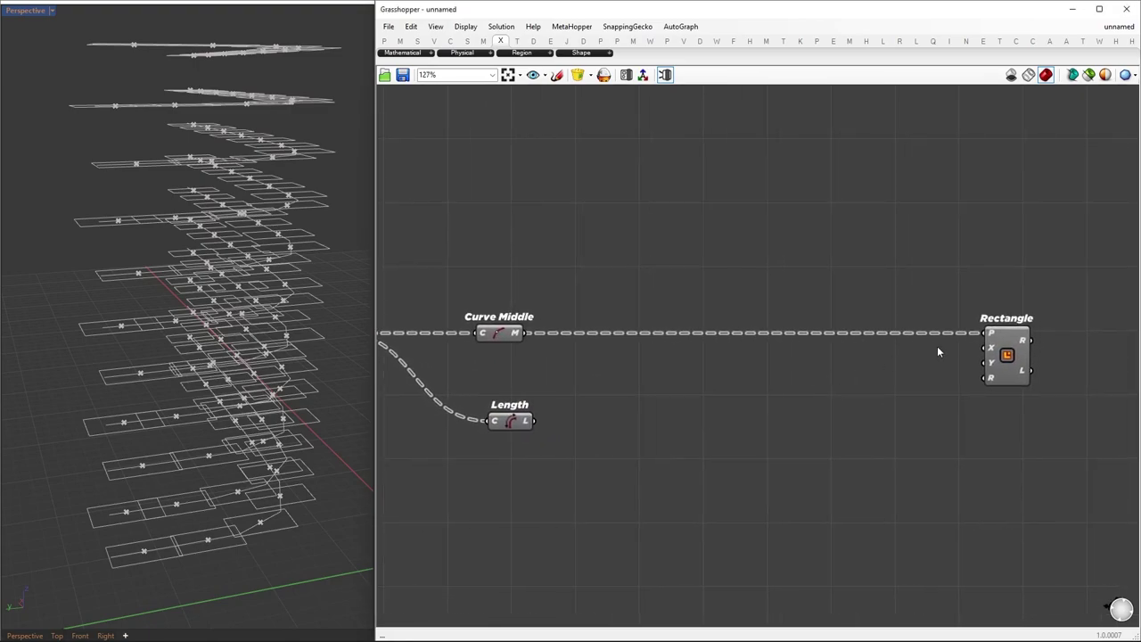
pyautogui.moveTo(987, 355); pyautogui.dragTo(807, 403)
pyautogui.click(822, 429)
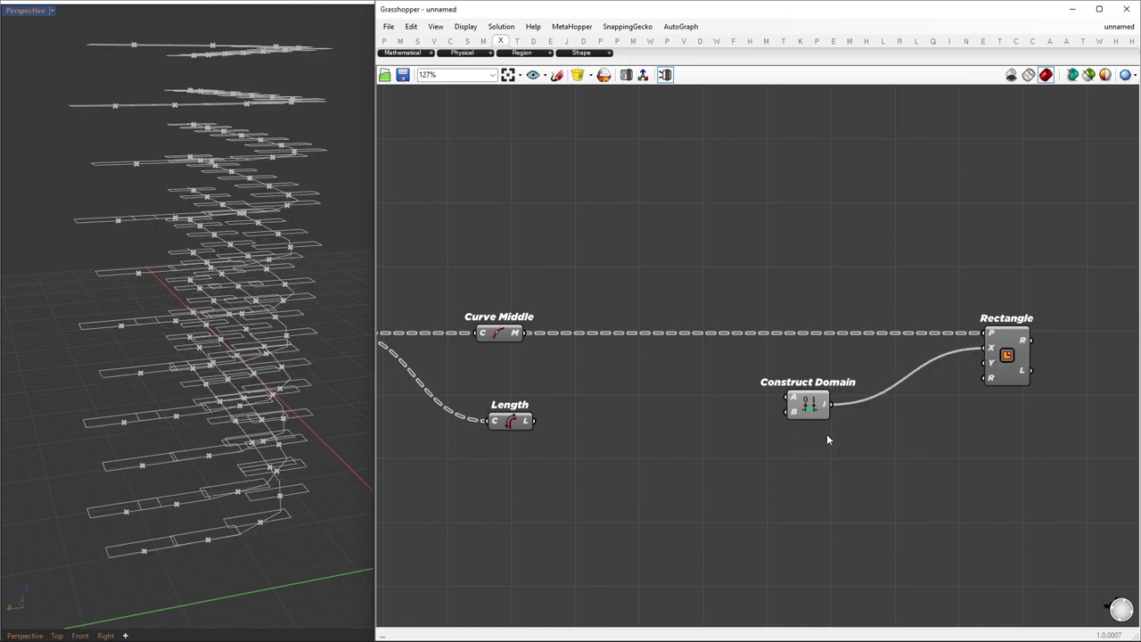
# Add an Expression component between Length and Construct Domain
pyautogui.doubleClick(624, 422)
pyautogui.write('exp')
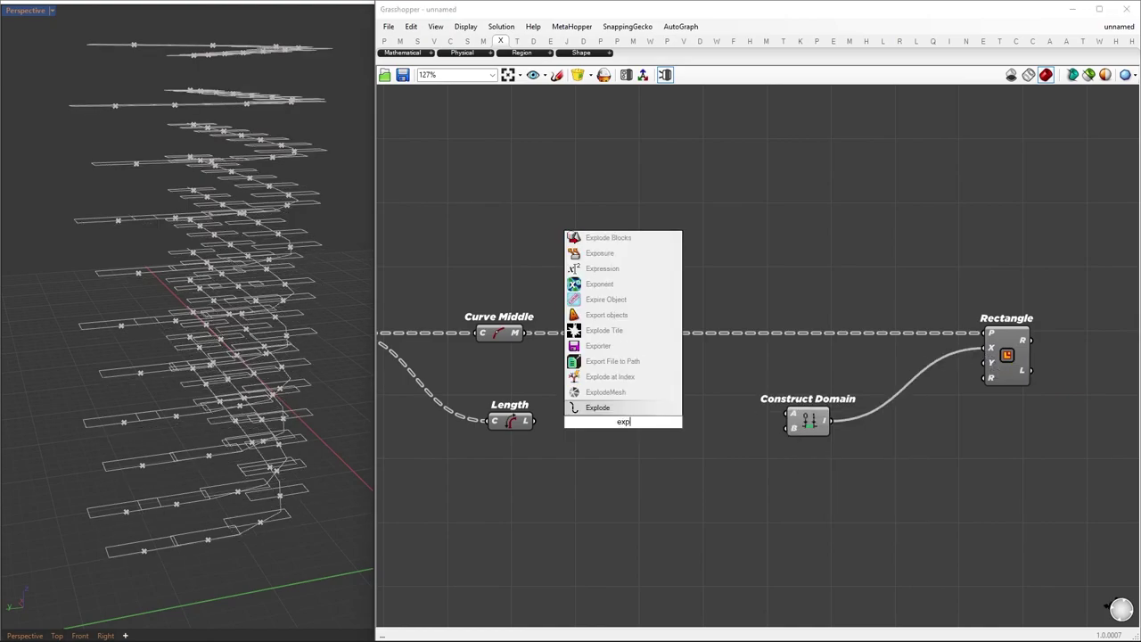
pyautogui.write('ressio')
pyautogui.press('Return')
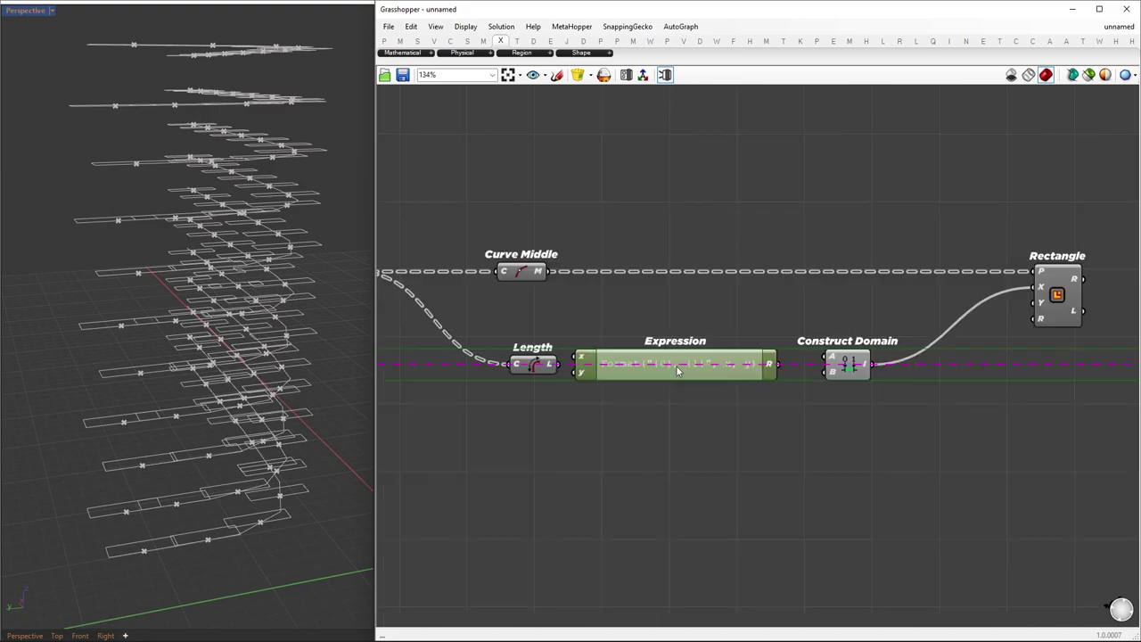
# Set the expression to x/2, remove its y input, and connect Length's output to x
pyautogui.doubleClick(674, 364)
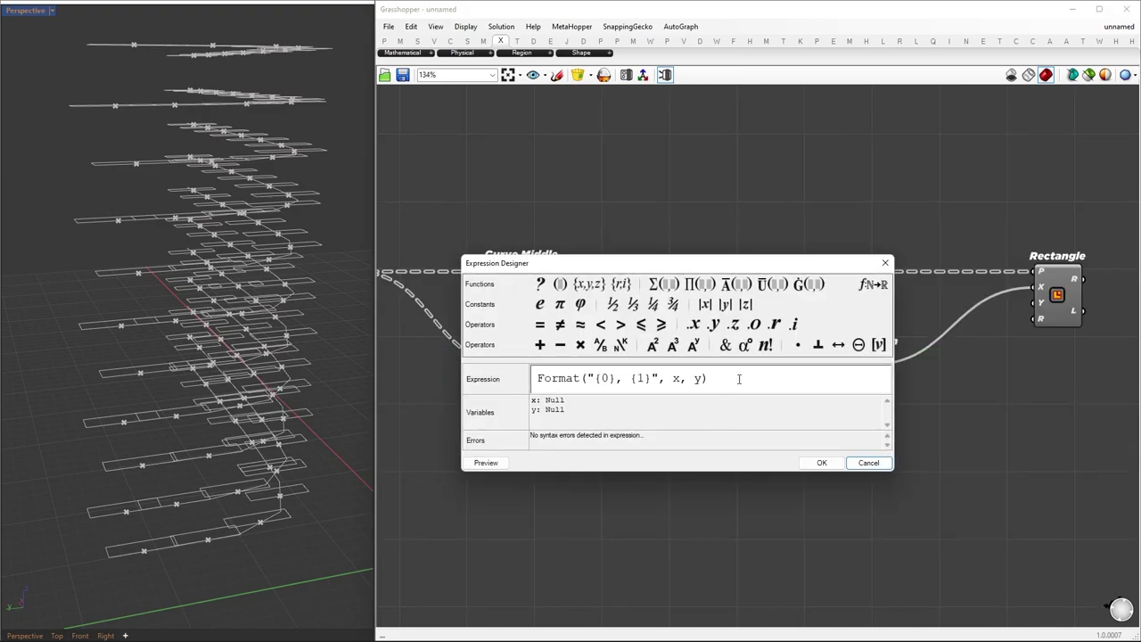
pyautogui.moveTo(739, 379); pyautogui.dragTo(386, 381)
pyautogui.write('x/2')
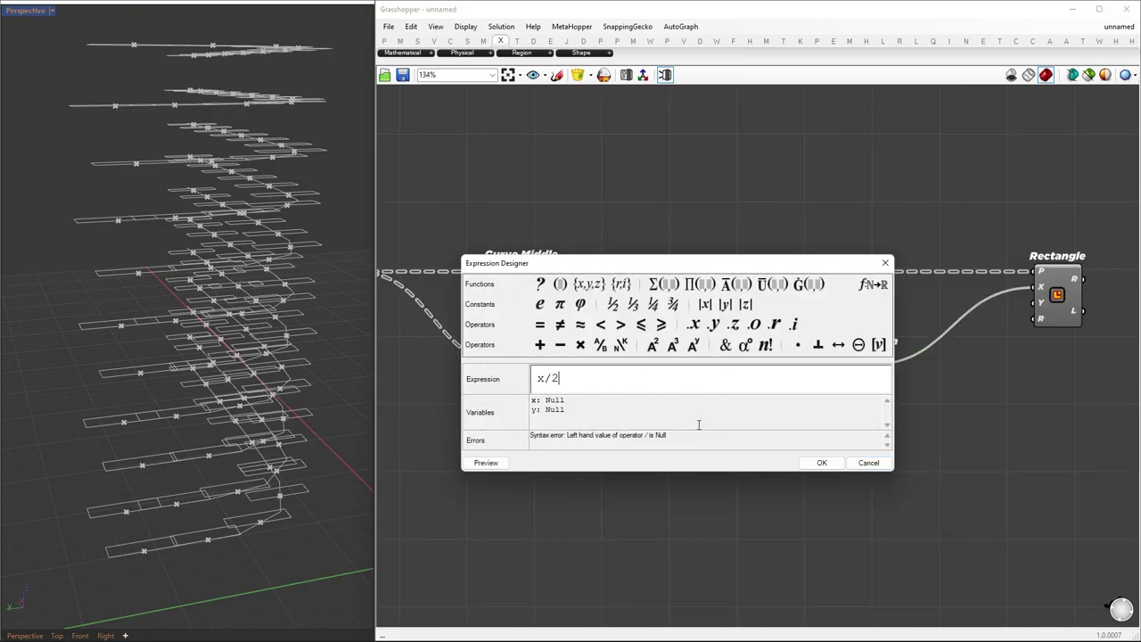
pyautogui.click(821, 463)
pyautogui.scroll(5, 677, 375)
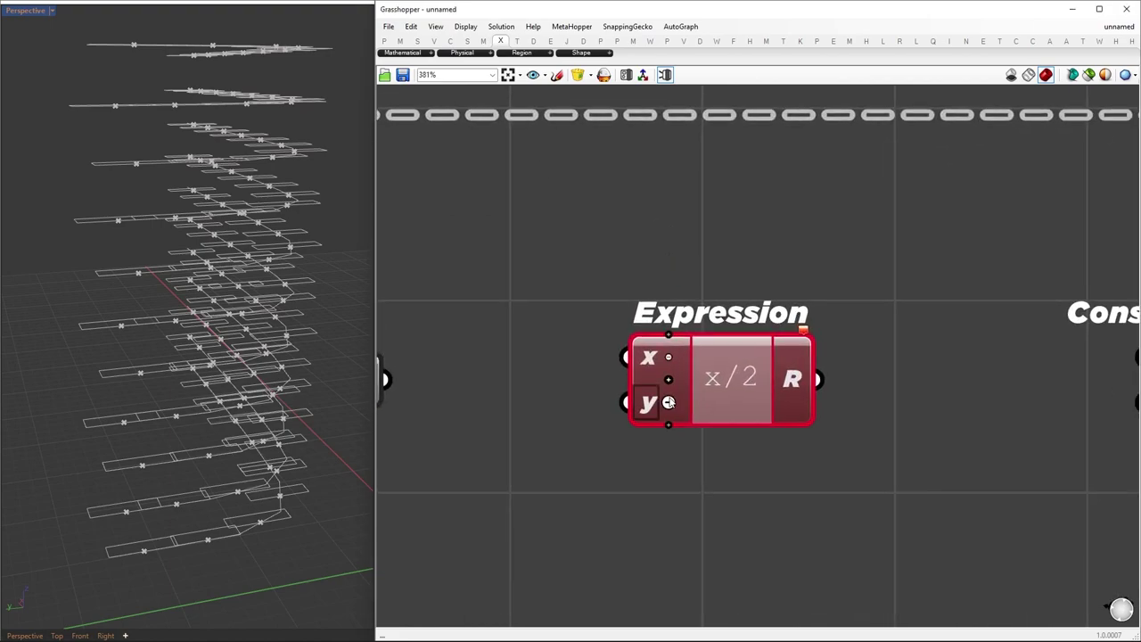
pyautogui.scroll(-2, 696, 405)
pyautogui.moveTo(519, 369); pyautogui.dragTo(665, 375)
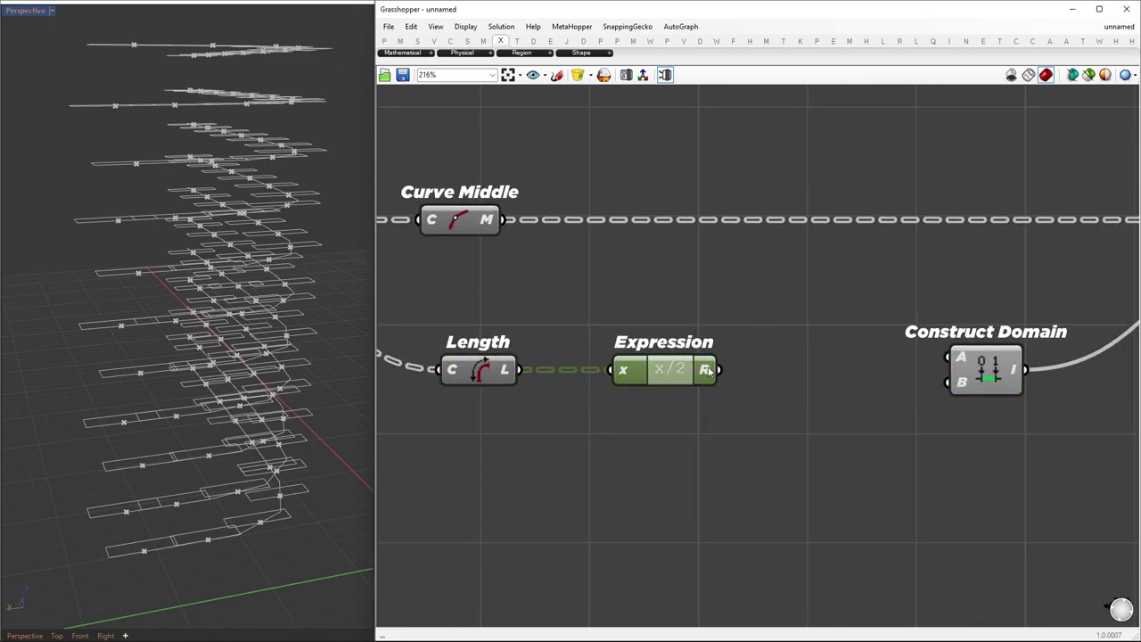
# Connect Expression's result to Construct Domain's A input, and through a new Negative component to its B input
pyautogui.moveTo(848, 321); pyautogui.dragTo(950, 358)
pyautogui.doubleClick(822, 427)
pyautogui.write('negative')
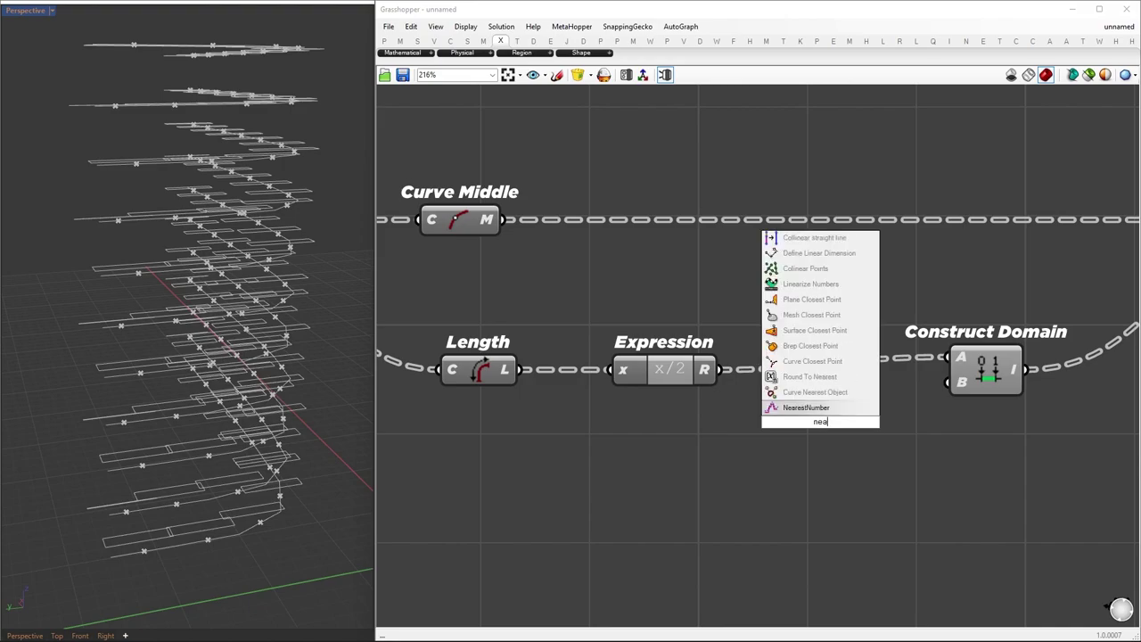
pyautogui.press('Return')
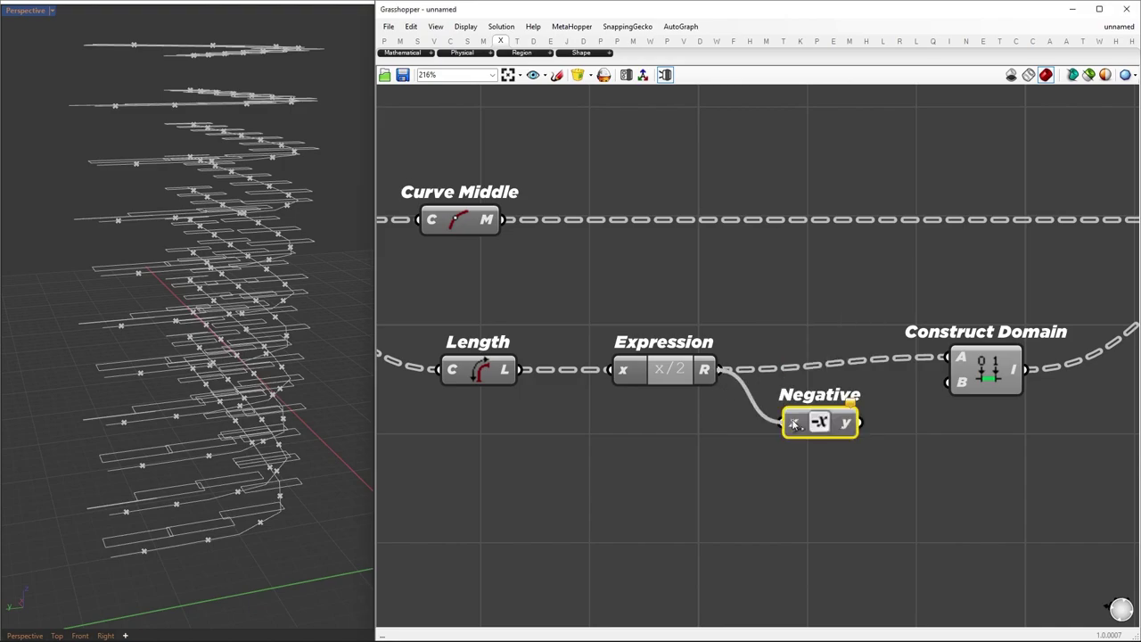
pyautogui.moveTo(955, 390); pyautogui.dragTo(950, 382)
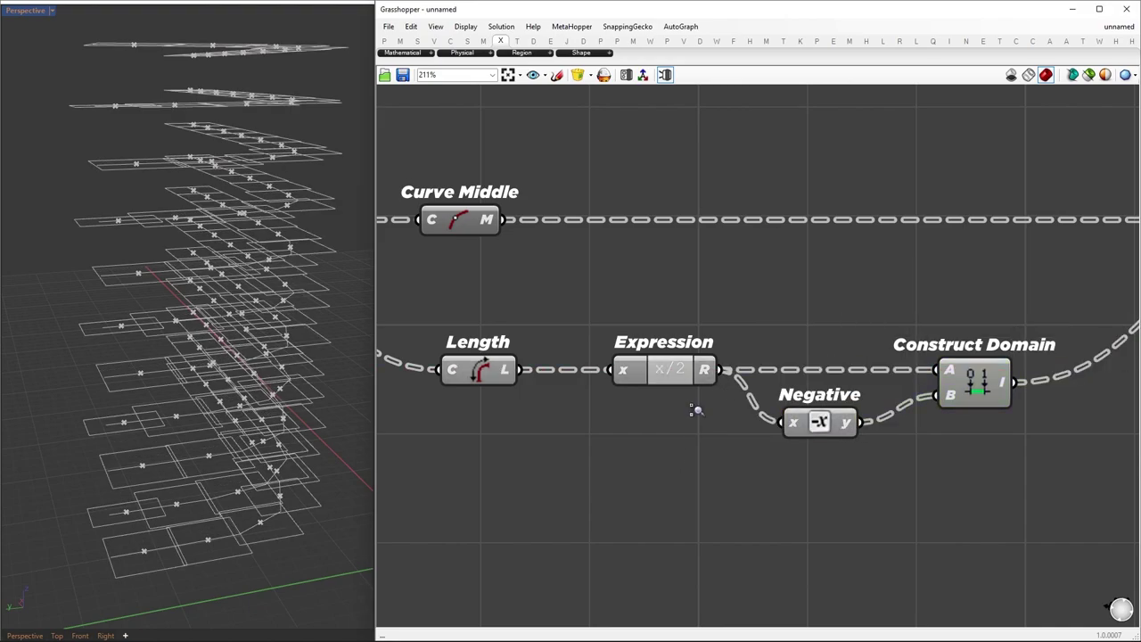
# Turn off the preview of all components upstream of Rectangle
pyautogui.scroll(-4, 698, 482)
pyautogui.moveTo(837, 487); pyautogui.dragTo(253, 212)
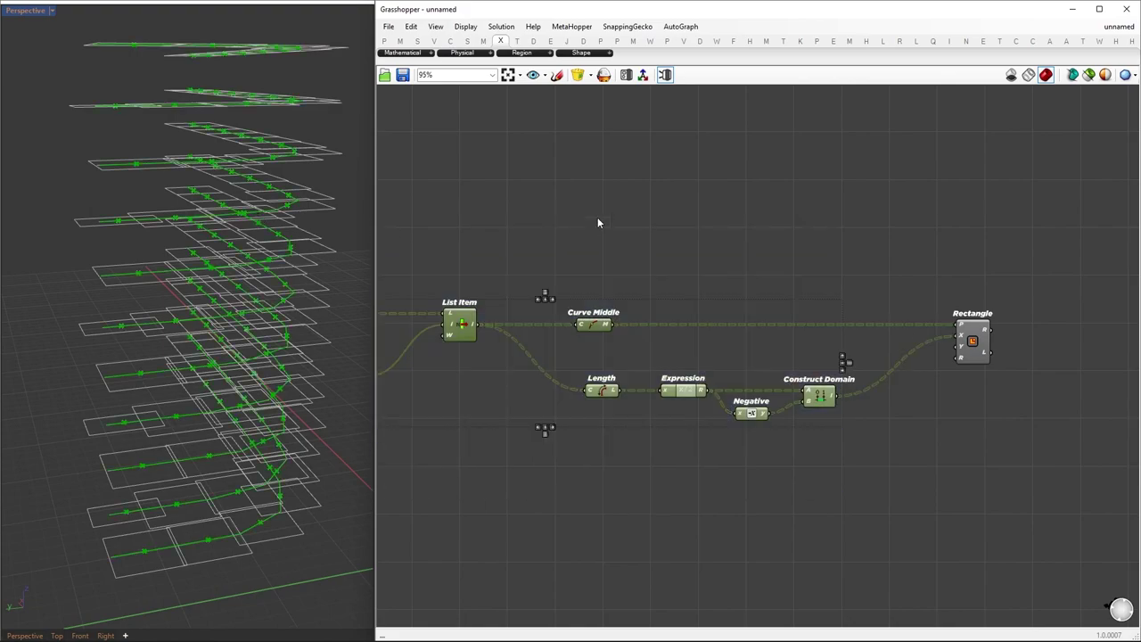
pyautogui.middleClick(597, 216)
pyautogui.click(636, 185)
# Move the Construct Domain connection from Rectangle's X input to its Y input
pyautogui.moveTo(216, 487); pyautogui.dragTo(179, 477, button='right')
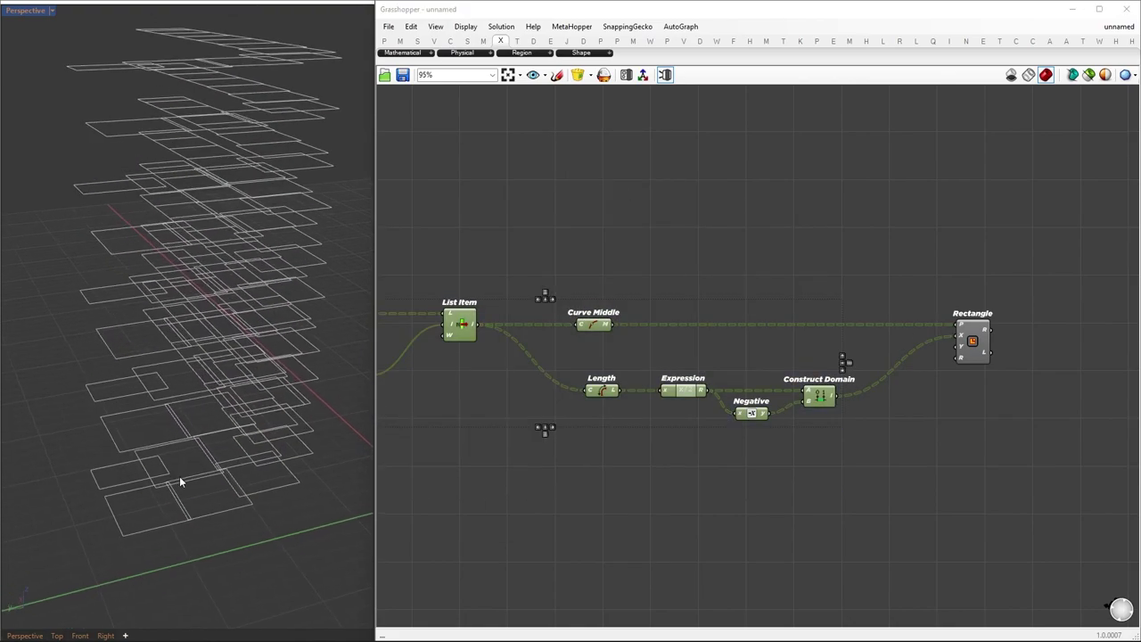
pyautogui.keyDown('ctrl'); pyautogui.moveTo(167, 539); pyautogui.dragTo(177, 486, button='right'); pyautogui.keyUp('ctrl')
pyautogui.keyDown('ctrl'); pyautogui.keyDown('shift'); pyautogui.moveTo(956, 338); pyautogui.dragTo(955, 349); pyautogui.keyUp('shift'); pyautogui.keyUp('ctrl')
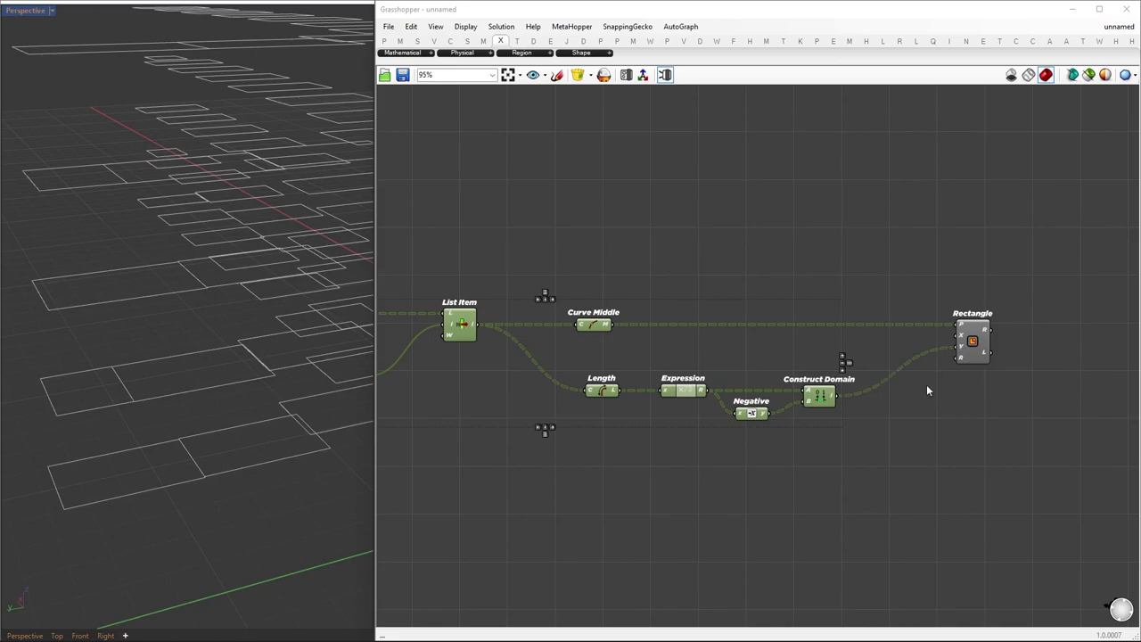
# Duplicate the Expression, Negative and Construct Domain group below the original and add a number slider defined as 3 beside it
pyautogui.moveTo(863, 448); pyautogui.dragTo(667, 361)
pyautogui.keyDown('alt'); pyautogui.moveTo(687, 394); pyautogui.dragTo(688, 472); pyautogui.keyUp('alt')
pyautogui.doubleClick(538, 480)
pyautogui.write('3')
pyautogui.press('Return')
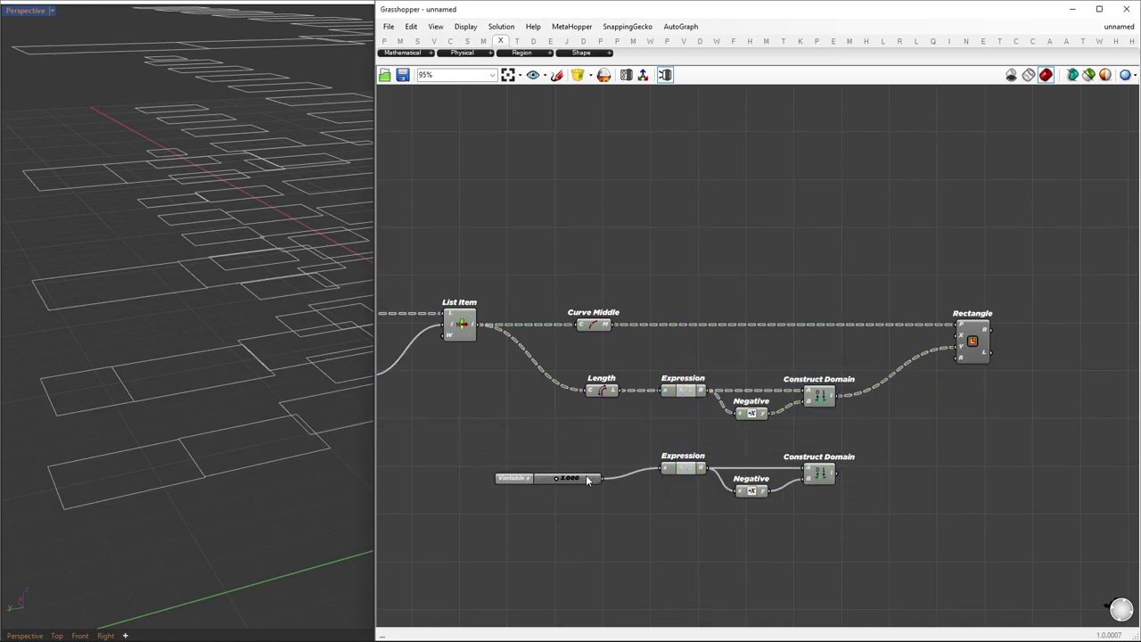
# Align the new slider with its Expression, connect the duplicated domain to Rectangle's X input, and set the slider to 6
pyautogui.moveTo(587, 480); pyautogui.dragTo(605, 469)
pyautogui.moveTo(837, 473); pyautogui.dragTo(956, 336)
pyautogui.moveTo(575, 469); pyautogui.dragTo(591, 471)
pyautogui.click(530, 517)
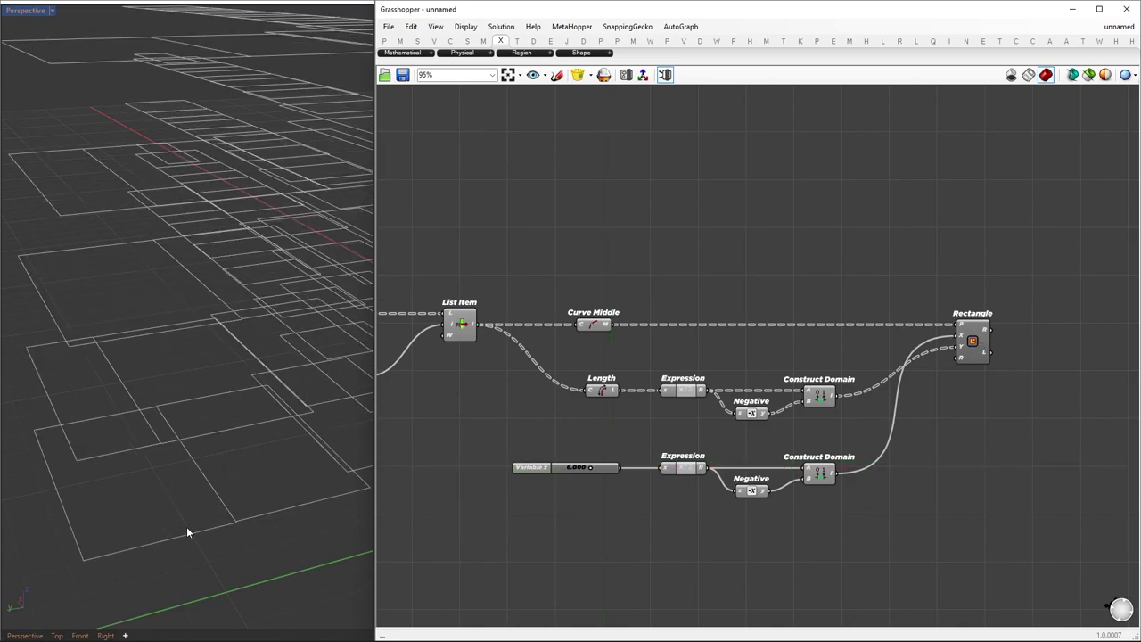
# Add a Surface component to the right of Rectangle and connect the rectangles to it
pyautogui.scroll(-4, 188, 533)
pyautogui.moveTo(188, 538); pyautogui.dragTo(122, 482, button='right')
pyautogui.scroll(-2, 123, 505)
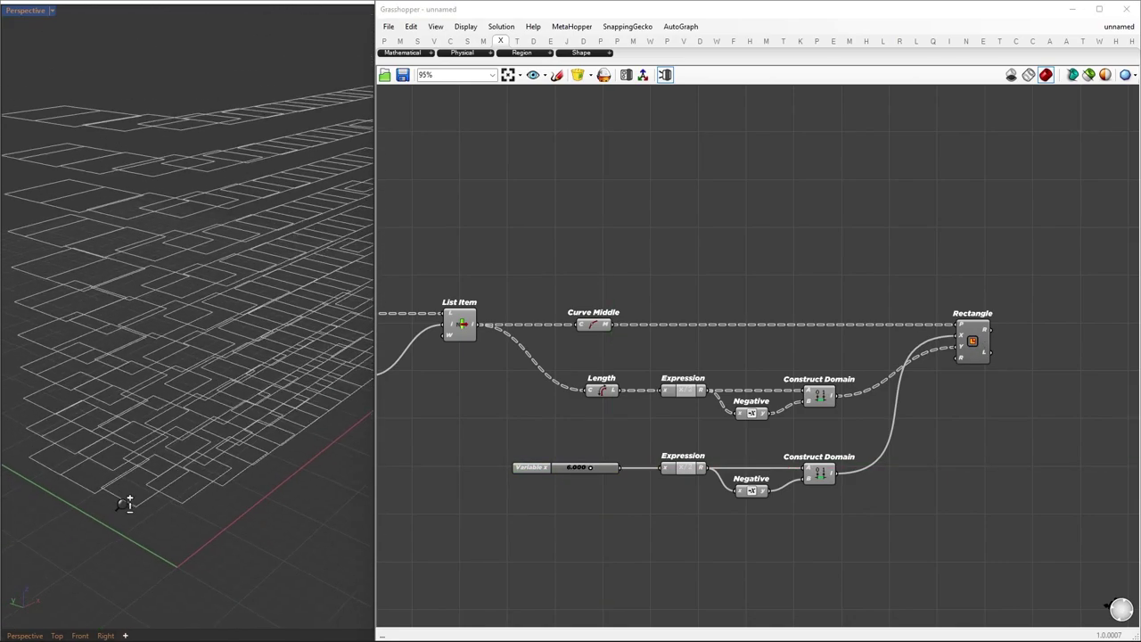
pyautogui.scroll(-3, 125, 503)
pyautogui.moveTo(1070, 340); pyautogui.dragTo(698, 349, button='right')
pyautogui.doubleClick(698, 349)
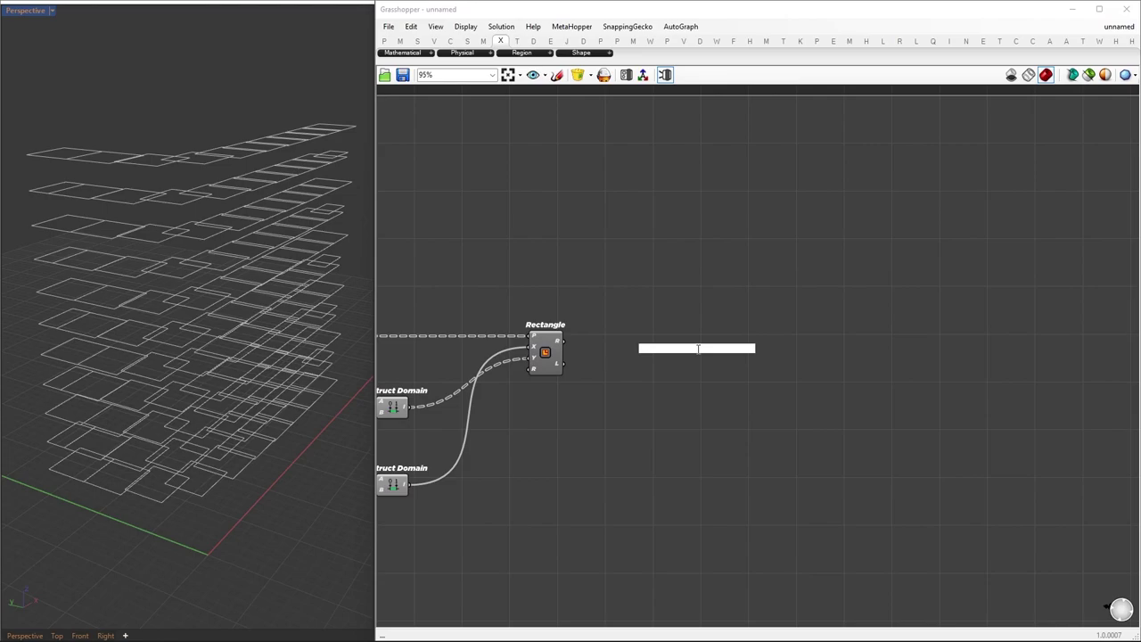
pyautogui.write('surface')
pyautogui.press('Return')
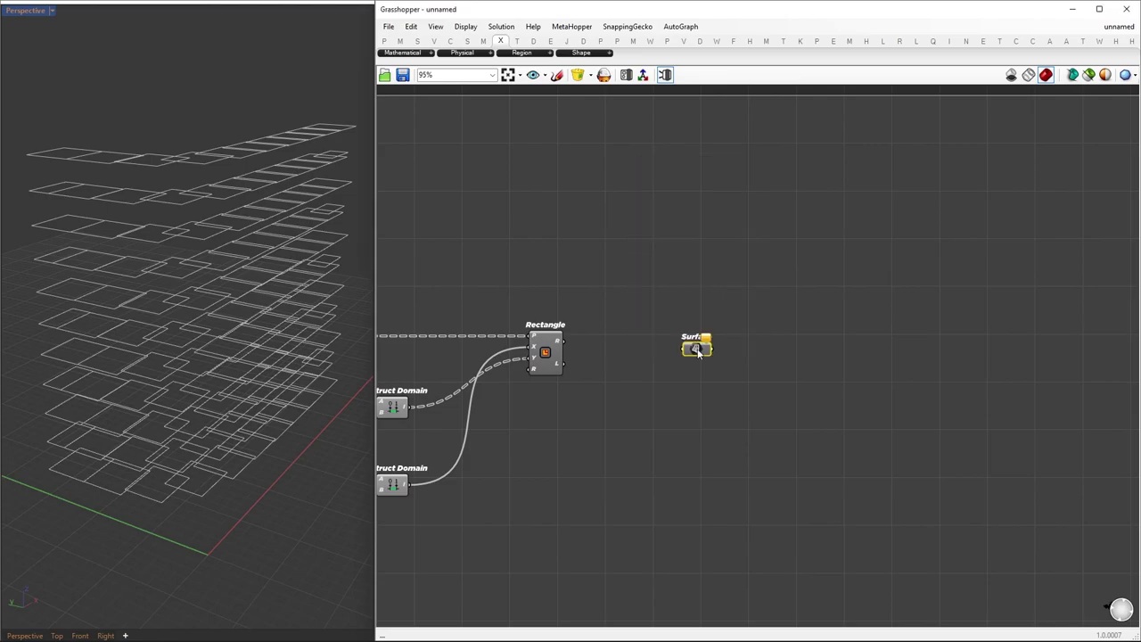
pyautogui.moveTo(563, 340); pyautogui.dragTo(675, 341)
# Add an Extrude component after Surface, connect the surfaces to it, and connect a new Unit Z vector to its direction input
pyautogui.doubleClick(815, 342)
pyautogui.write('extr')
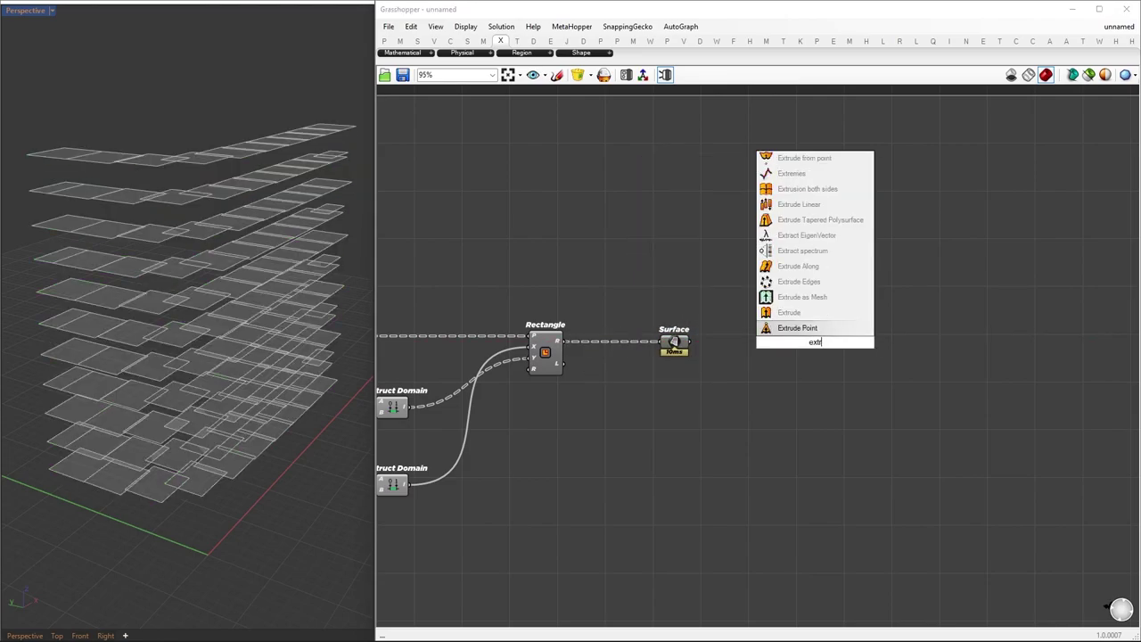
pyautogui.press('Return')
pyautogui.moveTo(782, 331); pyautogui.dragTo(802, 337)
pyautogui.doubleClick(745, 423)
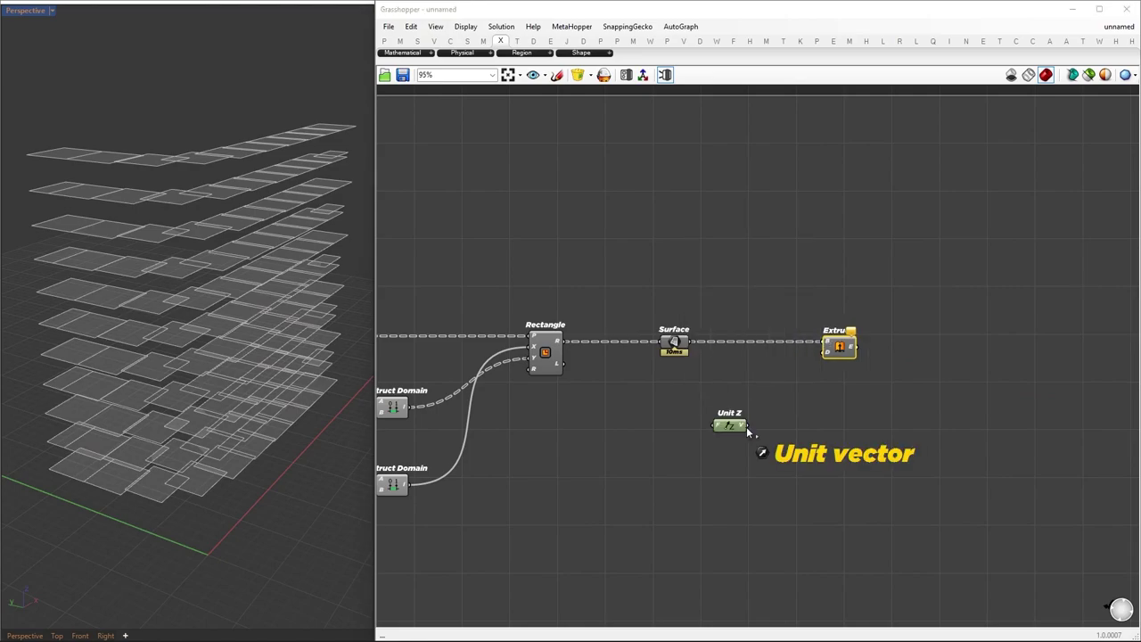
pyautogui.moveTo(756, 423); pyautogui.dragTo(802, 347)
# Connect slider B (2.7) to the new Unit Z's factor input and move both starting sliders down to straighten the long wires
pyautogui.scroll(-1, 992, 334)
pyautogui.scroll(-2, 993, 334)
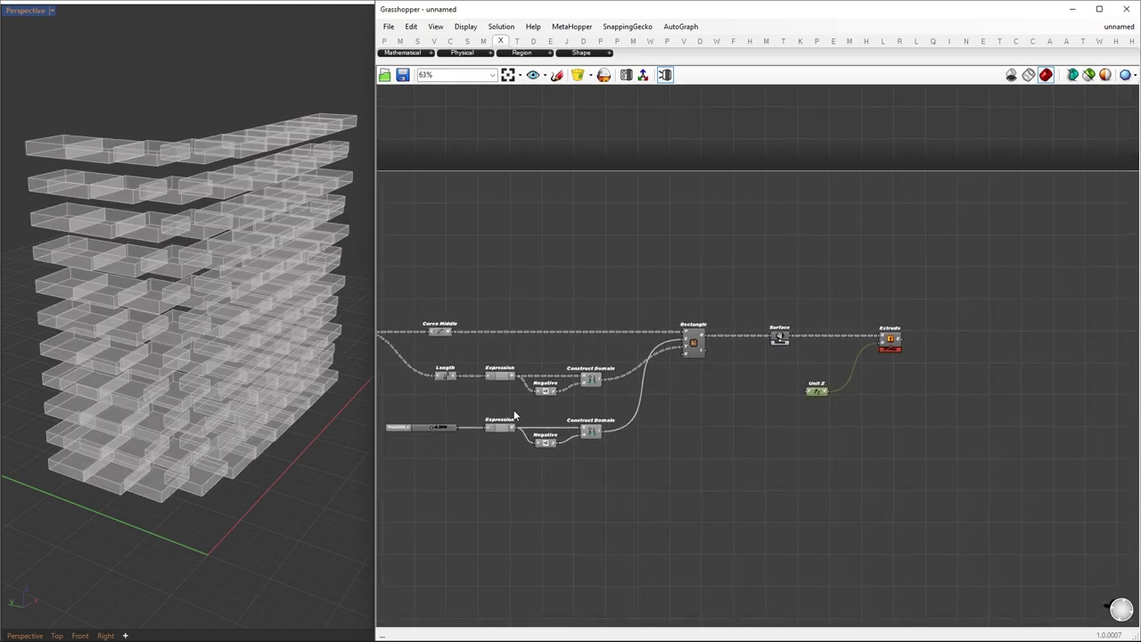
pyautogui.moveTo(537, 401); pyautogui.dragTo(758, 382, button='right')
pyautogui.scroll(-2, 757, 382)
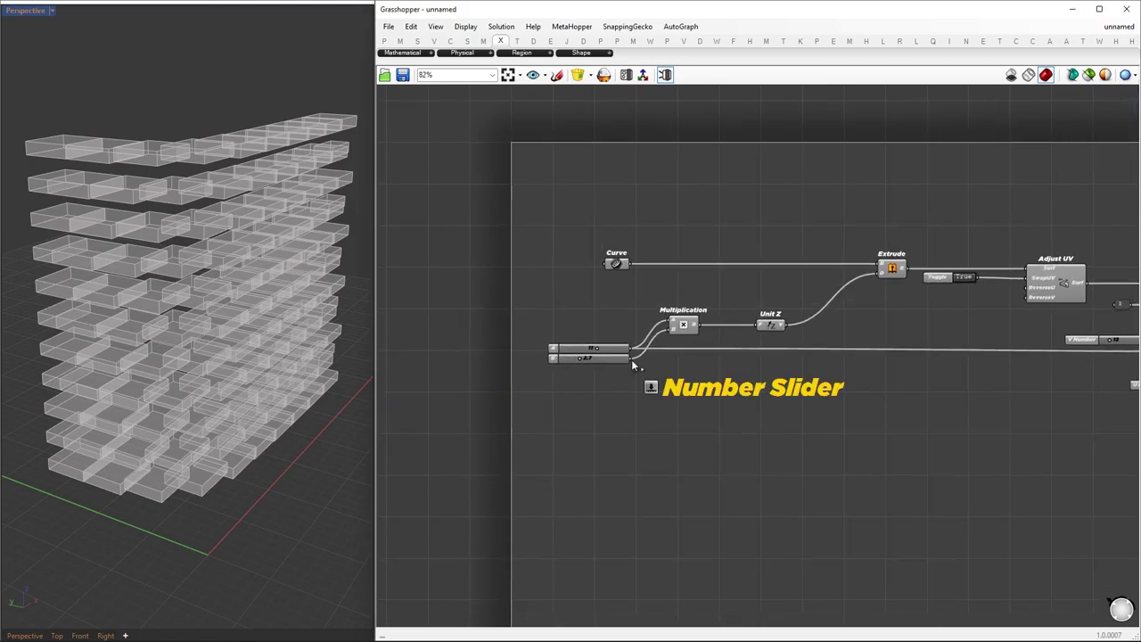
pyautogui.scroll(-5, 442, 362)
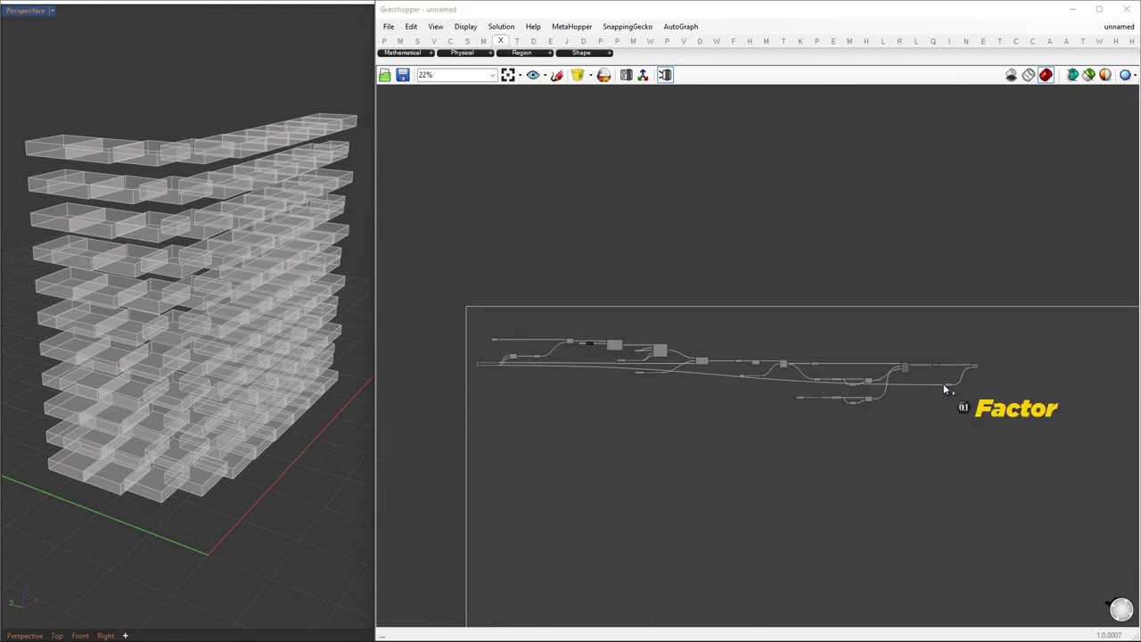
pyautogui.moveTo(495, 377)
pyautogui.mouseDown()
pyautogui.moveTo(474, 351)
pyautogui.moveTo(482, 384)
pyautogui.mouseUp()
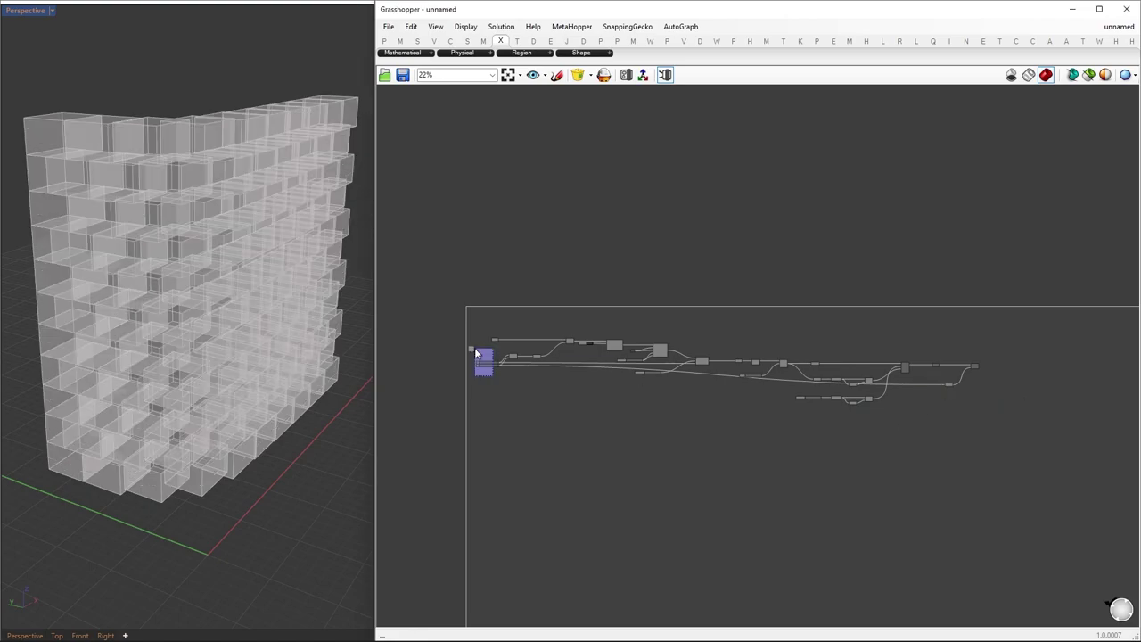
pyautogui.click(562, 377)
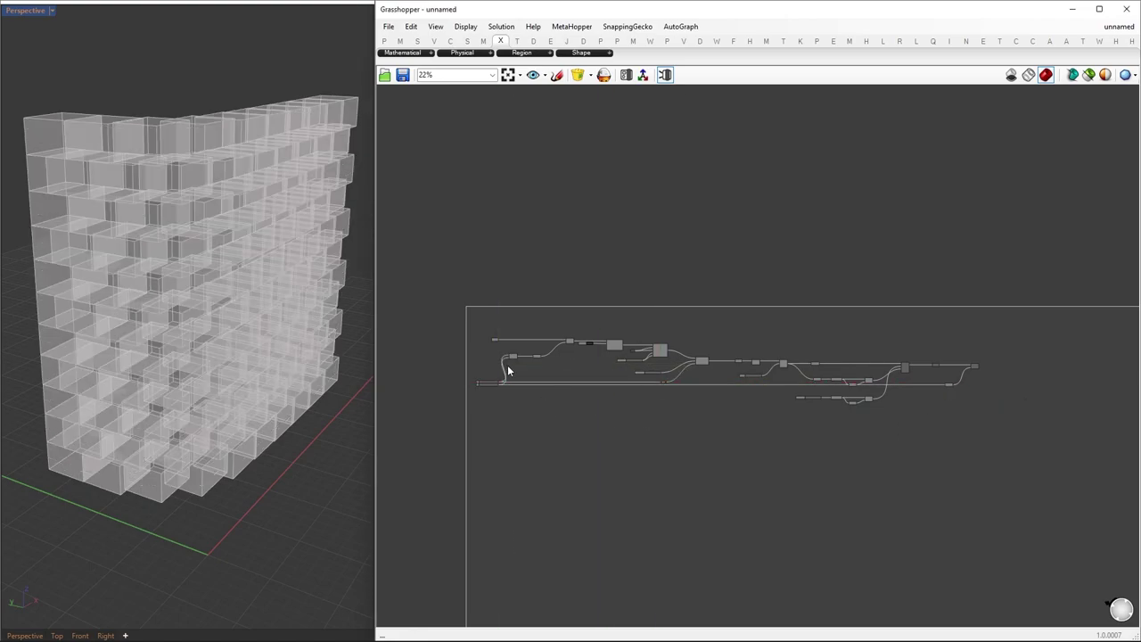
# Add a Custom Preview component to the right of Extrude and connect the extruded blocks to its geometry input
pyautogui.scroll(5, 990, 375)
pyautogui.doubleClick(775, 349)
pyautogui.write('cu')
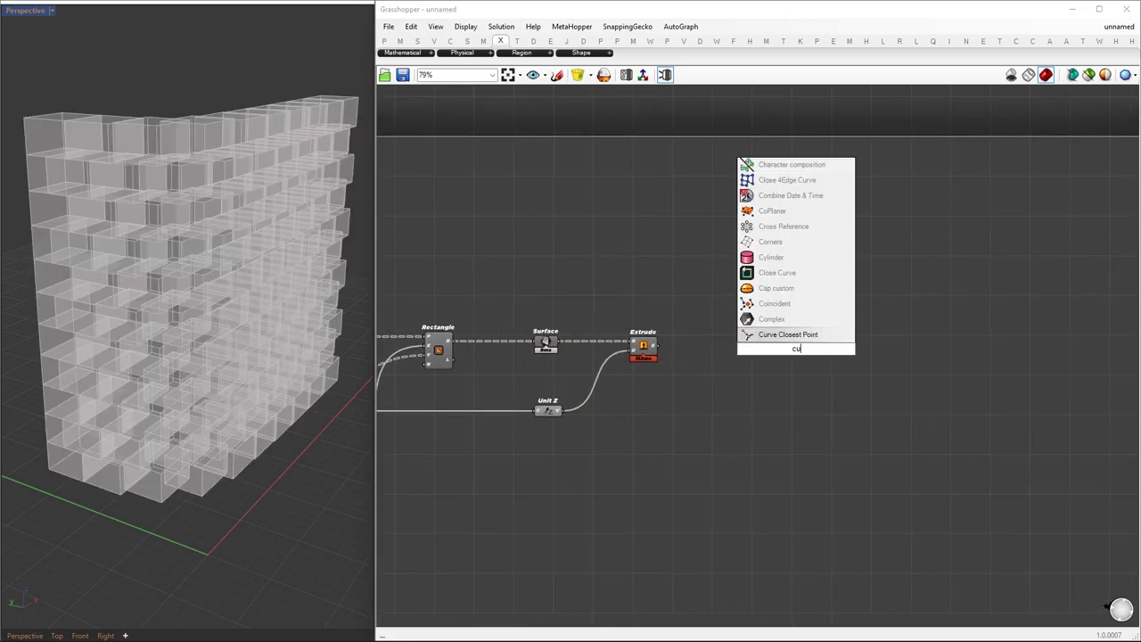
pyautogui.write('stom')
pyautogui.press('Return')
pyautogui.moveTo(657, 346); pyautogui.dragTo(785, 345)
pyautogui.moveTo(799, 350); pyautogui.dragTo(821, 350)
# Add a white Colour Swatch below and connect it to Custom Preview's material input
pyautogui.doubleClick(754, 391)
pyautogui.write('sw')
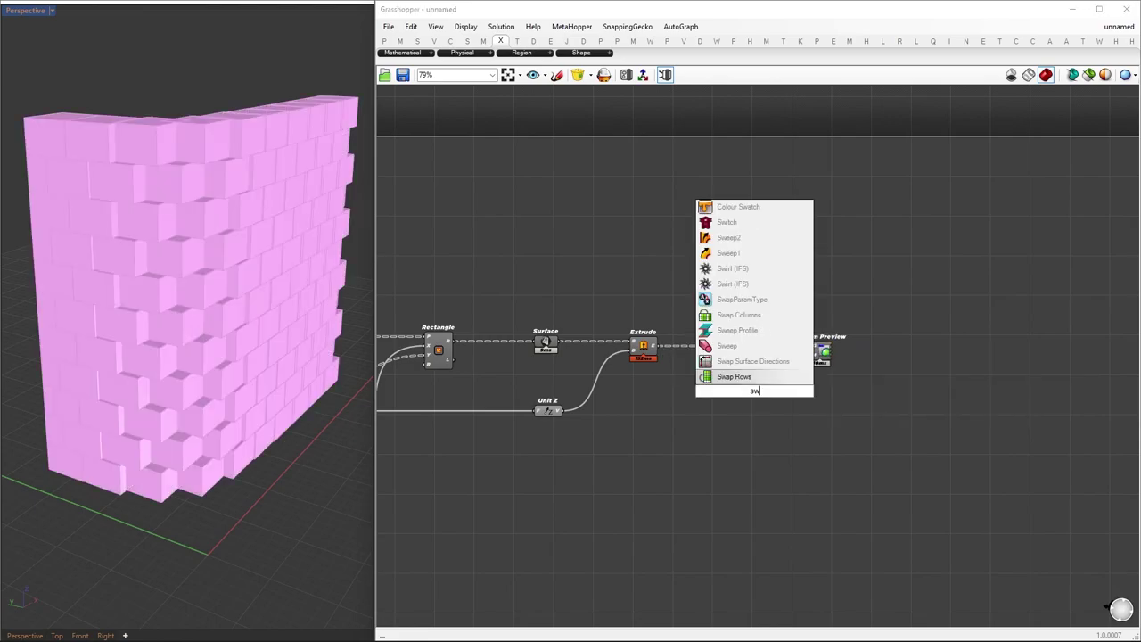
pyautogui.write('atch')
pyautogui.press('Return')
pyautogui.moveTo(729, 411); pyautogui.dragTo(813, 363)
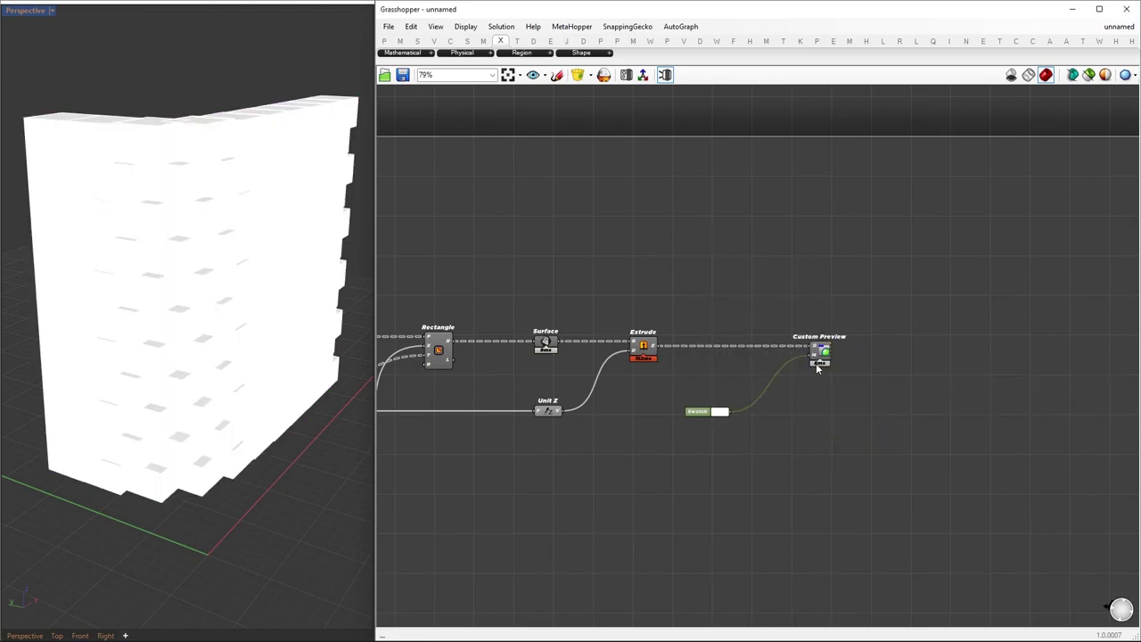
# Turn off the preview of Rectangle, Surface and Extrude, and switch the Perspective viewport to Rendered display
pyautogui.moveTo(398, 285); pyautogui.dragTo(778, 490)
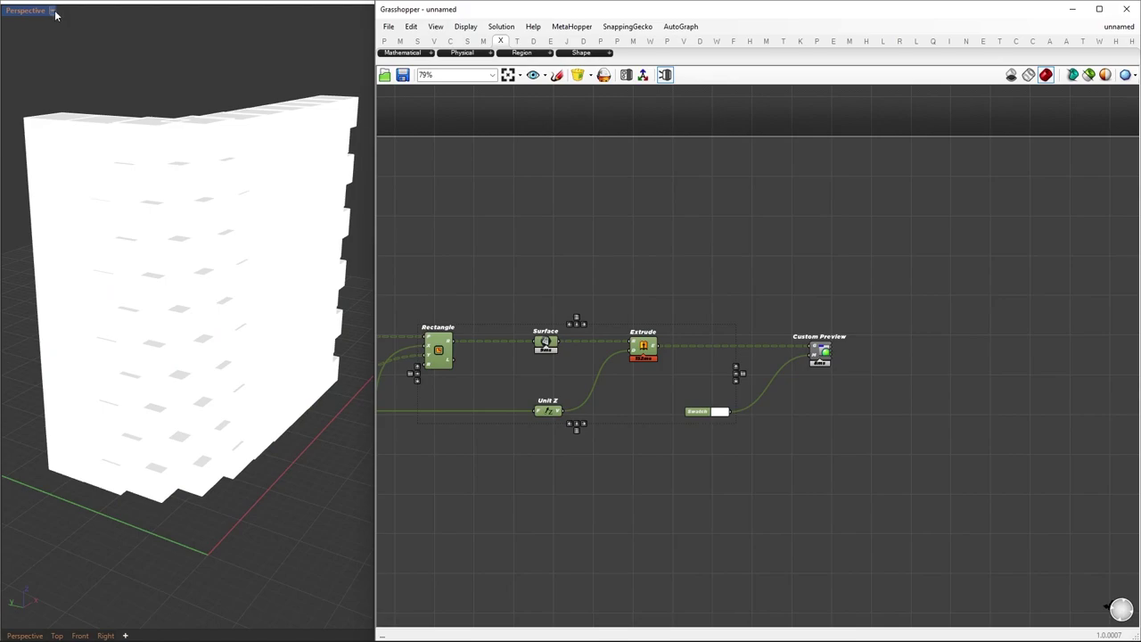
pyautogui.click(54, 11)
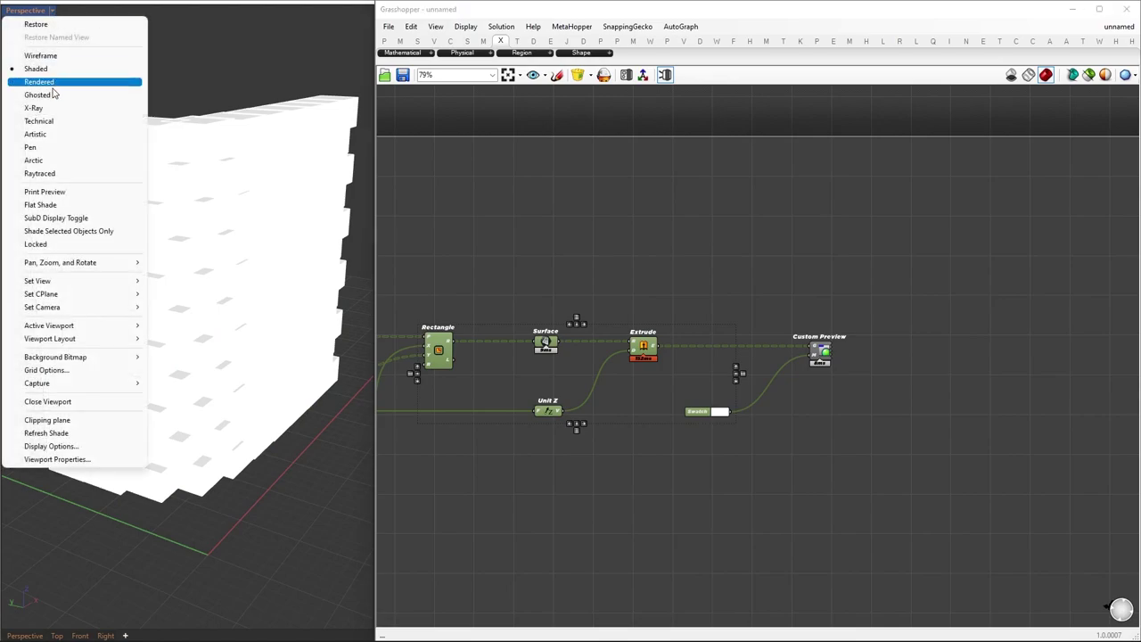
pyautogui.click(52, 84)
pyautogui.moveTo(200, 465); pyautogui.dragTo(267, 408, button='right')
pyautogui.scroll(3, 273, 417)
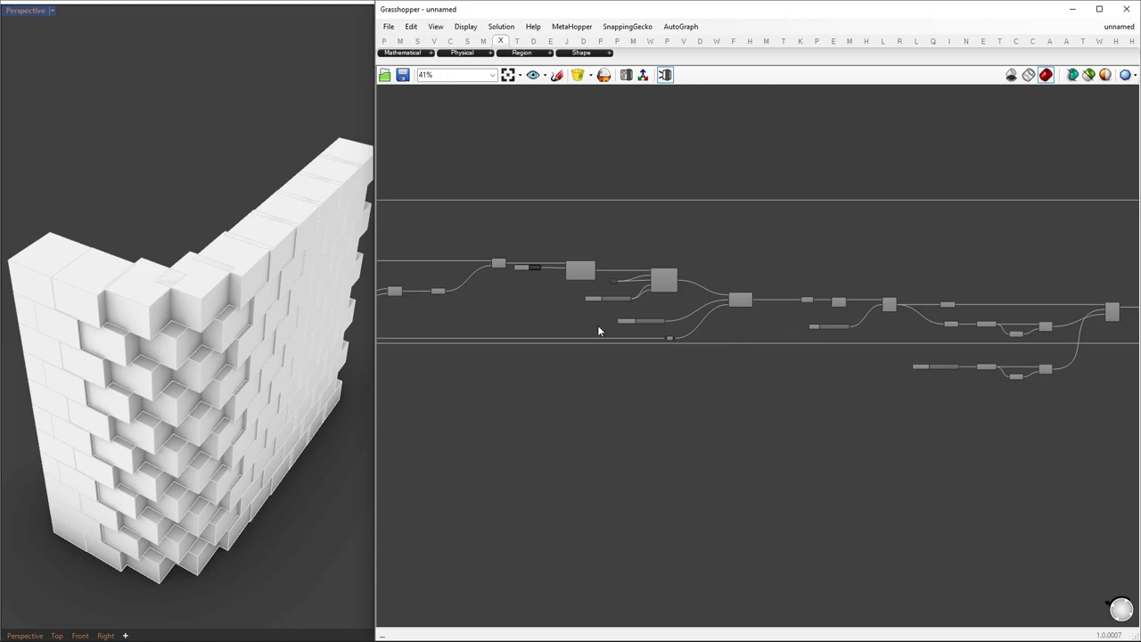
# Set slider A at the start of the definition to 1 to isolate a single floor of blocks
pyautogui.scroll(5, 598, 324)
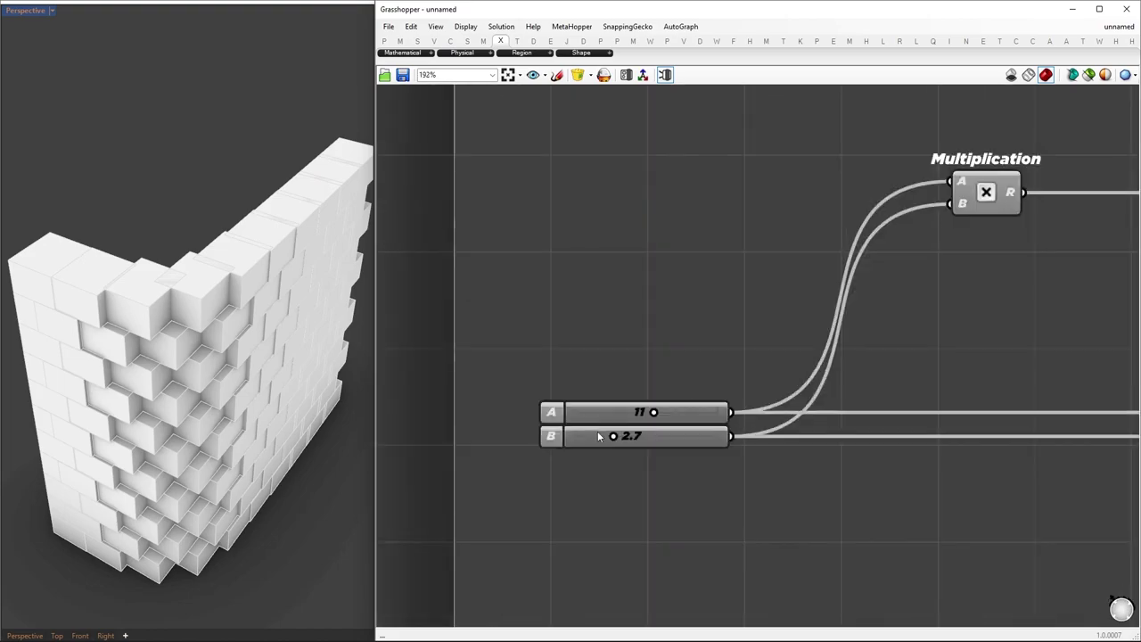
pyautogui.moveTo(654, 411); pyautogui.dragTo(578, 413)
pyautogui.moveTo(150, 406); pyautogui.dragTo(116, 429, button='right')
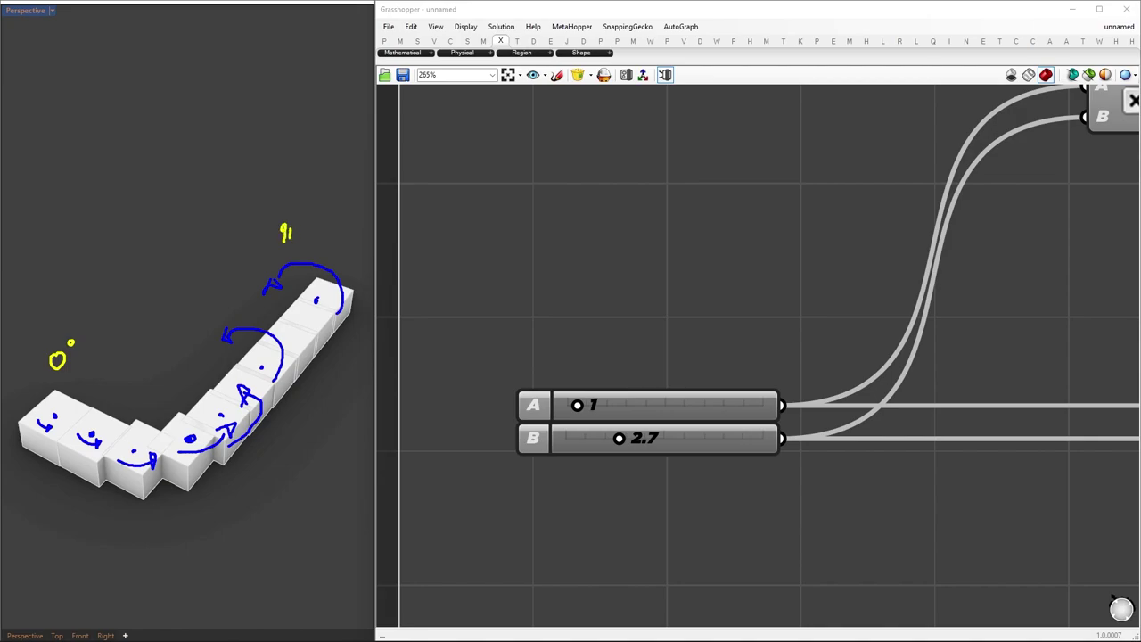
pyautogui.press('Escape')
pyautogui.scroll(-5, 529, 299)
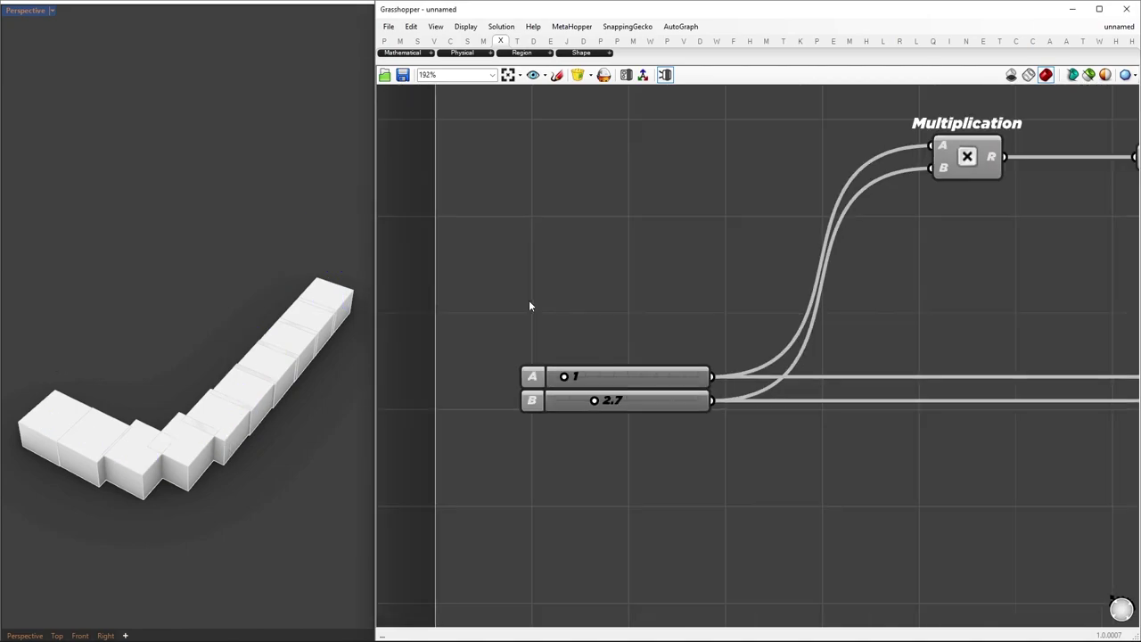
# Widen the canvas gap between Rectangle and Surface, and turn Rectangle's preview back on
pyautogui.moveTo(1016, 267); pyautogui.dragTo(621, 295, button='right')
pyautogui.moveTo(906, 258); pyautogui.dragTo(624, 259, button='right')
pyautogui.moveTo(988, 265); pyautogui.dragTo(632, 278, button='right')
pyautogui.moveTo(963, 282); pyautogui.dragTo(588, 272, button='right')
pyautogui.moveTo(863, 363); pyautogui.dragTo(576, 369, button='right')
pyautogui.keyDown('alt'); pyautogui.moveTo(551, 407); pyautogui.dragTo(825, 409); pyautogui.keyUp('alt')
pyautogui.click(522, 280)
pyautogui.middleClick(522, 280)
pyautogui.click(544, 259)
# Switch the Perspective viewport to Shaded display and turn off the preview of every component except Rectangle
pyautogui.click(52, 10)
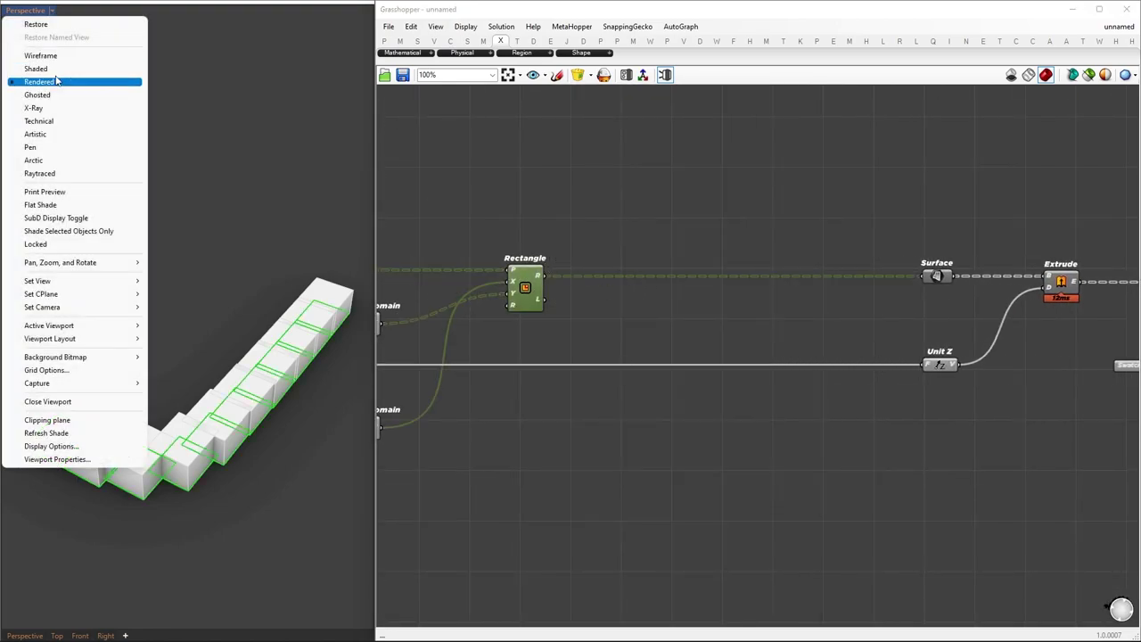
pyautogui.click(55, 69)
pyautogui.hotkey('ctrl', 'i')
pyautogui.middleClick(675, 411)
pyautogui.click(677, 383)
pyautogui.click(658, 477)
# Add a Curve parameter below Rectangle and connect the rectangles to it
pyautogui.moveTo(665, 520); pyautogui.dragTo(625, 451, button='right')
pyautogui.doubleClick(651, 444)
pyautogui.write('cur')
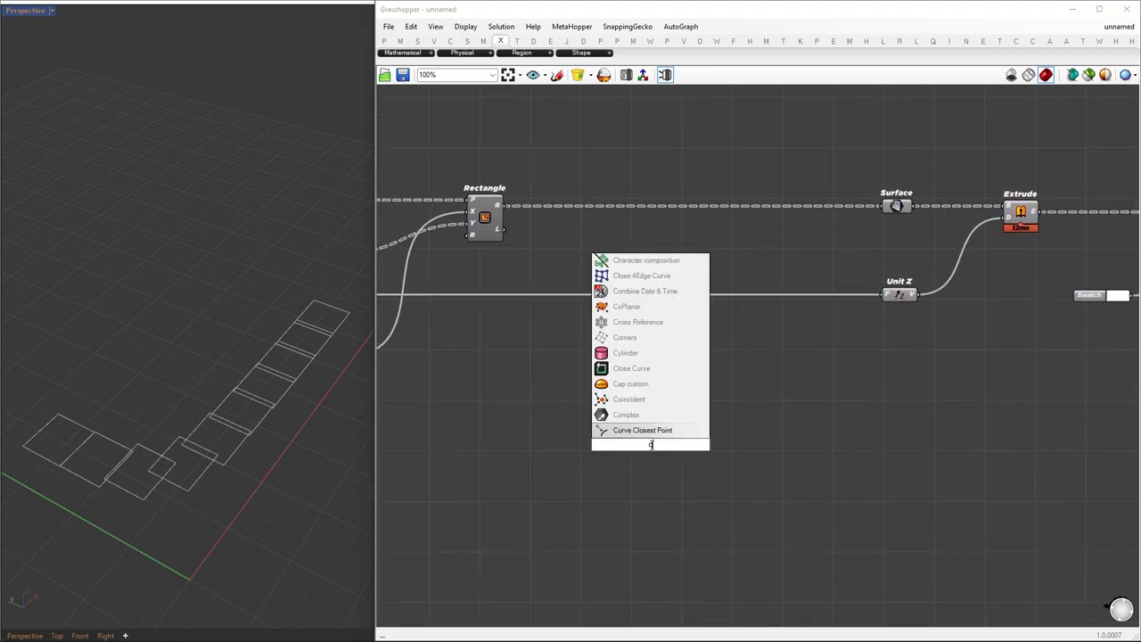
pyautogui.click(629, 418)
pyautogui.moveTo(506, 207); pyautogui.dragTo(635, 444)
pyautogui.moveTo(660, 448); pyautogui.dragTo(679, 490)
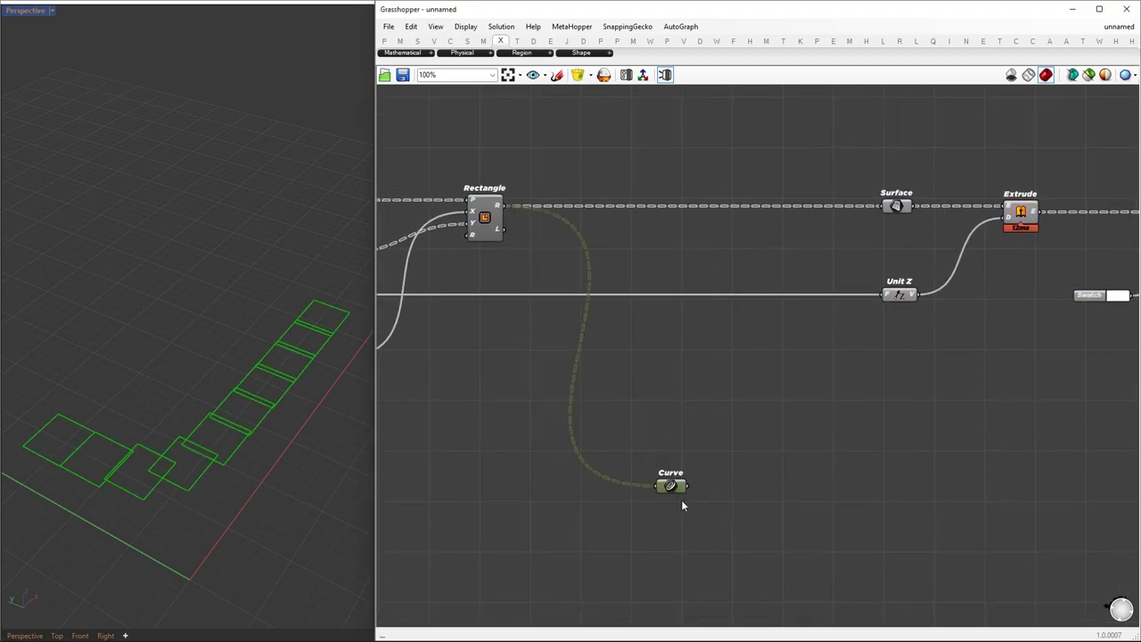
# Add a Rotate component to the right of the new Curve parameter and connect the curves to its geometry input
pyautogui.scroll(1, 769, 463)
pyautogui.moveTo(769, 463); pyautogui.dragTo(626, 387, button='right')
pyautogui.doubleClick(675, 436)
pyautogui.write('ro')
pyautogui.click(644, 392)
pyautogui.moveTo(528, 413); pyautogui.dragTo(787, 427)
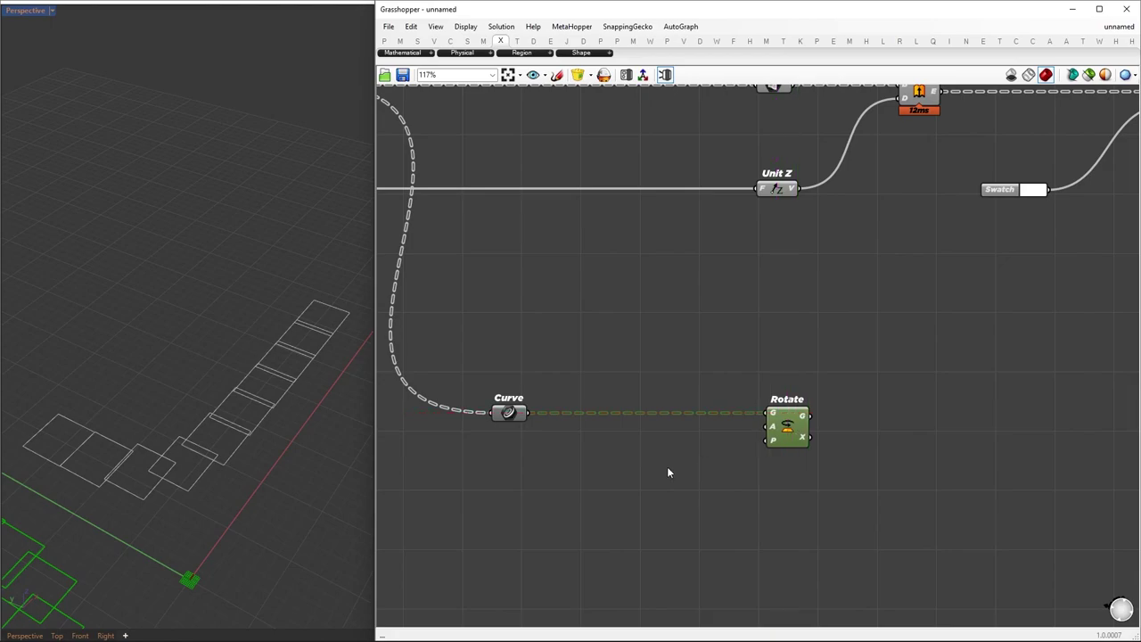
# Add an Area component for the curves, feed its centroids into Rotate's plane input, and set Rotate's angle input to degrees
pyautogui.doubleClick(656, 462)
pyautogui.write('area')
pyautogui.click(651, 448)
pyautogui.moveTo(528, 413); pyautogui.dragTo(767, 440)
pyautogui.rightClick(770, 427)
pyautogui.click(802, 519)
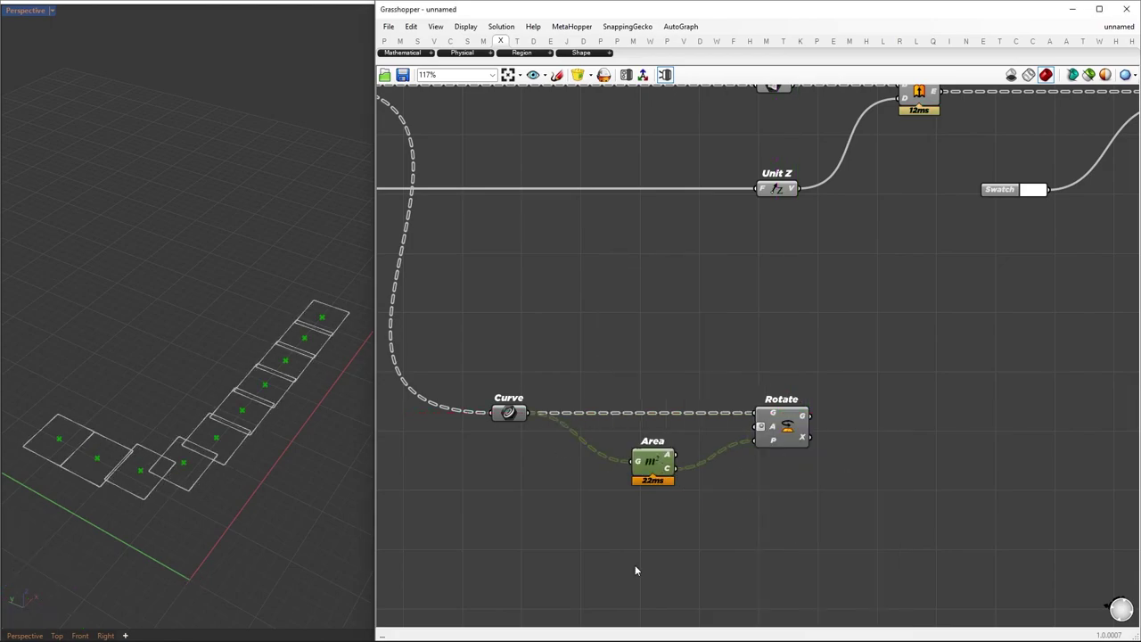
# Add a 0 to 90 number slider and connect it to Rotate's angle input
pyautogui.doubleClick(578, 567)
pyautogui.write('0<90')
pyautogui.press('Return')
pyautogui.moveTo(637, 568); pyautogui.dragTo(758, 427)
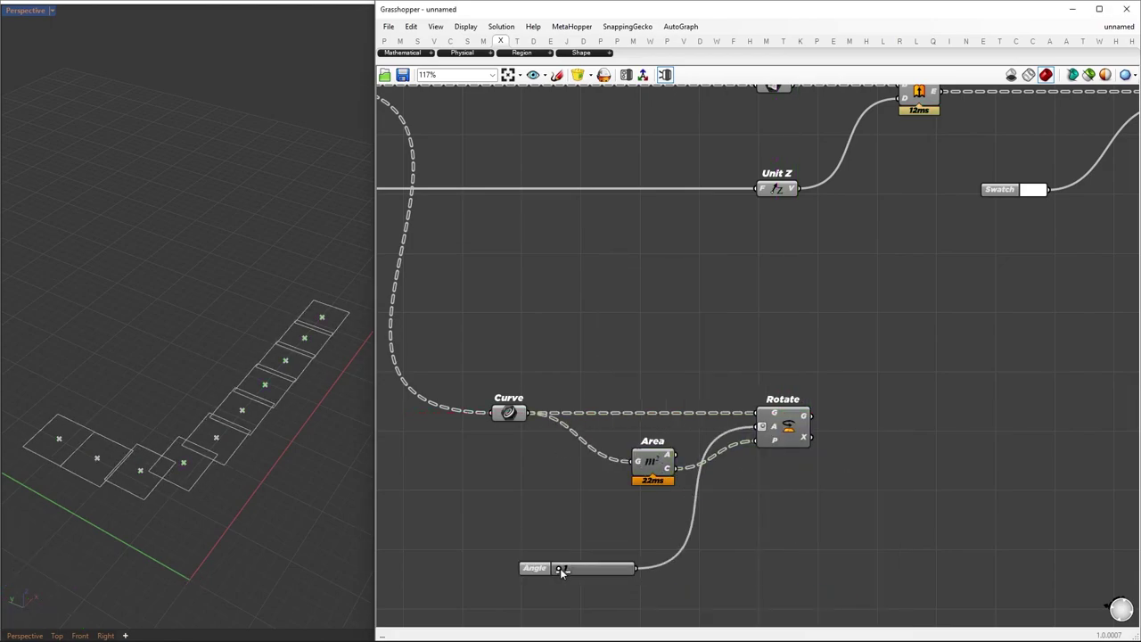
pyautogui.moveTo(561, 570)
pyautogui.mouseDown()
pyautogui.moveTo(653, 571)
pyautogui.moveTo(565, 571)
pyautogui.mouseUp()
# Space out the Rotate section and route the original base curve through a relay into a new Curve parameter below Area
pyautogui.moveTo(775, 428); pyautogui.dragTo(904, 430)
pyautogui.moveTo(535, 568); pyautogui.dragTo(728, 555)
pyautogui.moveTo(729, 555); pyautogui.dragTo(687, 433, button='right')
pyautogui.keyDown('alt'); pyautogui.moveTo(598, 434); pyautogui.dragTo(636, 433); pyautogui.keyUp('alt')
pyautogui.scroll(-5, 636, 433)
pyautogui.moveTo(411, 365); pyautogui.dragTo(753, 405, button='right')
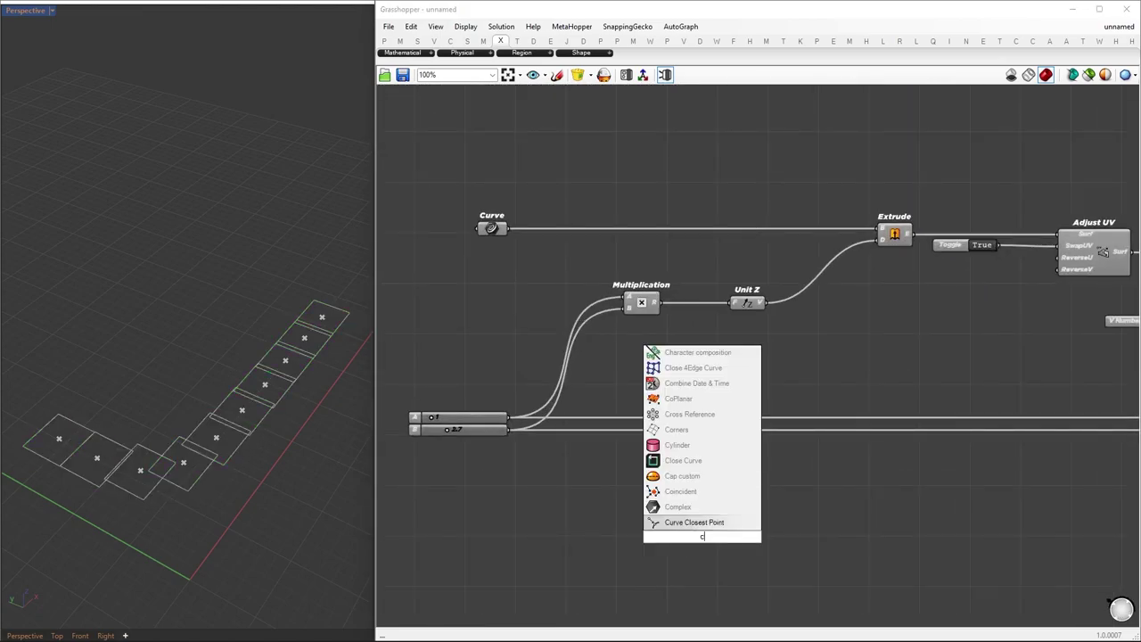
pyautogui.click(713, 517)
pyautogui.scroll(-5, 397, 385)
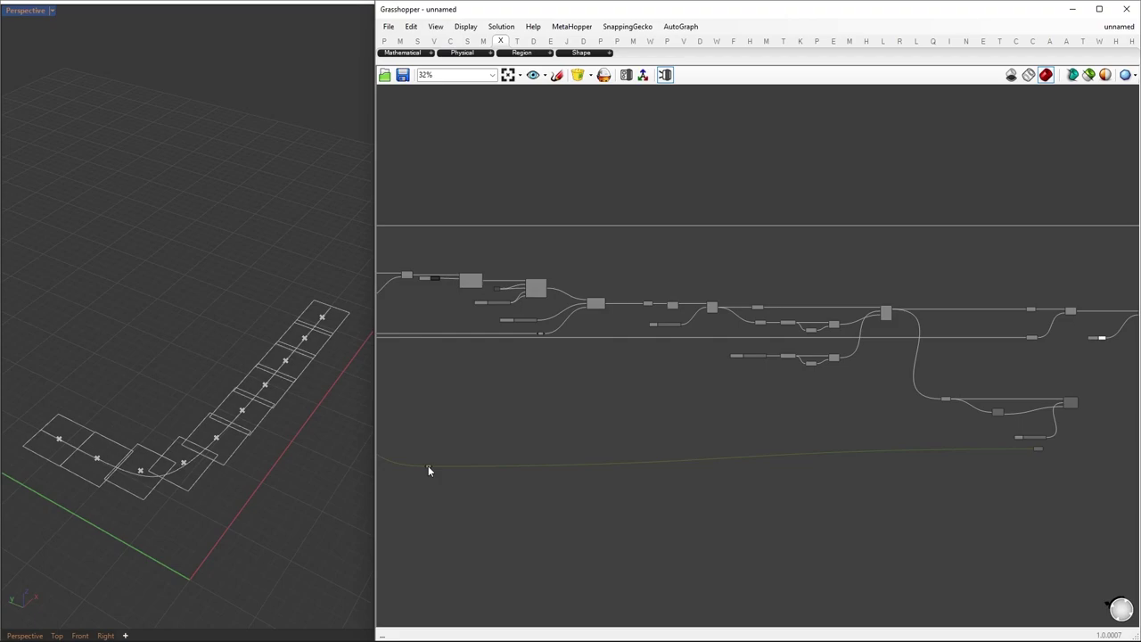
pyautogui.scroll(4, 428, 465)
pyautogui.scroll(1, 551, 484)
# Add a Curve Closest Point component and connect Area's centroids and the base curve to its inputs
pyautogui.doubleClick(660, 489)
pyautogui.write('curve clos')
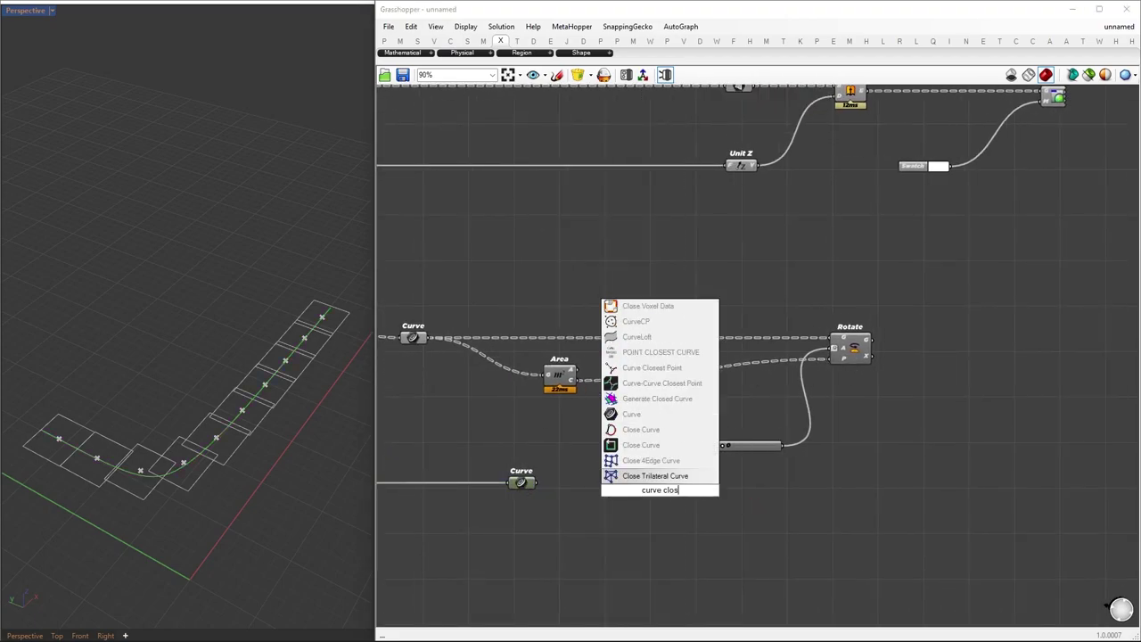
pyautogui.write('est point')
pyautogui.press('Return')
pyautogui.moveTo(576, 379); pyautogui.dragTo(941, 432)
# Inspect Curve Closest Point's t output in a tall panel and reparameterize the component's curve input
pyautogui.scroll(2, 705, 467)
pyautogui.doubleClick(861, 499)
pyautogui.write('//')
pyautogui.press('Return')
pyautogui.moveTo(937, 449); pyautogui.dragTo(935, 595)
pyautogui.click(773, 572)
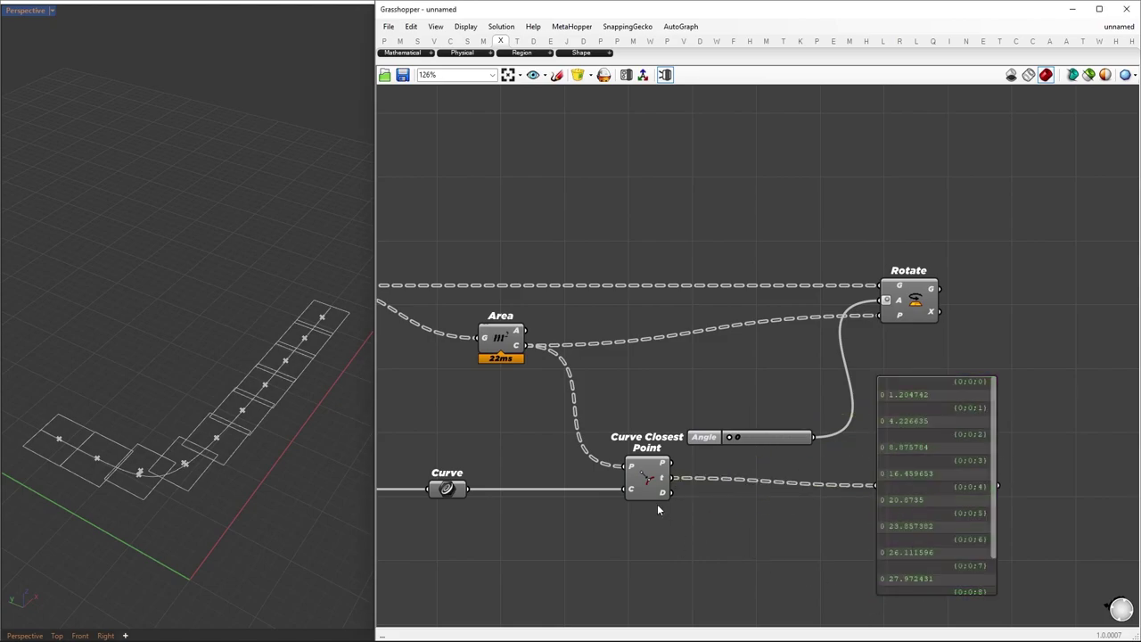
pyautogui.rightClick(633, 492)
pyautogui.click(666, 545)
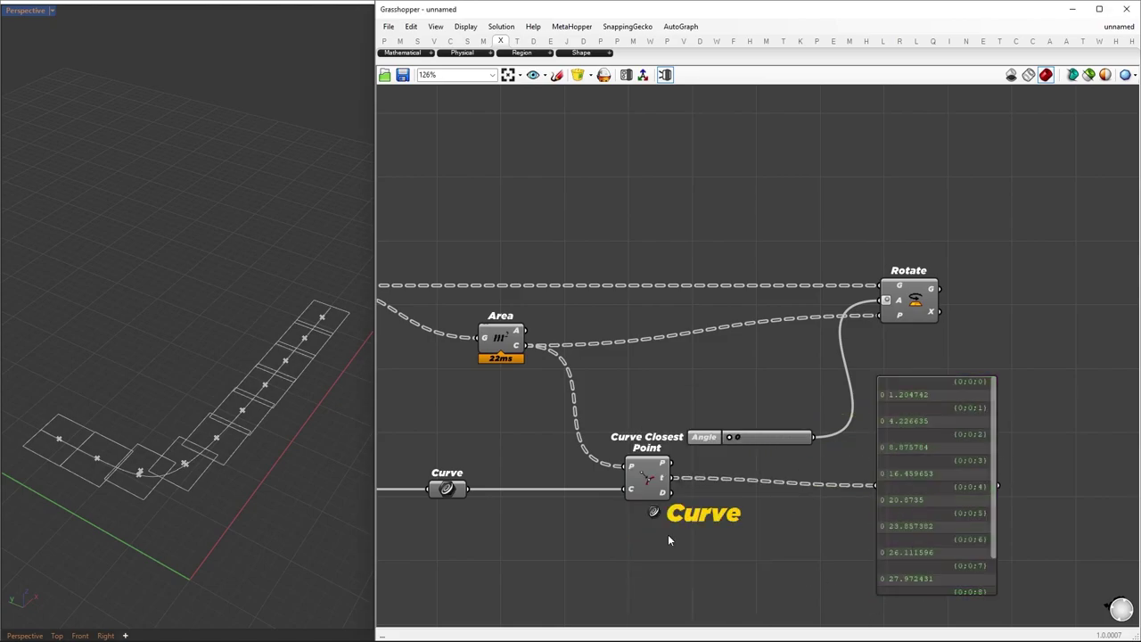
# Multiply the t parameters by a slider value of 90, feed the product into Rotate's angle, and delete the unused angle slider
pyautogui.doubleClick(788, 484)
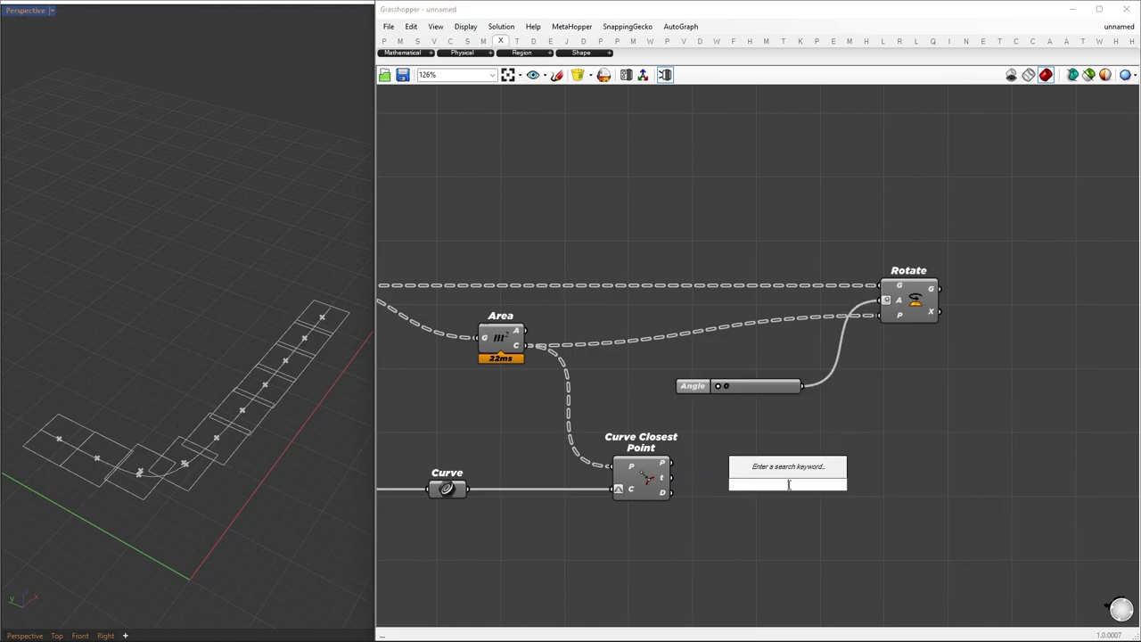
pyautogui.write('*')
pyautogui.press('Return')
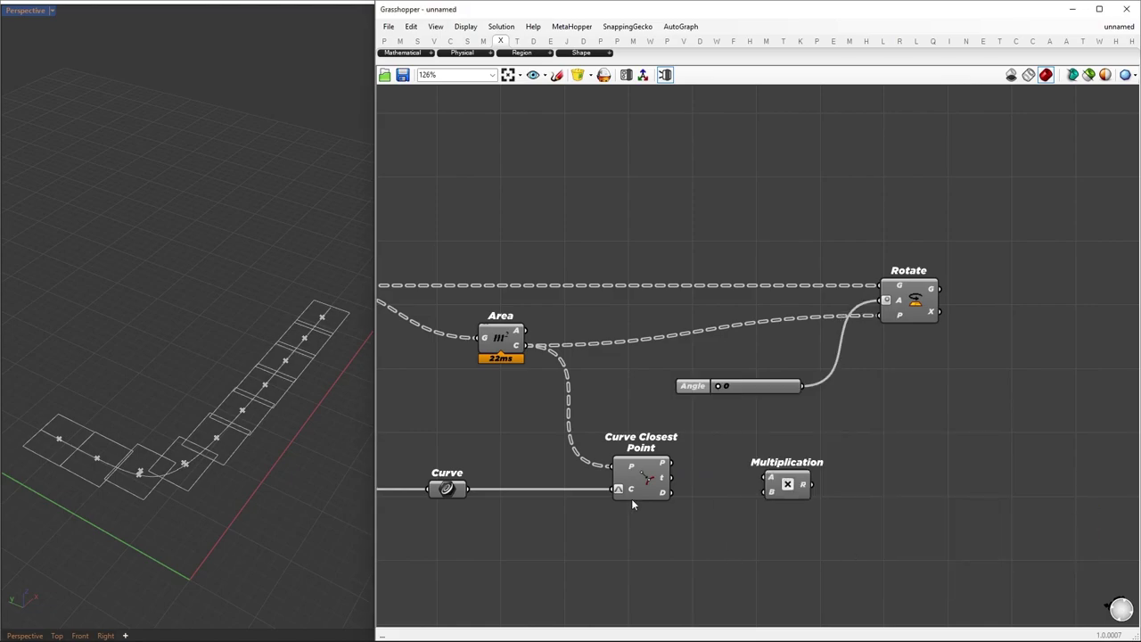
pyautogui.moveTo(671, 478); pyautogui.dragTo(765, 478)
pyautogui.keyDown('alt'); pyautogui.moveTo(768, 386); pyautogui.dragTo(998, 304); pyautogui.keyUp('alt')
pyautogui.click(760, 385)
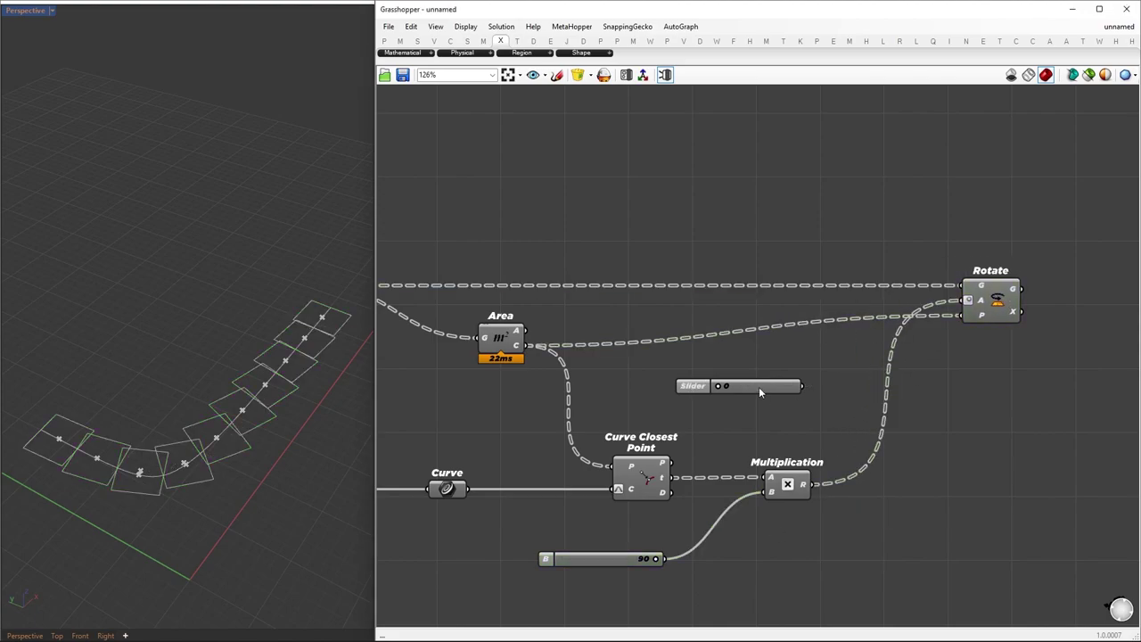
pyautogui.press('Delete')
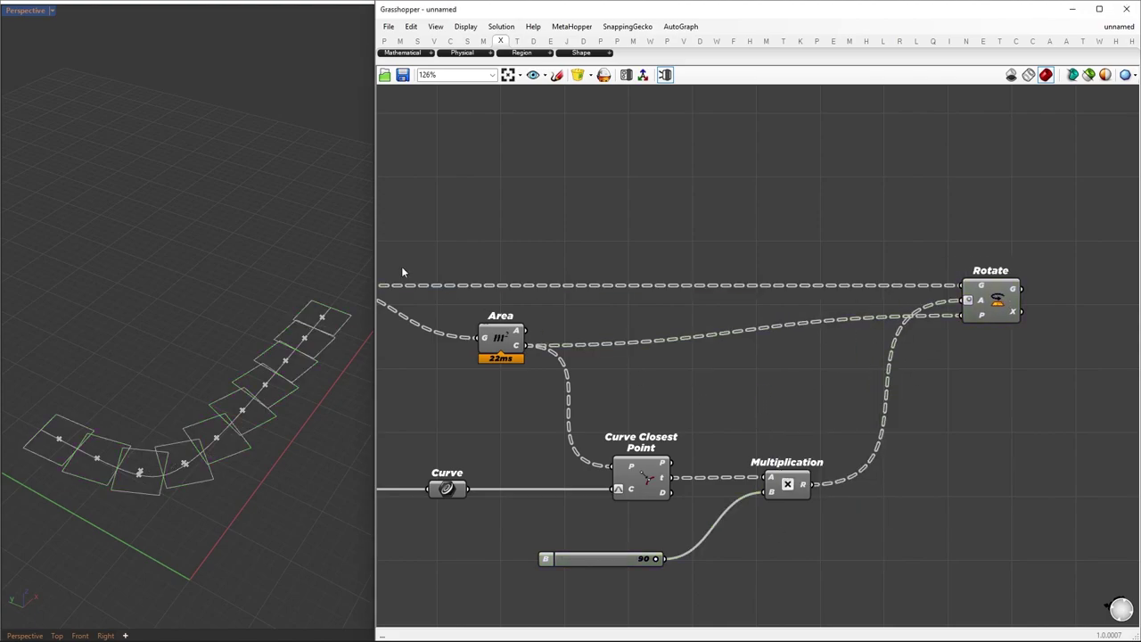
# Turn off the preview of Area, the base Curve parameter and Curve Closest Point
pyautogui.moveTo(390, 231); pyautogui.dragTo(856, 595)
pyautogui.middleClick(858, 579)
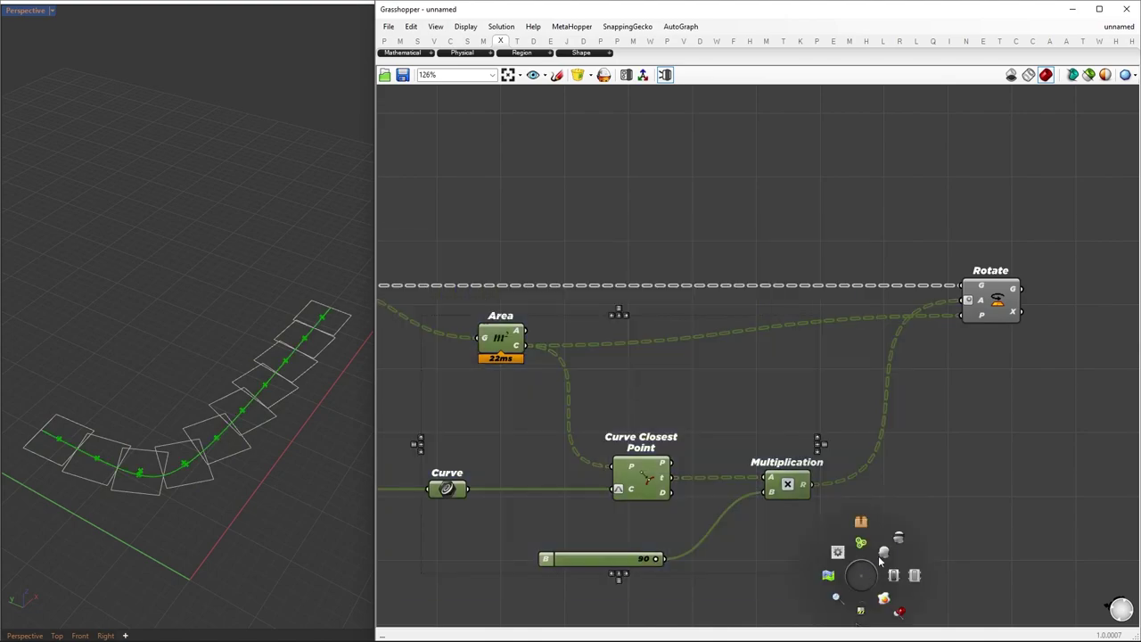
pyautogui.click(899, 540)
pyautogui.click(821, 571)
pyautogui.moveTo(634, 385); pyautogui.dragTo(635, 369, button='right')
pyautogui.scroll(-2, 632, 382)
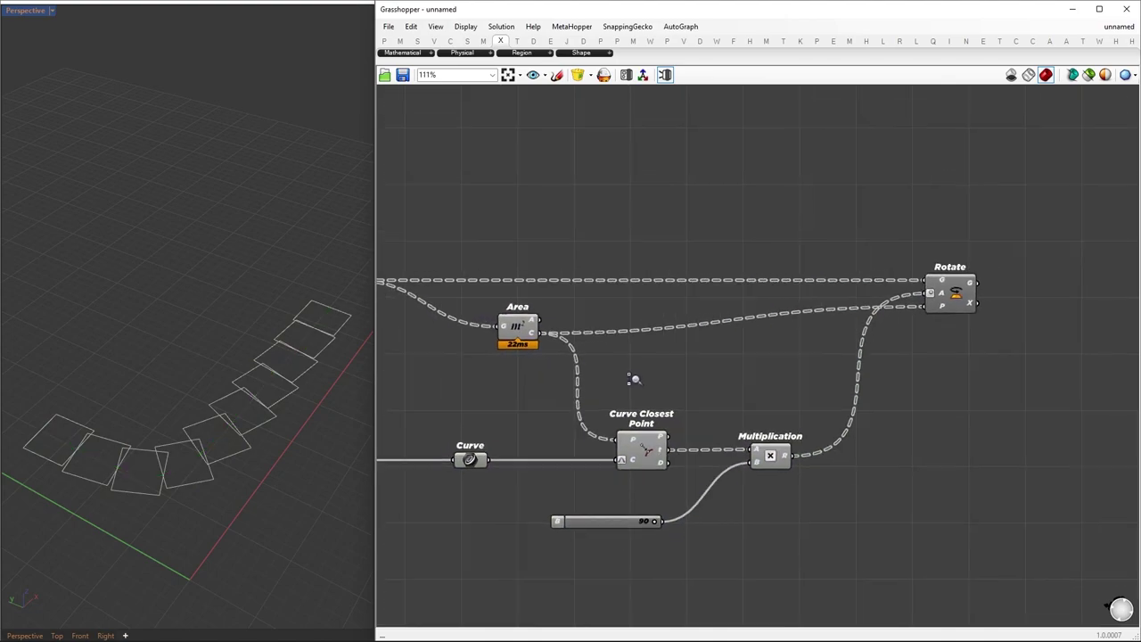
# Make room before Multiplication and insert a Graph Mapper with a Bezier graph, fed by Curve Closest Point's t output
pyautogui.keyDown('alt'); pyautogui.moveTo(699, 381); pyautogui.dragTo(813, 379); pyautogui.keyUp('alt')
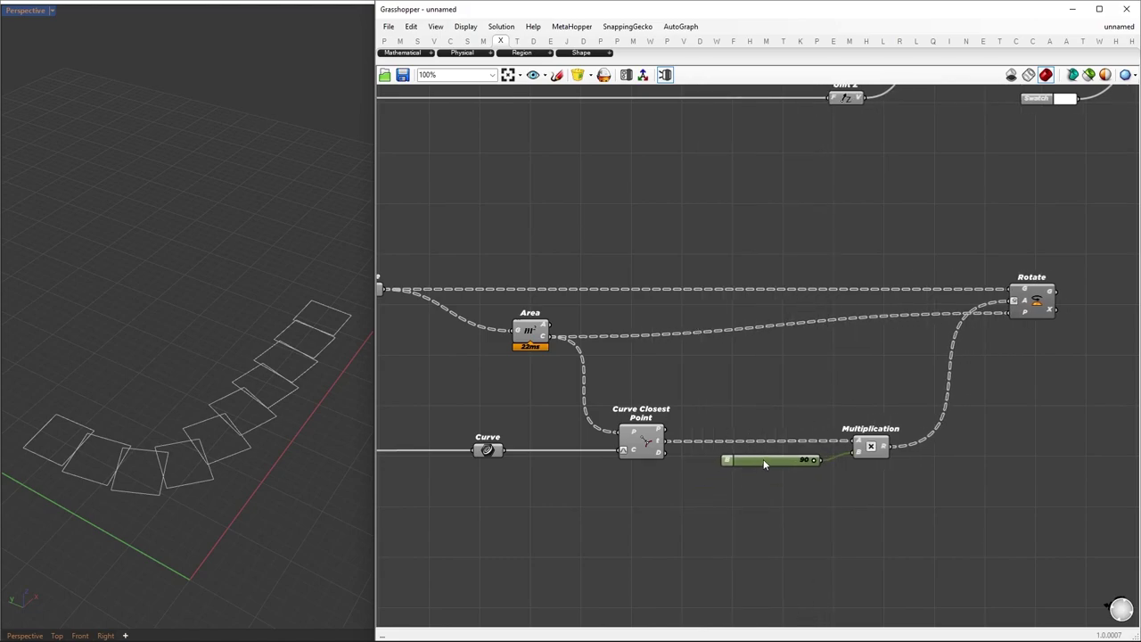
pyautogui.keyDown('alt'); pyautogui.moveTo(703, 413); pyautogui.dragTo(886, 416); pyautogui.keyUp('alt')
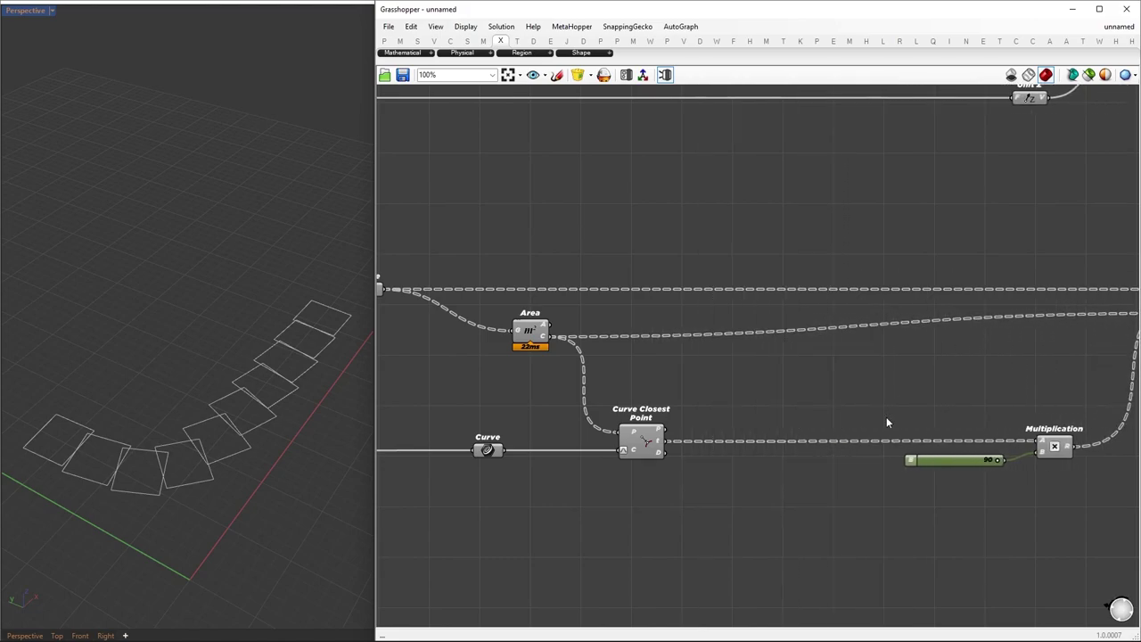
pyautogui.doubleClick(729, 471)
pyautogui.write('graph mapper')
pyautogui.press('Return')
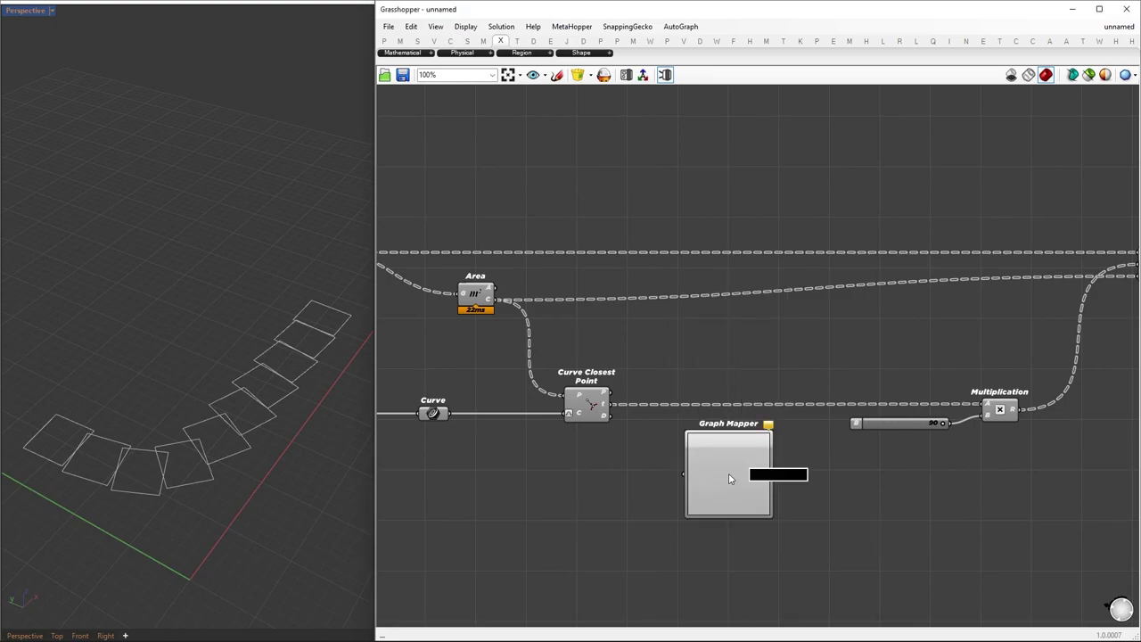
pyautogui.rightClick(728, 473)
pyautogui.moveTo(776, 617)
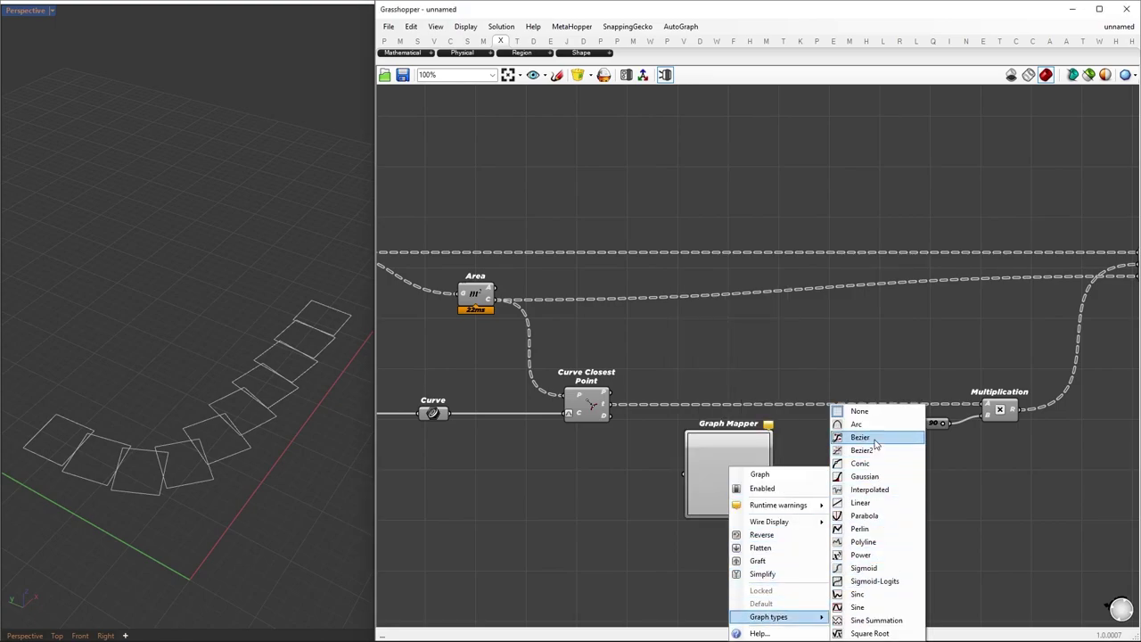
pyautogui.click(861, 436)
pyautogui.moveTo(608, 404); pyautogui.dragTo(689, 400)
# Shape the Bezier graph into a smooth S-curve by moving its handles
pyautogui.scroll(3, 695, 392)
pyautogui.moveTo(656, 469); pyautogui.dragTo(670, 524)
pyautogui.moveTo(723, 402); pyautogui.dragTo(706, 336)
pyautogui.moveTo(669, 501); pyautogui.dragTo(678, 499)
# Change the Graph Mapper's graph type to Bezier2 and reshape its handles and middle point to vary the block rotation
pyautogui.rightClick(671, 404)
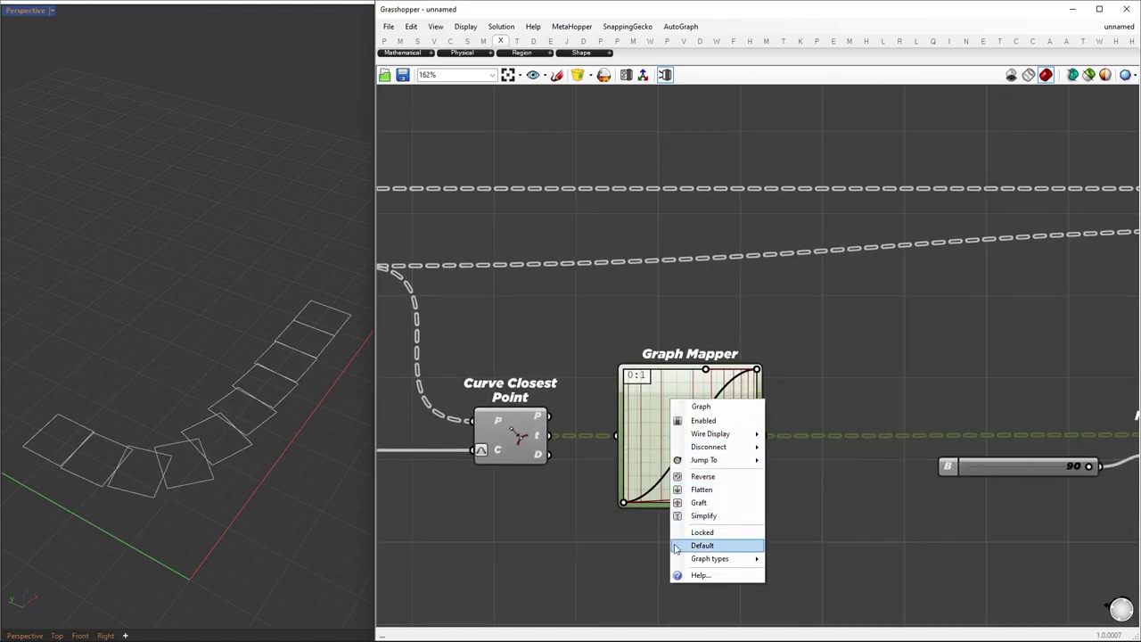
pyautogui.moveTo(704, 559)
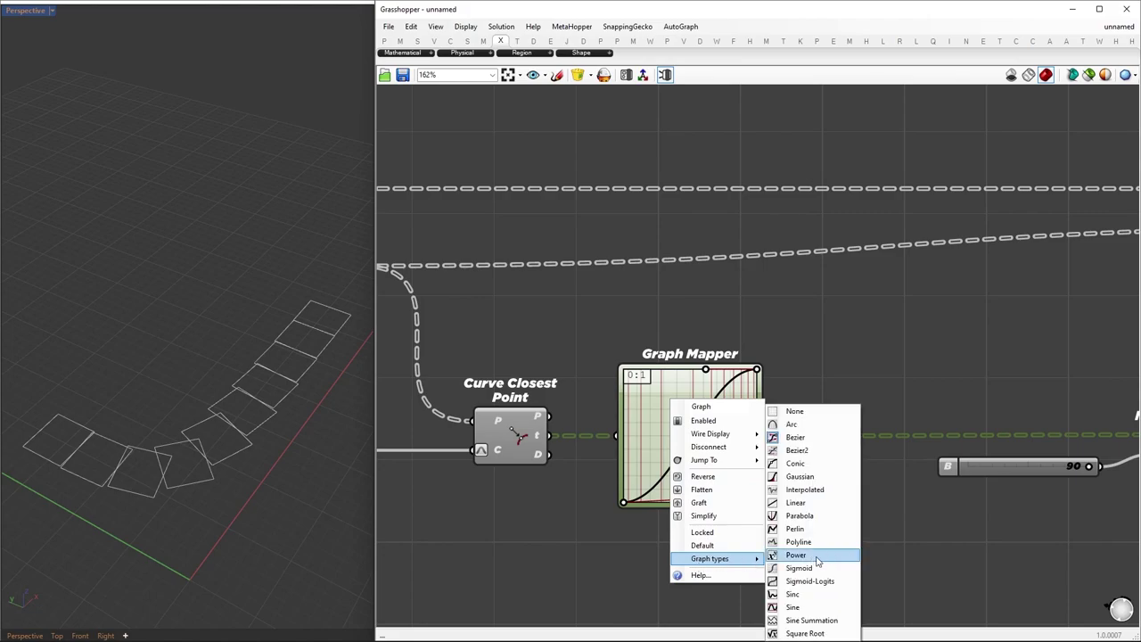
pyautogui.click(805, 455)
pyautogui.moveTo(624, 468); pyautogui.dragTo(672, 551)
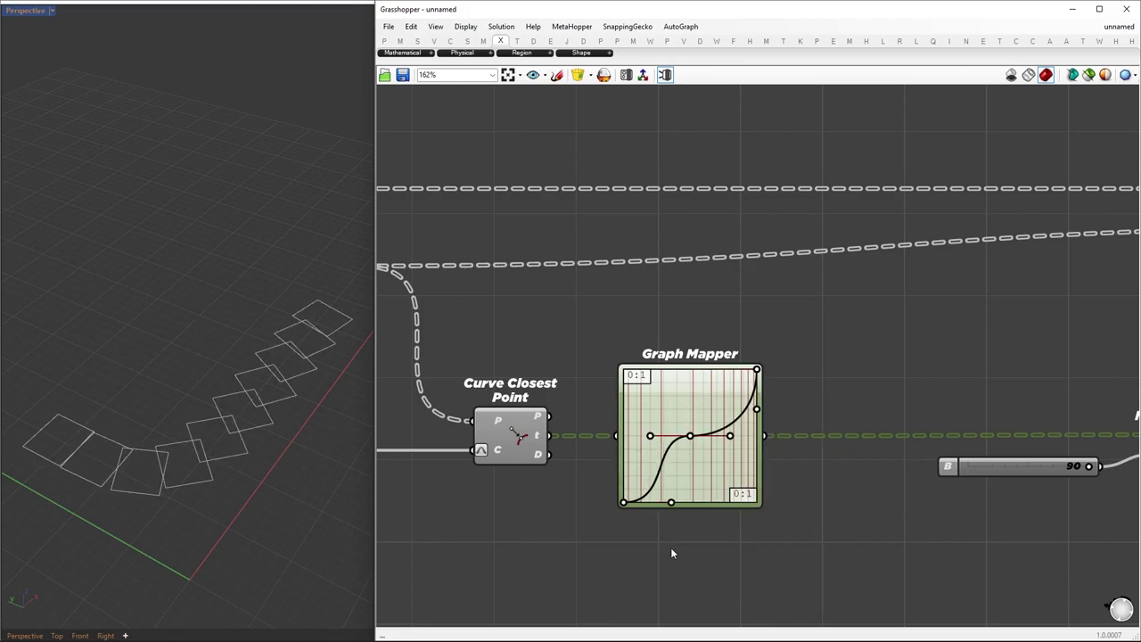
pyautogui.moveTo(757, 408); pyautogui.dragTo(721, 364)
pyautogui.moveTo(730, 436); pyautogui.dragTo(735, 407)
pyautogui.moveTo(721, 370); pyautogui.dragTo(729, 389)
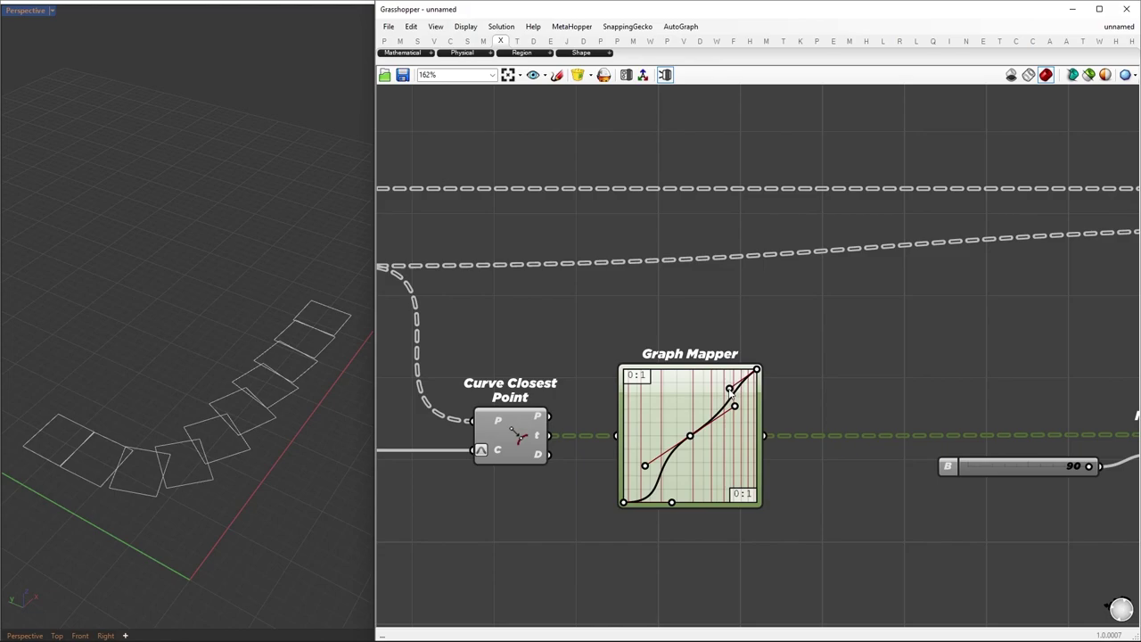
pyautogui.moveTo(691, 436); pyautogui.dragTo(709, 439)
pyautogui.moveTo(752, 410); pyautogui.dragTo(746, 427)
# Shift the Surface, Extrude and Custom Preview group further along the canvas and place the rotation group in the gap after Rectangle
pyautogui.scroll(-6, 558, 380)
pyautogui.moveTo(682, 275); pyautogui.dragTo(736, 312, button='right')
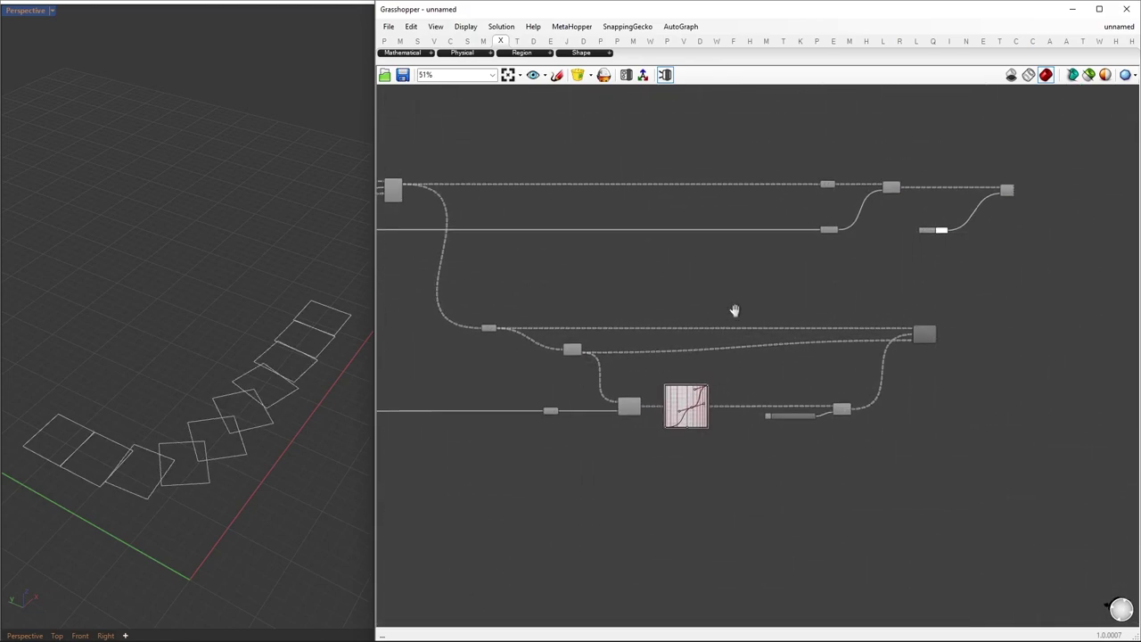
pyautogui.moveTo(779, 144); pyautogui.dragTo(1106, 322)
pyautogui.moveTo(894, 189); pyautogui.dragTo(1076, 191)
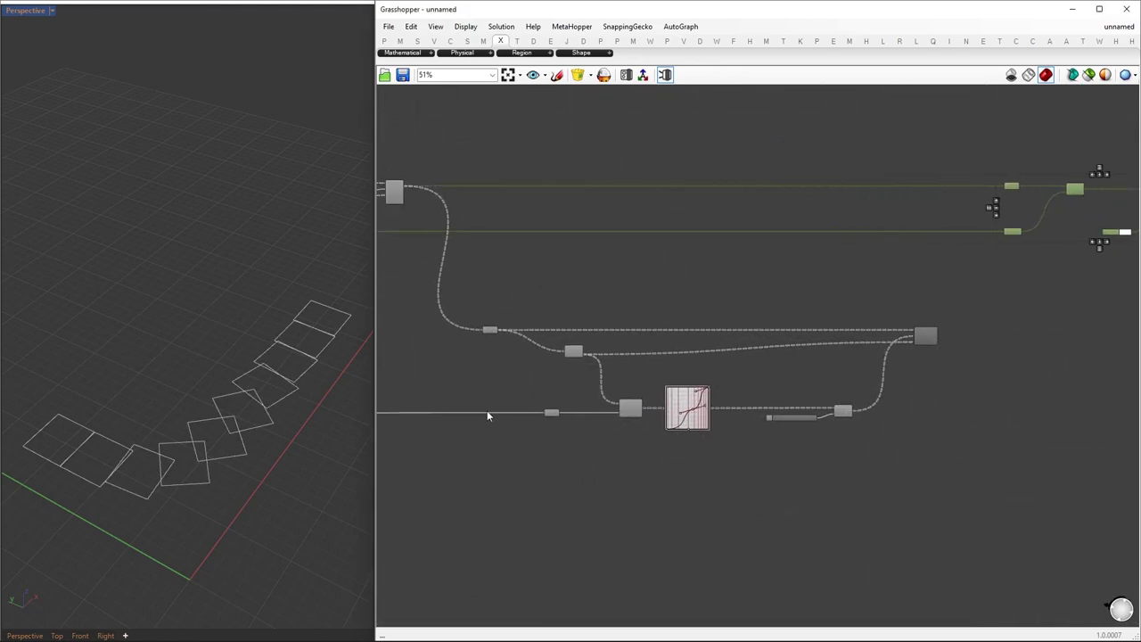
pyautogui.moveTo(477, 311); pyautogui.dragTo(1066, 446)
pyautogui.moveTo(490, 330); pyautogui.dragTo(539, 188)
# Move the Surface and Extrude group next to Rotate and connect Rotate's geometry output to Surface
pyautogui.moveTo(1040, 132); pyautogui.dragTo(639, 223, button='right')
pyautogui.scroll(7, 639, 224)
pyautogui.moveTo(551, 265); pyautogui.dragTo(1041, 428)
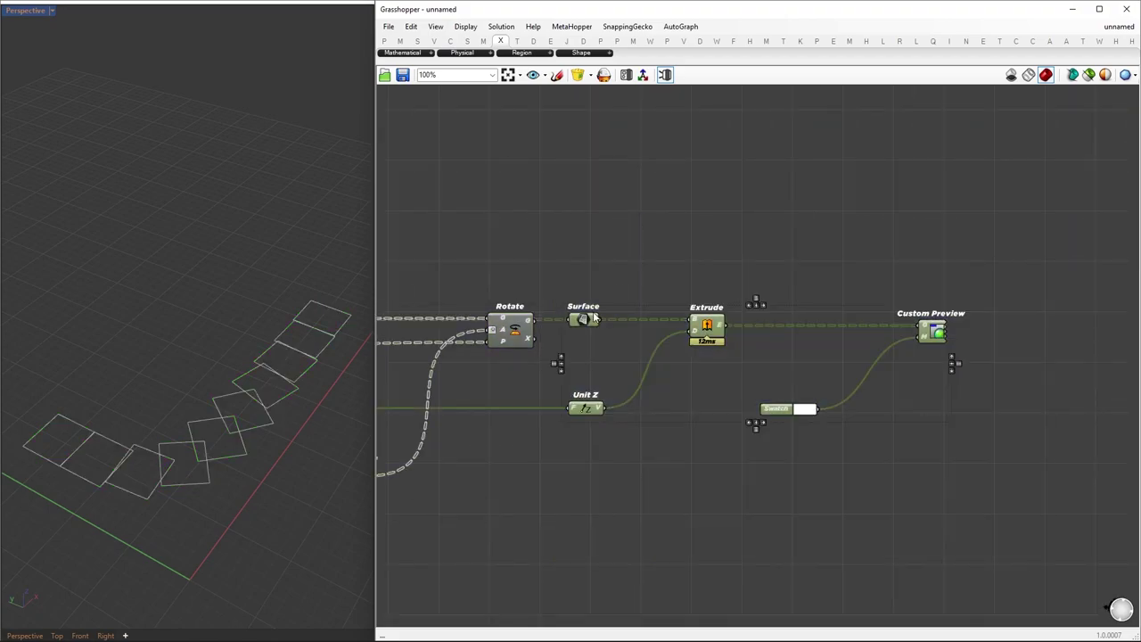
pyautogui.moveTo(583, 318); pyautogui.dragTo(604, 323)
pyautogui.moveTo(532, 321); pyautogui.dragTo(589, 323)
# Turn Custom Preview's display back on and switch the Perspective viewport to Rendered display
pyautogui.moveTo(983, 400); pyautogui.dragTo(943, 287)
pyautogui.middleClick(960, 261)
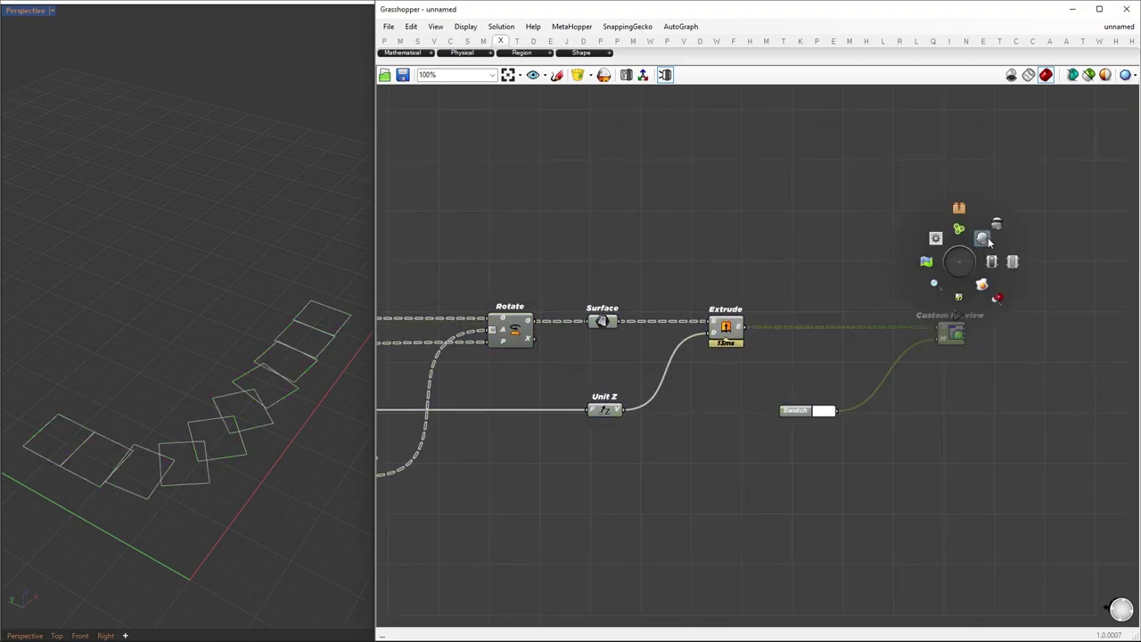
pyautogui.click(988, 239)
pyautogui.click(917, 247)
pyautogui.hotkey('ctrl', 'alt', 'r')
pyautogui.moveTo(240, 344); pyautogui.dragTo(276, 433, button='right')
# Increase slider A at the start of the definition to stack many floors, and examine the rotated facade blocks from several angles
pyautogui.scroll(-5, 450, 407)
pyautogui.moveTo(450, 407); pyautogui.dragTo(1061, 379, button='right')
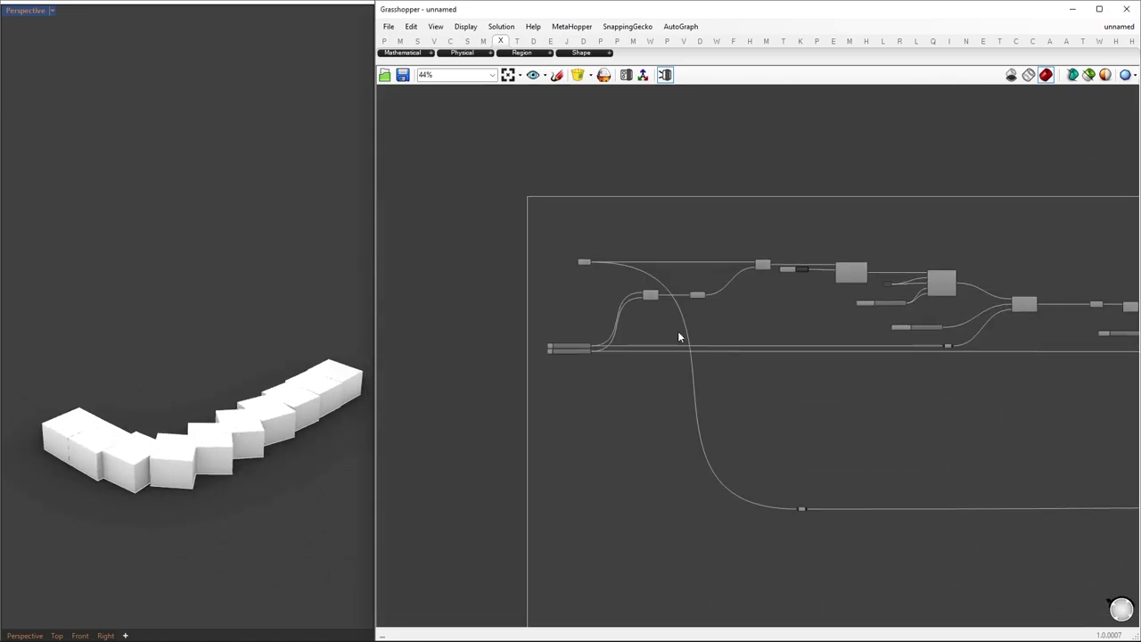
pyautogui.scroll(6, 599, 290)
pyautogui.moveTo(497, 443); pyautogui.dragTo(537, 443)
pyautogui.click(573, 541)
pyautogui.moveTo(148, 483); pyautogui.dragTo(124, 385, button='right')
pyautogui.moveTo(56, 368); pyautogui.dragTo(89, 374, button='right')
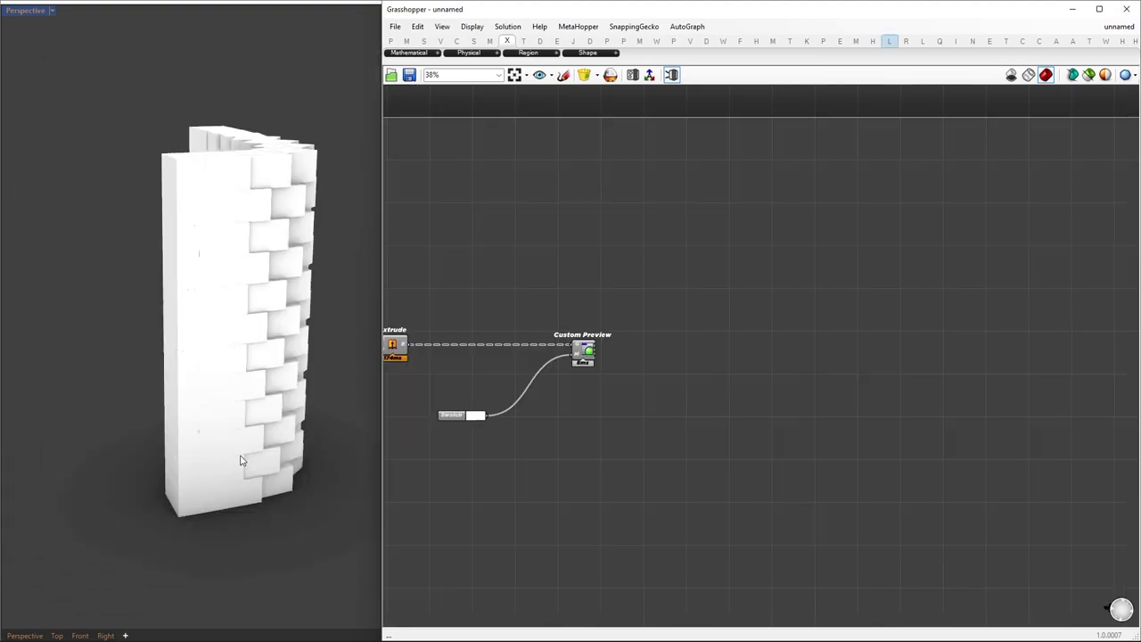
pyautogui.scroll(5, 239, 428)
pyautogui.moveTo(237, 398)
pyautogui.mouseDown(button='right')
pyautogui.moveTo(219, 400)
pyautogui.moveTo(229, 407)
pyautogui.moveTo(232, 385)
pyautogui.mouseUp(button='right')
pyautogui.scroll(-5, 229, 395)
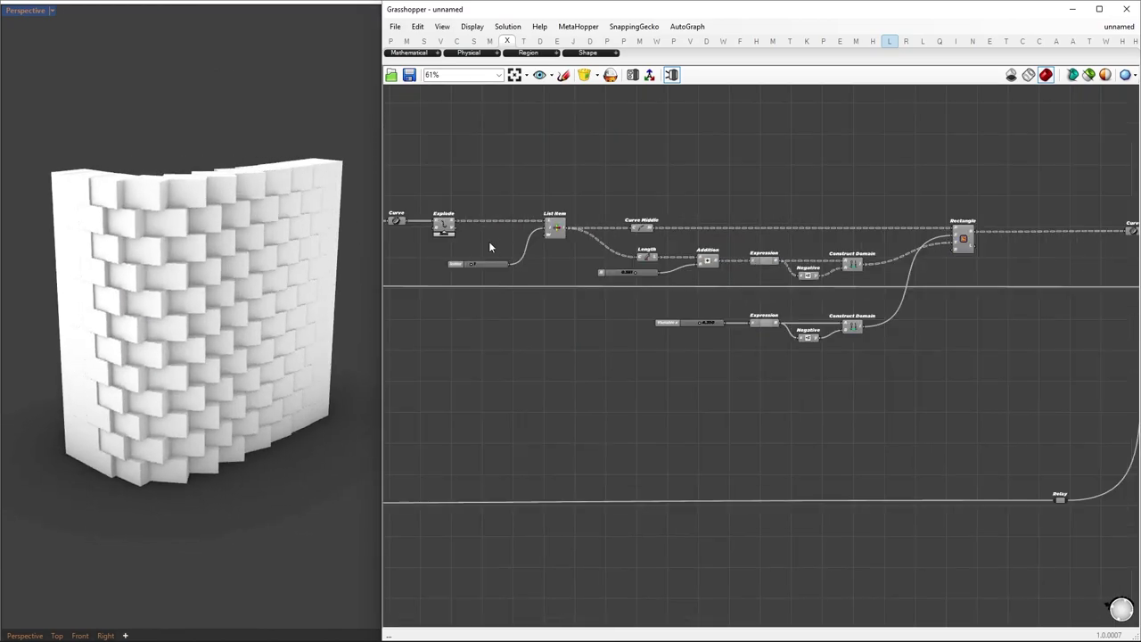
# Branch List Item's curves through a relay into a new Curve parameter in empty canvas space, and set Perspective to Shaded display
pyautogui.scroll(2, 596, 230)
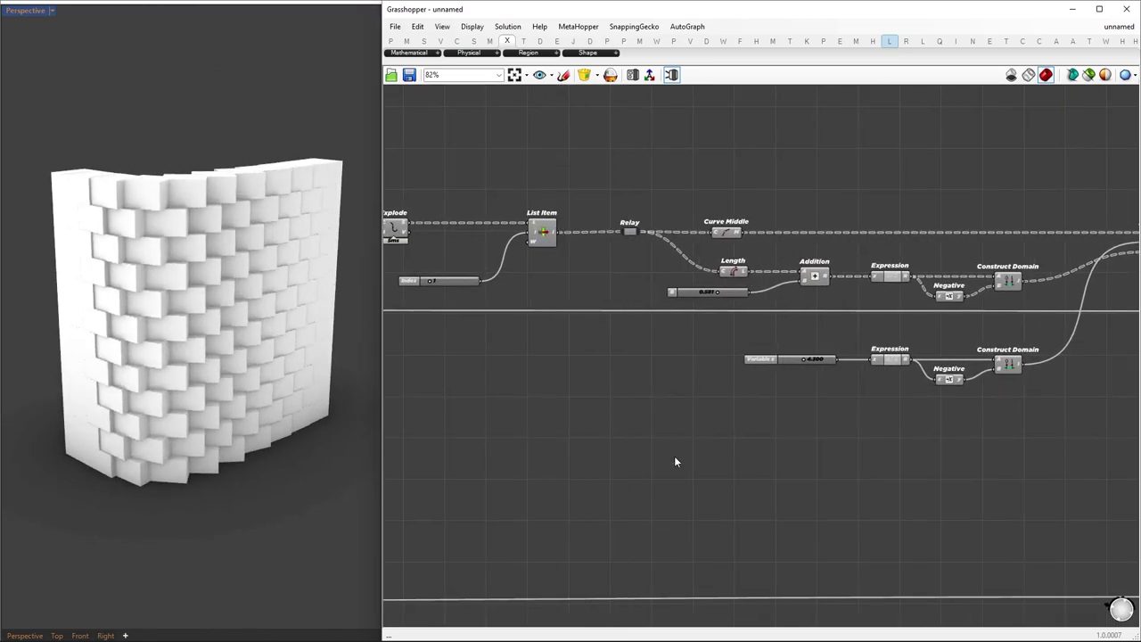
pyautogui.scroll(-5, 599, 258)
pyautogui.moveTo(675, 459); pyautogui.dragTo(636, 425)
pyautogui.scroll(6, 640, 446)
pyautogui.moveTo(677, 482); pyautogui.dragTo(599, 279, button='right')
pyautogui.moveTo(555, 221); pyautogui.dragTo(580, 327)
pyautogui.click(535, 287)
pyautogui.click(53, 11)
pyautogui.click(50, 69)
# Add a Join Curves component fed by the Curve parameter and flatten its curves input
pyautogui.doubleClick(770, 338)
pyautogui.write('j')
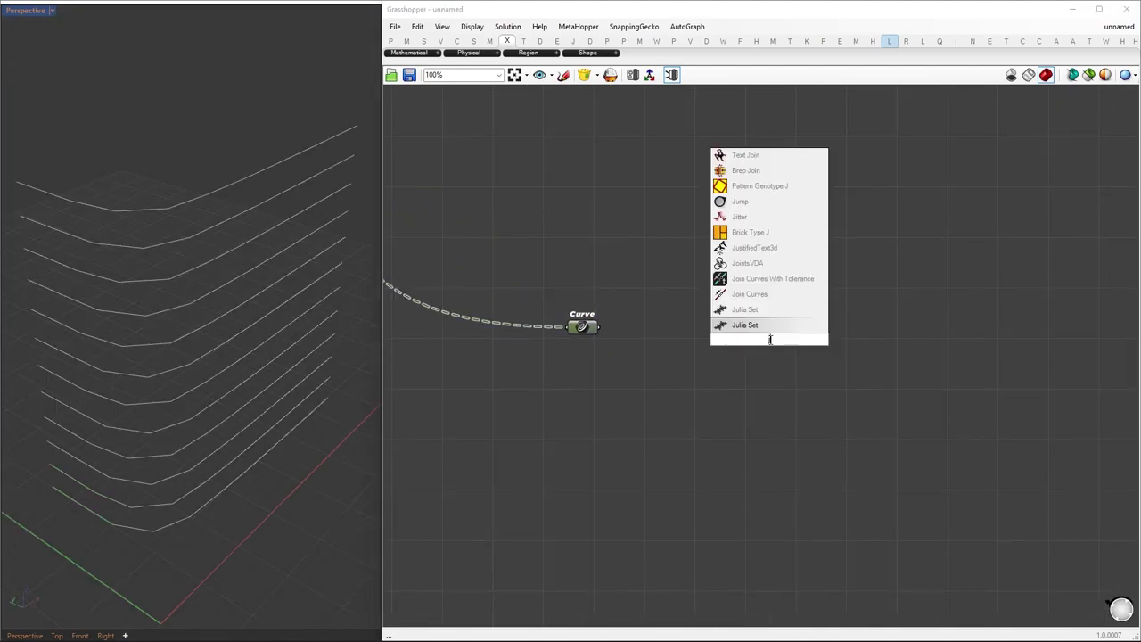
pyautogui.write('oin curves')
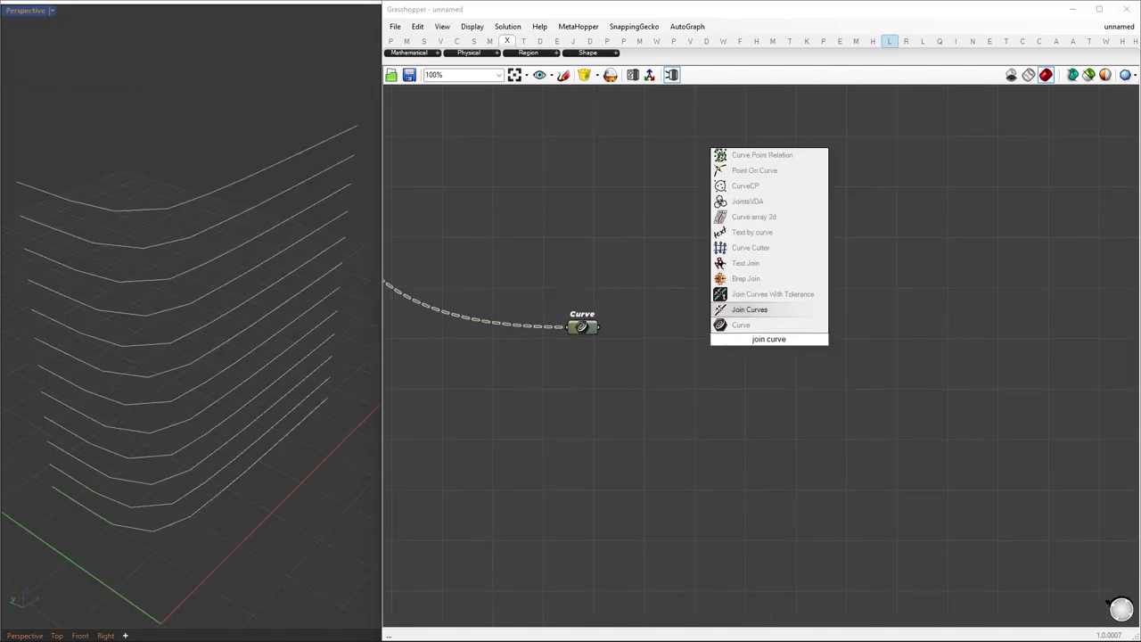
pyautogui.click(755, 309)
pyautogui.moveTo(599, 327); pyautogui.dragTo(751, 332)
pyautogui.moveTo(773, 338); pyautogui.dragTo(683, 330)
pyautogui.rightClick(667, 327)
pyautogui.click(694, 434)
# Add a Control Points component fed by Join Curves, look at the points, and move it further along the chain
pyautogui.moveTo(768, 358); pyautogui.dragTo(698, 355, button='right')
pyautogui.scroll(2, 697, 356)
pyautogui.doubleClick(852, 341)
pyautogui.write('co')
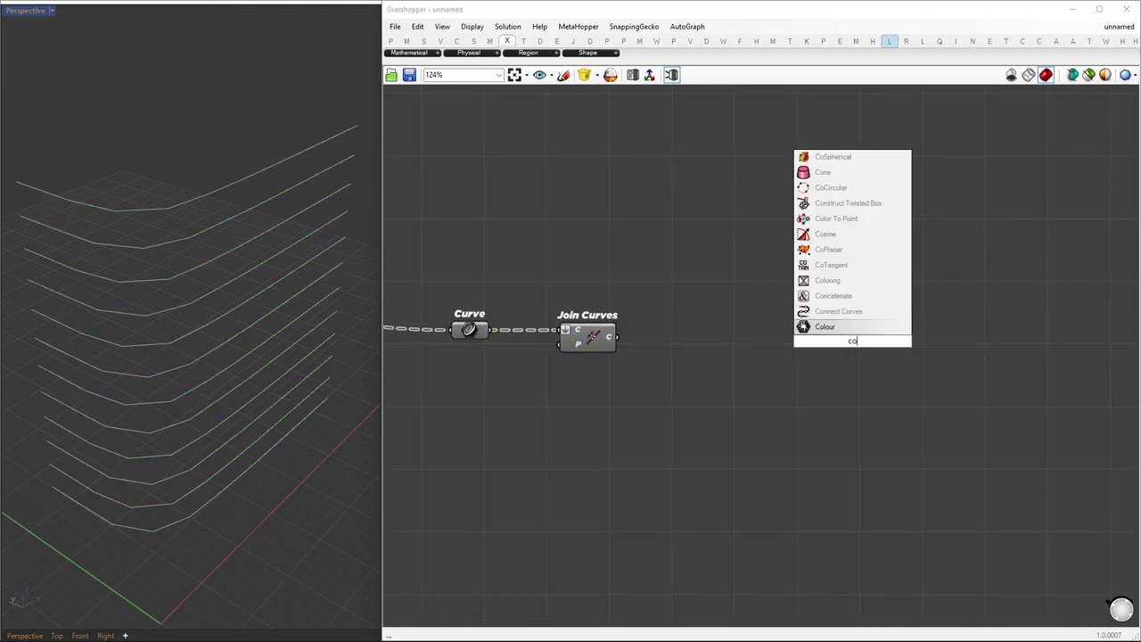
pyautogui.write('ntrol points')
pyautogui.click(836, 327)
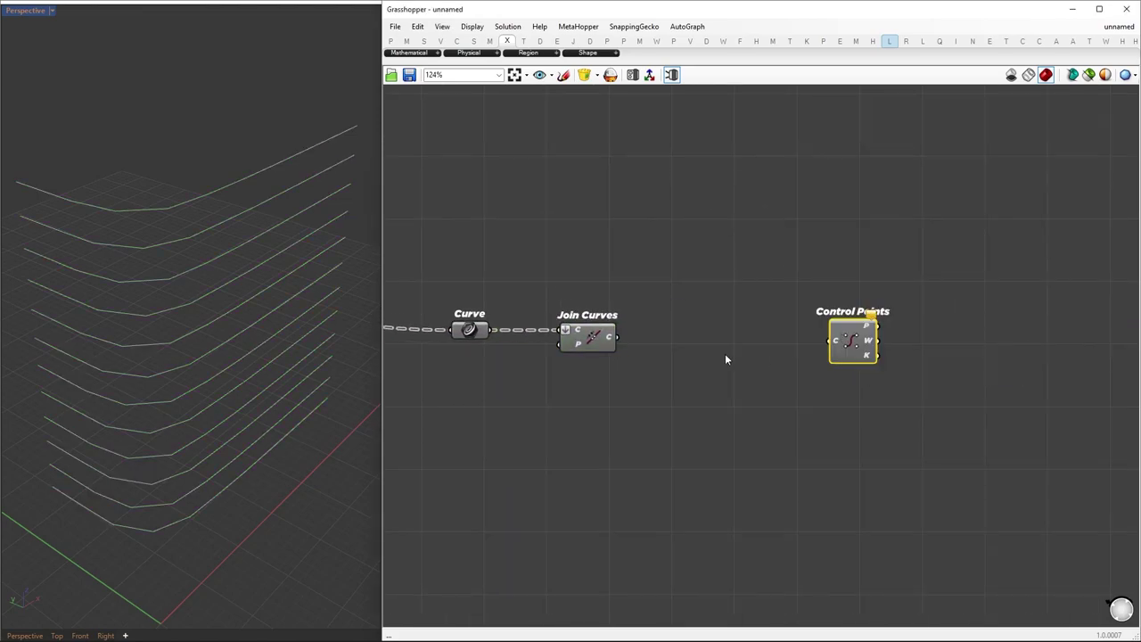
pyautogui.moveTo(618, 342); pyautogui.dragTo(827, 338)
pyautogui.moveTo(267, 401); pyautogui.dragTo(133, 519, button='right')
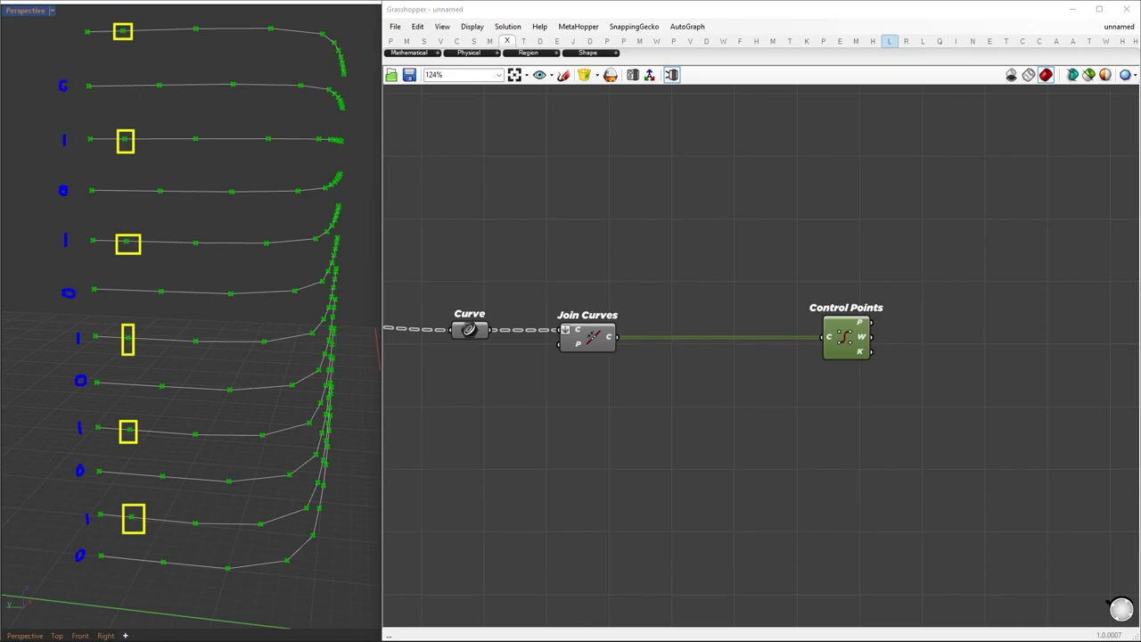
pyautogui.scroll(-2, 517, 392)
pyautogui.moveTo(746, 353); pyautogui.dragTo(917, 354)
# Add a List Item on the Join Curves output with an index slider of 3 to check the curve order
pyautogui.doubleClick(713, 423)
pyautogui.write('list item')
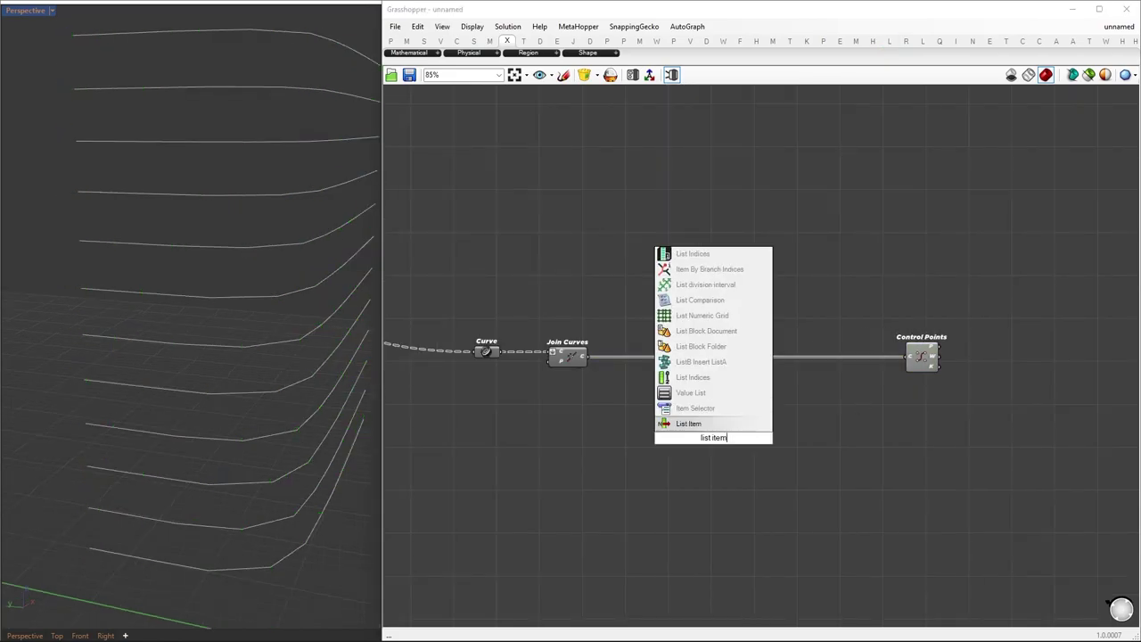
pyautogui.press('Return')
pyautogui.moveTo(587, 357); pyautogui.dragTo(720, 456)
pyautogui.doubleClick(592, 477)
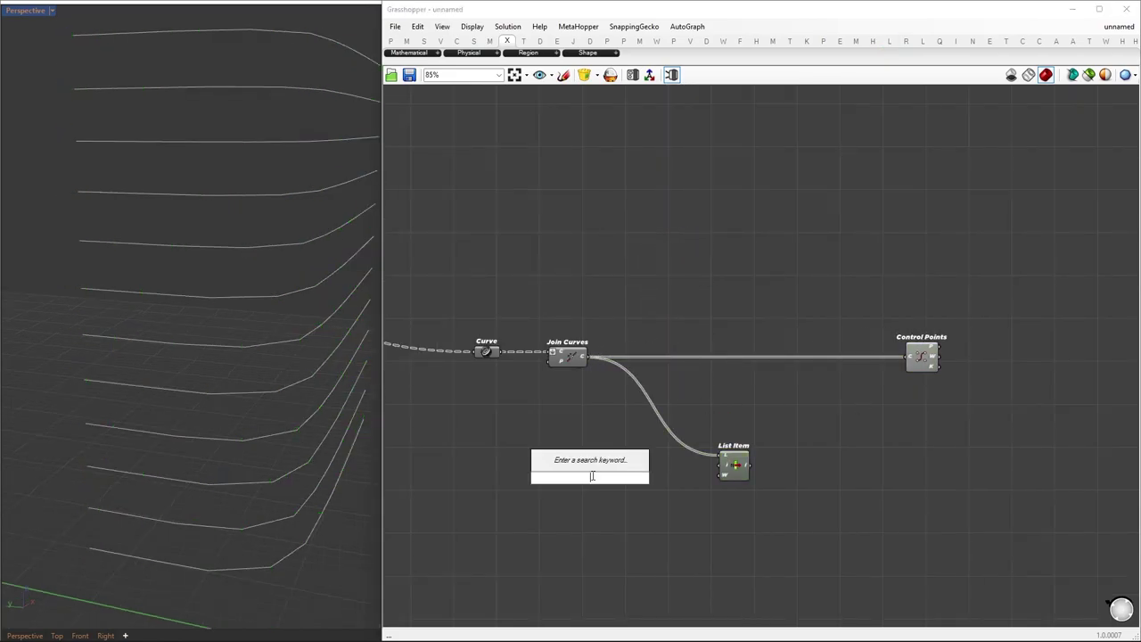
pyautogui.write('3')
pyautogui.press('Return')
pyautogui.scroll(2, 658, 468)
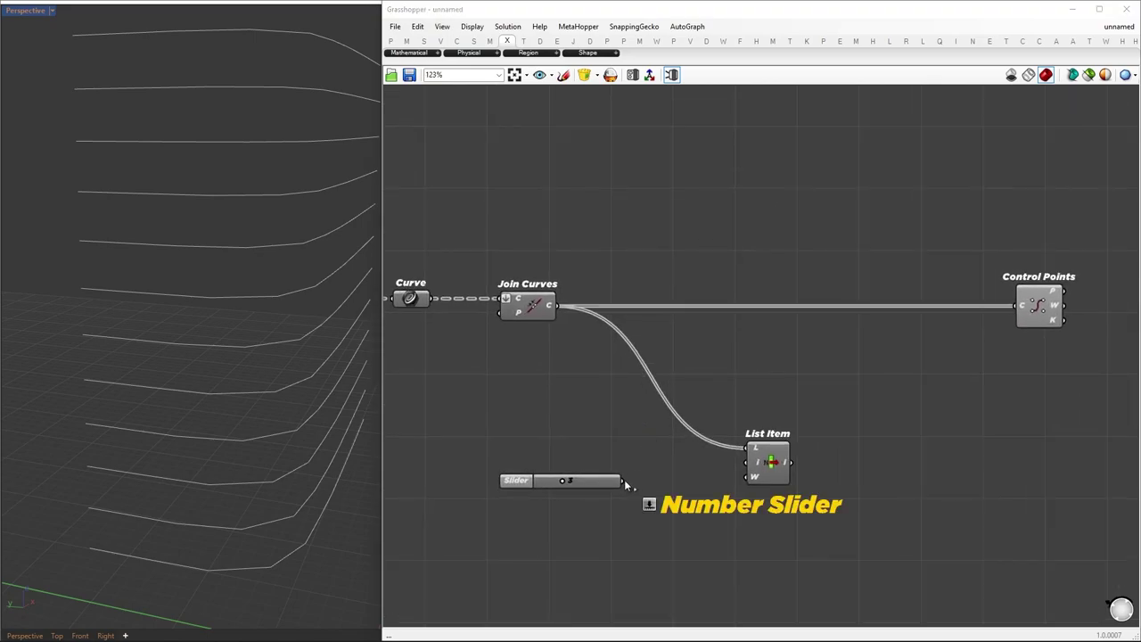
pyautogui.moveTo(624, 480); pyautogui.dragTo(764, 470)
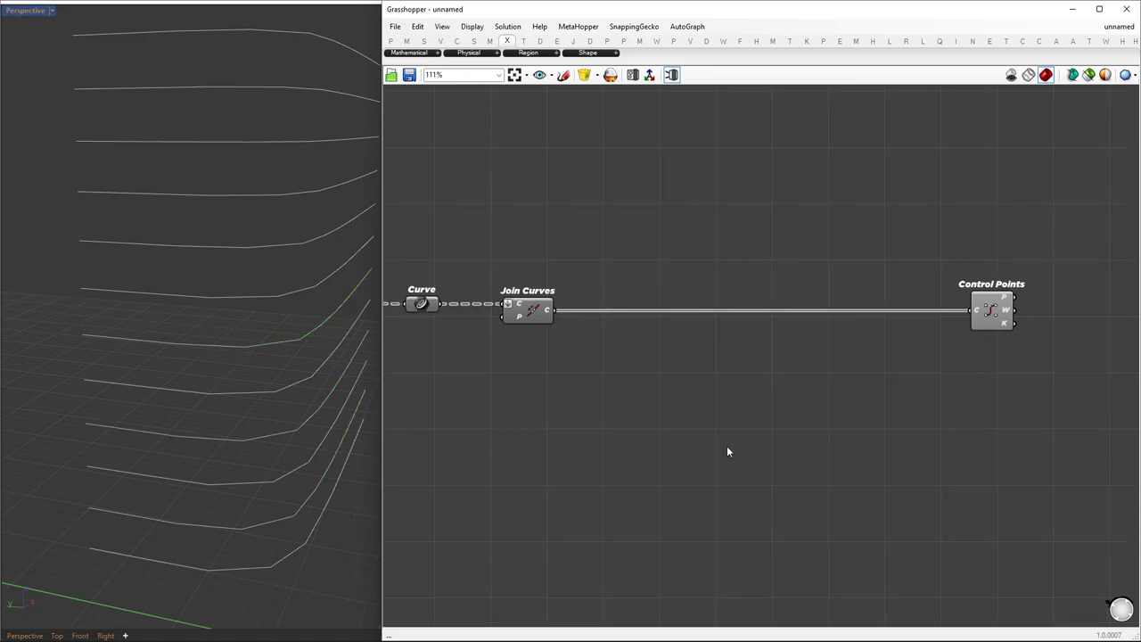
# Add a Sort List component and a Point On Curve component fed by Join Curves, set to the curve start
pyautogui.doubleClick(729, 451)
pyautogui.write('sort list')
pyautogui.press('Return')
pyautogui.moveTo(728, 451); pyautogui.dragTo(862, 467)
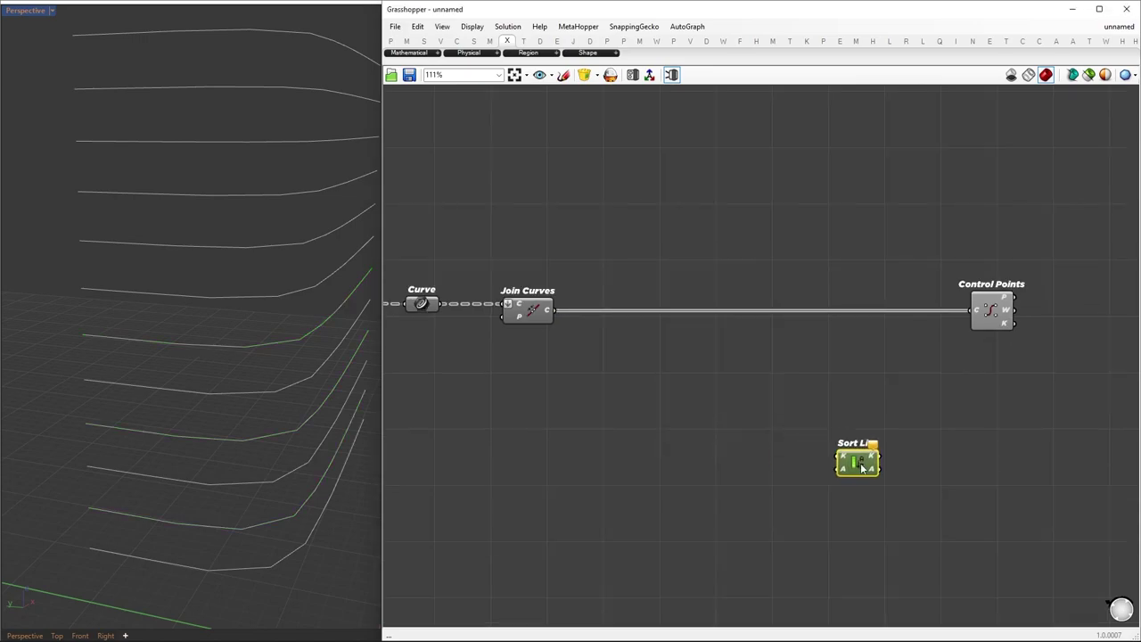
pyautogui.doubleClick(644, 435)
pyautogui.write('point on curve')
pyautogui.press('Return')
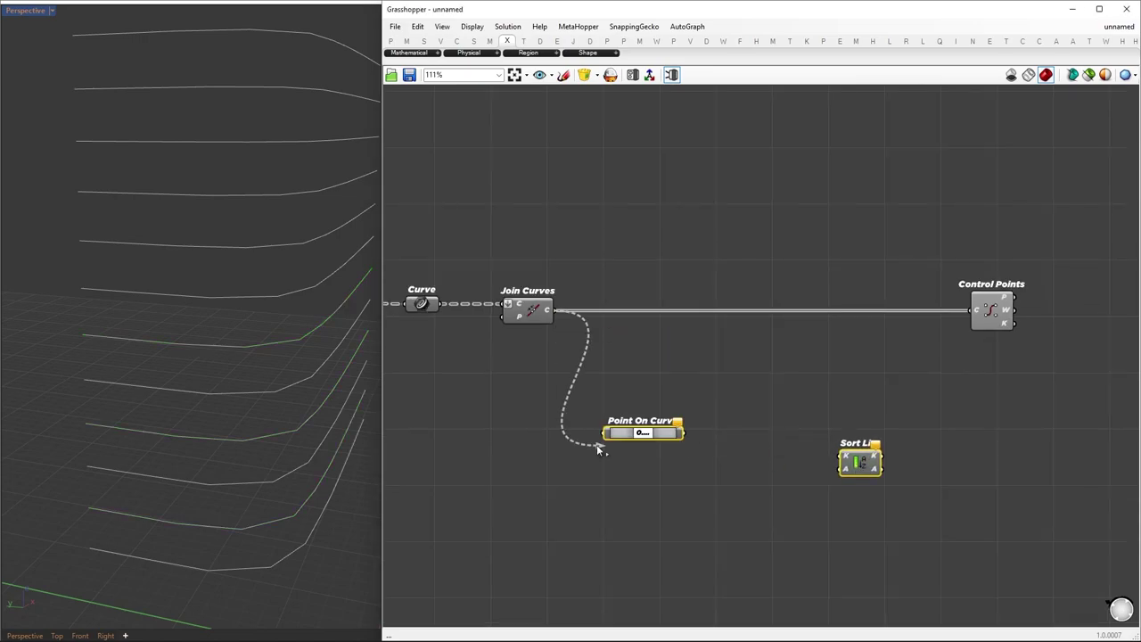
pyautogui.moveTo(596, 444); pyautogui.dragTo(675, 458)
# Deconstruct the start points, using their Z values as Sort List's keys and the joined curves as its A input
pyautogui.doubleClick(756, 438)
pyautogui.write('deconstruct')
pyautogui.press('Return')
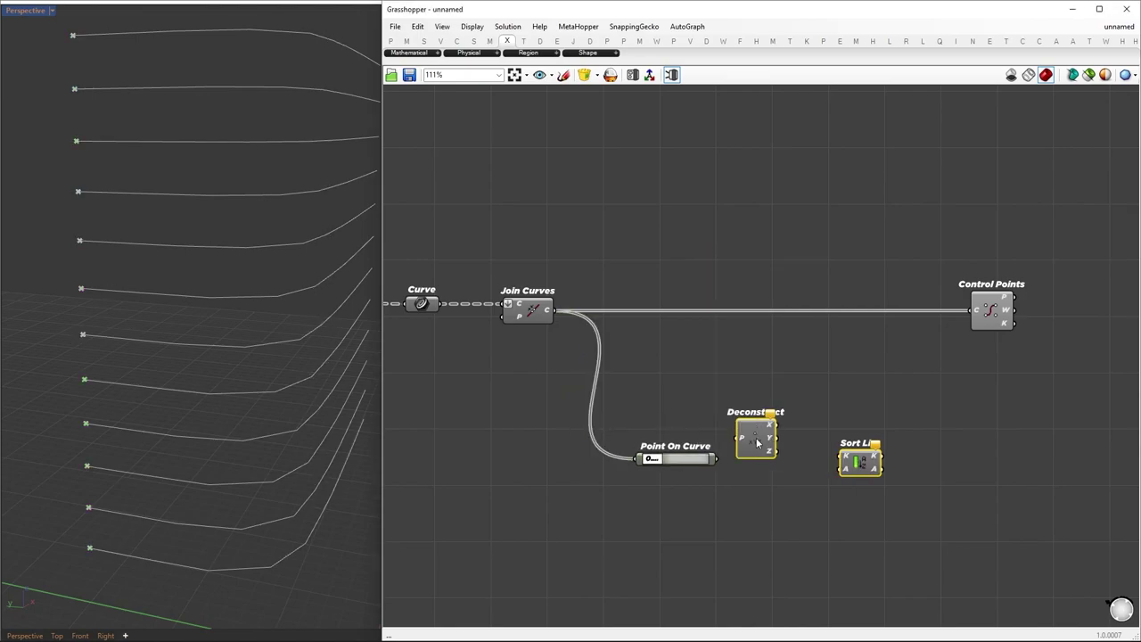
pyautogui.moveTo(744, 428); pyautogui.dragTo(772, 451)
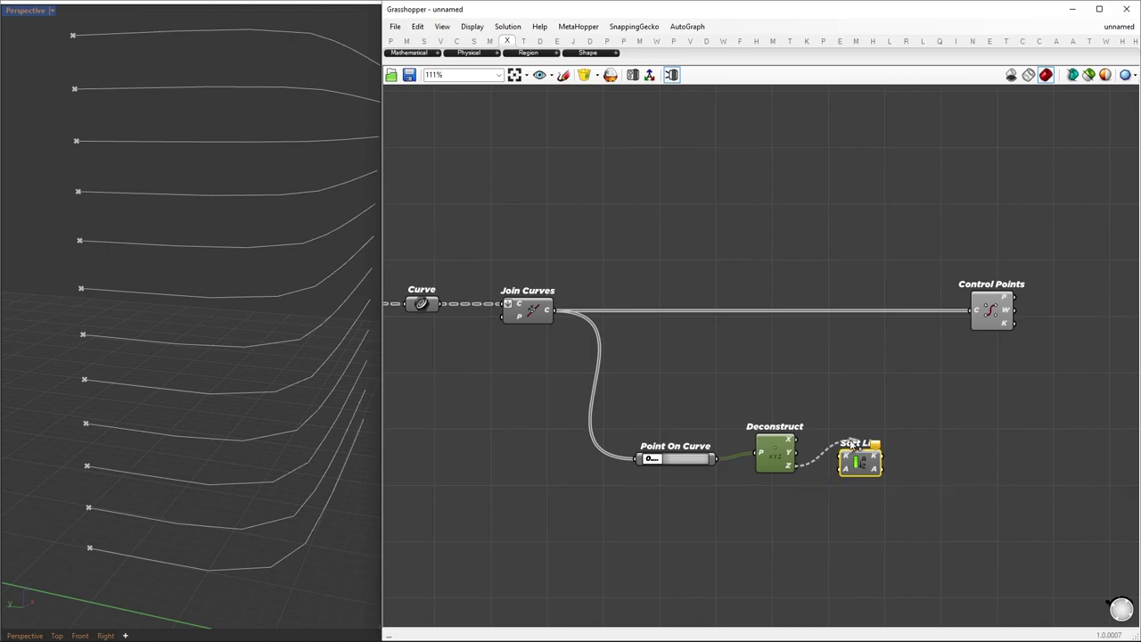
pyautogui.moveTo(851, 475); pyautogui.dragTo(863, 374)
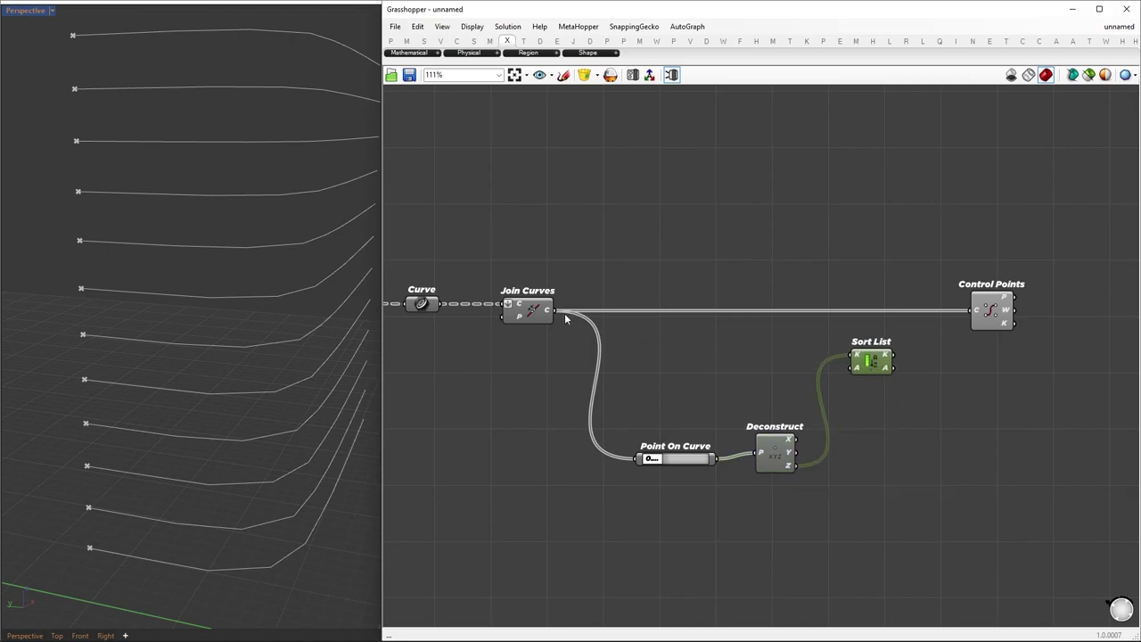
pyautogui.moveTo(575, 319); pyautogui.dragTo(851, 368)
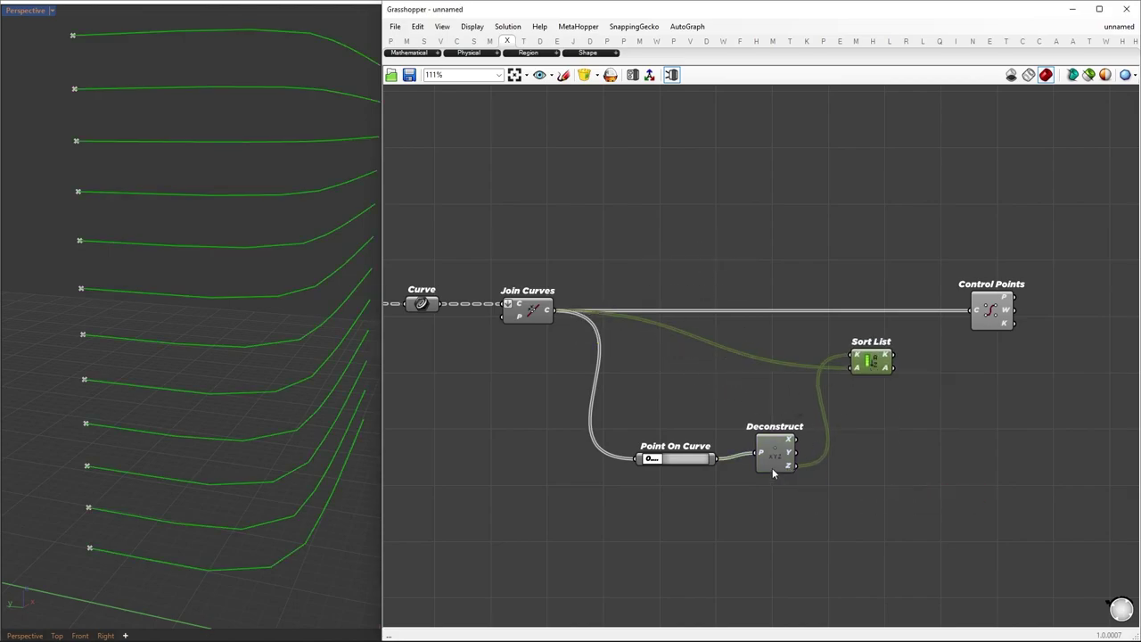
pyautogui.moveTo(770, 452); pyautogui.dragTo(758, 458)
# Check the sorted curves with a temporary List Item and index slider on Sort List's A output, and delete both
pyautogui.moveTo(853, 416); pyautogui.dragTo(630, 425, button='right')
pyautogui.moveTo(643, 371); pyautogui.dragTo(886, 465)
pyautogui.doubleClick(908, 474)
pyautogui.write('list item')
pyautogui.press('Return')
pyautogui.doubleClick(742, 504)
pyautogui.write('3')
pyautogui.press('Return')
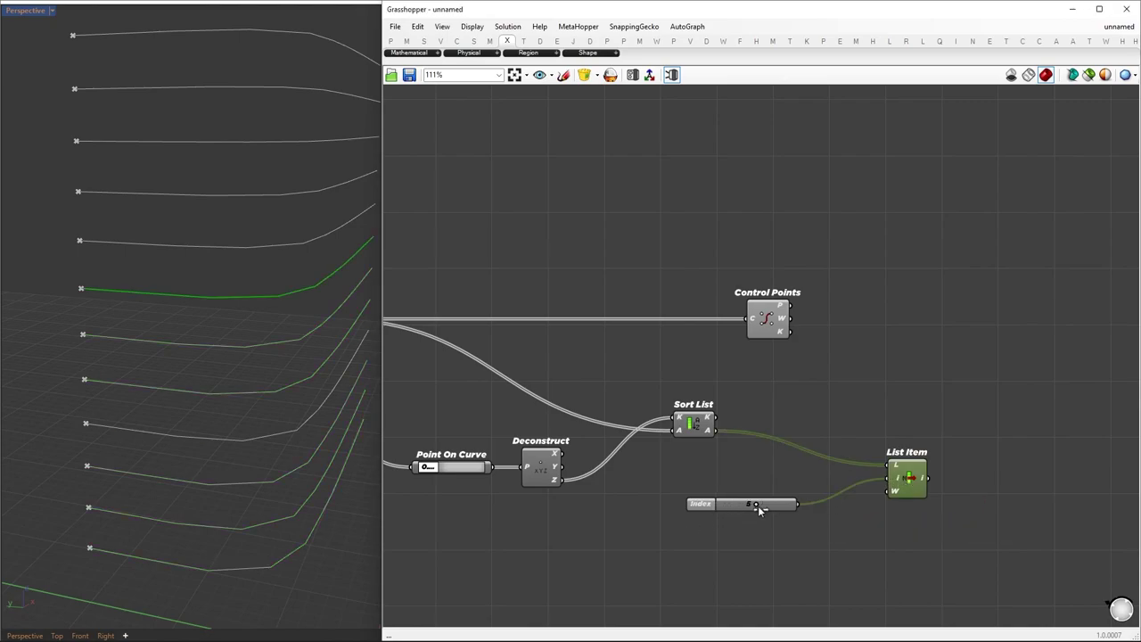
pyautogui.moveTo(781, 506); pyautogui.dragTo(804, 507)
pyautogui.press('Delete')
pyautogui.click(785, 506)
pyautogui.press('Delete')
# Split the sorted curves with a Dispatch component and feed its B output into a new Curve parameter
pyautogui.moveTo(808, 418); pyautogui.dragTo(707, 408, button='right')
pyautogui.doubleClick(706, 412)
pyautogui.write('dispatch')
pyautogui.press('Return')
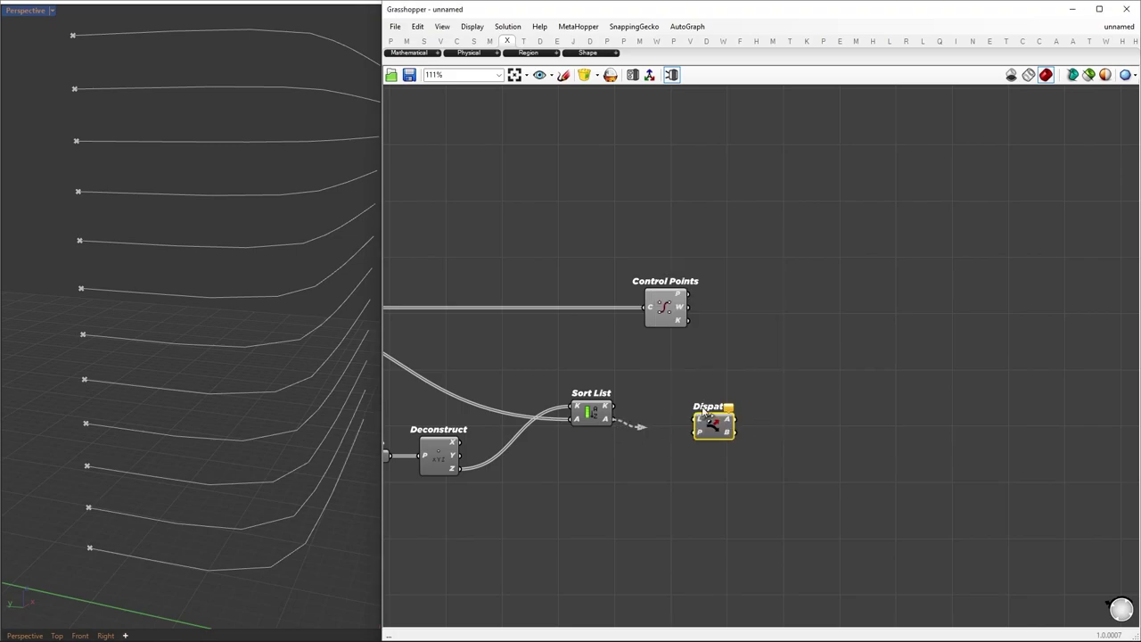
pyautogui.moveTo(710, 417); pyautogui.dragTo(683, 417)
pyautogui.doubleClick(772, 403)
pyautogui.write('curve')
pyautogui.click(756, 379)
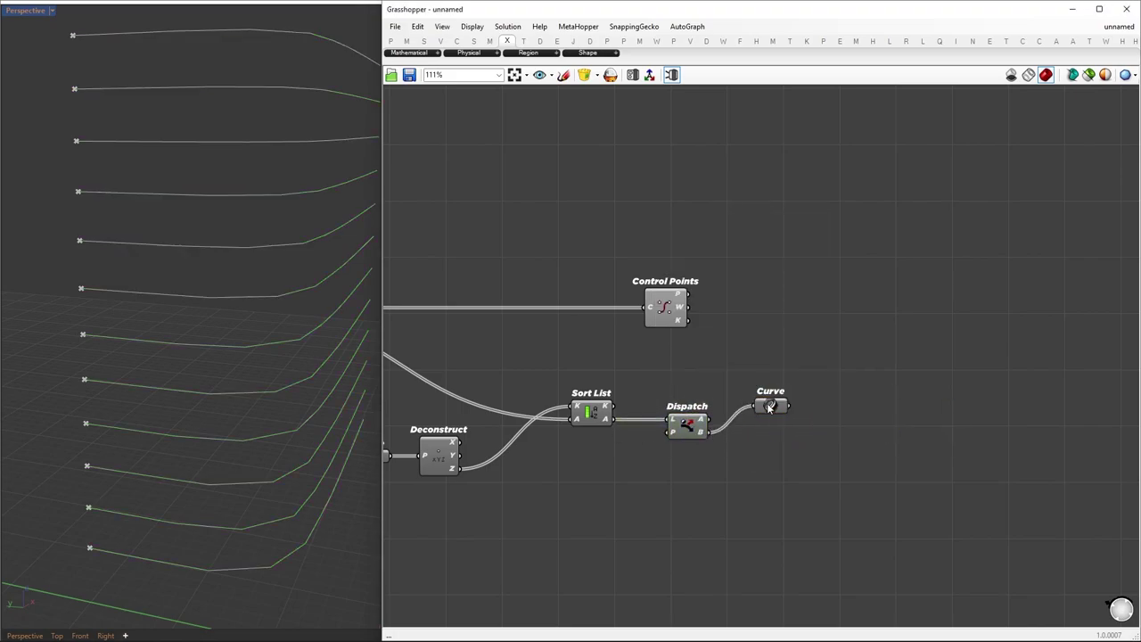
pyautogui.moveTo(768, 405); pyautogui.dragTo(779, 436)
# Move Control Points beside the dispatched Curve parameter, feed it from that parameter, and line up the components
pyautogui.moveTo(664, 333); pyautogui.dragTo(898, 433)
pyautogui.moveTo(800, 436); pyautogui.dragTo(874, 409)
pyautogui.moveTo(895, 414); pyautogui.dragTo(890, 437)
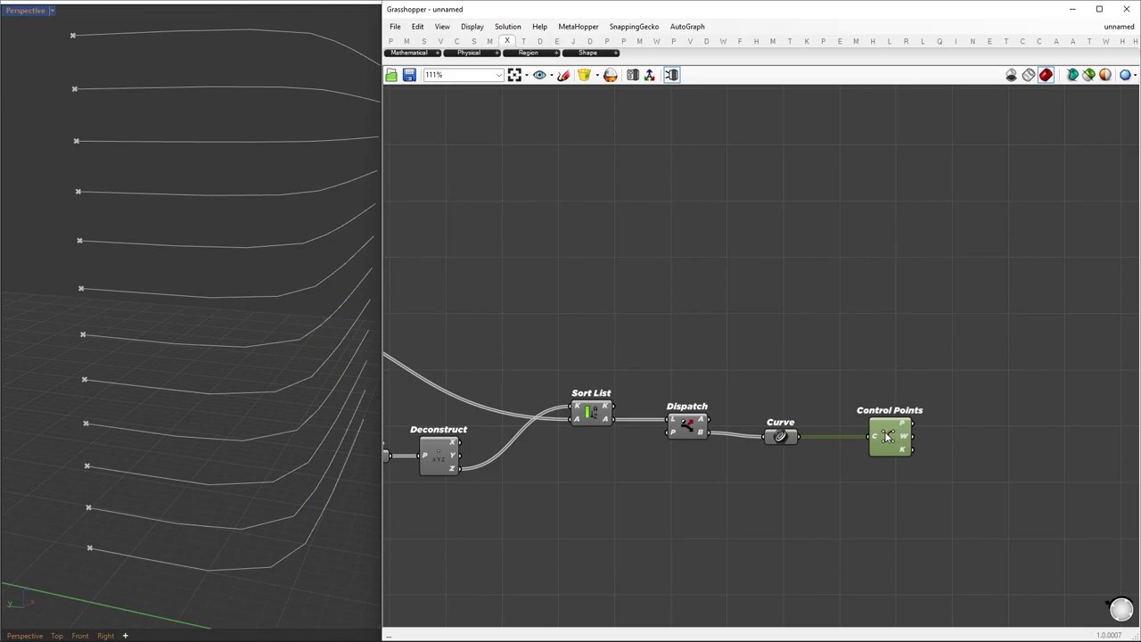
pyautogui.moveTo(828, 511); pyautogui.dragTo(646, 503, button='right')
pyautogui.moveTo(598, 434); pyautogui.dragTo(598, 429)
pyautogui.moveTo(704, 435); pyautogui.dragTo(690, 427)
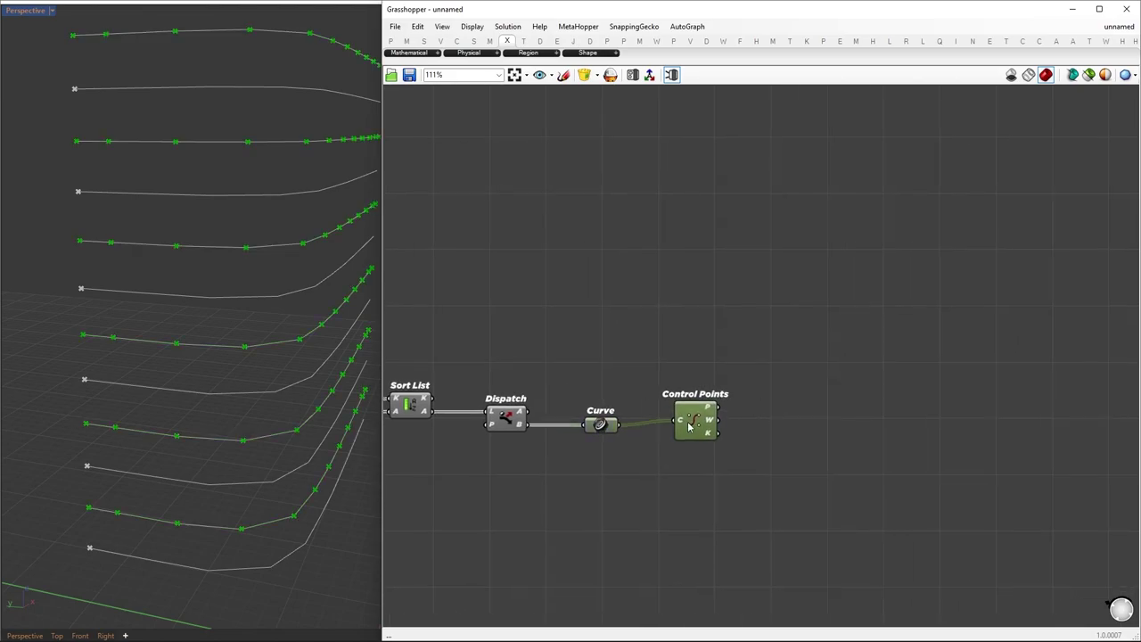
# Add a Cull Index component with the control points as its list, and inspect the points on the alternate floor curves
pyautogui.doubleClick(876, 405)
pyautogui.write('cull')
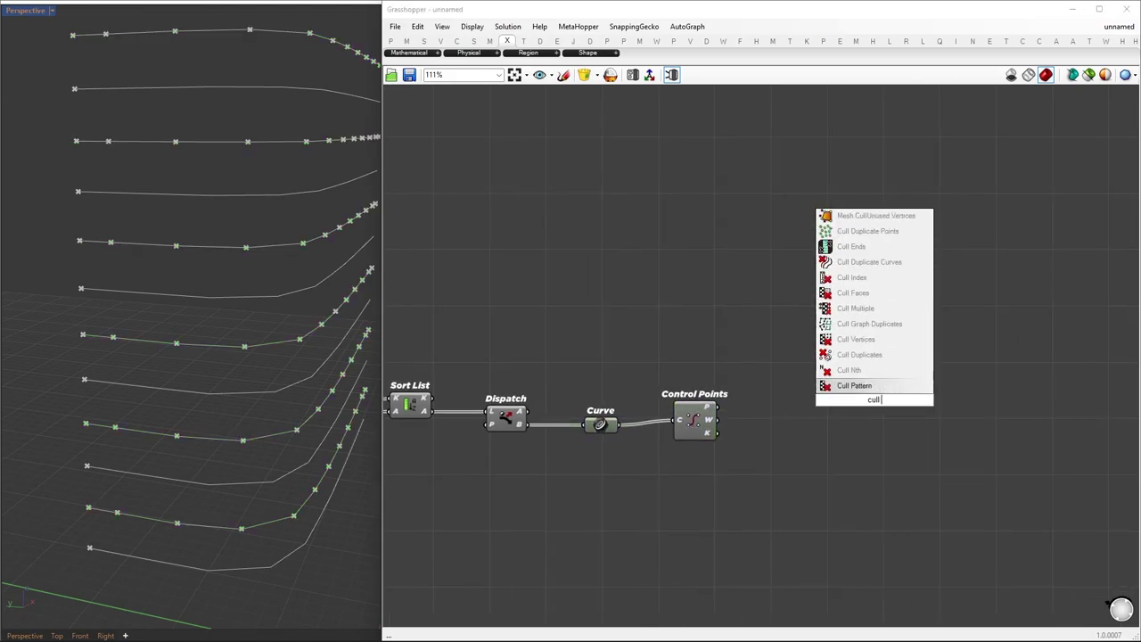
pyautogui.write(' index')
pyautogui.press('Return')
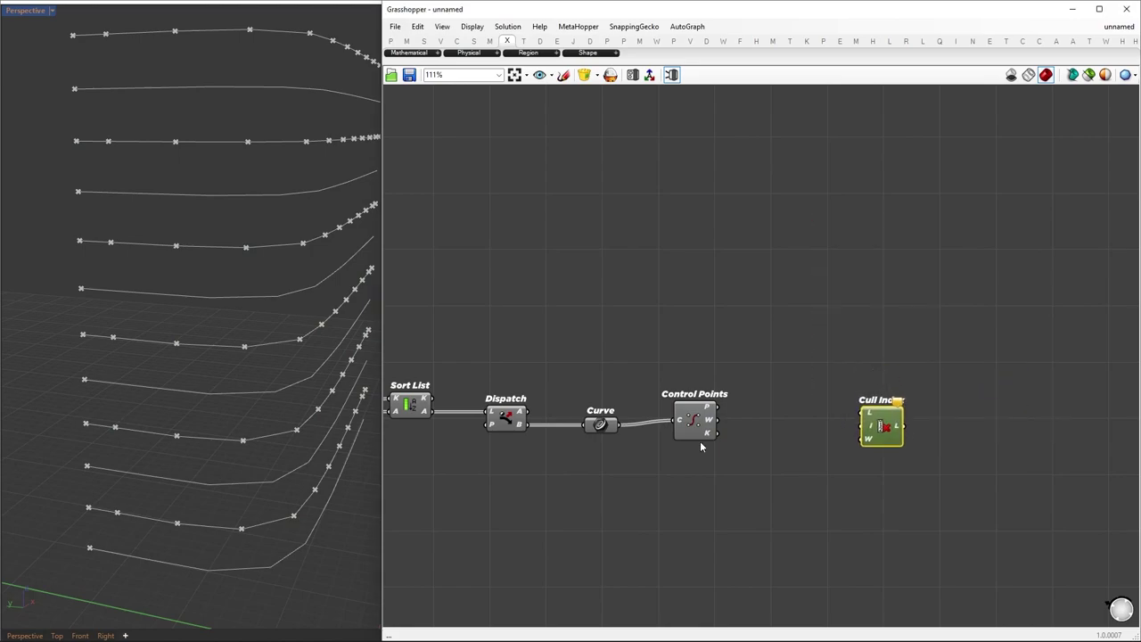
pyautogui.moveTo(698, 431)
pyautogui.mouseDown()
pyautogui.moveTo(861, 413)
pyautogui.moveTo(700, 429)
pyautogui.mouseUp()
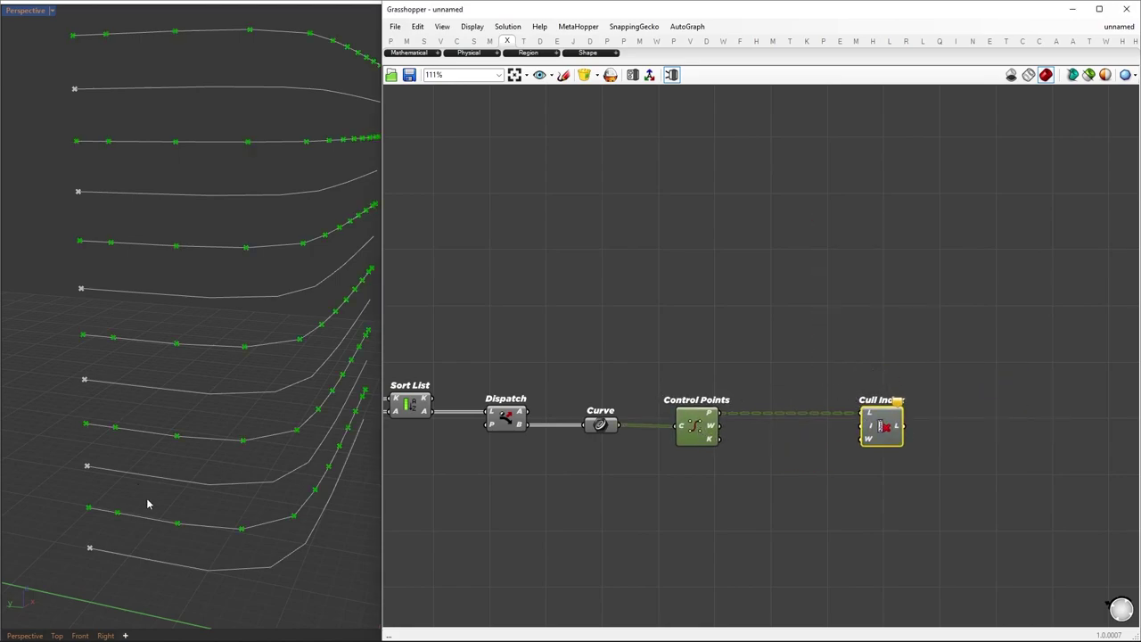
pyautogui.moveTo(117, 517); pyautogui.dragTo(319, 495, button='right')
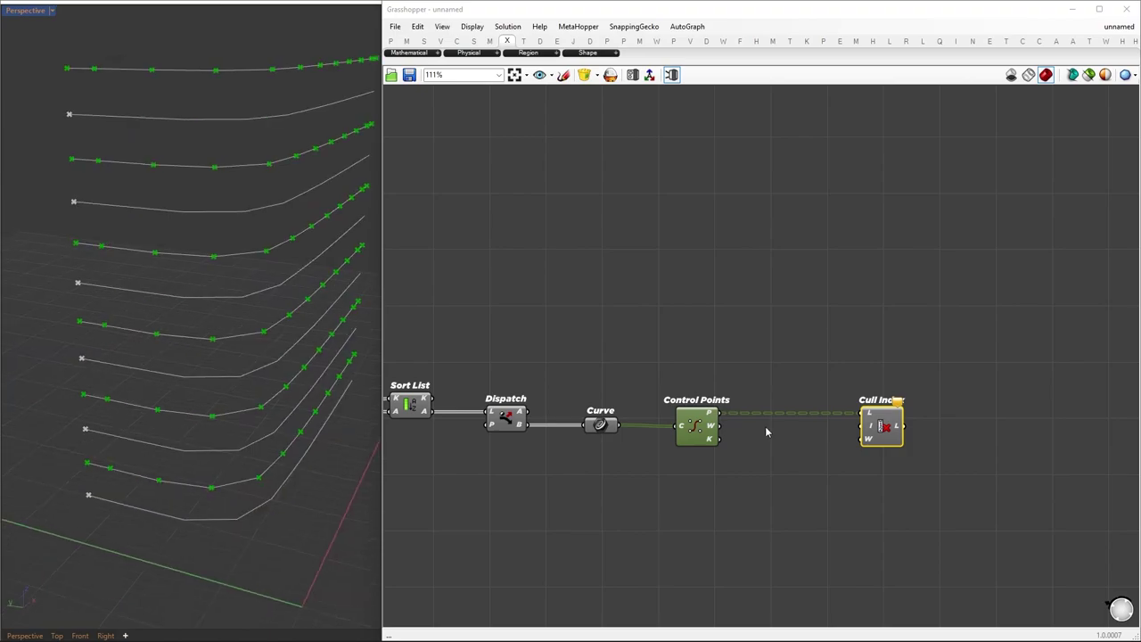
# Add a panel listing 1 and -2 with Multiline Data turned off, and connect it to Cull Index's indices
pyautogui.moveTo(767, 431); pyautogui.dragTo(751, 390, button='right')
pyautogui.doubleClick(721, 471)
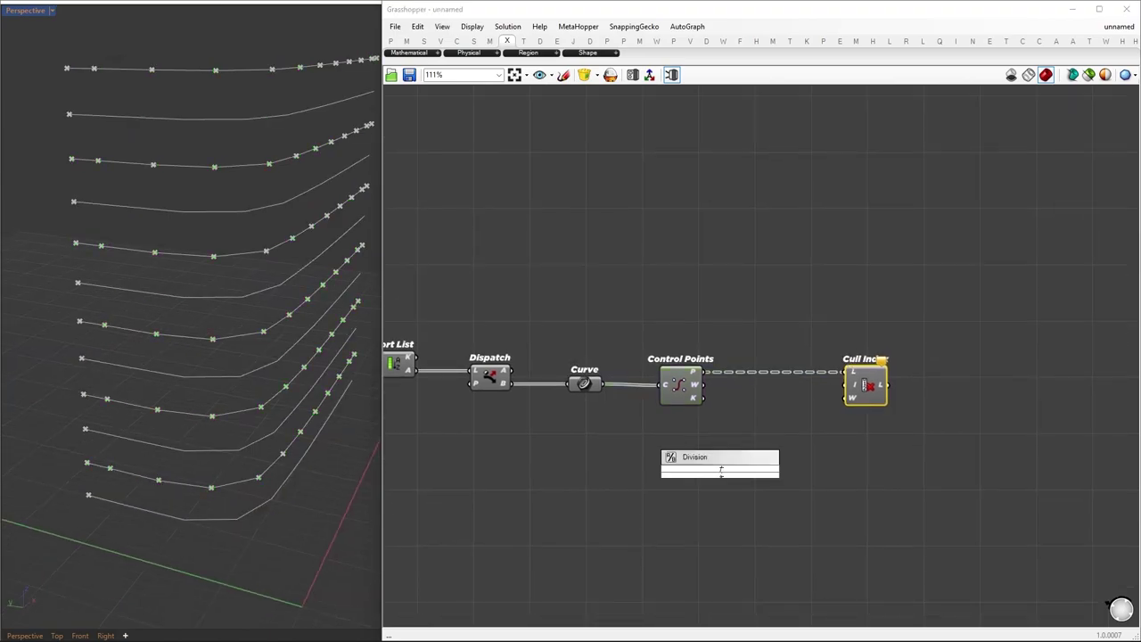
pyautogui.write('//')
pyautogui.press('Return')
pyautogui.doubleClick(721, 471)
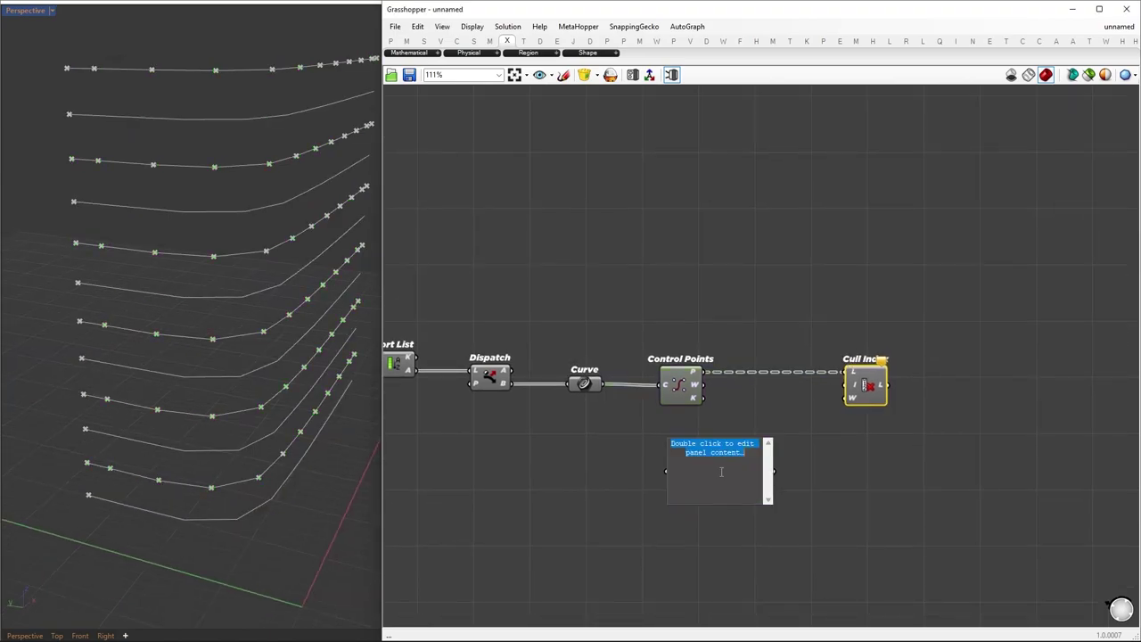
pyautogui.click(726, 528)
pyautogui.rightClick(694, 472)
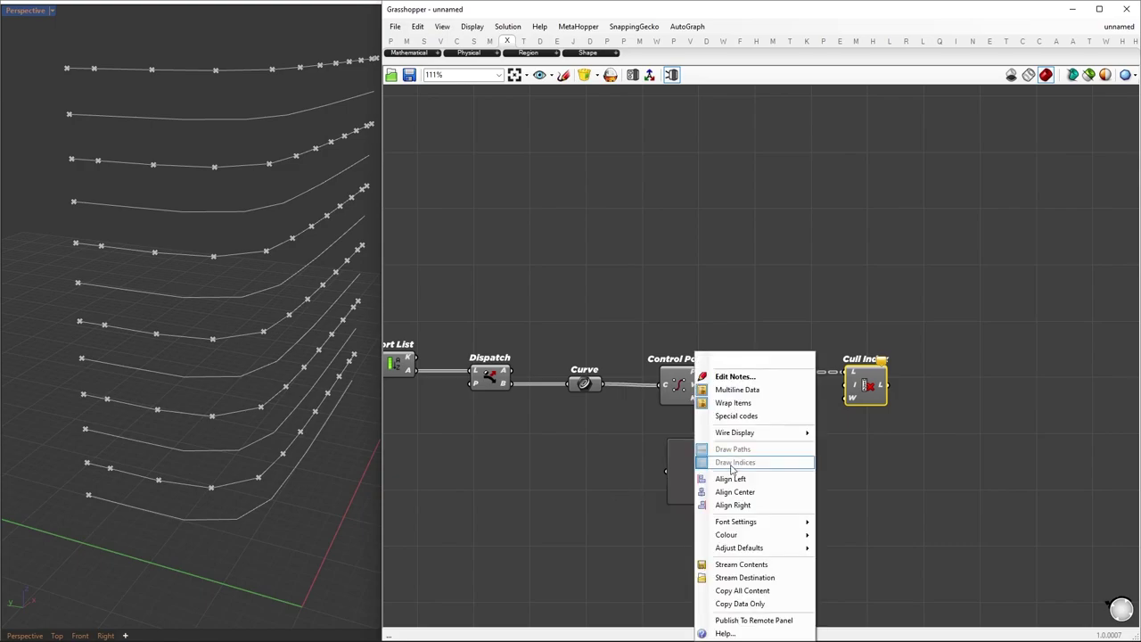
pyautogui.click(726, 391)
pyautogui.moveTo(716, 494); pyautogui.dragTo(706, 467)
pyautogui.moveTo(765, 444); pyautogui.dragTo(848, 385)
pyautogui.moveTo(865, 384); pyautogui.dragTo(879, 384)
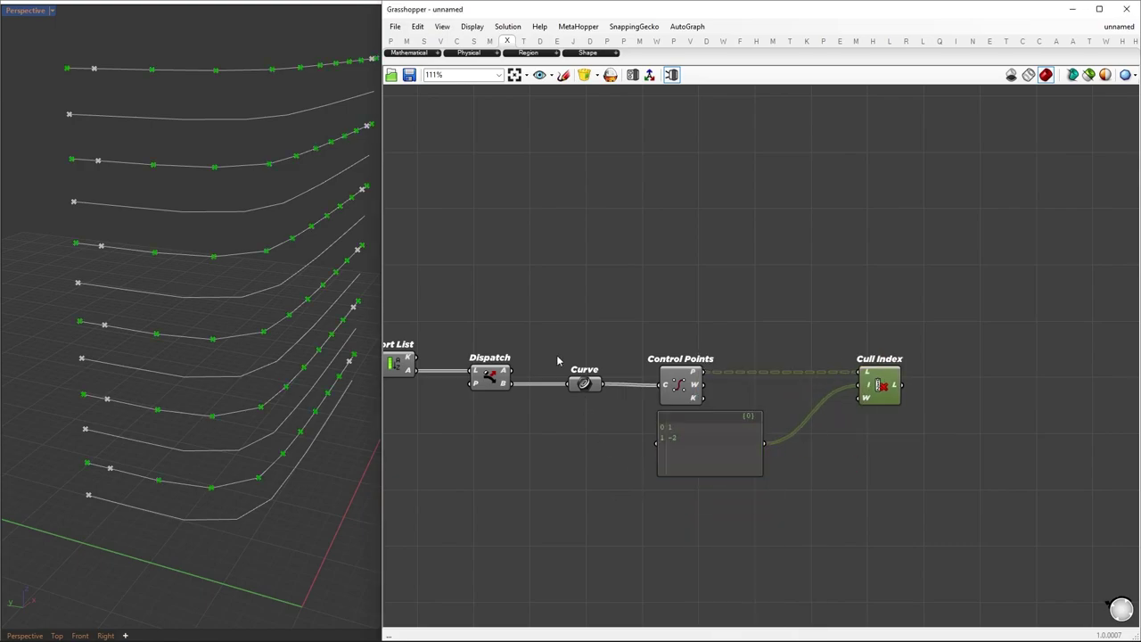
# Turn off the preview of the Curve parameter and Control Points, and view only the culled points
pyautogui.moveTo(559, 358); pyautogui.dragTo(799, 501)
pyautogui.middleClick(813, 519)
pyautogui.click(852, 499)
pyautogui.moveTo(284, 486); pyautogui.dragTo(269, 420, button='right')
pyautogui.scroll(-4, 183, 478)
pyautogui.scroll(3, 269, 420)
# Add a PolyLine component whose vertices come from the Cull Index output
pyautogui.moveTo(941, 402); pyautogui.dragTo(858, 396, button='right')
pyautogui.doubleClick(927, 377)
pyautogui.write('p')
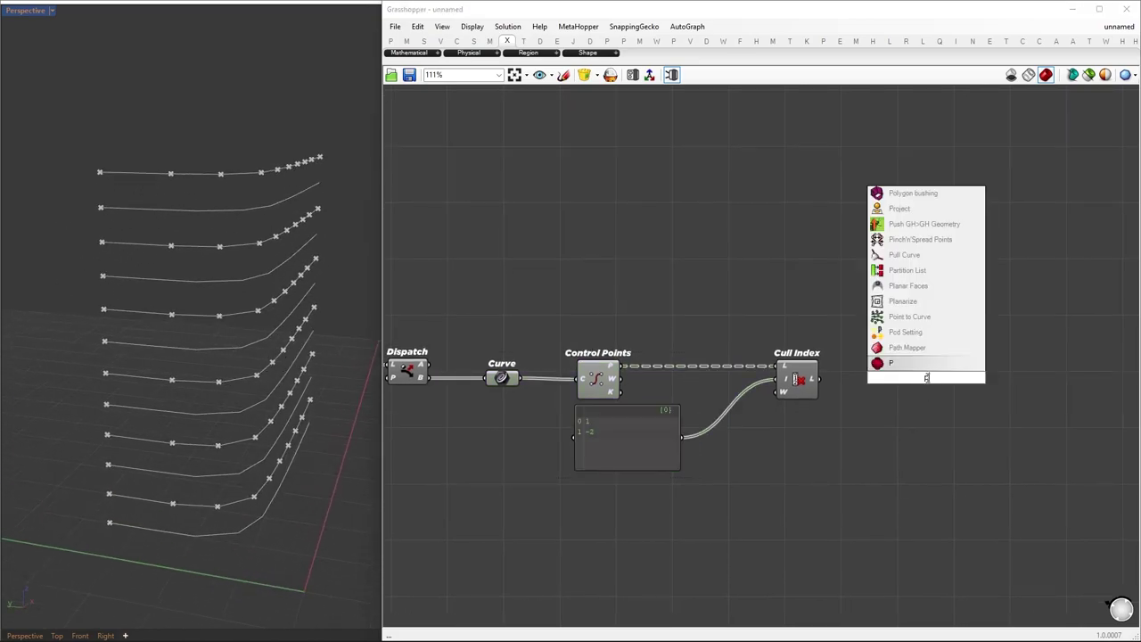
pyautogui.write('olyline')
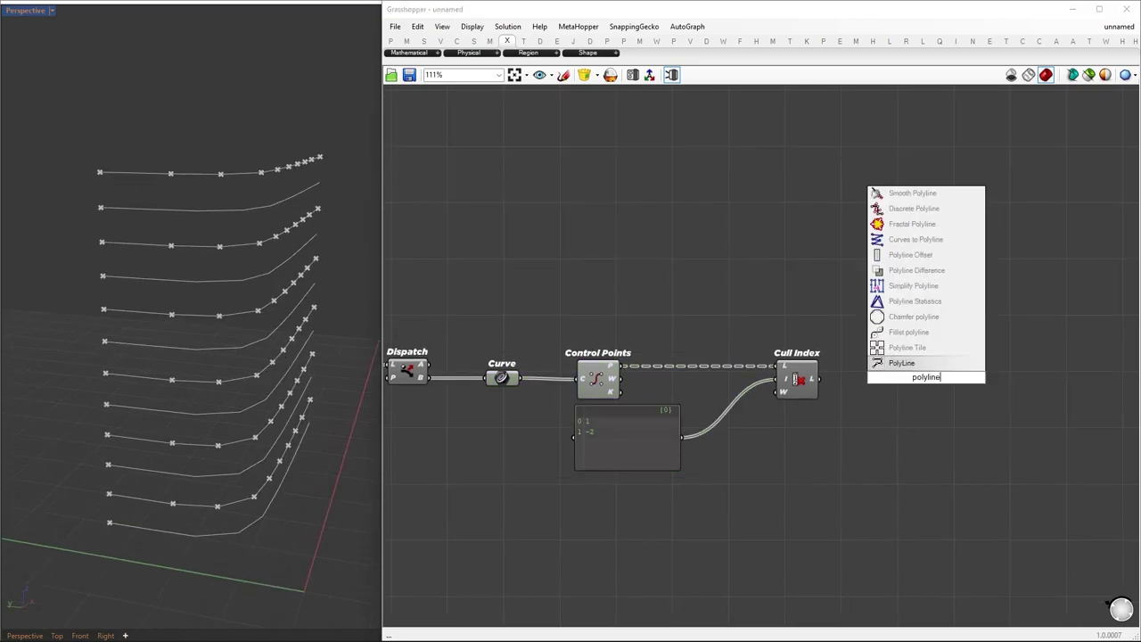
pyautogui.press('Return')
pyautogui.moveTo(911, 376); pyautogui.dragTo(911, 372)
pyautogui.moveTo(925, 373); pyautogui.dragTo(914, 376)
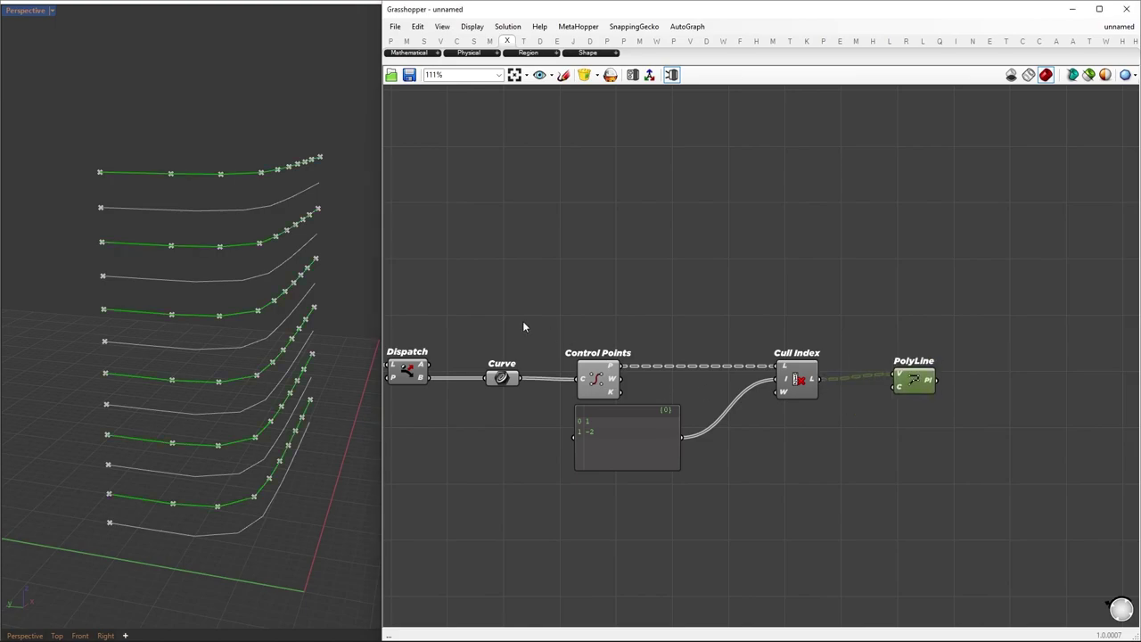
# Turn off the preview of Cull Index and the components feeding it, and align PolyLine with them
pyautogui.moveTo(478, 319); pyautogui.dragTo(838, 512)
pyautogui.middleClick(838, 497)
pyautogui.click(857, 472)
pyautogui.moveTo(913, 381); pyautogui.dragTo(902, 386)
# Delete a trial copy of Control Points on the PolyLine output, and move the Curve-to-PolyLine group below Dispatch
pyautogui.keyDown('alt'); pyautogui.moveTo(599, 380); pyautogui.dragTo(1007, 375); pyautogui.keyUp('alt')
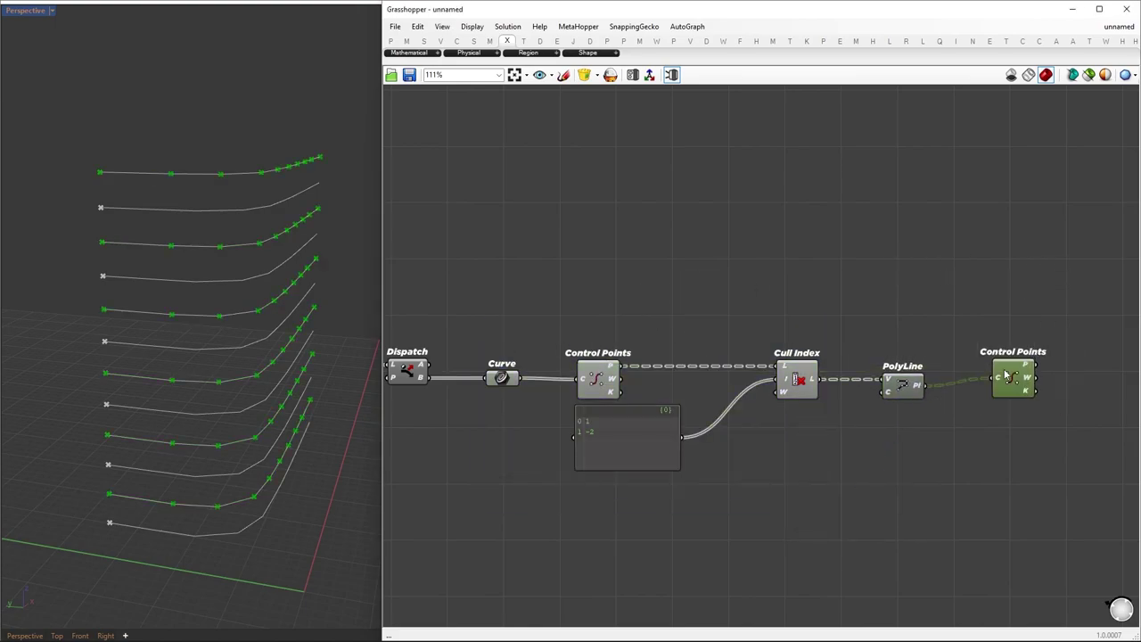
pyautogui.press('Delete')
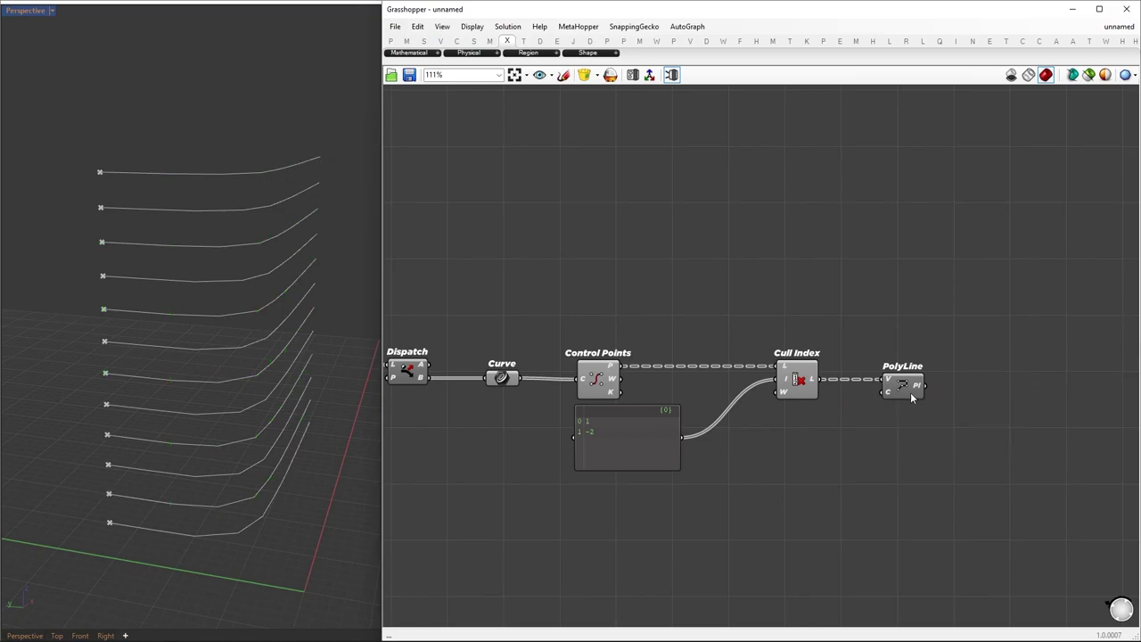
pyautogui.moveTo(481, 310); pyautogui.dragTo(1033, 499)
pyautogui.moveTo(501, 378); pyautogui.dragTo(512, 440)
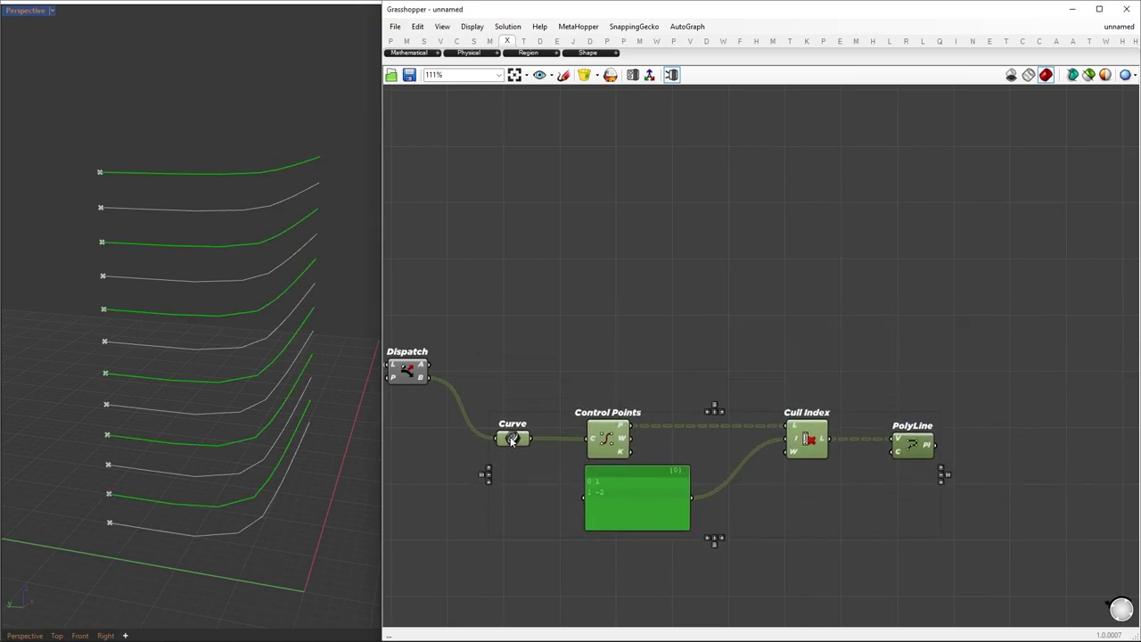
# Add a Weave component fed by Dispatch output A and PolyLine, and flatten the PolyLine input
pyautogui.doubleClick(953, 343)
pyautogui.write('wave')
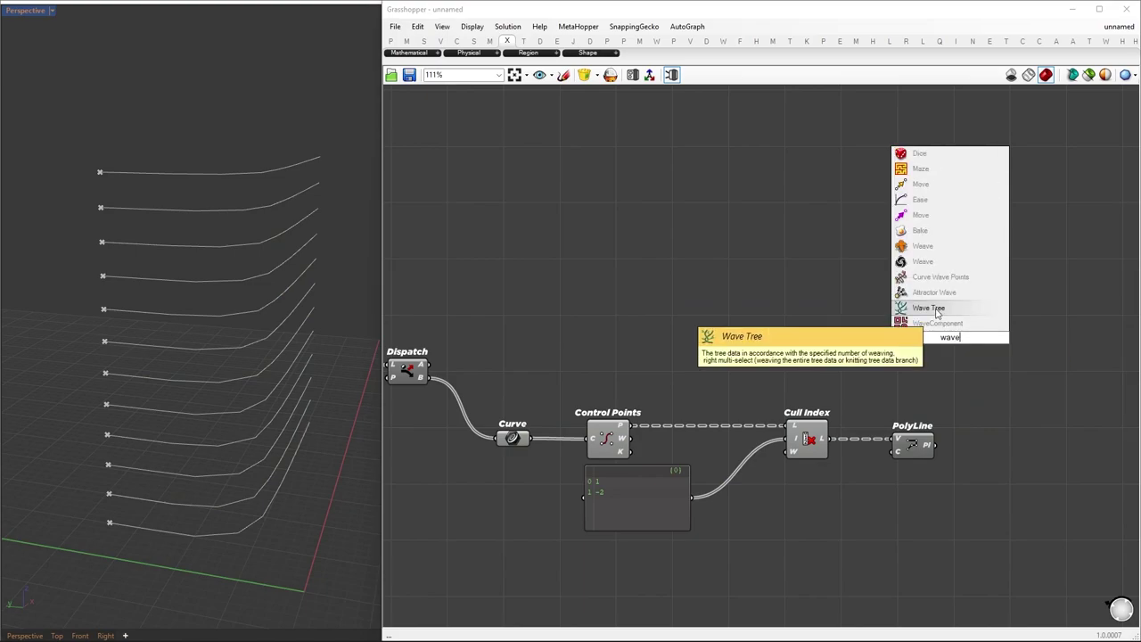
pyautogui.click(935, 263)
pyautogui.moveTo(425, 364); pyautogui.dragTo(1029, 365)
pyautogui.moveTo(934, 445); pyautogui.dragTo(1013, 378)
pyautogui.rightClick(1013, 382)
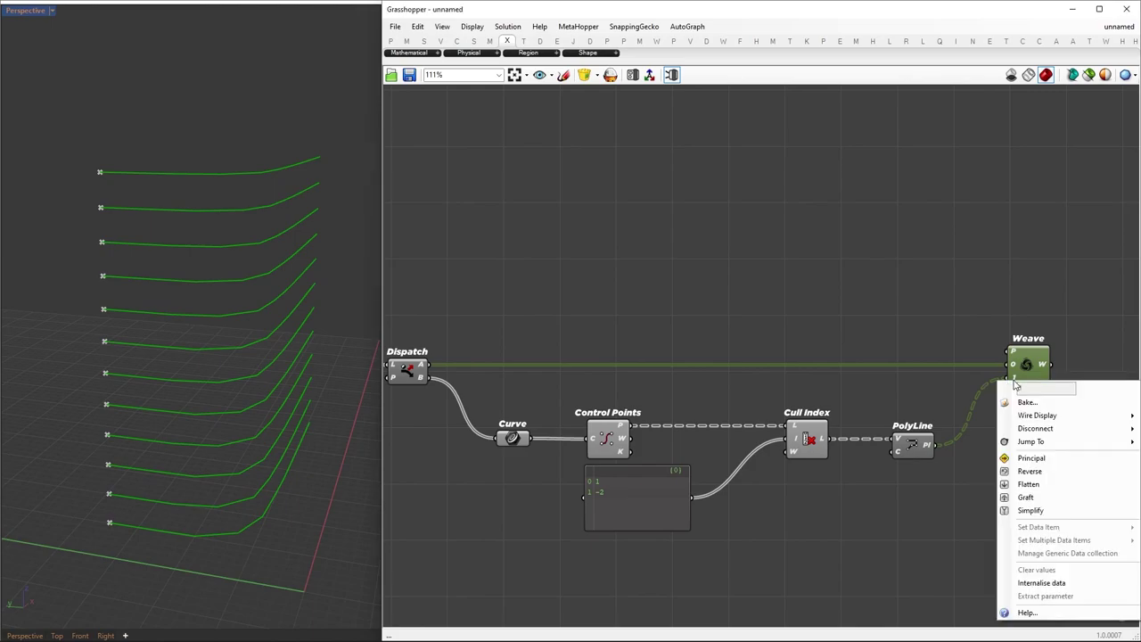
pyautogui.click(1028, 484)
# Add an Explode component that splits the woven curves into segments
pyautogui.moveTo(1073, 380); pyautogui.dragTo(688, 388, button='right')
pyautogui.doubleClick(793, 374)
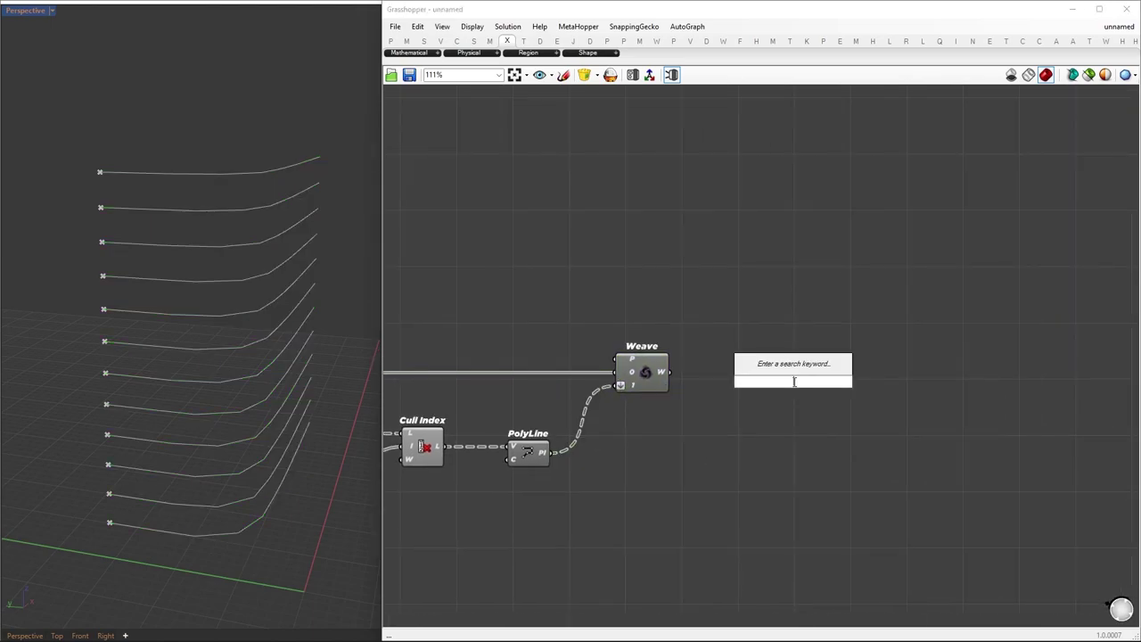
pyautogui.write('expl')
pyautogui.press('Return')
pyautogui.moveTo(669, 372); pyautogui.dragTo(771, 385)
pyautogui.moveTo(567, 427); pyautogui.dragTo(606, 413, button='right')
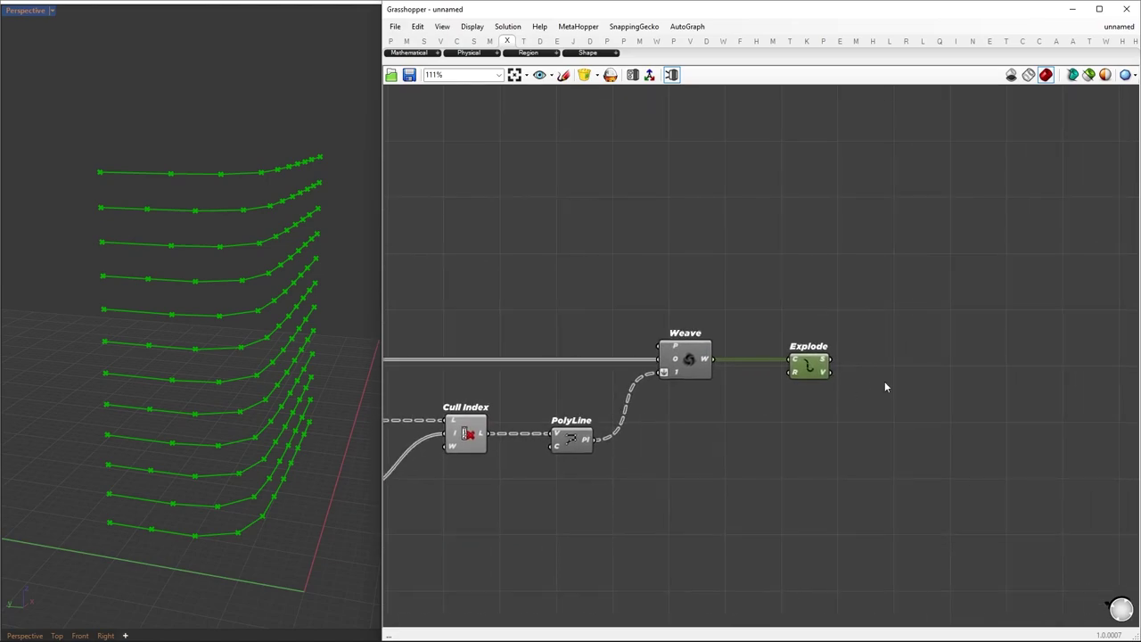
# Collect the Explode segments in a Curve parameter aligned beside the component
pyautogui.doubleClick(914, 354)
pyautogui.write('crv')
pyautogui.press('Return')
pyautogui.moveTo(832, 360); pyautogui.dragTo(900, 357)
pyautogui.moveTo(907, 358); pyautogui.dragTo(936, 360)
# Turn off the preview of PolyLine, Weave and Explode
pyautogui.moveTo(459, 257); pyautogui.dragTo(878, 547)
pyautogui.middleClick(865, 515)
pyautogui.click(903, 479)
# Tidy the Dispatch area and group the whole chain from the floor-curve sorting through the final Curve parameter
pyautogui.scroll(-5, 963, 371)
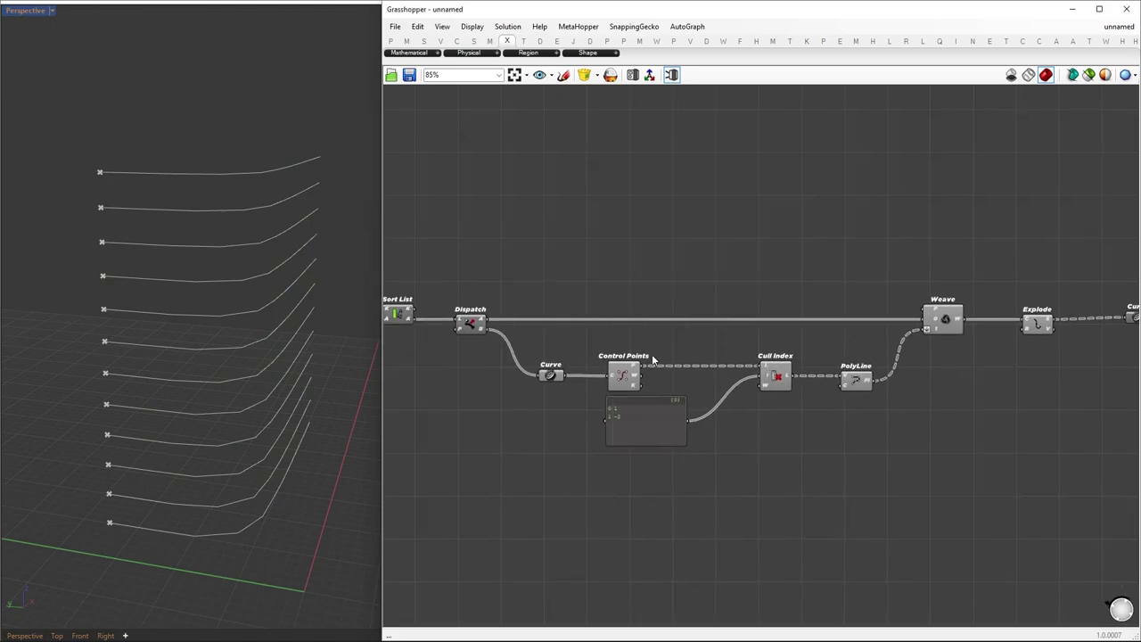
pyautogui.scroll(2, 556, 341)
pyautogui.moveTo(430, 298); pyautogui.dragTo(481, 367)
pyautogui.scroll(-2, 482, 367)
pyautogui.moveTo(435, 331); pyautogui.dragTo(932, 465)
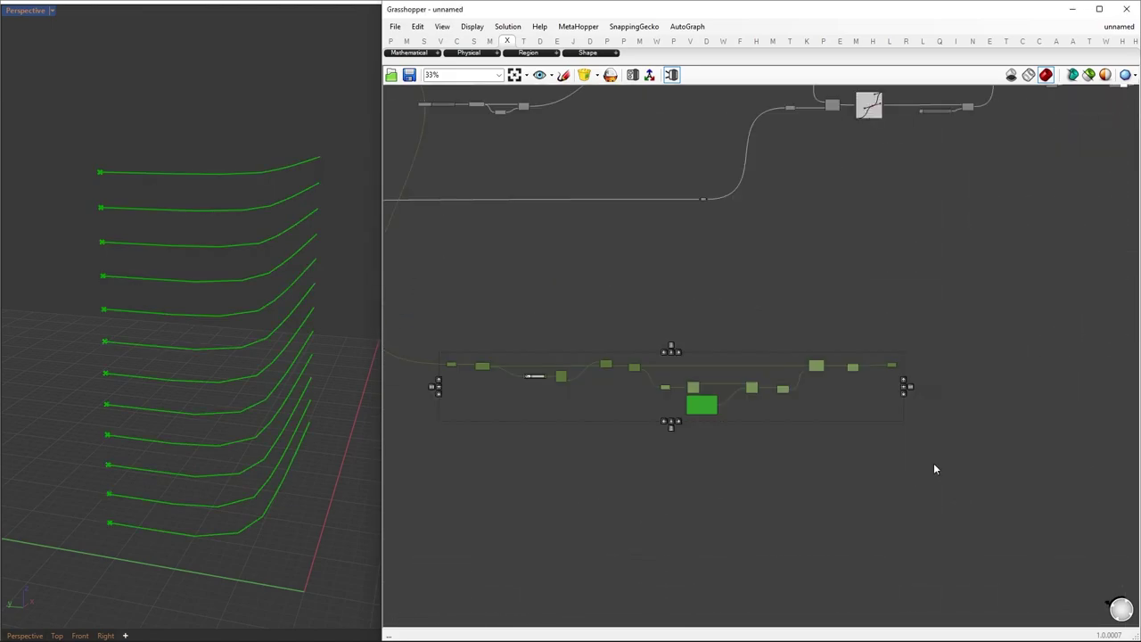
pyautogui.click(664, 439)
pyautogui.scroll(5, 635, 317)
# Label the new group with the scribble "Remove smaller segments." and add the scribble to the group
pyautogui.doubleClick(635, 319)
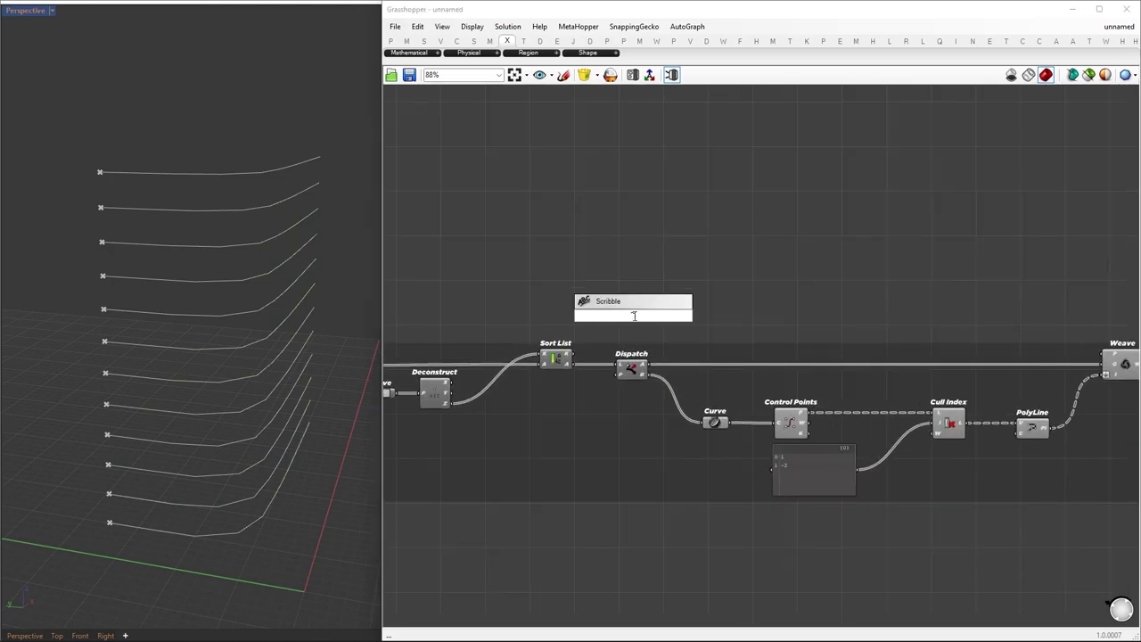
pyautogui.write('~remove smaller segments.')
pyautogui.press('Return')
pyautogui.rightClick(684, 357)
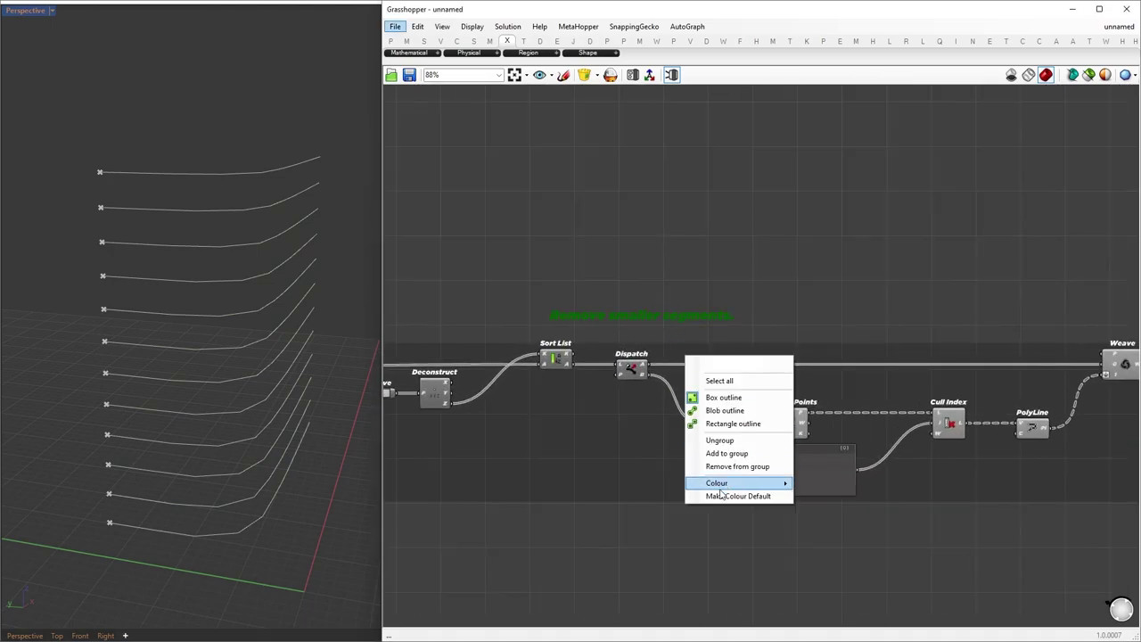
pyautogui.click(732, 451)
# Widen the gap in the main definition ahead of the rectangle components and move the segment-removal group into it
pyautogui.scroll(-6, 762, 360)
pyautogui.moveTo(646, 360); pyautogui.dragTo(246, 413)
pyautogui.scroll(5, 563, 196)
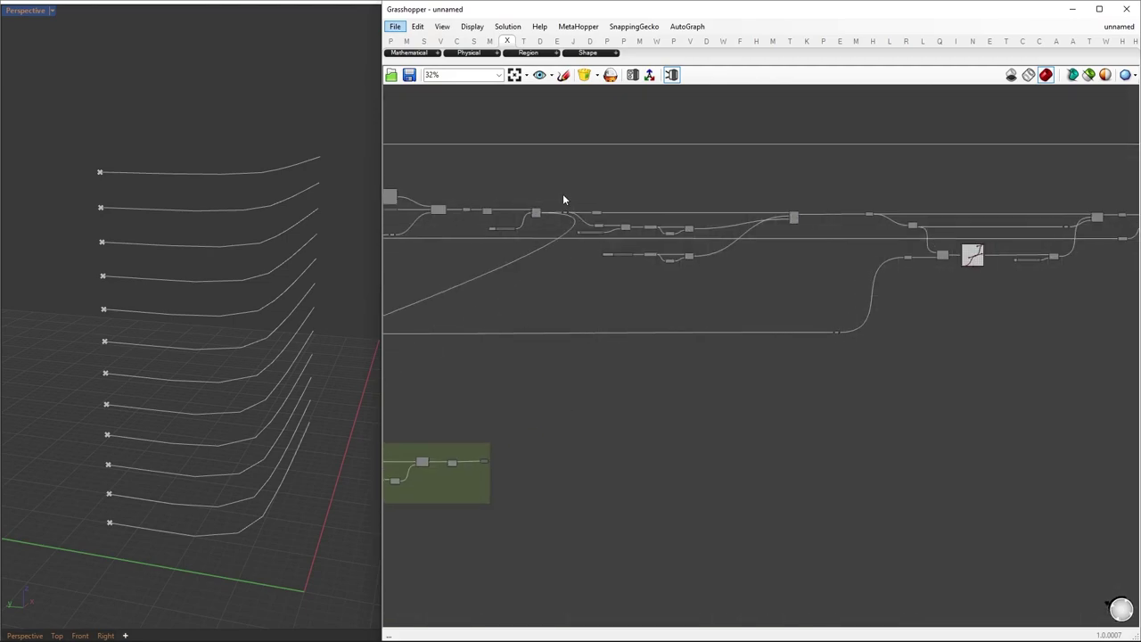
pyautogui.keyDown('alt'); pyautogui.moveTo(501, 321); pyautogui.dragTo(955, 362); pyautogui.keyUp('alt')
pyautogui.scroll(-5, 731, 351)
pyautogui.moveTo(726, 446); pyautogui.dragTo(864, 362)
pyautogui.hotkey('ctrl', 'z')
pyautogui.moveTo(864, 362); pyautogui.dragTo(711, 371, button='right')
pyautogui.keyDown('alt'); pyautogui.moveTo(711, 370); pyautogui.dragTo(856, 370); pyautogui.keyUp('alt')
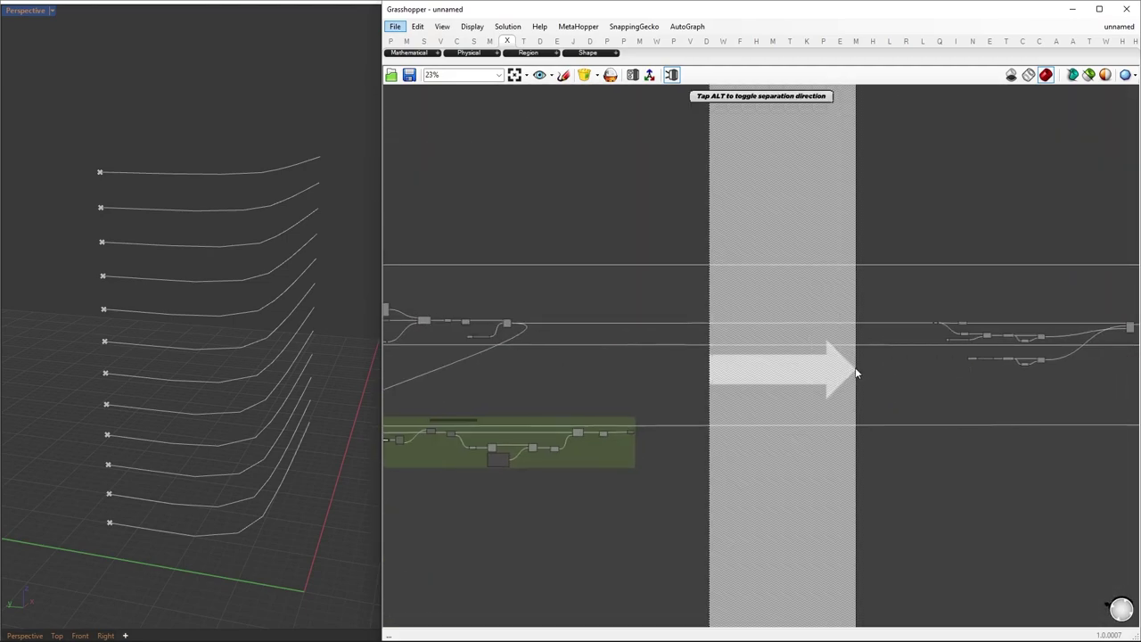
pyautogui.moveTo(587, 462); pyautogui.dragTo(838, 352)
# Connect the group's final Curve parameter to the Relay feeding Curve Middle and Length, replacing its previous source
pyautogui.scroll(5, 891, 326)
pyautogui.moveTo(890, 326); pyautogui.dragTo(627, 343, button='right')
pyautogui.moveTo(621, 365); pyautogui.dragTo(627, 357)
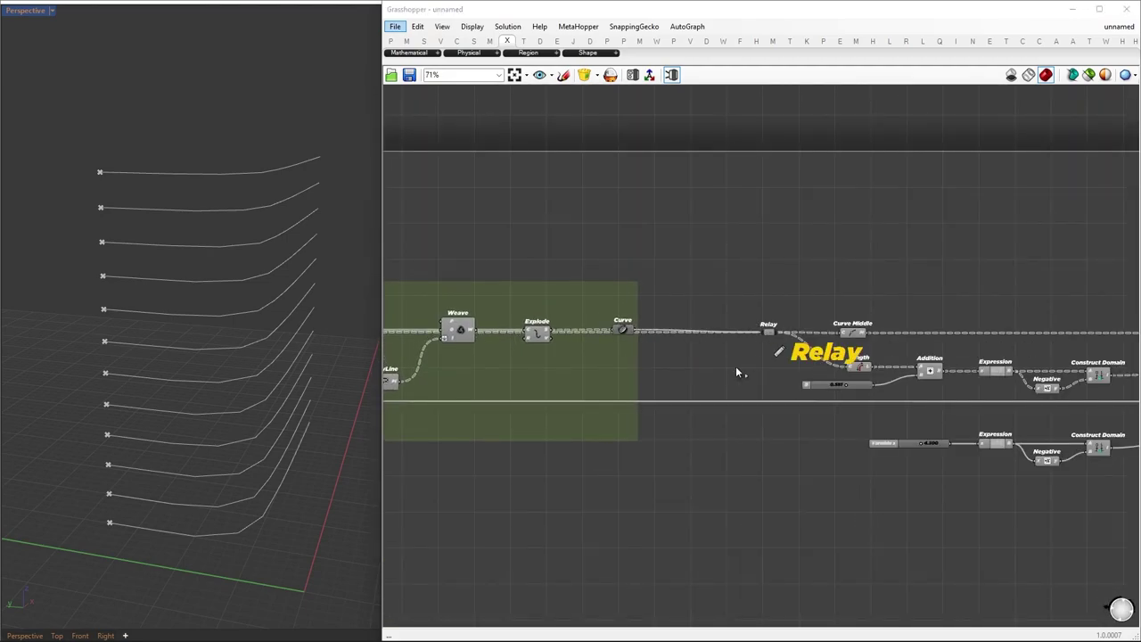
pyautogui.moveTo(735, 367); pyautogui.dragTo(737, 366)
pyautogui.click(686, 348)
# Switch the Perspective viewport to a rendered display mode and inspect the end blocks on both sides of the building
pyautogui.click(53, 15)
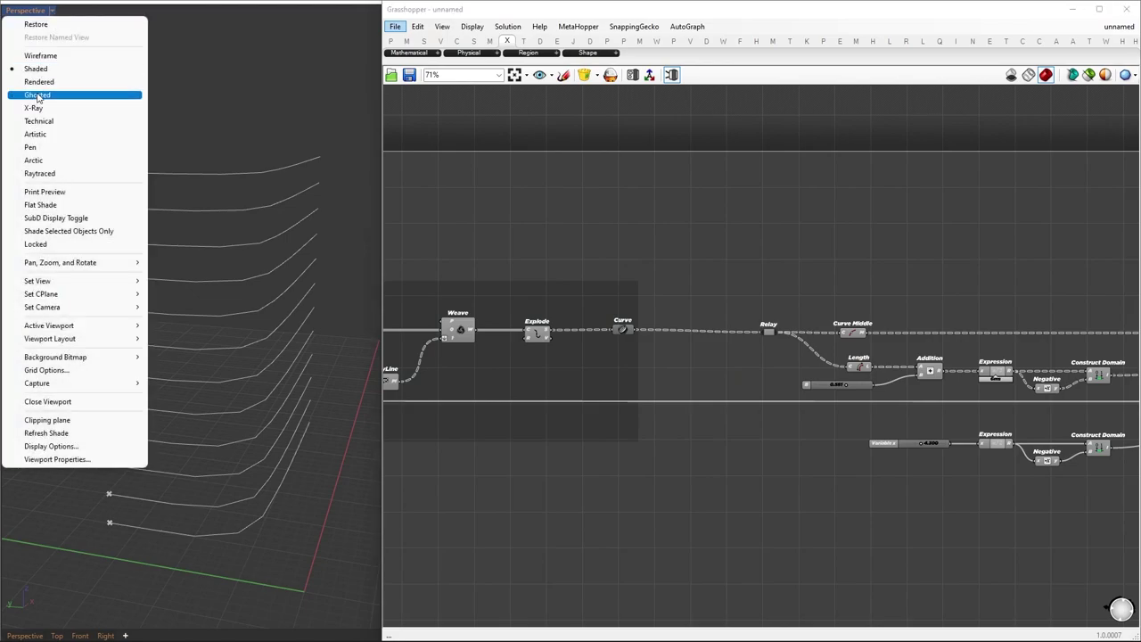
pyautogui.click(39, 89)
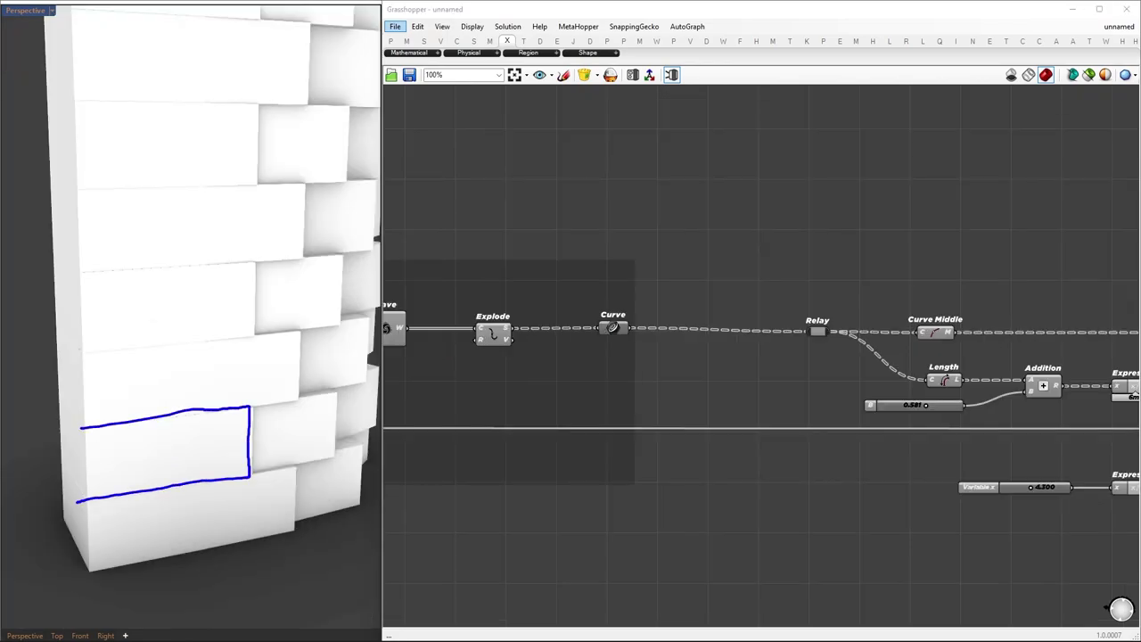
pyautogui.moveTo(78, 502); pyautogui.dragTo(81, 431)
pyautogui.scroll(-6, 160, 374)
pyautogui.moveTo(214, 437); pyautogui.dragTo(43, 454, button='right')
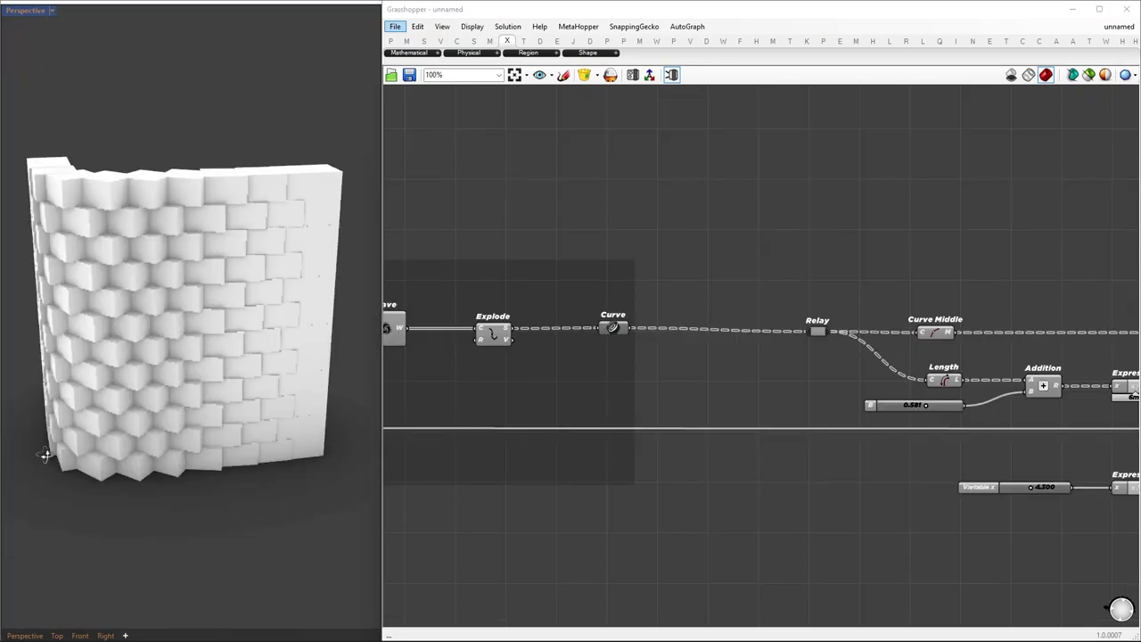
pyautogui.scroll(8, 285, 312)
pyautogui.moveTo(150, 339)
pyautogui.mouseDown()
pyautogui.moveTo(318, 383)
pyautogui.moveTo(150, 345)
pyautogui.mouseUp()
pyautogui.scroll(-7, 265, 375)
pyautogui.moveTo(54, 393); pyautogui.dragTo(156, 413, button='right')
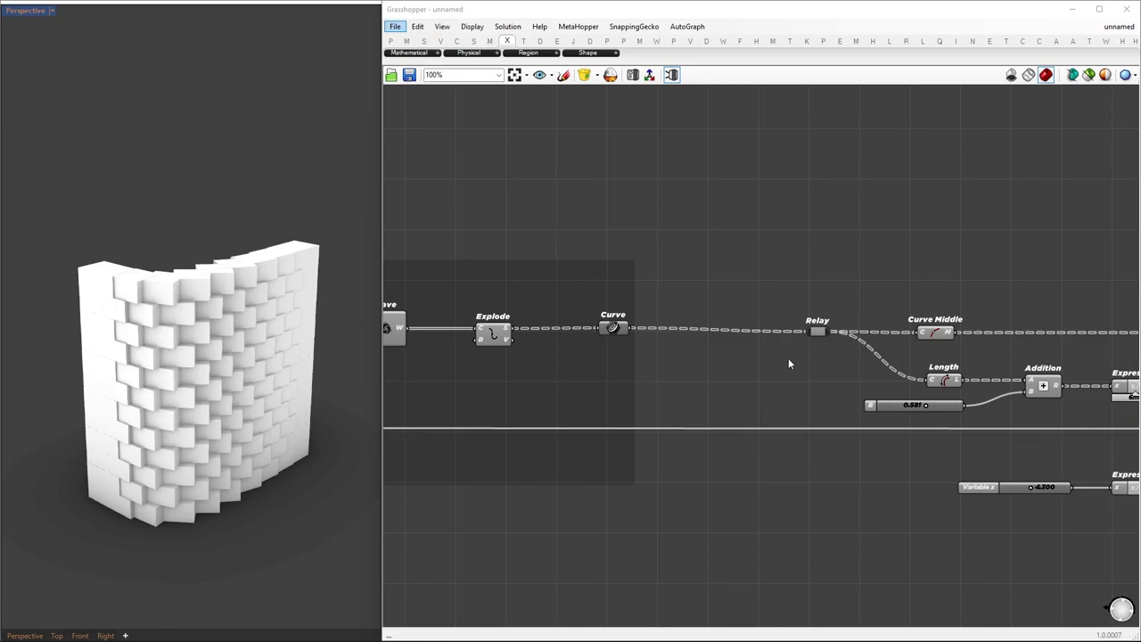
# Align the Relay-to-Rectangle components with the Curve parameter at the end of the group
pyautogui.scroll(-4, 788, 363)
pyautogui.click(615, 348)
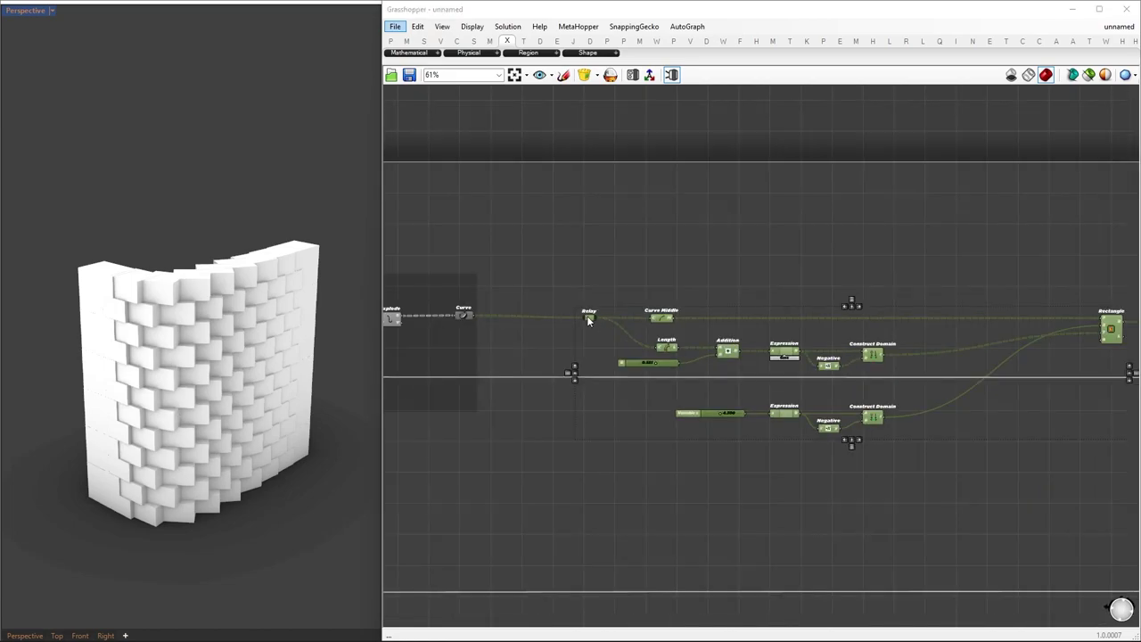
pyautogui.scroll(-5, 981, 348)
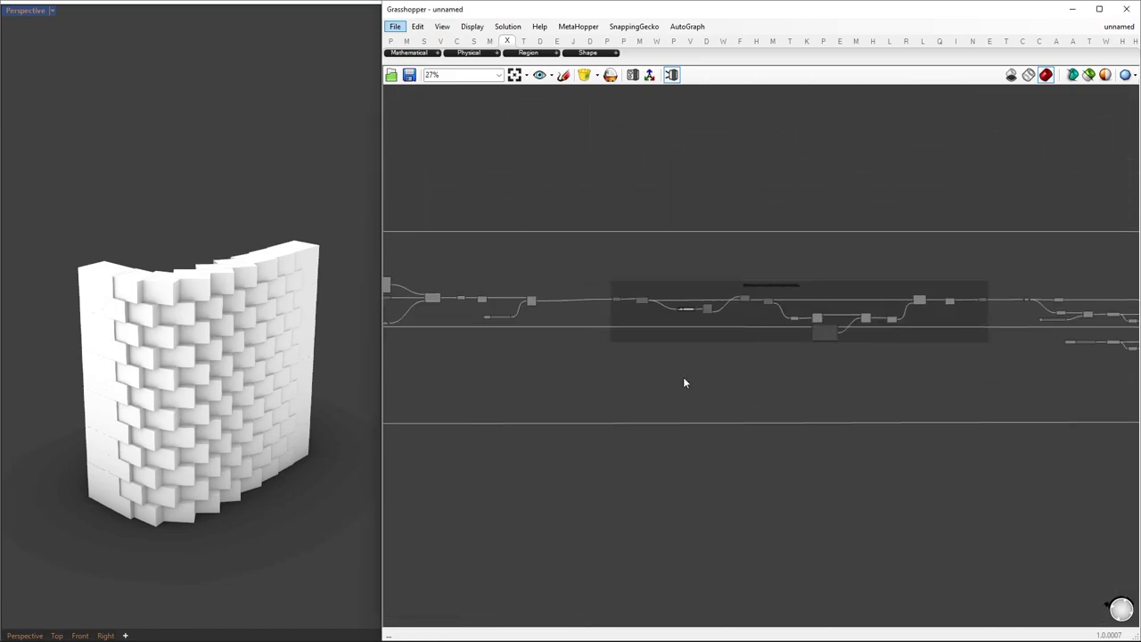
# Disable Surface, Unit Z, Extrude, Custom Preview and its colour swatch, and shift them away from Rotate to make room
pyautogui.scroll(5, 785, 366)
pyautogui.scroll(6, 140, 269)
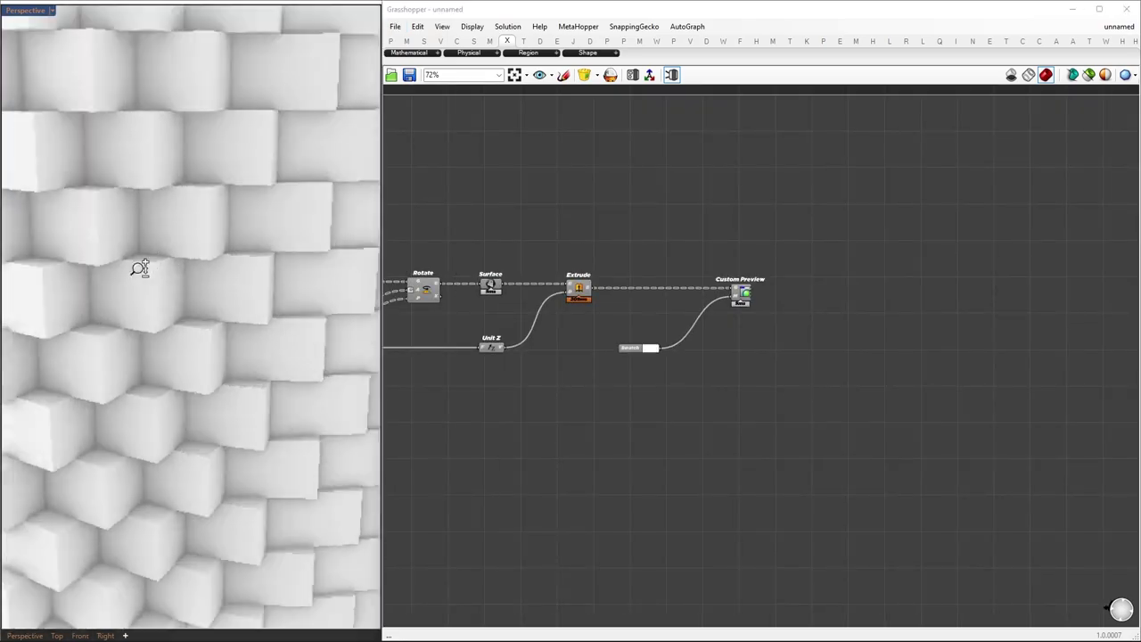
pyautogui.scroll(4, 140, 269)
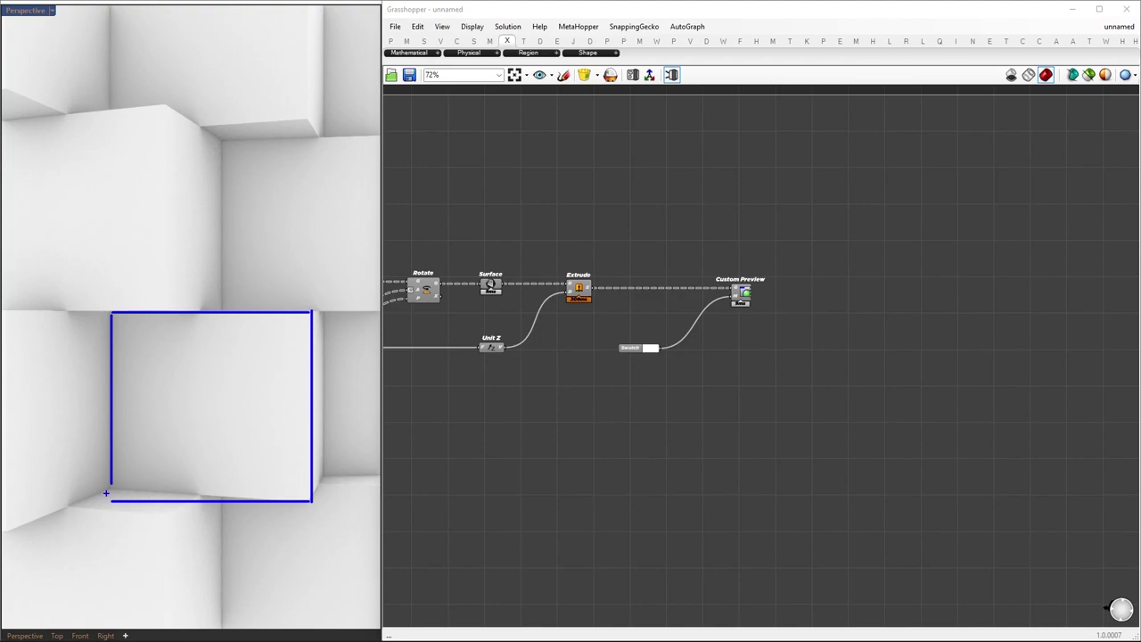
pyautogui.moveTo(107, 316); pyautogui.dragTo(84, 317)
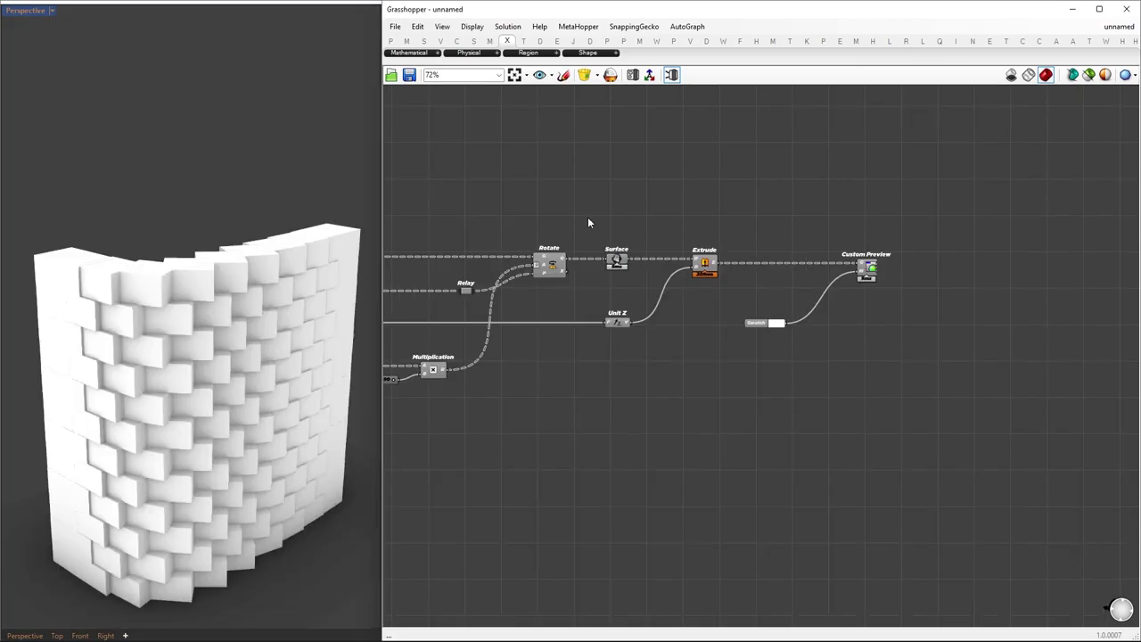
pyautogui.moveTo(588, 217); pyautogui.dragTo(1007, 454)
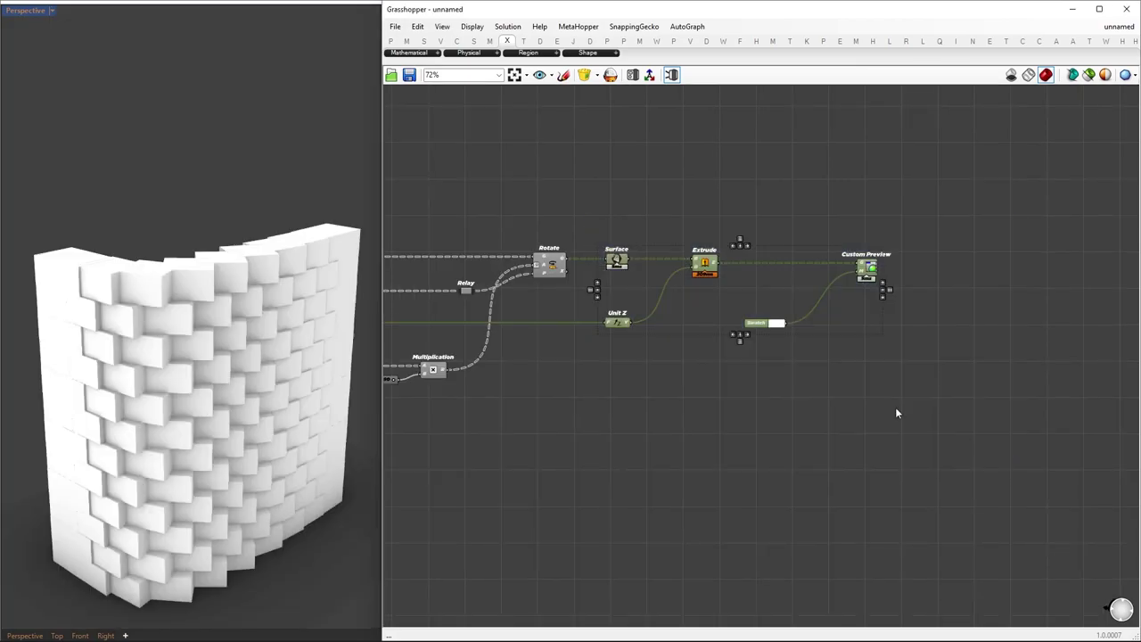
pyautogui.middleClick(843, 307)
pyautogui.click(895, 309)
pyautogui.keyDown('alt'); pyautogui.moveTo(586, 287); pyautogui.dragTo(811, 288); pyautogui.keyUp('alt')
# Turn on the preview of Rotate and view the rotated rectangles up close
pyautogui.middleClick(581, 256)
pyautogui.click(590, 236)
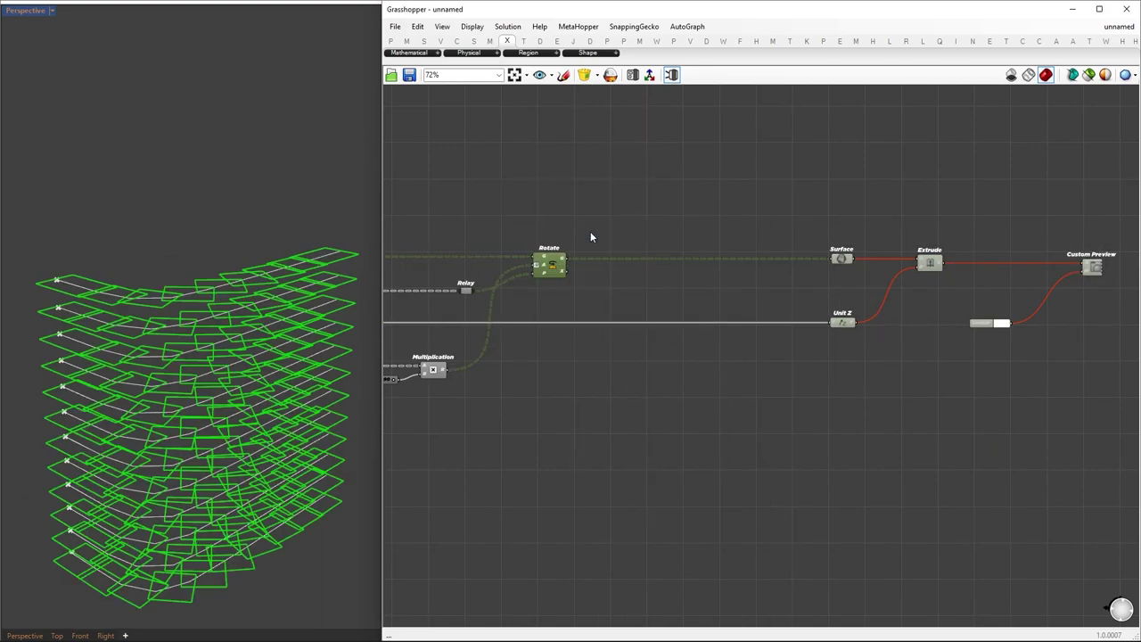
pyautogui.moveTo(233, 401); pyautogui.dragTo(122, 532, button='right')
pyautogui.scroll(7, 122, 532)
pyautogui.click(419, 584)
pyautogui.hotkey('ctrl', '2')
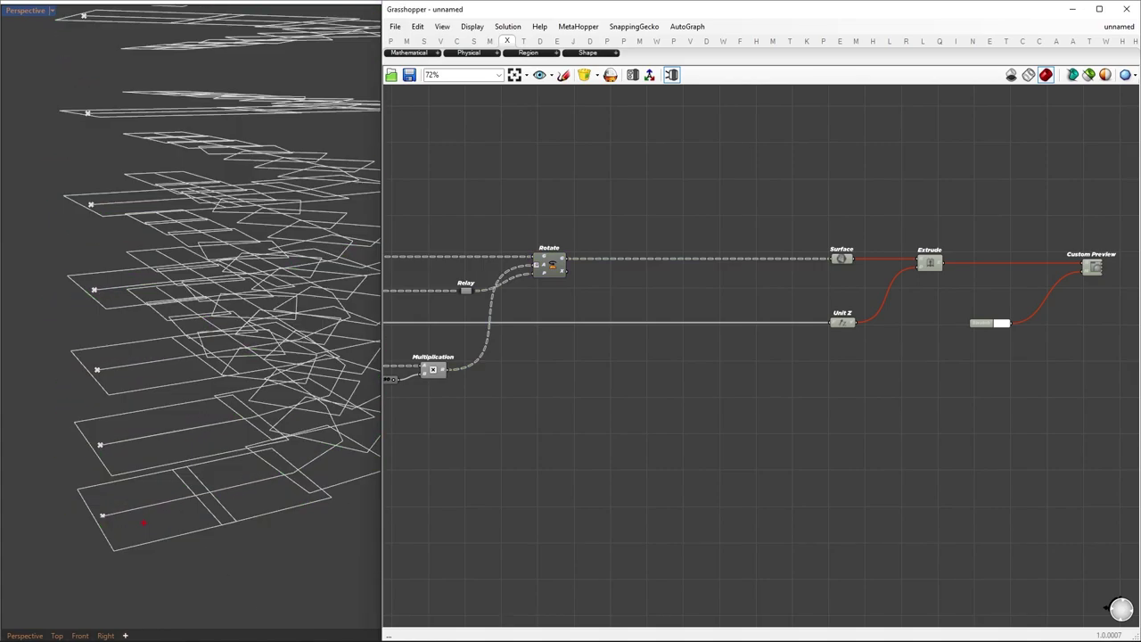
# Add an Explode component below the main chain and feed it the rotated rectangles from Rotate
pyautogui.doubleClick(648, 425)
pyautogui.write('explode')
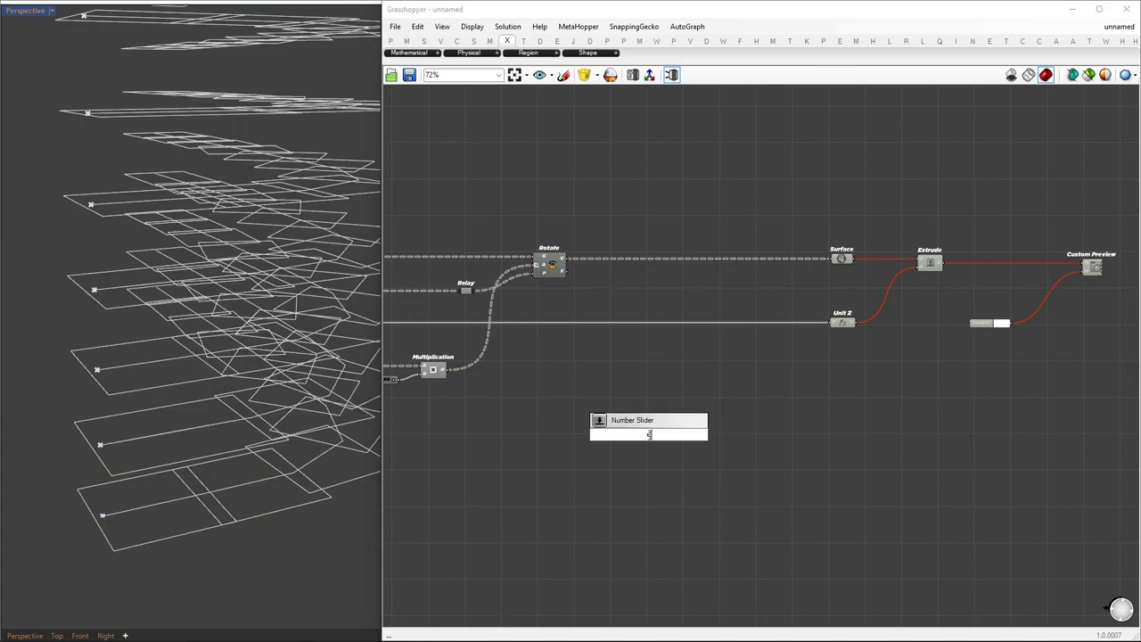
pyautogui.press('Return')
pyautogui.moveTo(569, 259); pyautogui.dragTo(712, 269)
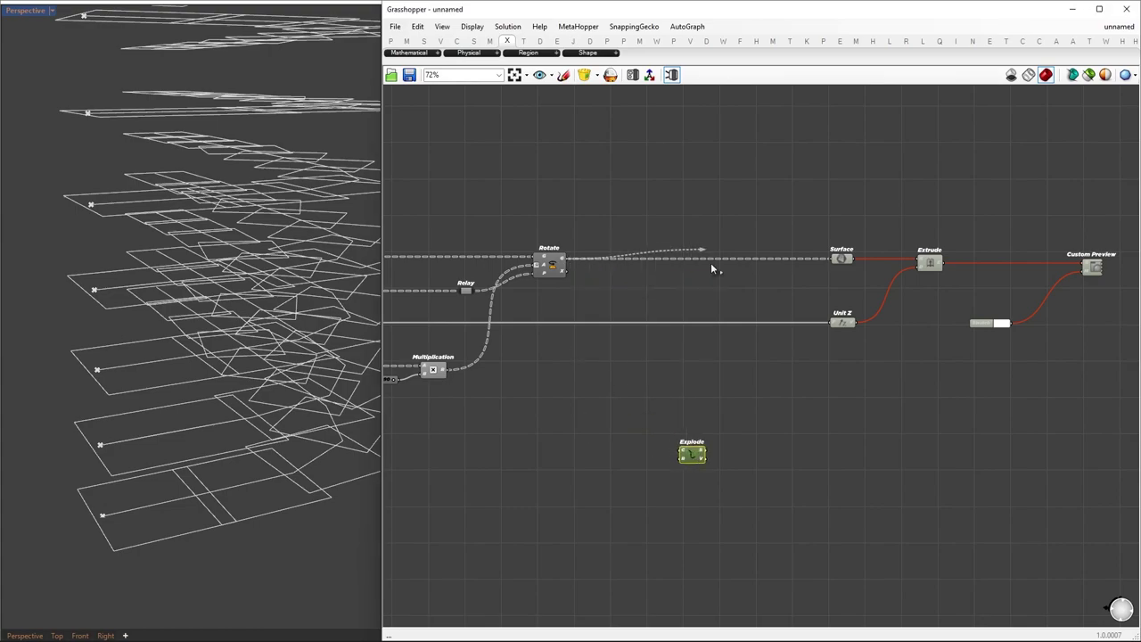
pyautogui.moveTo(695, 455); pyautogui.dragTo(737, 482)
# Add a List Item component that takes the exploded rectangle segments as its list
pyautogui.moveTo(824, 479); pyautogui.dragTo(710, 466, button='right')
pyautogui.scroll(2, 710, 466)
pyautogui.doubleClick(710, 465)
pyautogui.write('list i')
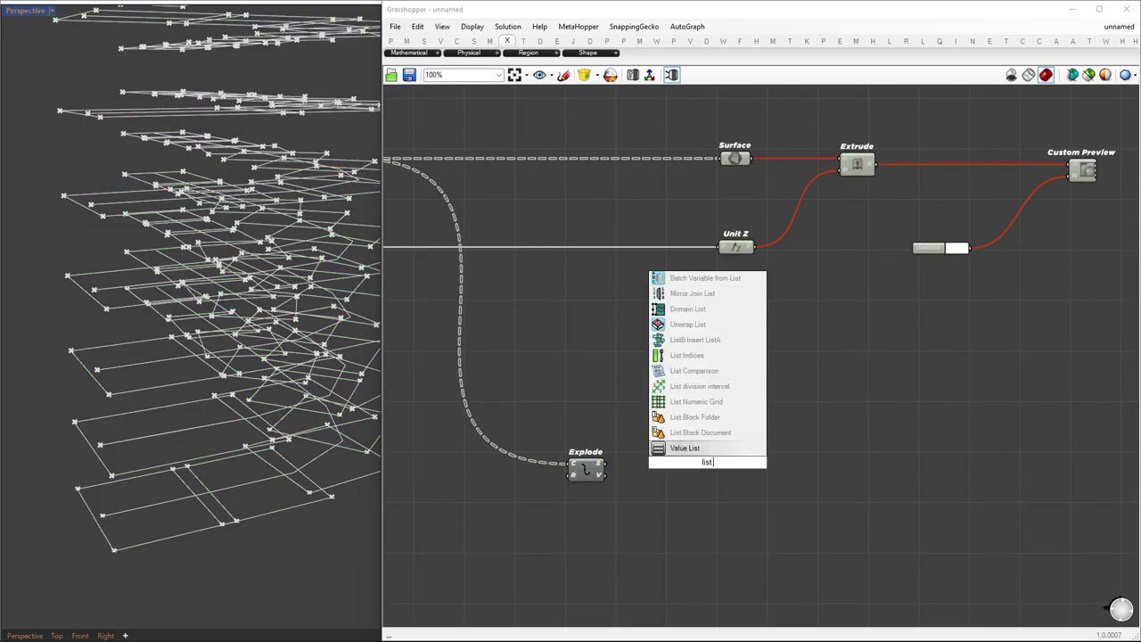
pyautogui.press('Return')
pyautogui.moveTo(606, 470); pyautogui.dragTo(693, 452)
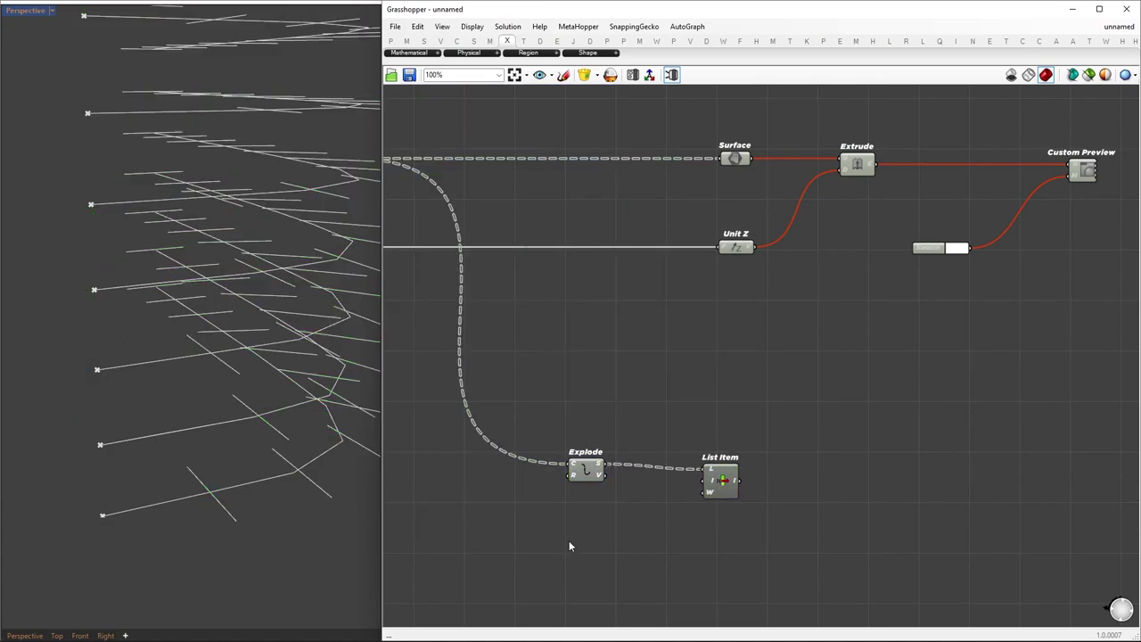
# Drive the List Item index with a slider set to 3 and check the picked rectangle edges
pyautogui.moveTo(618, 540); pyautogui.dragTo(701, 481)
pyautogui.click(722, 482)
pyautogui.scroll(2, 567, 548)
pyautogui.moveTo(564, 537); pyautogui.dragTo(572, 537)
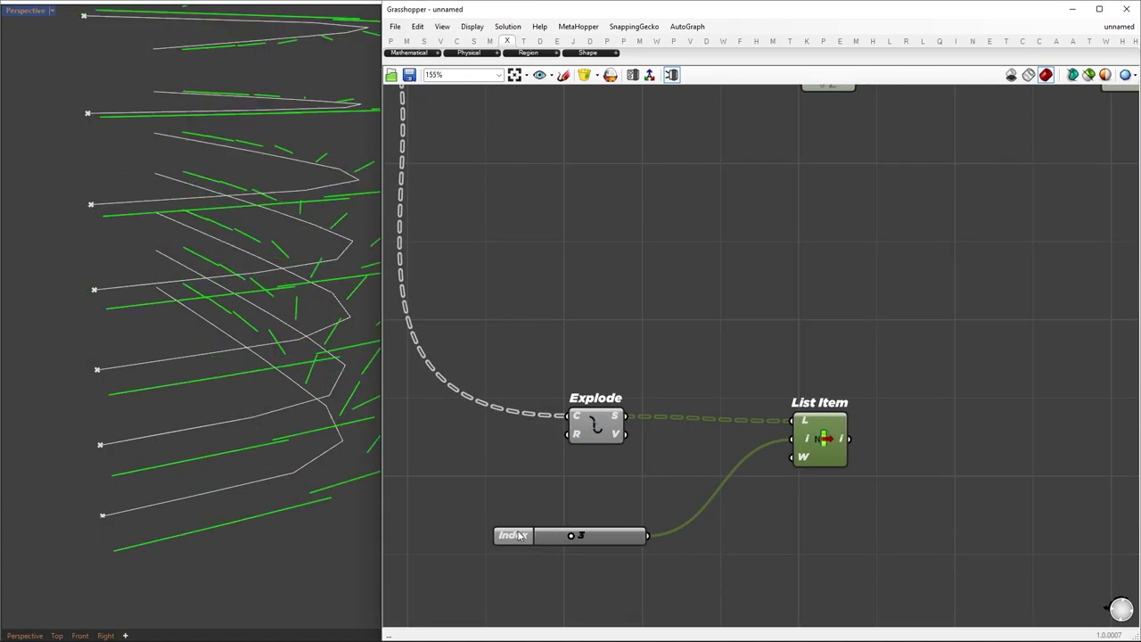
pyautogui.scroll(-5, 227, 514)
pyautogui.moveTo(227, 514); pyautogui.dragTo(133, 482, button='right')
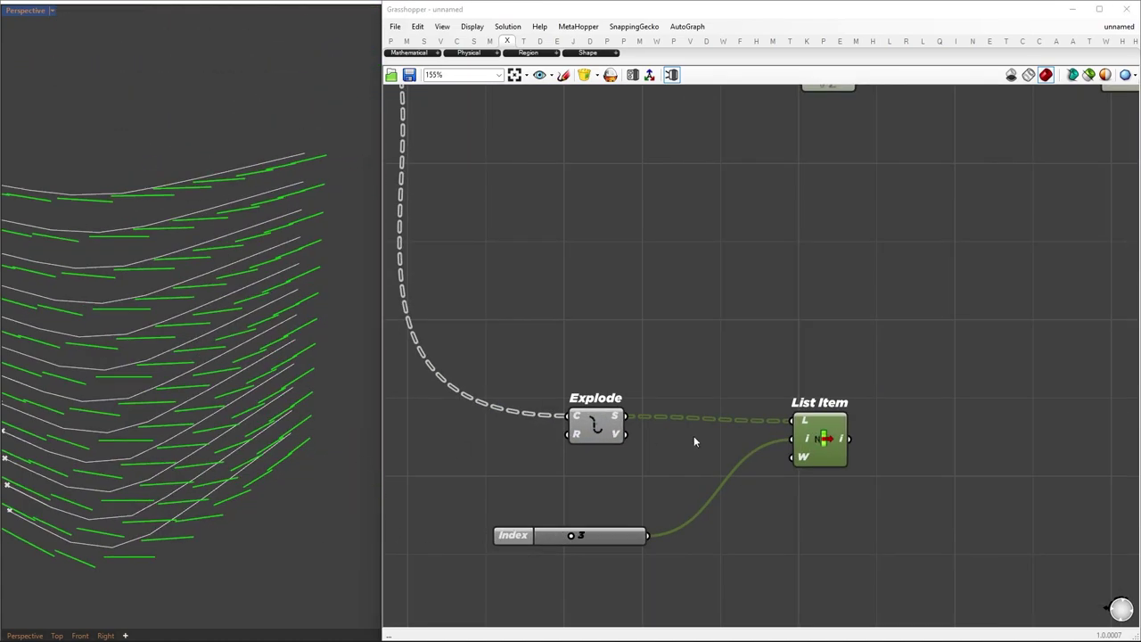
# Insert a Relay on the wire between Rotate and Explode, and move Explode, the index slider and List Item further along
pyautogui.scroll(-3, 699, 441)
pyautogui.moveTo(767, 443); pyautogui.dragTo(773, 437)
pyautogui.moveTo(773, 437); pyautogui.dragTo(742, 356, button='right')
pyautogui.doubleClick(562, 345)
pyautogui.moveTo(440, 319); pyautogui.dragTo(950, 508)
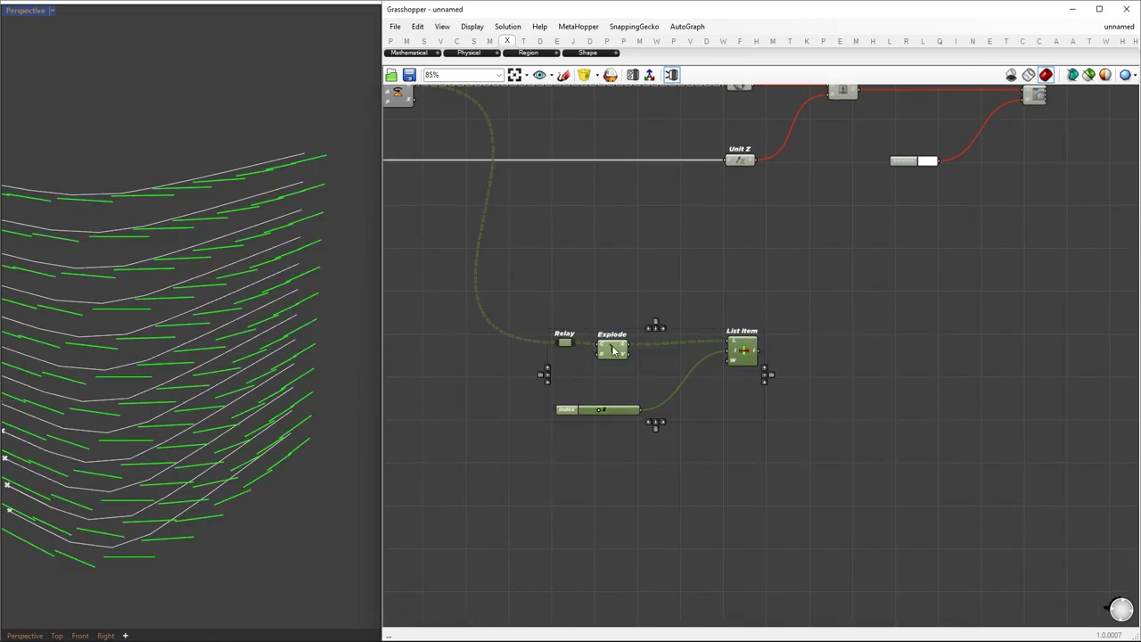
pyautogui.click(690, 398)
pyautogui.moveTo(613, 345); pyautogui.dragTo(599, 403)
pyautogui.moveTo(932, 421); pyautogui.dragTo(1120, 421)
pyautogui.moveTo(887, 446); pyautogui.dragTo(864, 382, button='right')
# Add a Region Union component below Explode and feed it the rotated rectangles from the Relay
pyautogui.scroll(1, 864, 382)
pyautogui.doubleClick(725, 461)
pyautogui.write('region union')
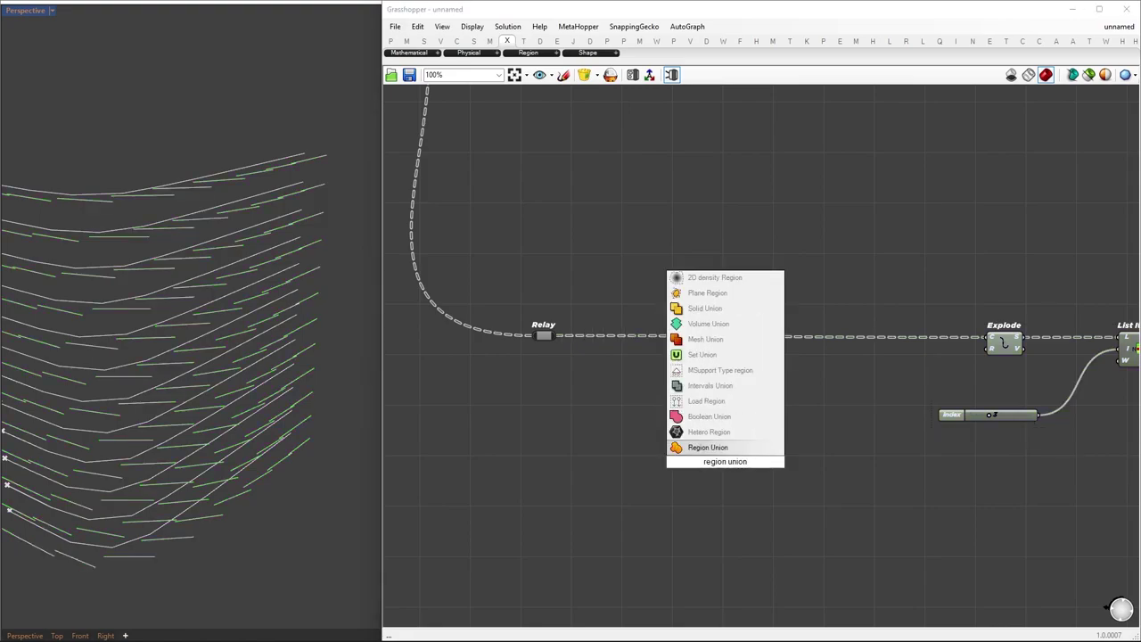
pyautogui.press('Return')
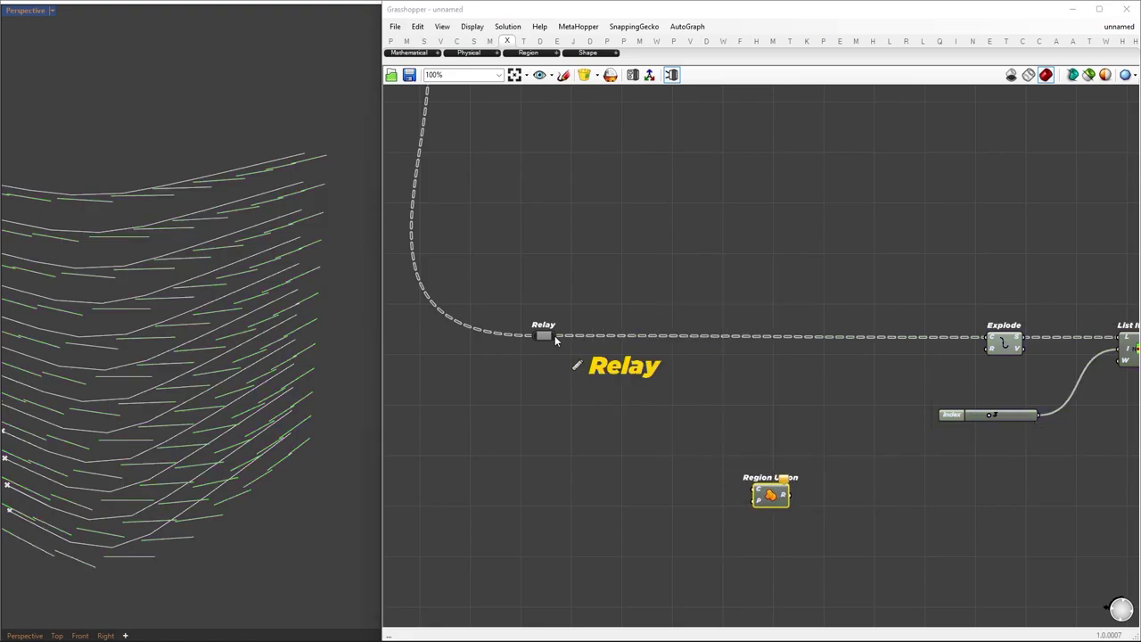
pyautogui.moveTo(776, 470); pyautogui.dragTo(1011, 513)
# Insert a Relay on the wire into Region Union and align Region Union beneath List Item
pyautogui.doubleClick(860, 484)
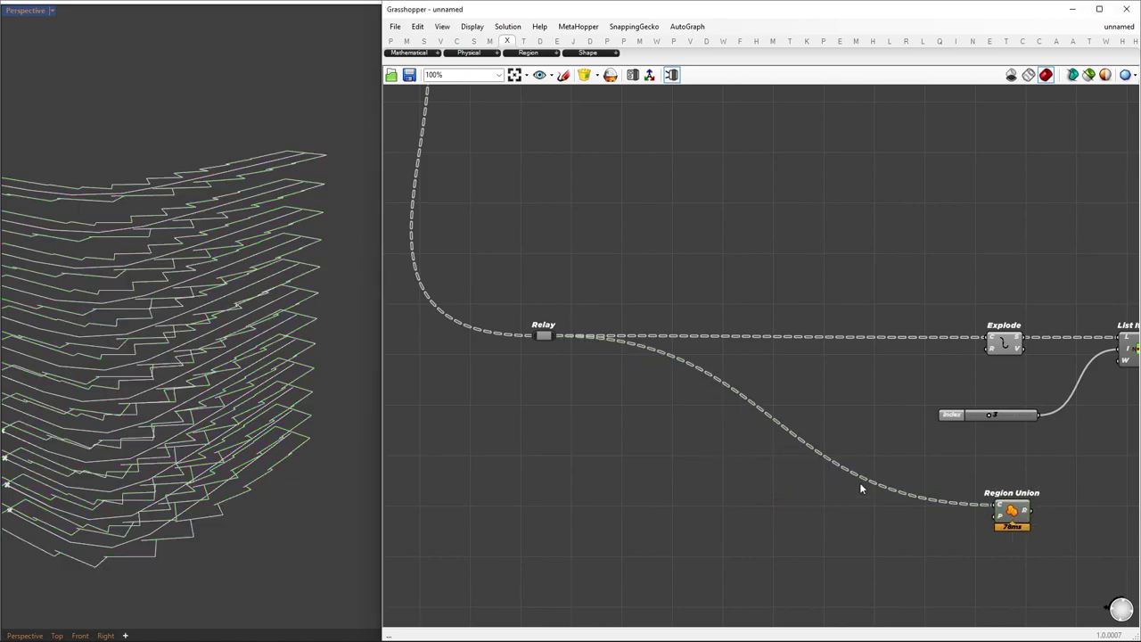
pyautogui.moveTo(924, 462); pyautogui.dragTo(513, 414, button='right')
pyautogui.moveTo(601, 462); pyautogui.dragTo(726, 450)
pyautogui.scroll(5, 214, 446)
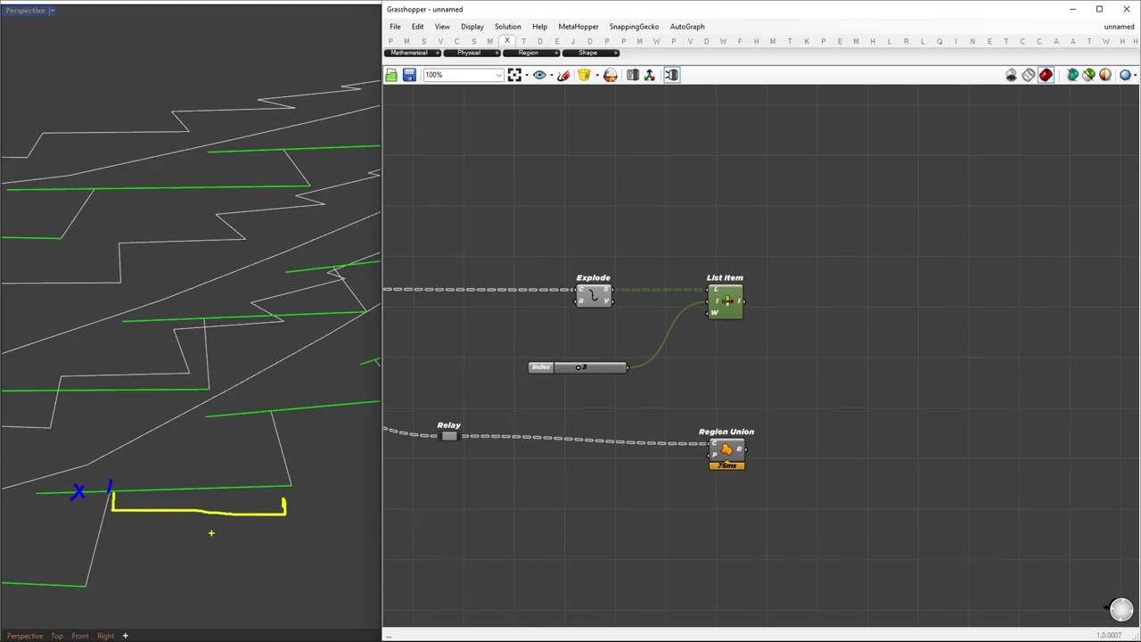
pyautogui.moveTo(733, 449); pyautogui.dragTo(734, 445)
# Attach a Param Viewer to the List Item output and another to the Region Union output to compare their data trees
pyautogui.moveTo(929, 339); pyautogui.dragTo(879, 342, button='right')
pyautogui.doubleClick(891, 297)
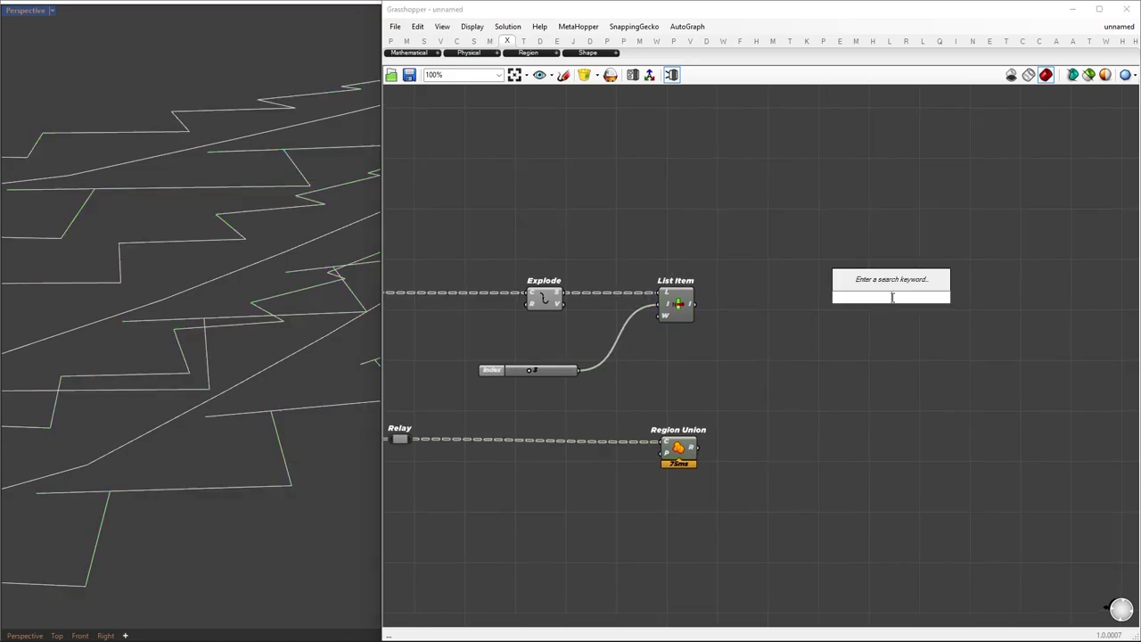
pyautogui.write('param viewer')
pyautogui.press('Return')
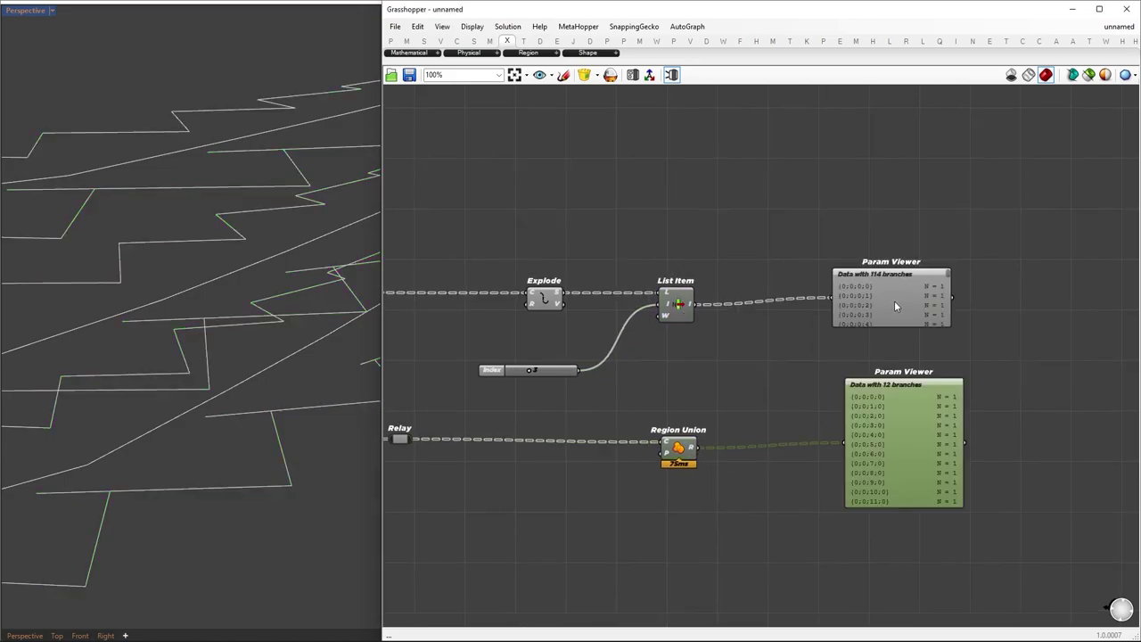
pyautogui.moveTo(891, 300); pyautogui.dragTo(897, 304)
pyautogui.click(734, 347)
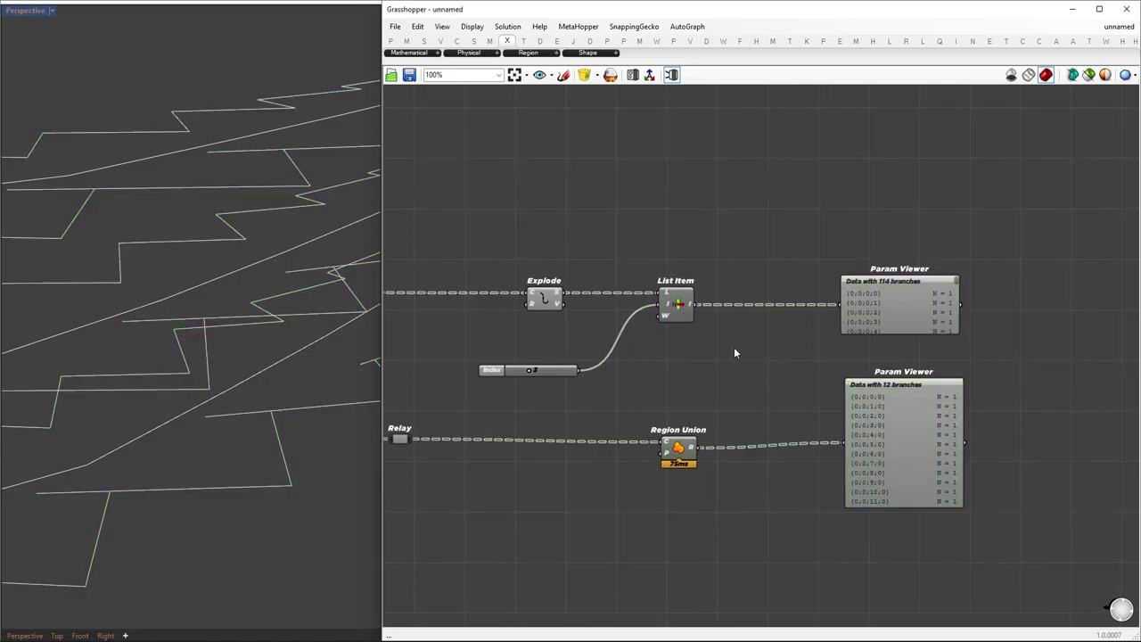
# Insert a Trim Tree between List Item and its Param Viewer, and move both viewers further along the canvas
pyautogui.doubleClick(733, 347)
pyautogui.write('trim tree')
pyautogui.press('Return')
pyautogui.moveTo(748, 355); pyautogui.dragTo(838, 305)
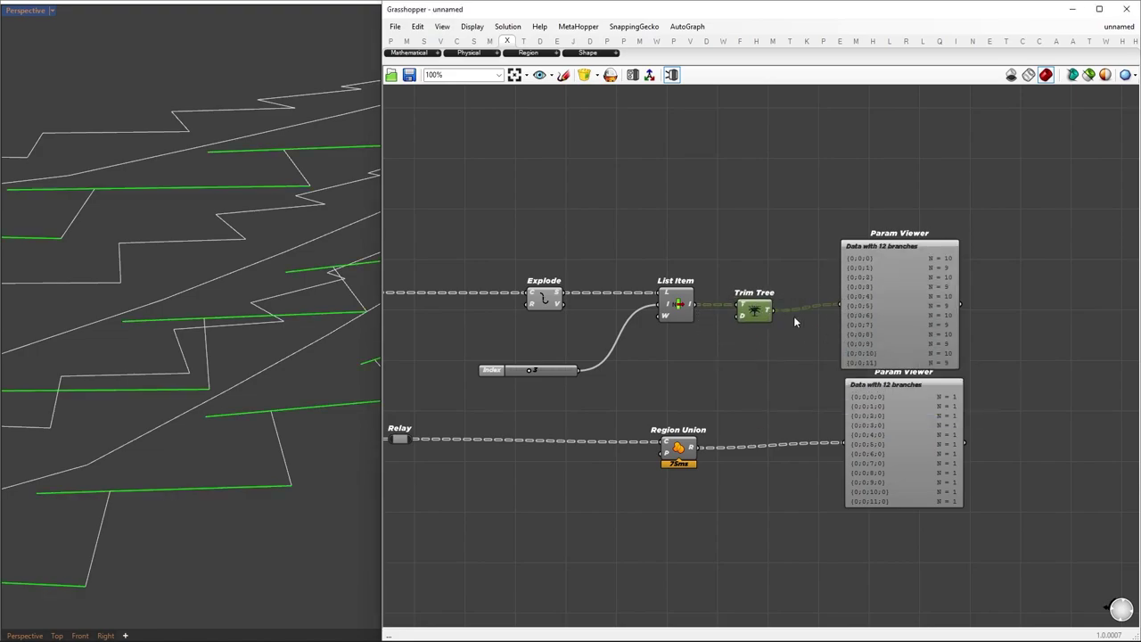
pyautogui.moveTo(794, 321); pyautogui.dragTo(565, 281, button='right')
pyautogui.moveTo(789, 406); pyautogui.dragTo(907, 300)
pyautogui.click(788, 322)
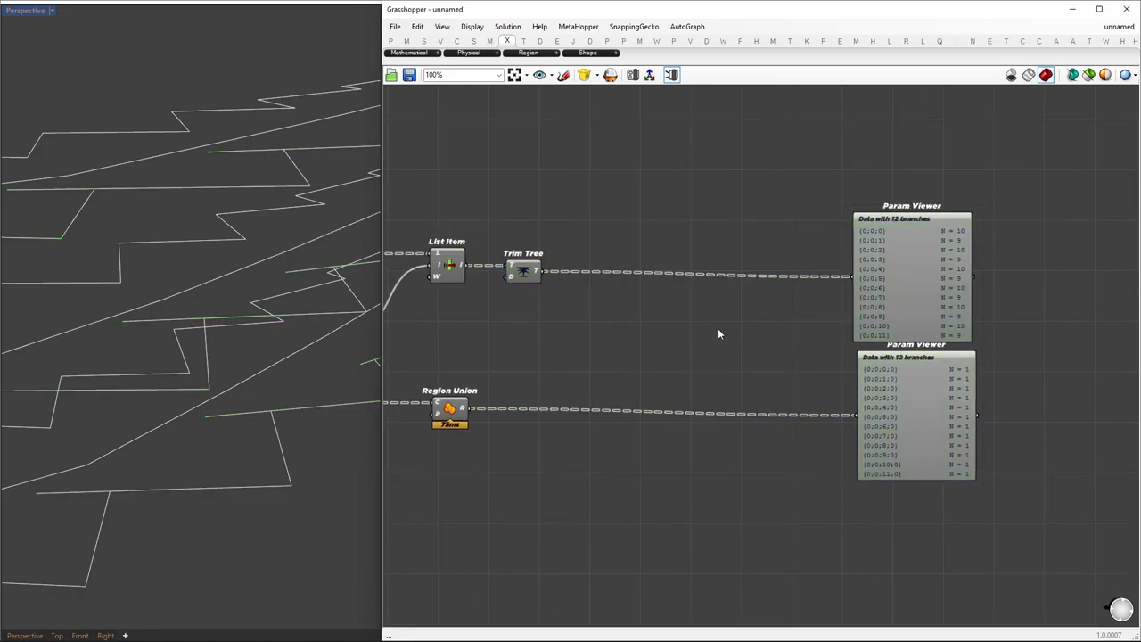
# Add a Curve | Curve intersection, feeding the Trim Tree edges into A and the Region Union curves into B
pyautogui.doubleClick(717, 330)
pyautogui.write('ccx')
pyautogui.press('Return')
pyautogui.moveTo(546, 272); pyautogui.dragTo(463, 408)
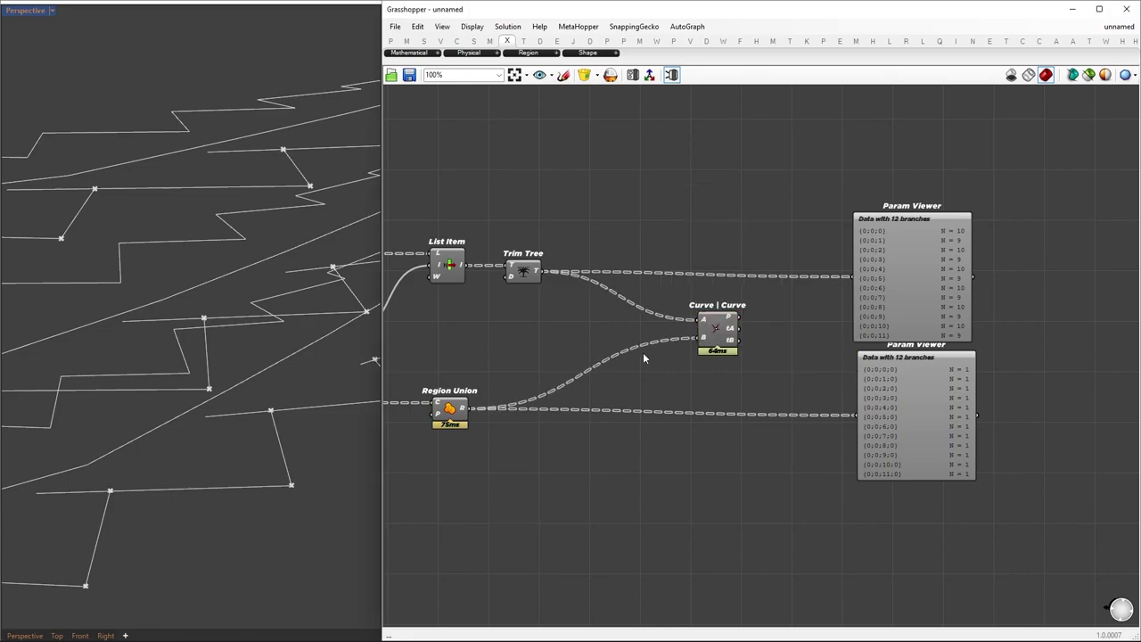
pyautogui.moveTo(716, 331); pyautogui.dragTo(711, 329)
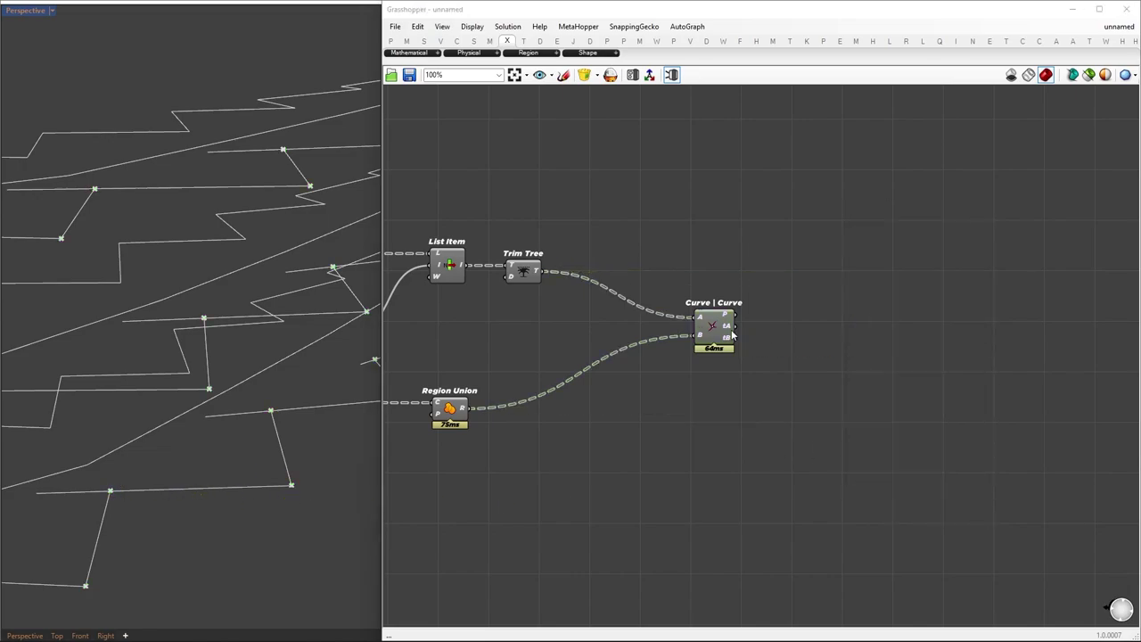
# Line up Curve | Curve with Region Union and connect its intersection points to a new PolyLine component
pyautogui.moveTo(719, 331); pyautogui.dragTo(702, 404)
pyautogui.doubleClick(811, 394)
pyautogui.write('poly')
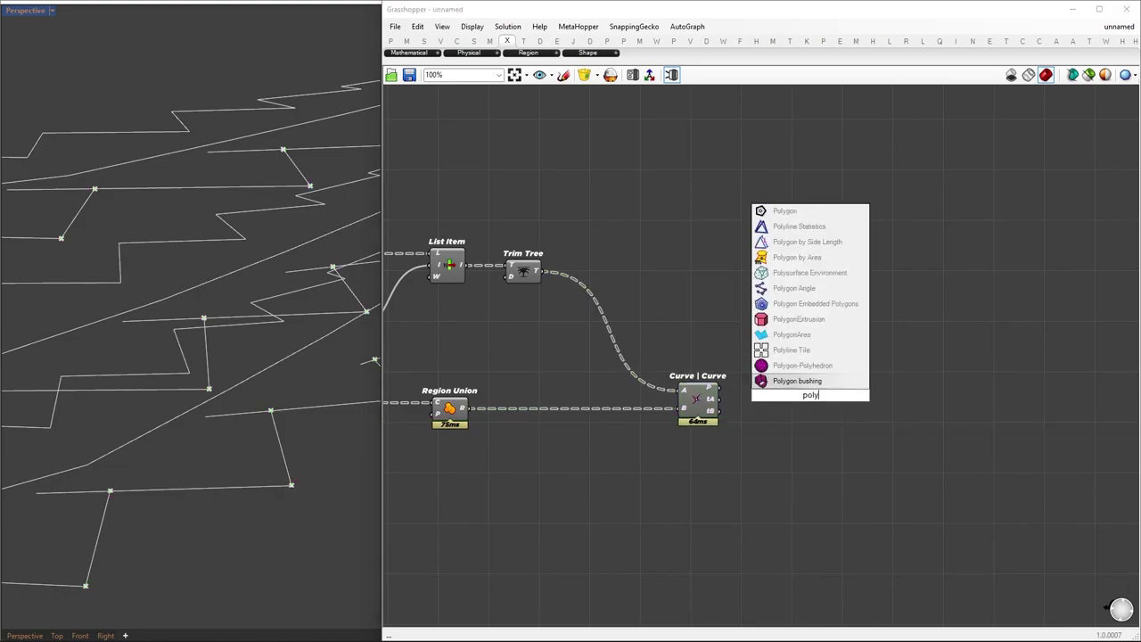
pyautogui.press('Return')
pyautogui.moveTo(789, 389); pyautogui.dragTo(828, 393)
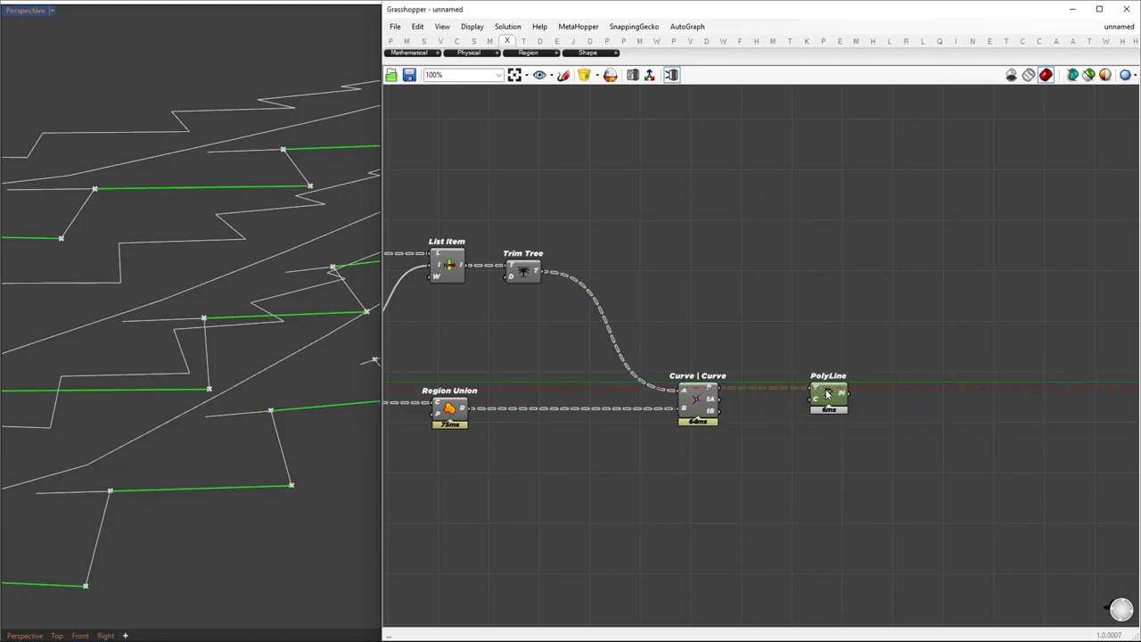
# Turn off the preview of List Item, Trim Tree, Region Union and Curve | Curve
pyautogui.moveTo(529, 220); pyautogui.dragTo(748, 553)
pyautogui.middleClick(748, 515)
pyautogui.click(791, 481)
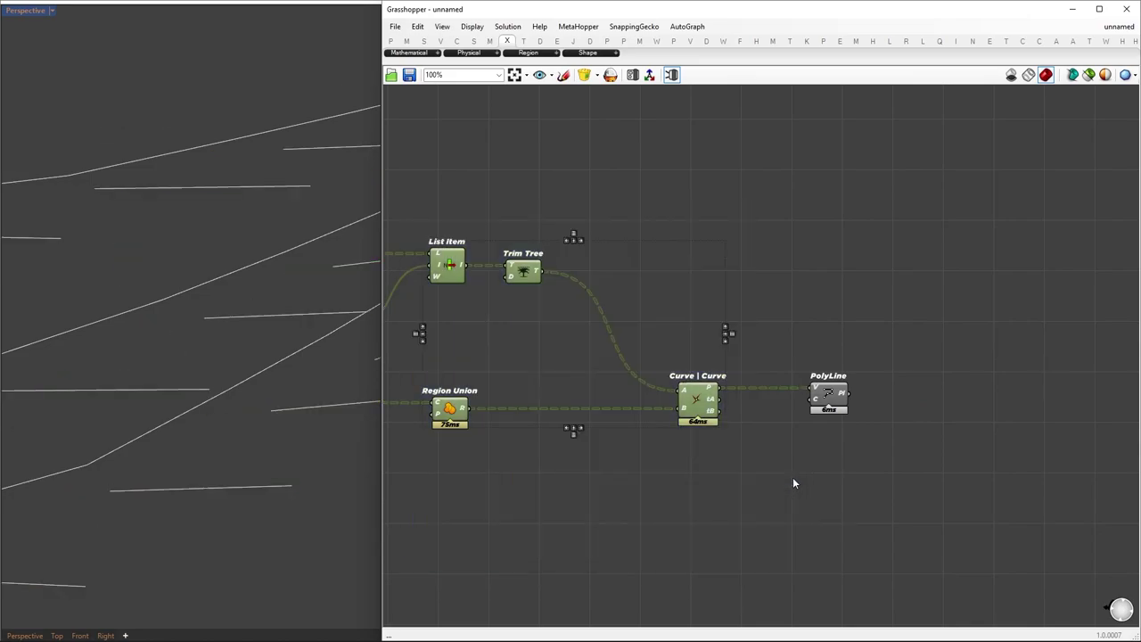
# Add an Extrude component for the PolyLine output with a Unit Z vector as its direction
pyautogui.doubleClick(921, 393)
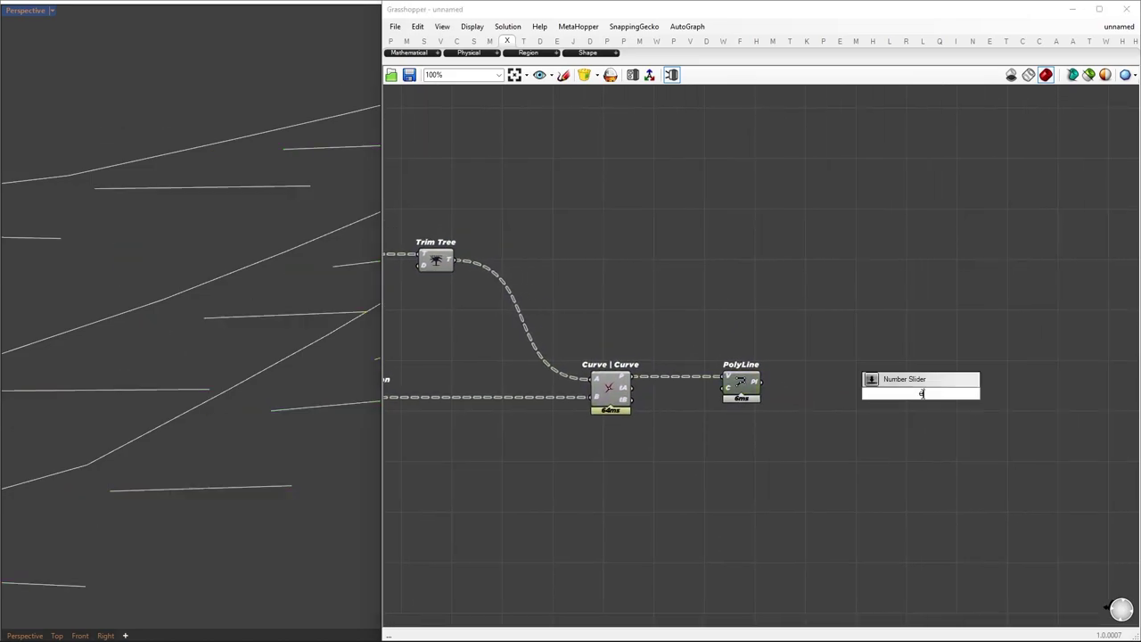
pyautogui.write('extrude')
pyautogui.press('Return')
pyautogui.moveTo(755, 382); pyautogui.dragTo(773, 501)
pyautogui.click(882, 513)
pyautogui.scroll(-5, 300, 409)
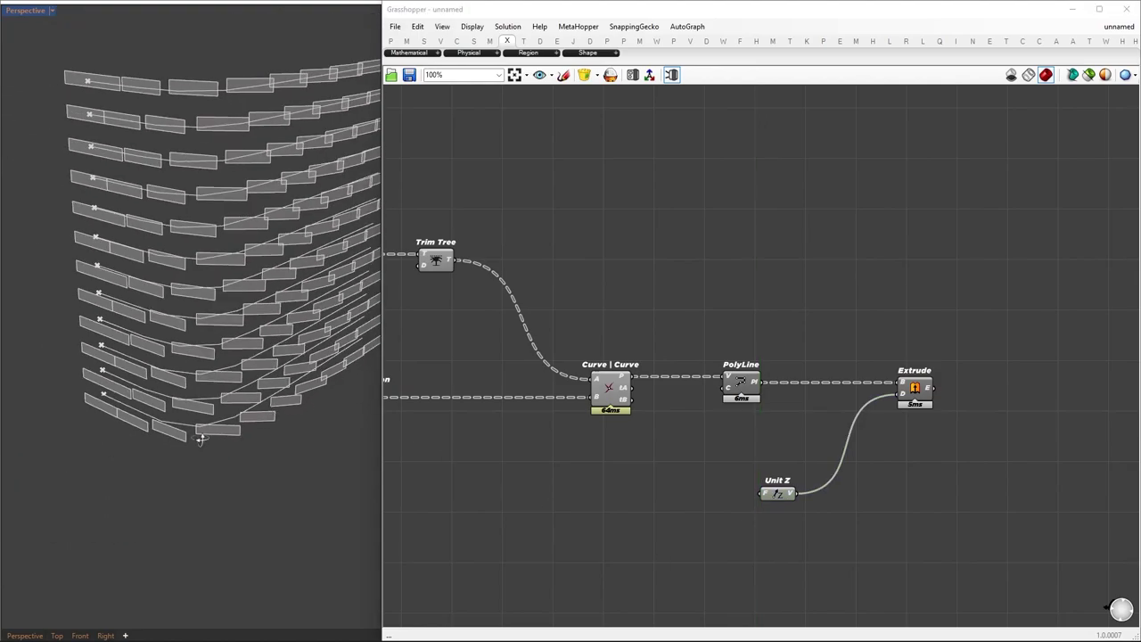
# Drive Unit Z's factor with the lower of the two sliders feeding Multiplication at the start of the definition
pyautogui.moveTo(201, 438); pyautogui.dragTo(253, 426, button='right')
pyautogui.keyDown('ctrl'); pyautogui.moveTo(1056, 372); pyautogui.dragTo(1044, 443, button='right'); pyautogui.keyUp('ctrl')
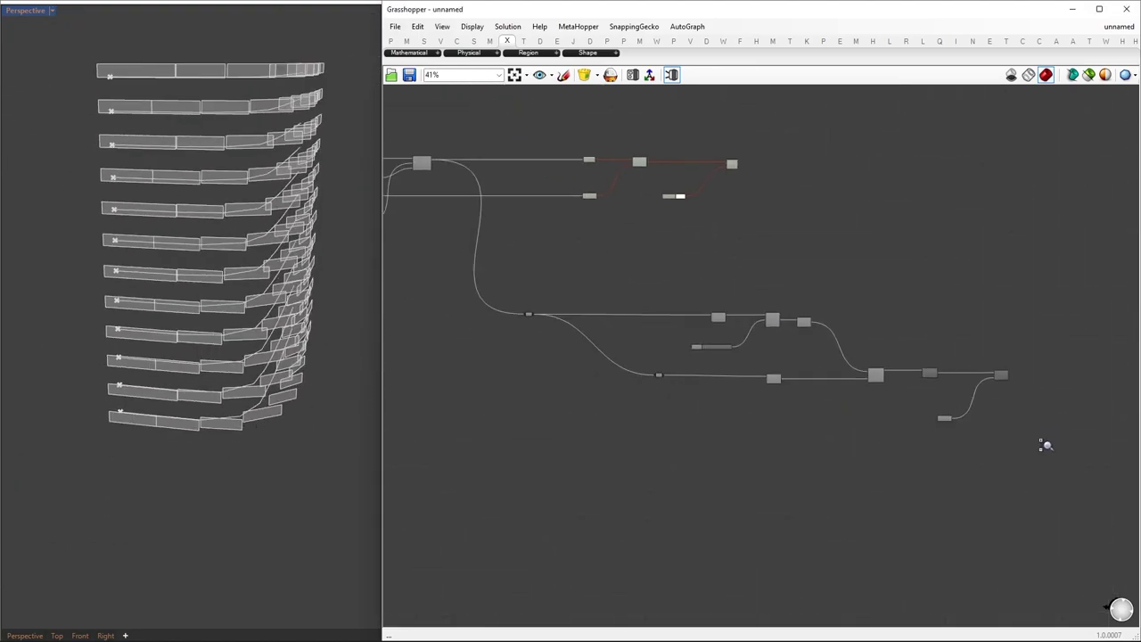
pyautogui.moveTo(517, 358); pyautogui.dragTo(922, 365, button='right')
pyautogui.moveTo(436, 358); pyautogui.dragTo(1115, 367, button='right')
pyautogui.moveTo(624, 368); pyautogui.dragTo(1040, 367, button='right')
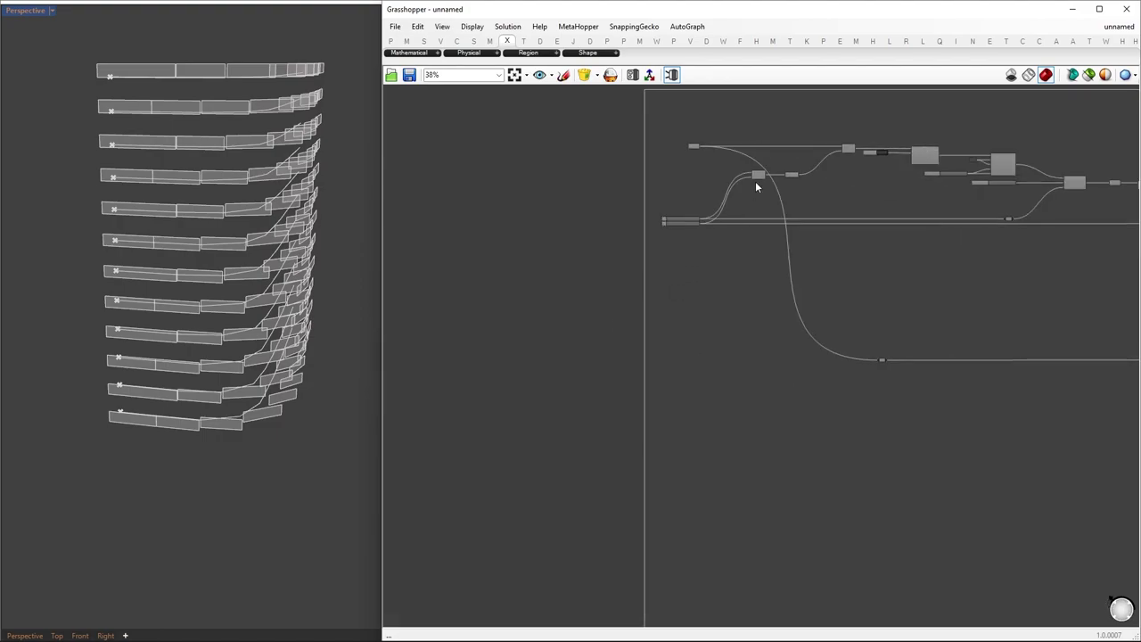
pyautogui.scroll(7, 698, 227)
pyautogui.moveTo(661, 251); pyautogui.dragTo(535, 331)
pyautogui.scroll(-15, 419, 287)
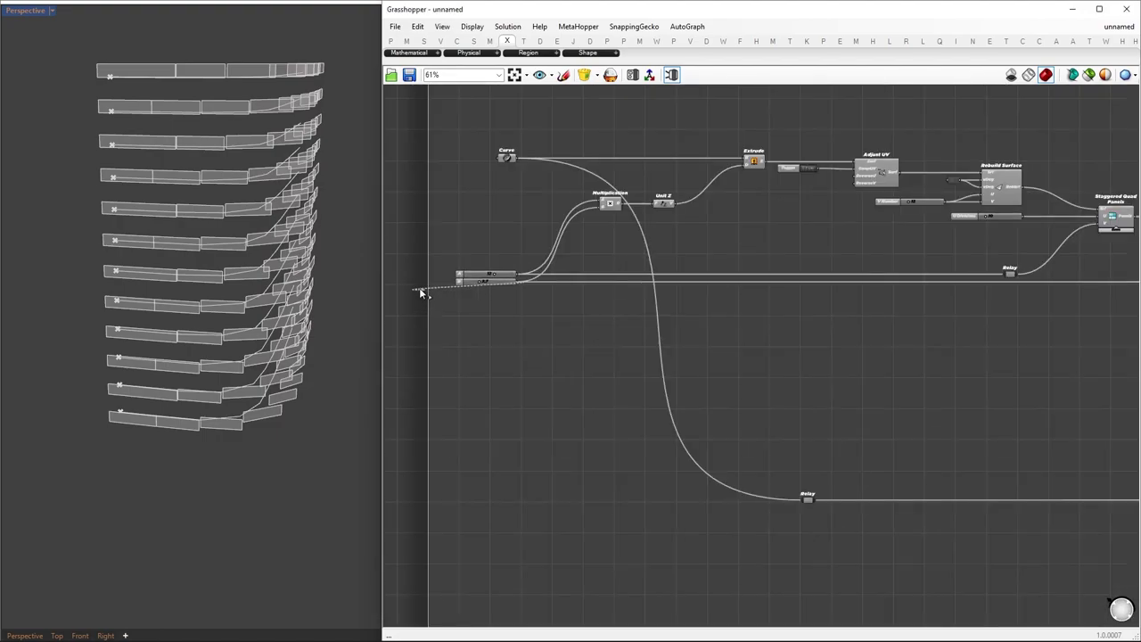
pyautogui.moveTo(418, 289); pyautogui.dragTo(995, 337)
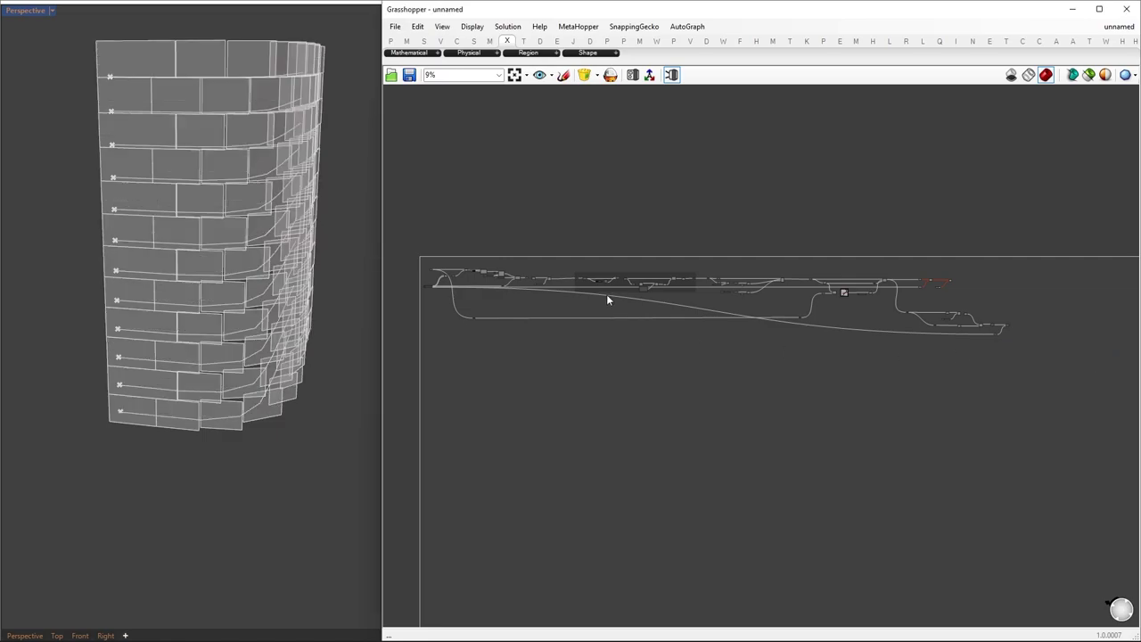
# Insert a Relay on the long slider wire to Unit Z and inspect the extruded panels from different sides
pyautogui.moveTo(606, 298); pyautogui.dragTo(524, 336)
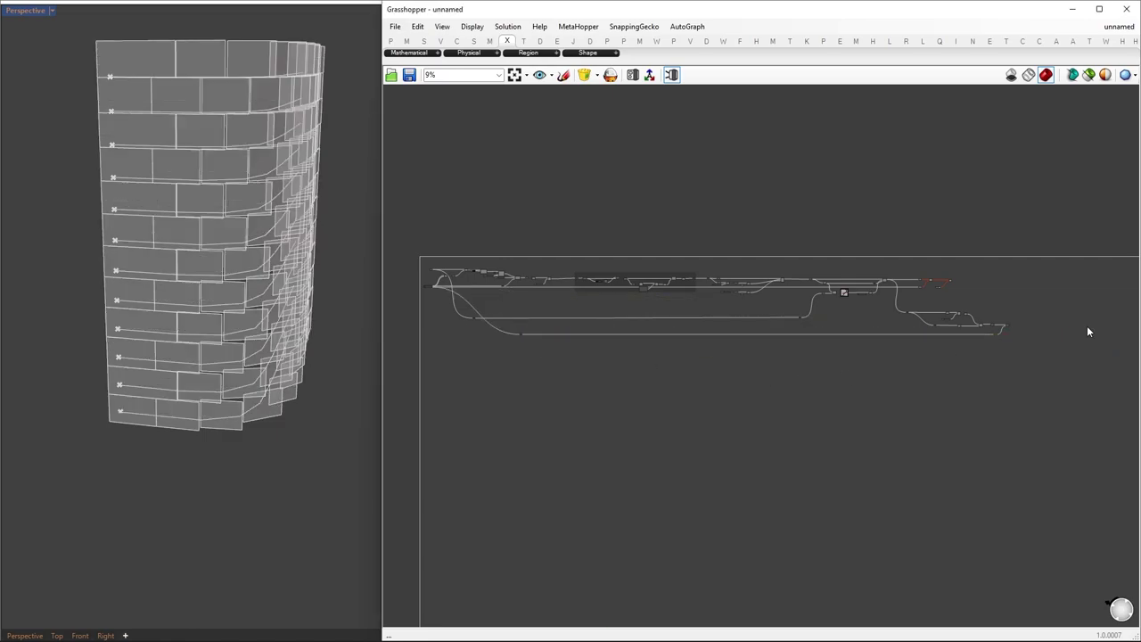
pyautogui.scroll(10, 1057, 331)
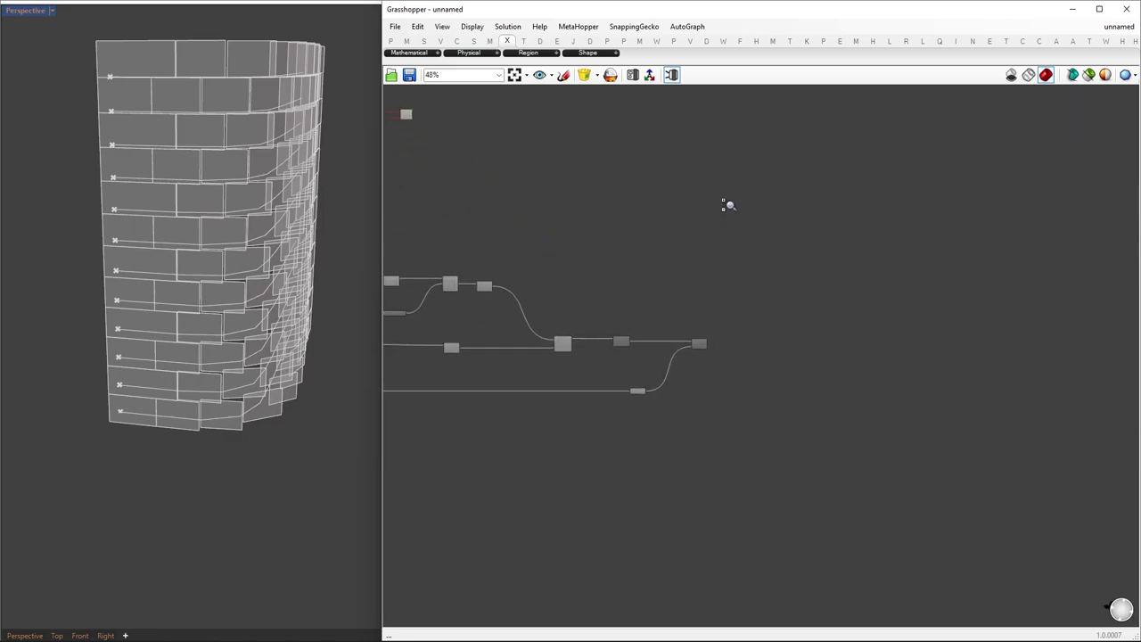
pyautogui.click(670, 322)
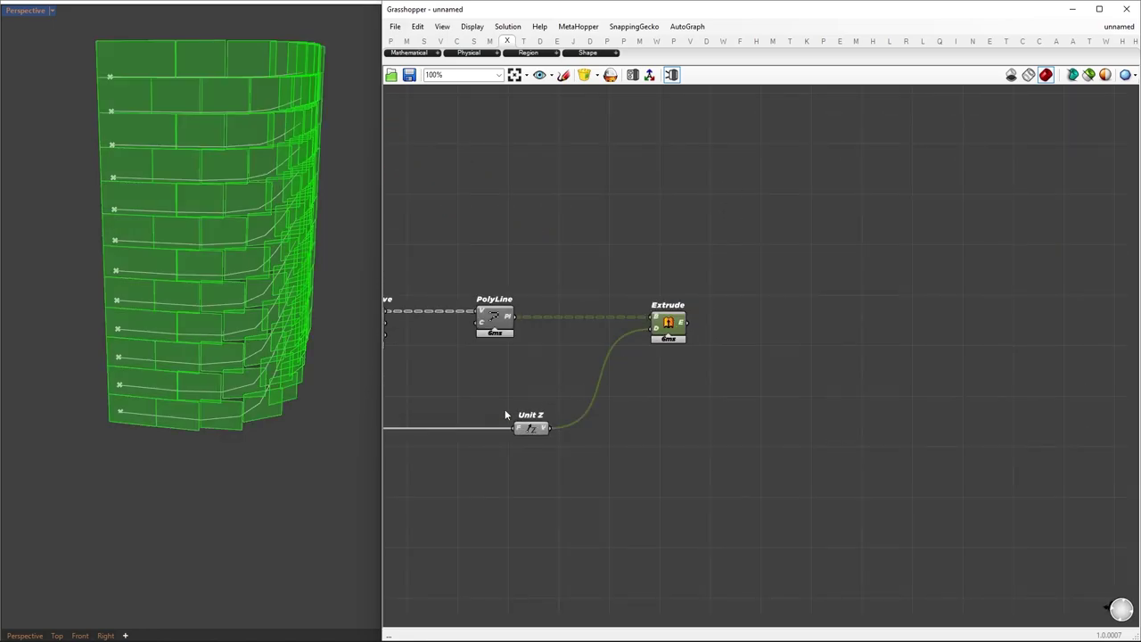
pyautogui.moveTo(301, 376); pyautogui.dragTo(181, 362, button='right')
pyautogui.scroll(-6, 228, 395)
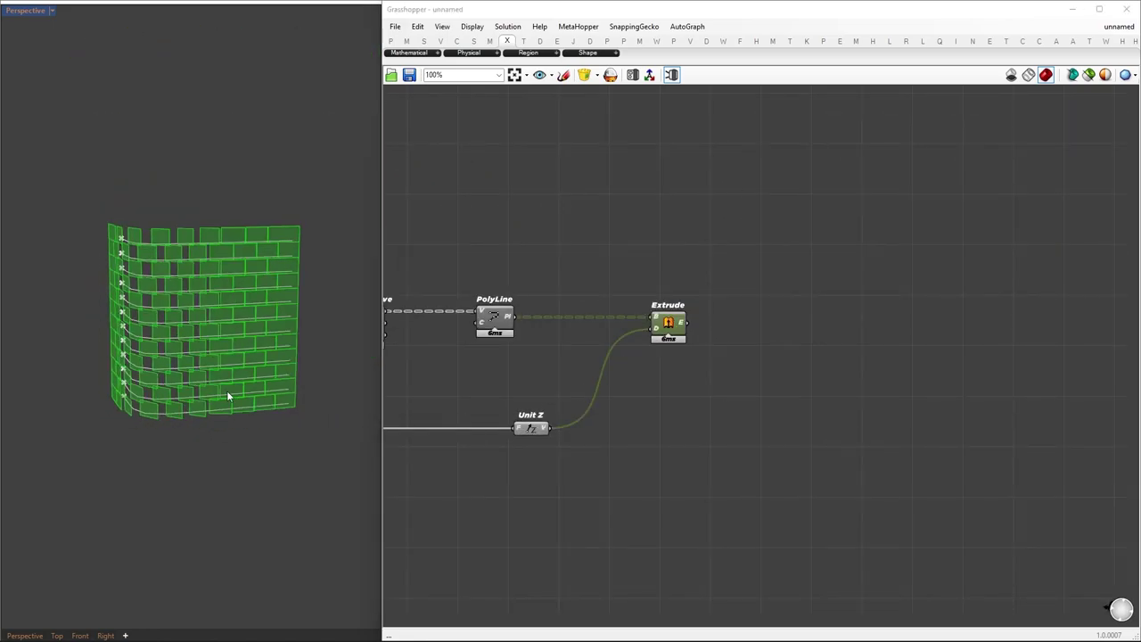
pyautogui.scroll(6, 230, 395)
pyautogui.moveTo(230, 395); pyautogui.dragTo(295, 403, button='right')
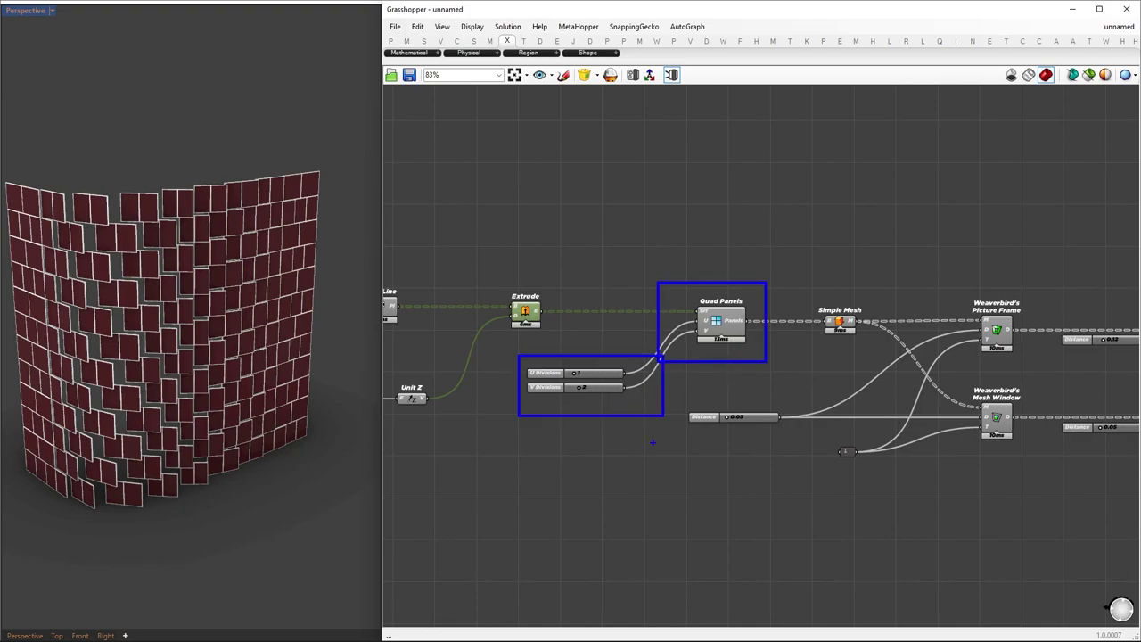
# Examine the panel chain from Quad Panels through Simple Mesh, Weaverbird's Picture Frame and Mesh Window, and Offset Mesh to Custom Preview
pyautogui.press('Escape')
pyautogui.moveTo(811, 346); pyautogui.dragTo(605, 364, button='right')
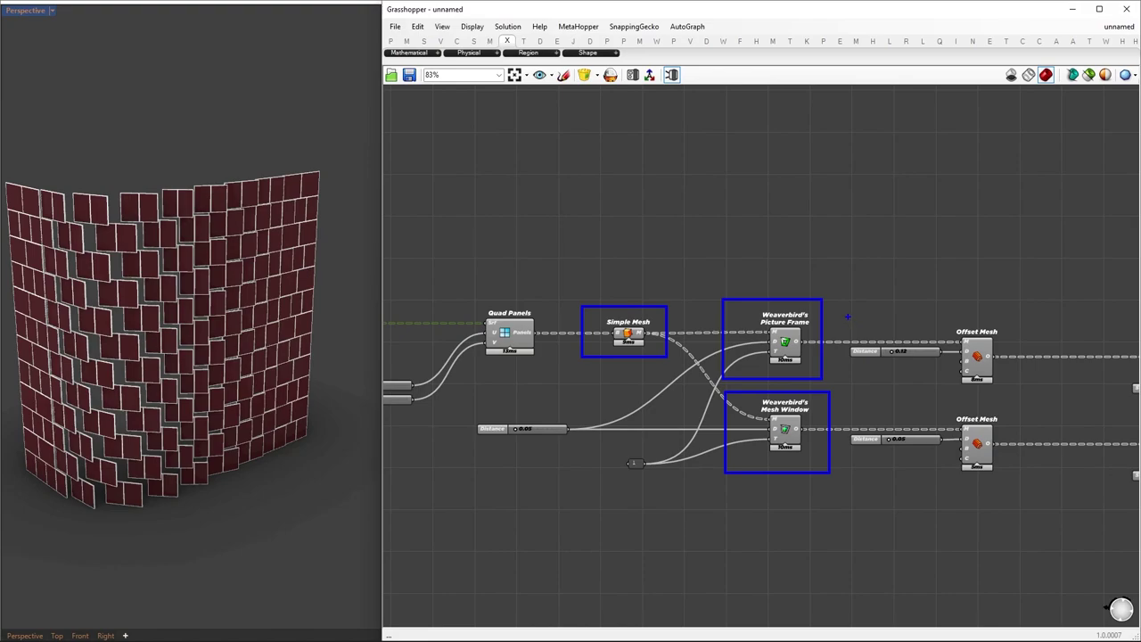
pyautogui.moveTo(1076, 386); pyautogui.dragTo(793, 386, button='right')
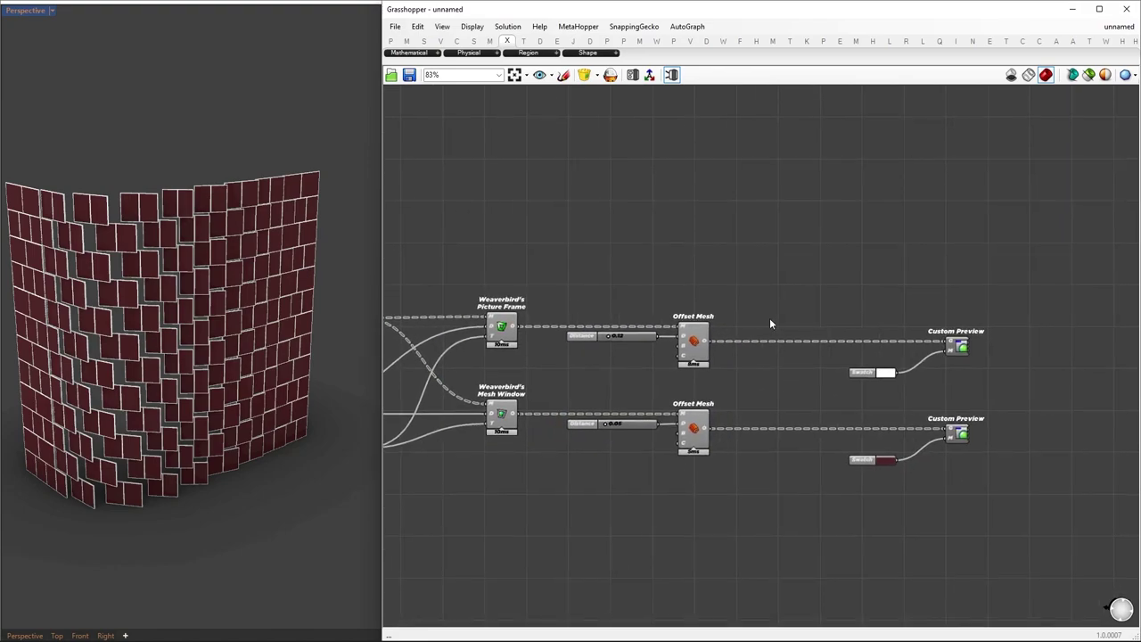
pyautogui.hotkey('ctrl', '2')
pyautogui.moveTo(775, 281)
pyautogui.keyDown('ctrl'); pyautogui.mouseDown()
pyautogui.moveTo(1029, 573)
pyautogui.moveTo(1022, 501)
pyautogui.mouseUp(); pyautogui.keyUp('ctrl')
pyautogui.press('Escape')
# Switch the Perspective viewport to a shaded display mode
pyautogui.click(53, 12)
pyautogui.click(41, 68)
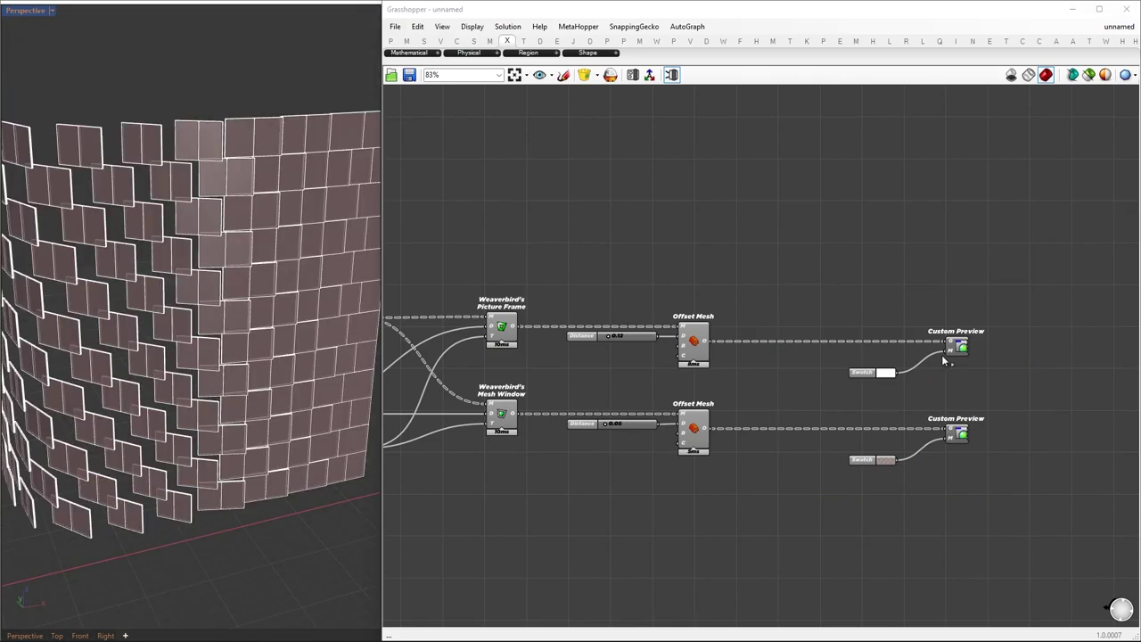
pyautogui.scroll(-6, 941, 354)
# Group all the panel components, from the edge relay to the Custom Previews, and name the group panels
pyautogui.moveTo(646, 322)
pyautogui.mouseDown(button='right')
pyautogui.moveTo(810, 305)
pyautogui.moveTo(702, 309)
pyautogui.moveTo(730, 315)
pyautogui.mouseUp(button='right')
pyautogui.moveTo(451, 261); pyautogui.dragTo(1095, 426)
pyautogui.hotkey('ctrl', 'g')
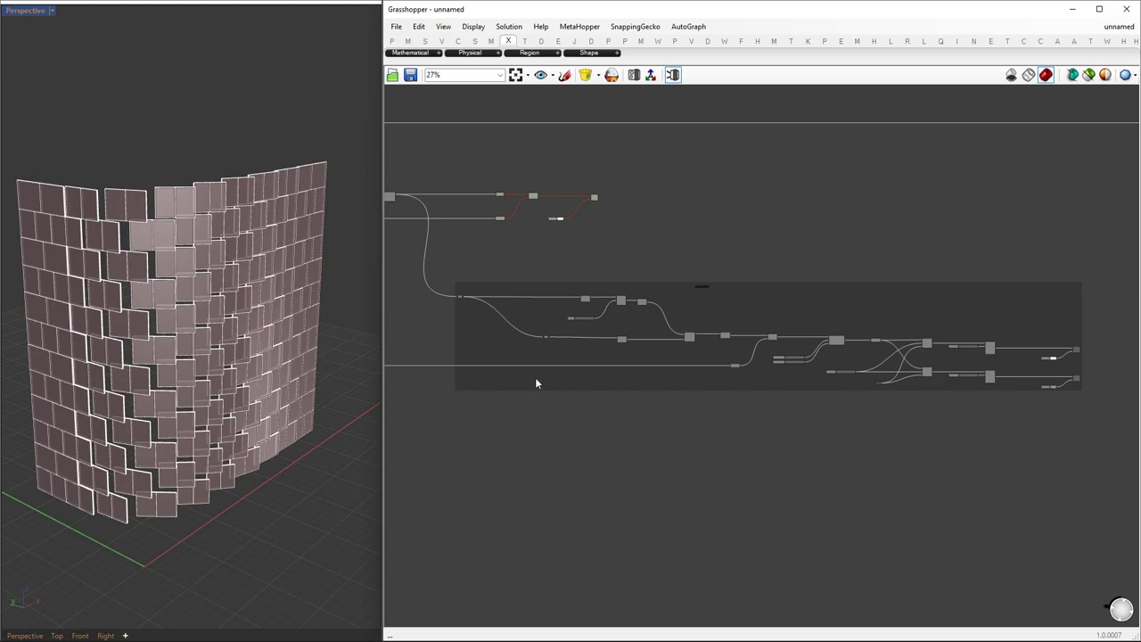
# Add a Curve parameter below the panels group and feed it the Region Union curves
pyautogui.scroll(5, 616, 331)
pyautogui.moveTo(876, 371); pyautogui.dragTo(756, 360, button='right')
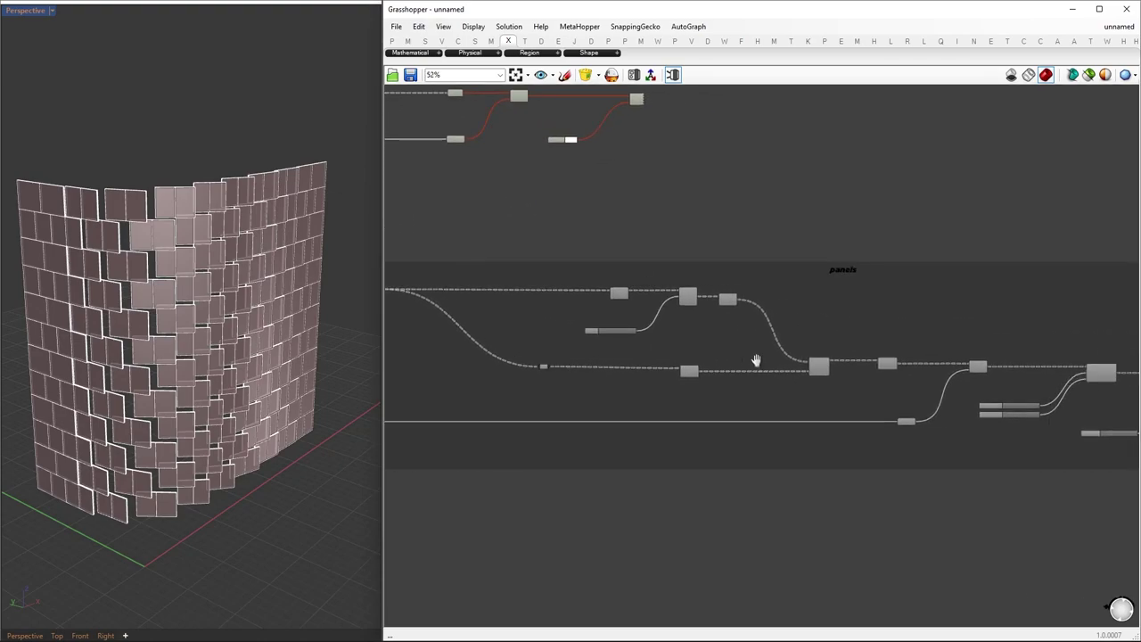
pyautogui.scroll(2, 756, 360)
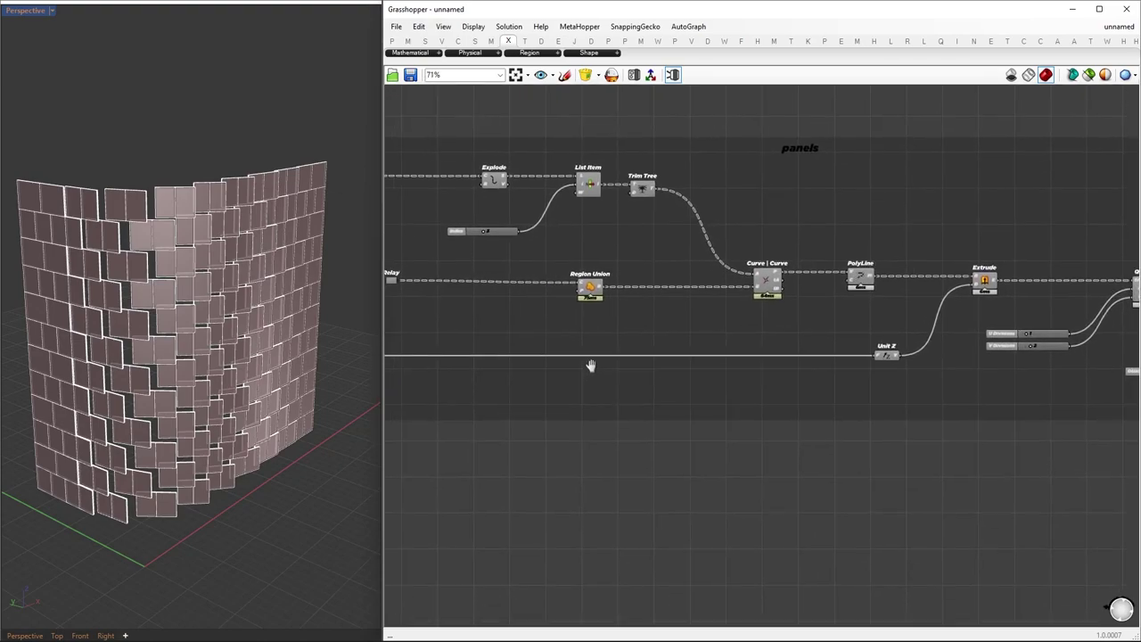
pyautogui.doubleClick(722, 517)
pyautogui.write('crv')
pyautogui.click(694, 488)
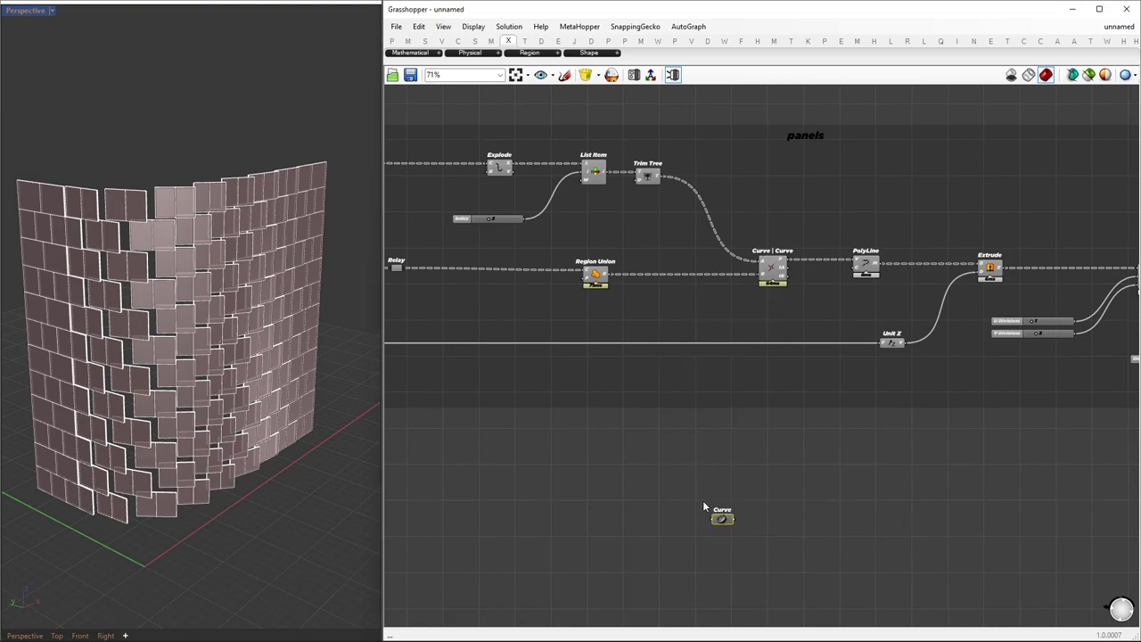
pyautogui.moveTo(711, 522); pyautogui.dragTo(713, 520)
pyautogui.moveTo(724, 521); pyautogui.dragTo(803, 573)
pyautogui.moveTo(835, 535); pyautogui.dragTo(722, 427, button='right')
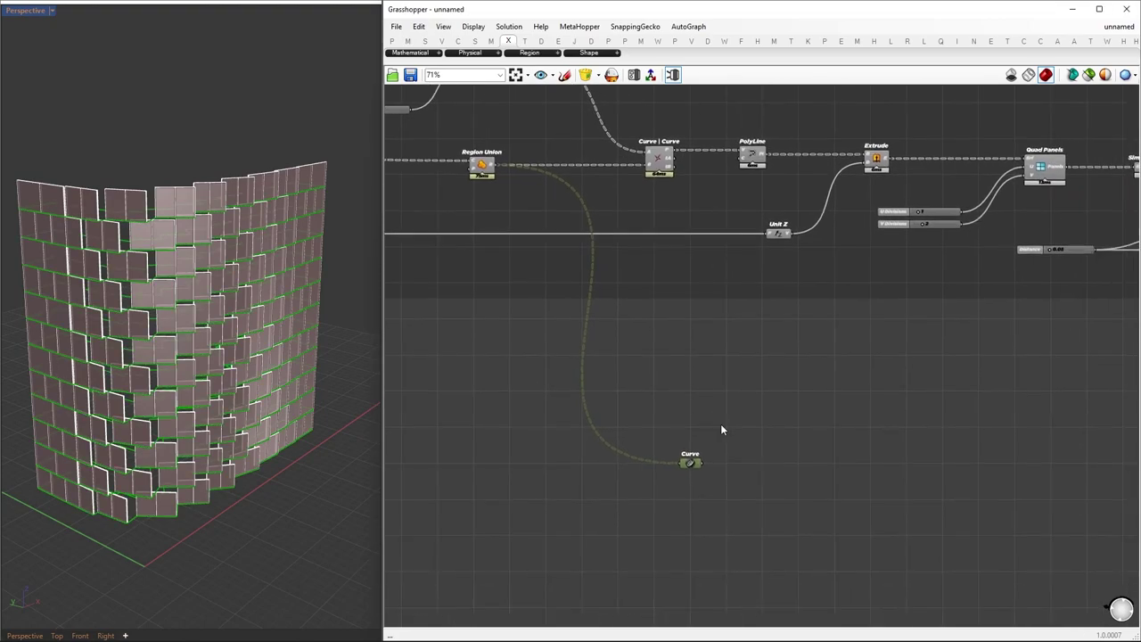
# Add a second Curve parameter below the panels group and feed it the PolyLine output
pyautogui.moveTo(816, 473); pyautogui.dragTo(643, 466, button='right')
pyautogui.doubleClick(709, 428)
pyautogui.write('crv')
pyautogui.moveTo(596, 150); pyautogui.dragTo(698, 427)
pyautogui.moveTo(710, 429); pyautogui.dragTo(834, 508)
# Align the Region Union Curve parameter beneath the PolyLine one and inspect its outlines on the building
pyautogui.moveTo(865, 526); pyautogui.dragTo(1057, 404, button='right')
pyautogui.moveTo(1027, 386); pyautogui.dragTo(792, 465)
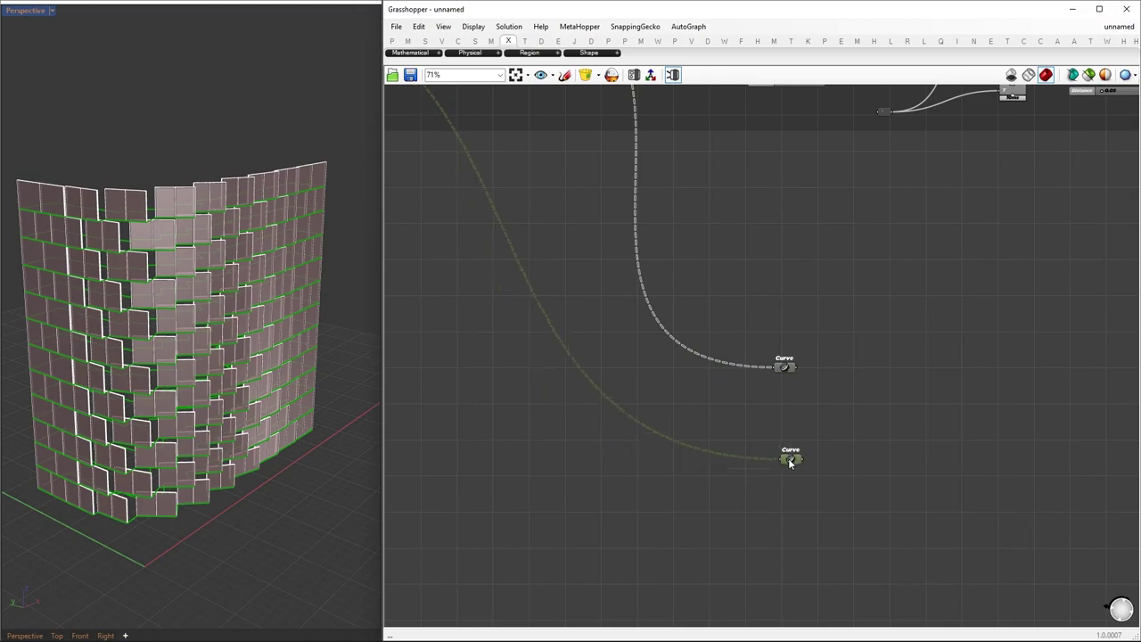
pyautogui.moveTo(842, 330); pyautogui.dragTo(789, 512)
pyautogui.click(796, 517)
pyautogui.scroll(4, 559, 390)
pyautogui.moveTo(655, 445); pyautogui.dragTo(835, 552)
pyautogui.moveTo(169, 511); pyautogui.dragTo(261, 483, button='right')
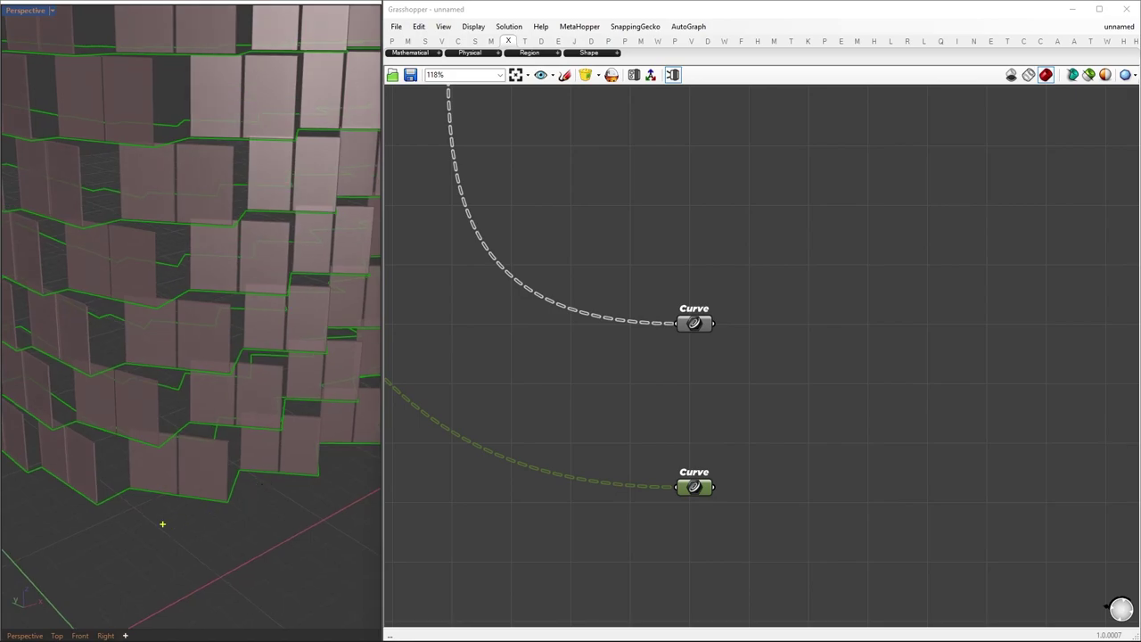
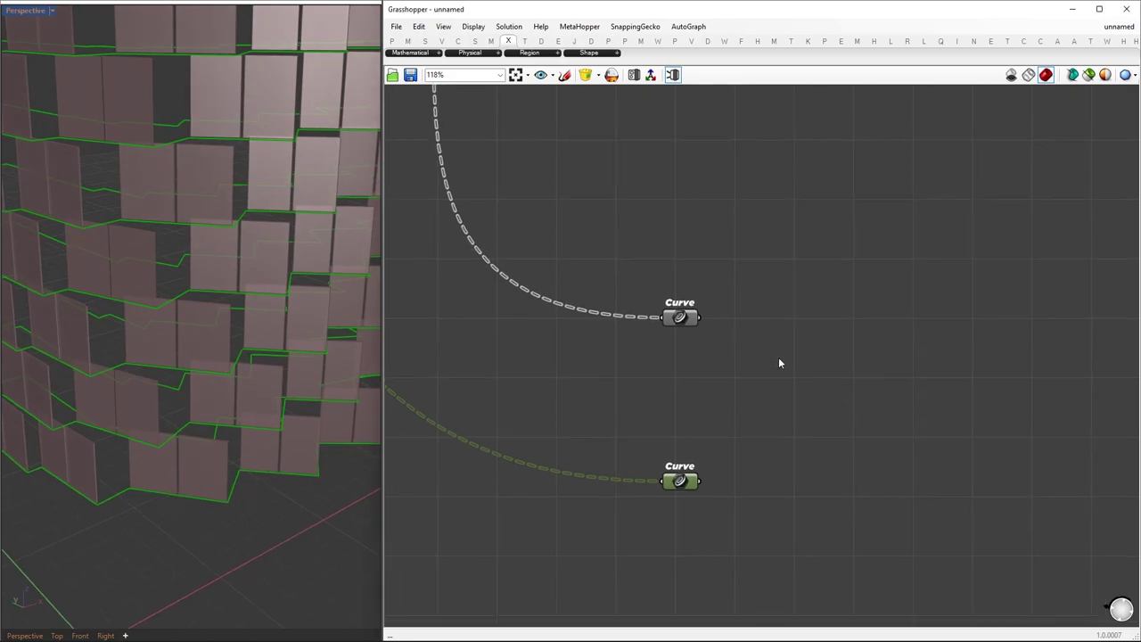
# Attach a Param Viewer to each of the two Curve parameters and move both viewers further along the canvas
pyautogui.moveTo(649, 278); pyautogui.dragTo(788, 385)
pyautogui.moveTo(848, 426); pyautogui.dragTo(694, 411, button='right')
pyautogui.doubleClick(816, 300)
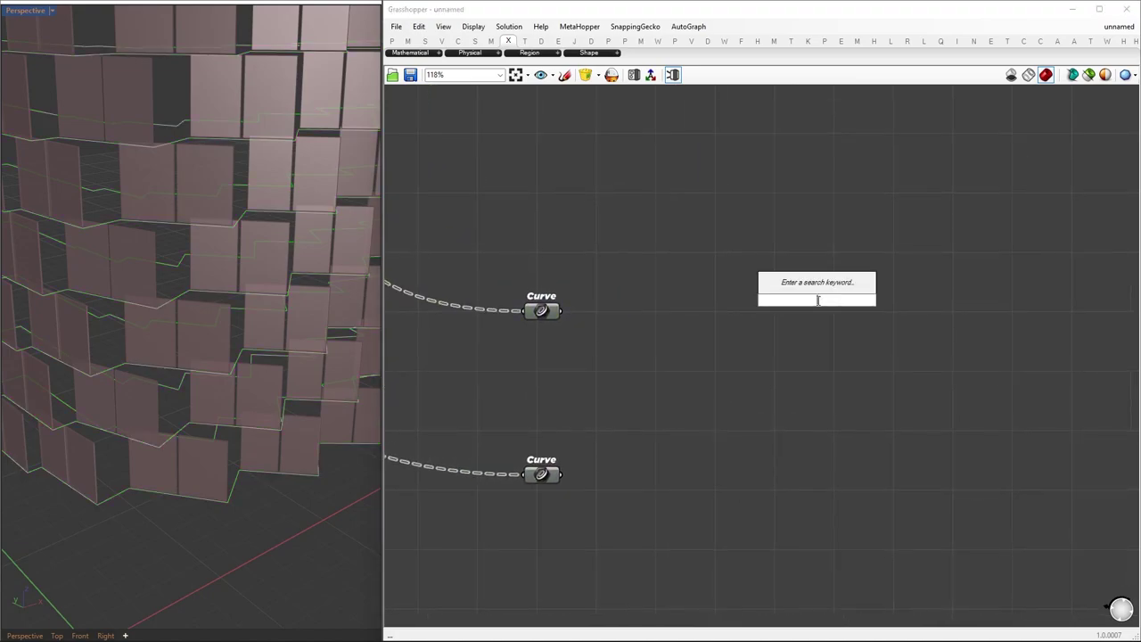
pyautogui.write('param viewer')
pyautogui.press('Return')
pyautogui.moveTo(561, 310); pyautogui.dragTo(747, 300)
pyautogui.moveTo(795, 292); pyautogui.dragTo(836, 451)
pyautogui.moveTo(761, 465); pyautogui.dragTo(788, 458)
pyautogui.moveTo(773, 383); pyautogui.dragTo(705, 332, button='right')
pyautogui.moveTo(732, 257); pyautogui.dragTo(941, 267)
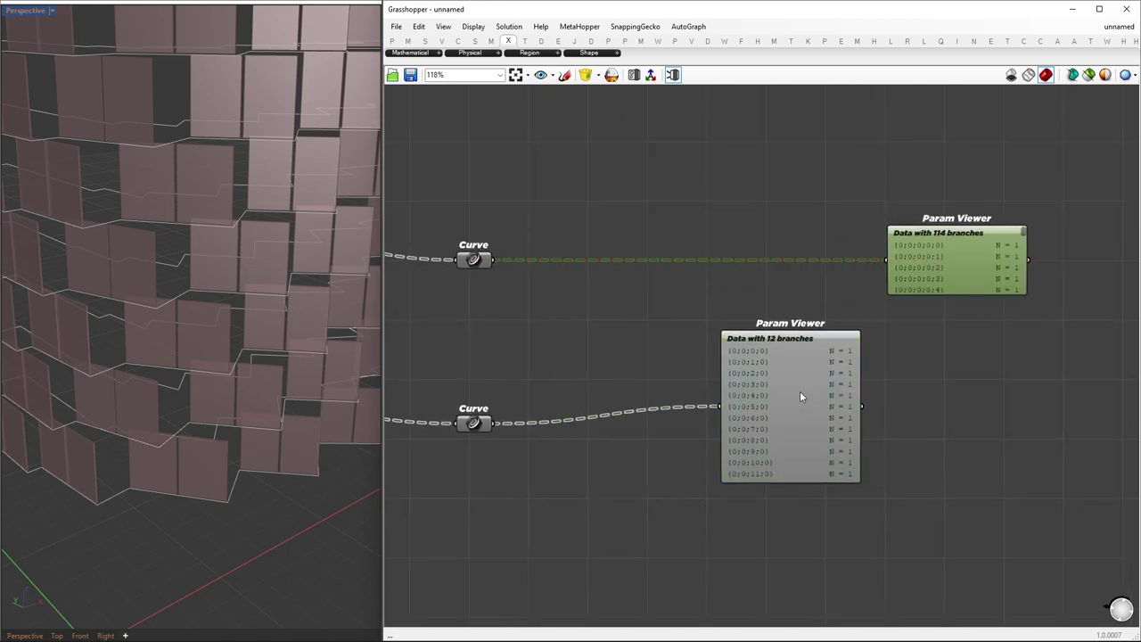
pyautogui.moveTo(805, 395); pyautogui.dragTo(965, 412)
# Add an Explode component to the Region Union curves and feed its segments to the lower Param Viewer
pyautogui.doubleClick(602, 487)
pyautogui.write('explode')
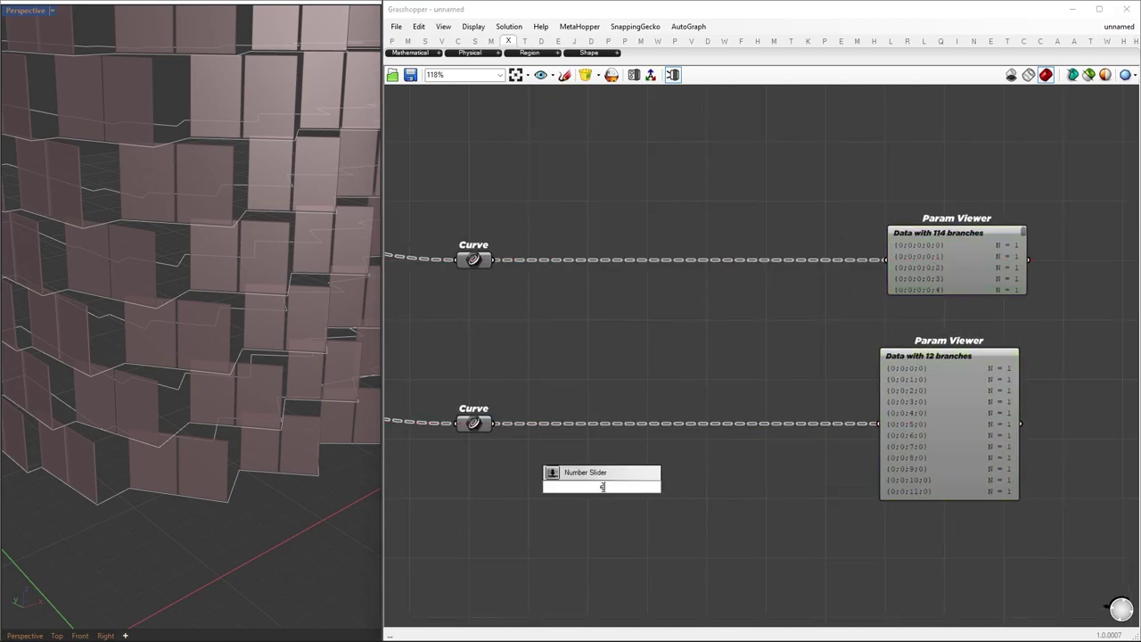
pyautogui.press('Return')
pyautogui.moveTo(493, 423); pyautogui.dragTo(913, 423)
pyautogui.moveTo(922, 422); pyautogui.dragTo(941, 423)
pyautogui.moveTo(766, 343); pyautogui.dragTo(761, 342, button='right')
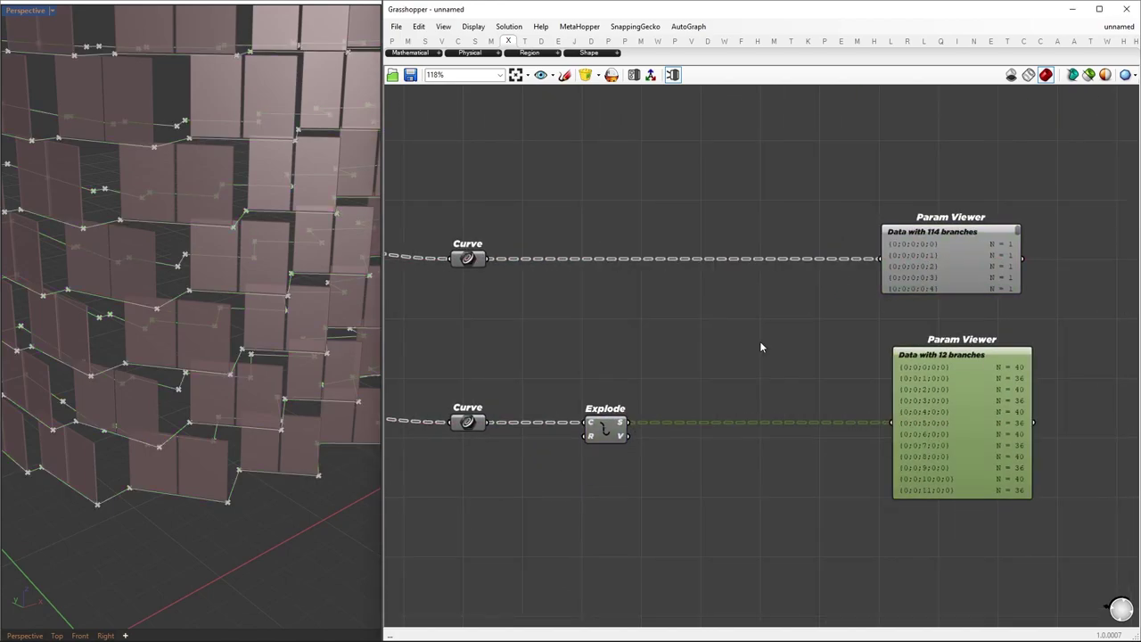
# Add a Trim Tree to the PolyLine Curve parameter, feed its output to the upper Param Viewer, and align it above Explode
pyautogui.keyDown('alt'); pyautogui.moveTo(767, 339); pyautogui.dragTo(808, 340); pyautogui.keyUp('alt')
pyautogui.doubleClick(722, 313)
pyautogui.write('trim tree')
pyautogui.press('Return')
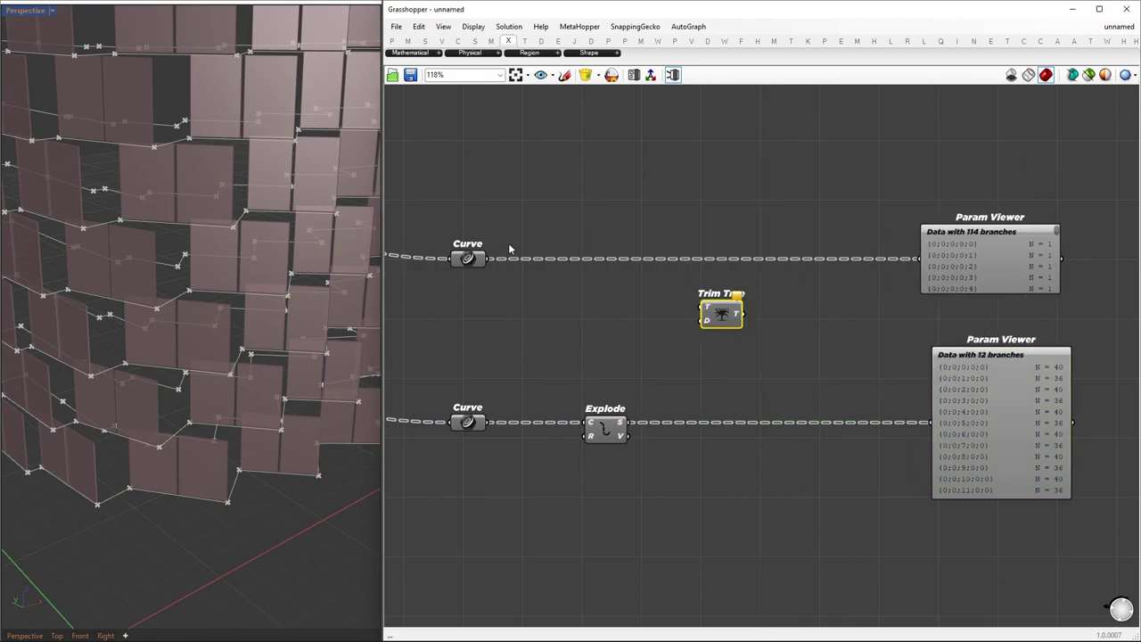
pyautogui.moveTo(485, 259); pyautogui.dragTo(762, 311)
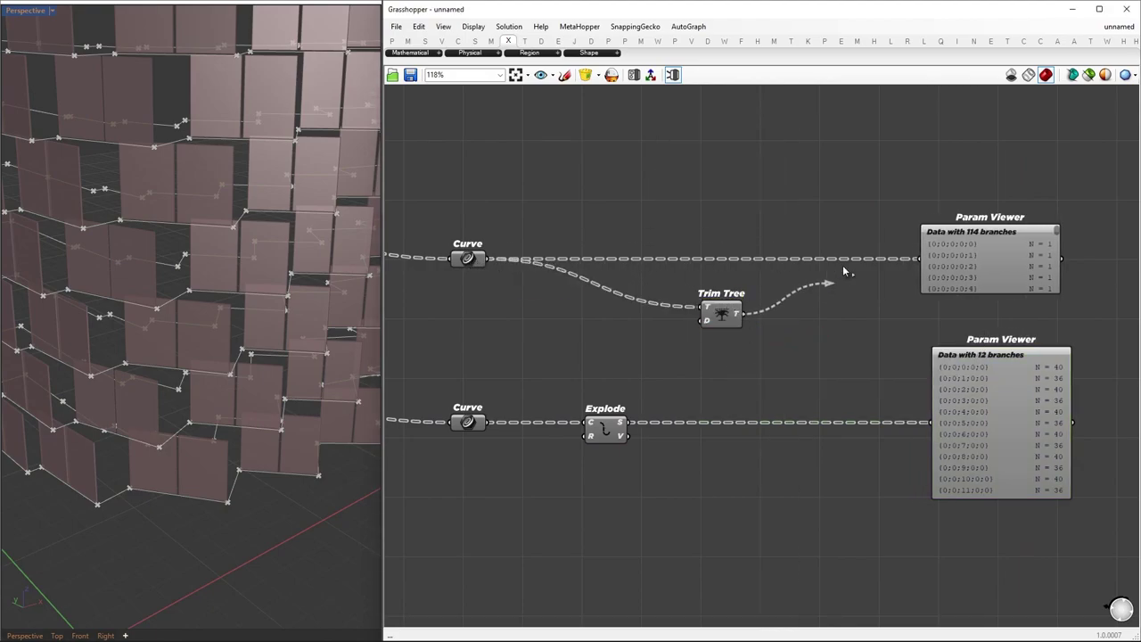
pyautogui.moveTo(845, 272); pyautogui.dragTo(931, 272)
pyautogui.moveTo(718, 316); pyautogui.dragTo(602, 270)
# Merge the Trim Tree output with the exploded segments and feed the result to the upper Param Viewer
pyautogui.doubleClick(745, 326)
pyautogui.write('merge')
pyautogui.press('Return')
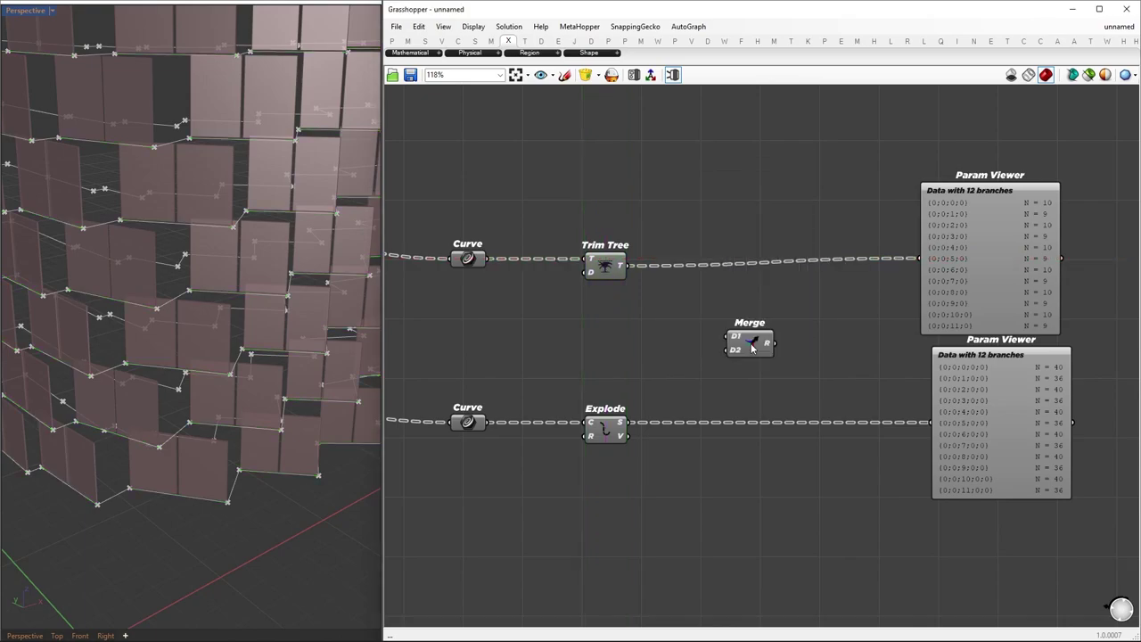
pyautogui.moveTo(720, 348); pyautogui.dragTo(728, 337)
pyautogui.moveTo(630, 423); pyautogui.dragTo(730, 344)
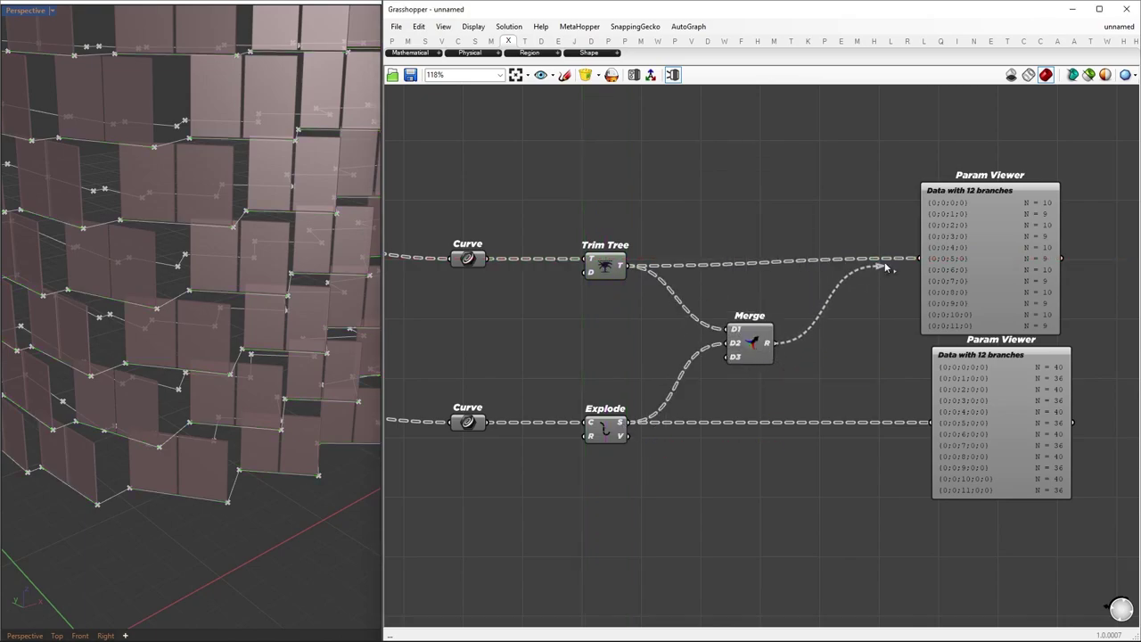
pyautogui.moveTo(885, 267); pyautogui.dragTo(920, 259)
# Simplify the D1 and D2 inputs of the Merge component
pyautogui.moveTo(676, 353); pyautogui.dragTo(577, 348, button='right')
pyautogui.rightClick(634, 326)
pyautogui.click(664, 457)
pyautogui.rightClick(636, 342)
pyautogui.click(665, 473)
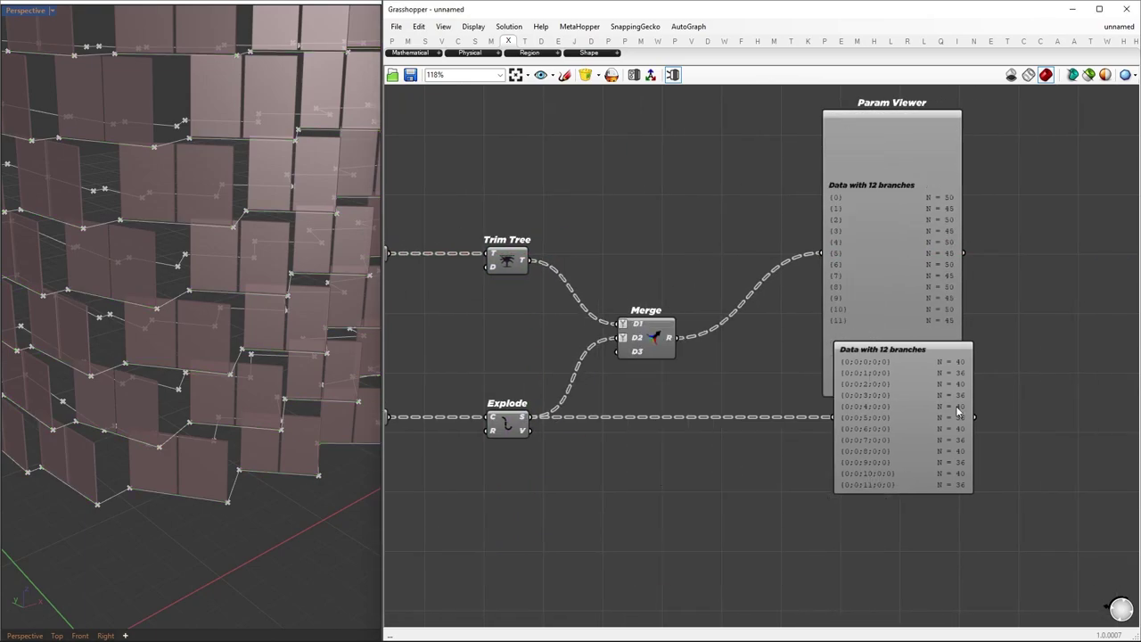
# Delete the Explode Param Viewer and move the remaining viewer further along, level with the Merge output
pyautogui.click(932, 403)
pyautogui.press('Delete')
pyautogui.scroll(-2, 870, 377)
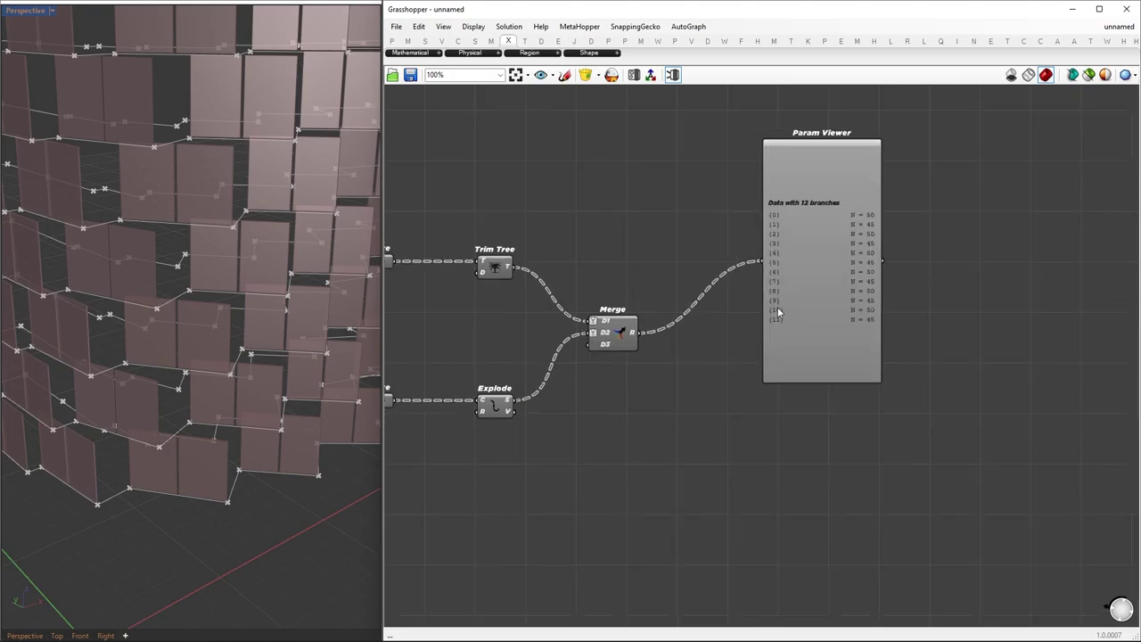
pyautogui.moveTo(778, 307); pyautogui.dragTo(985, 382)
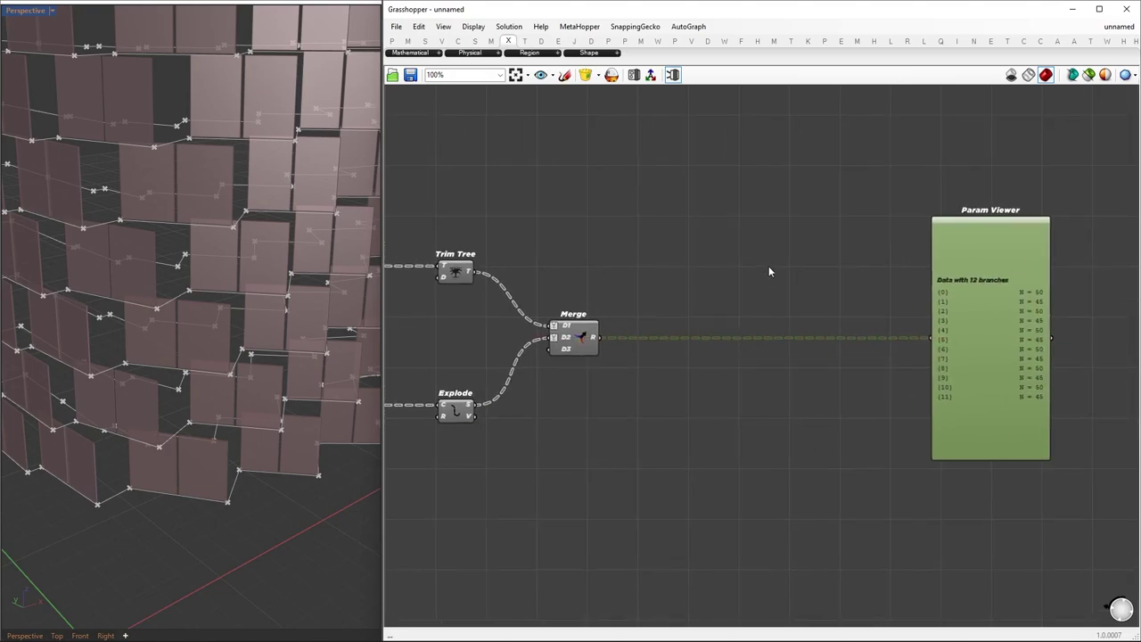
# Add a Curve Middle component and feed it the merged curves
pyautogui.doubleClick(737, 408)
pyautogui.write('curve mi')
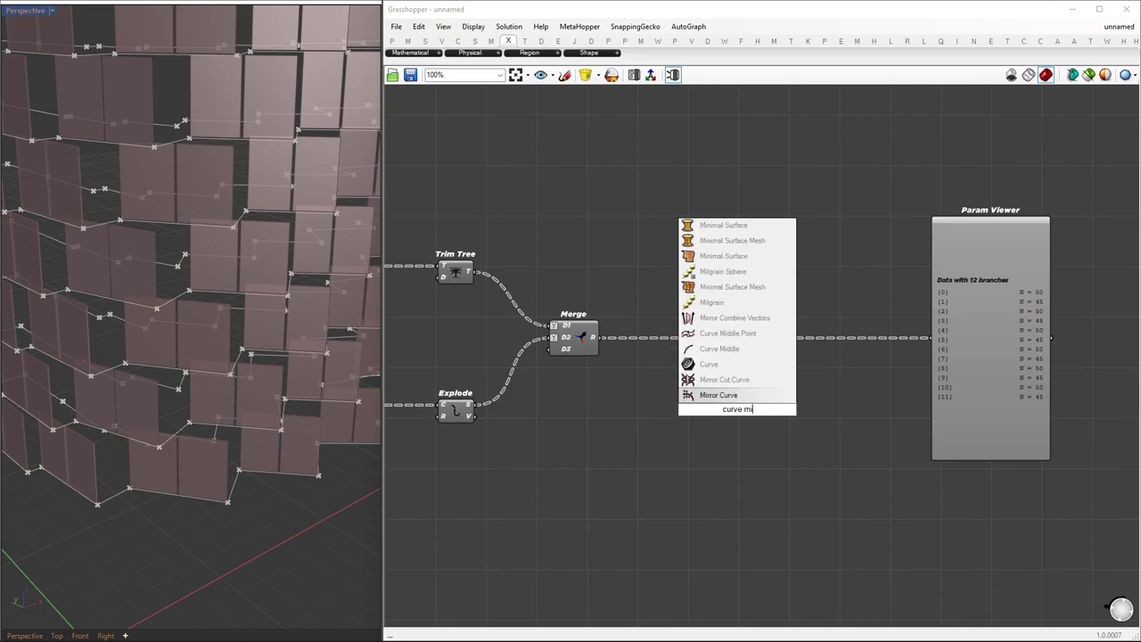
pyautogui.write('ddle')
pyautogui.press('Return')
pyautogui.moveTo(718, 411); pyautogui.dragTo(720, 411)
pyautogui.moveTo(749, 396); pyautogui.dragTo(658, 395, button='right')
pyautogui.scroll(1, 700, 396)
# Add a Cull Duplicates component after Curve Middle, feed it the midpoints, and set it to Cull All
pyautogui.keyDown('alt'); pyautogui.moveTo(734, 403); pyautogui.dragTo(886, 405); pyautogui.keyUp('alt')
pyautogui.doubleClick(813, 411)
pyautogui.write('cull dulicates')
pyautogui.press('Up')
pyautogui.press('Up')
pyautogui.press('Up')
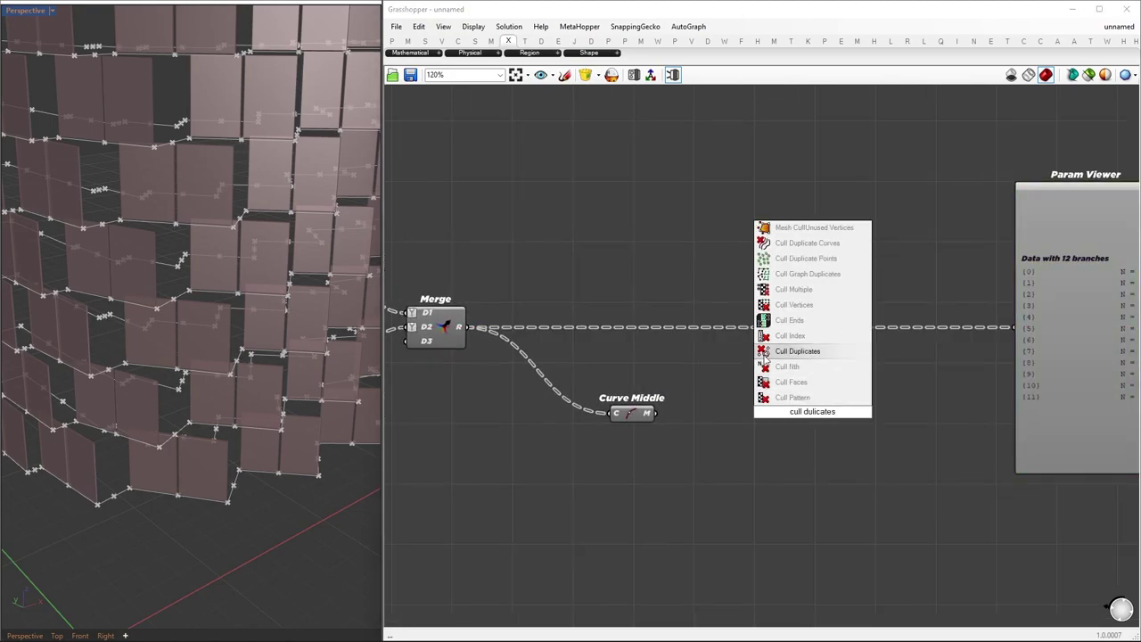
pyautogui.press('Return')
pyautogui.moveTo(662, 416); pyautogui.dragTo(758, 419)
pyautogui.rightClick(751, 423)
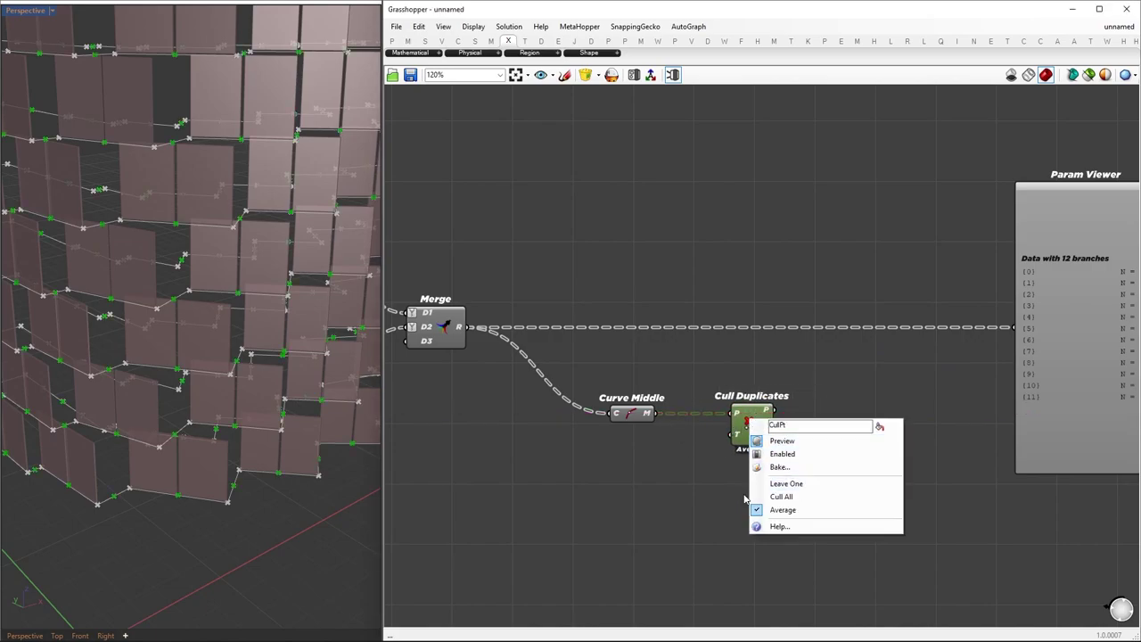
pyautogui.click(826, 497)
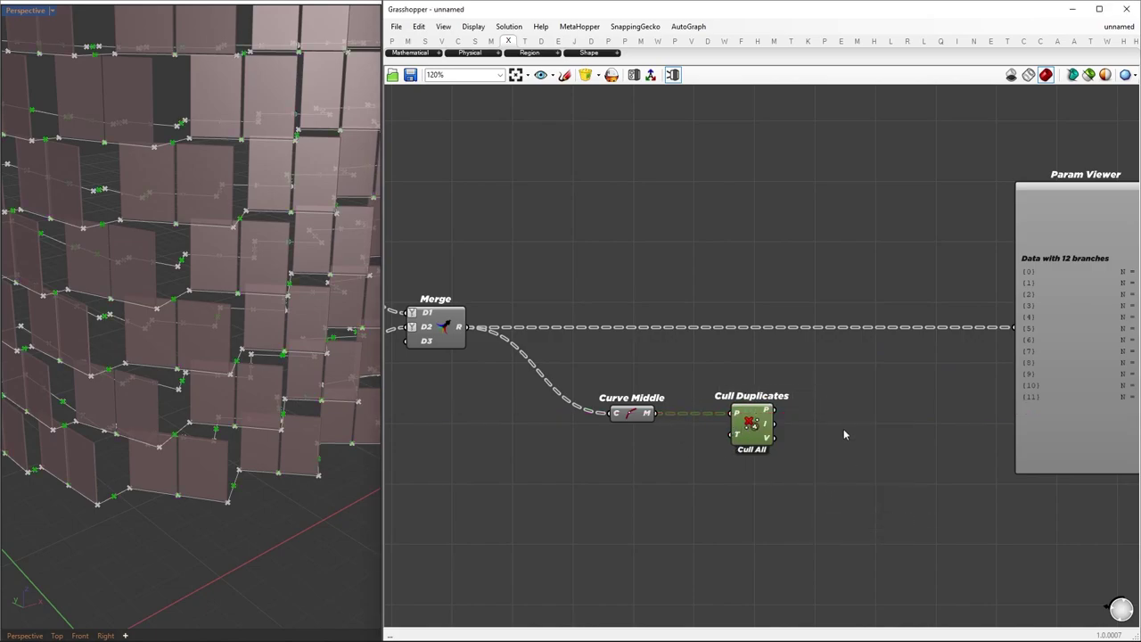
# Add a List Item that picks from the merged curves using the Cull Duplicates indices, and place it after Cull Duplicates
pyautogui.doubleClick(834, 376)
pyautogui.write('list item')
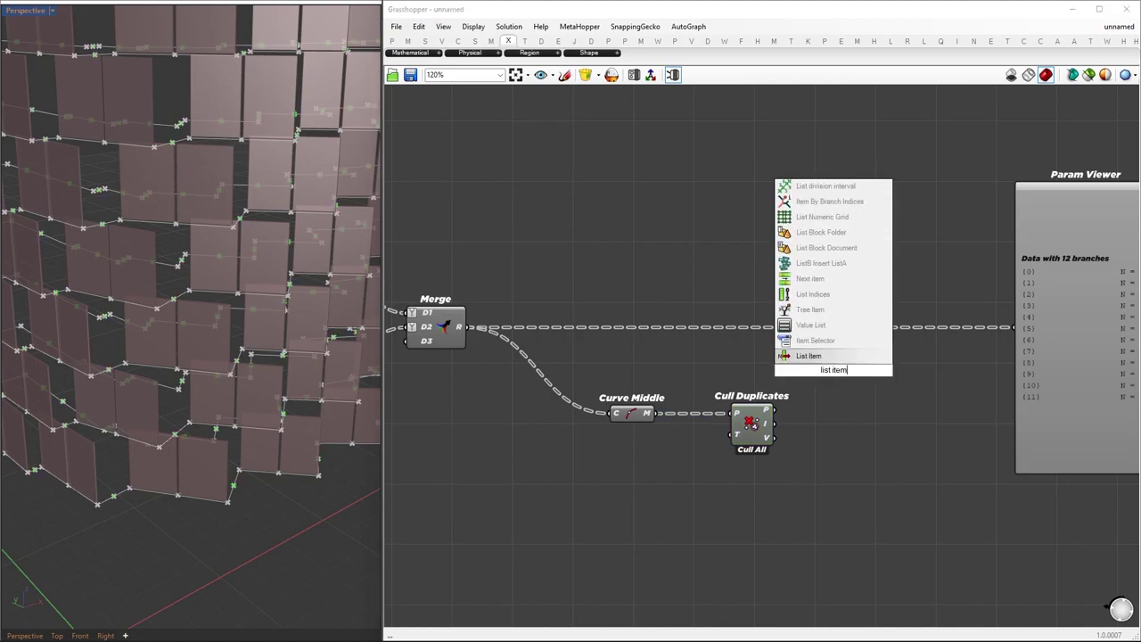
pyautogui.press('Return')
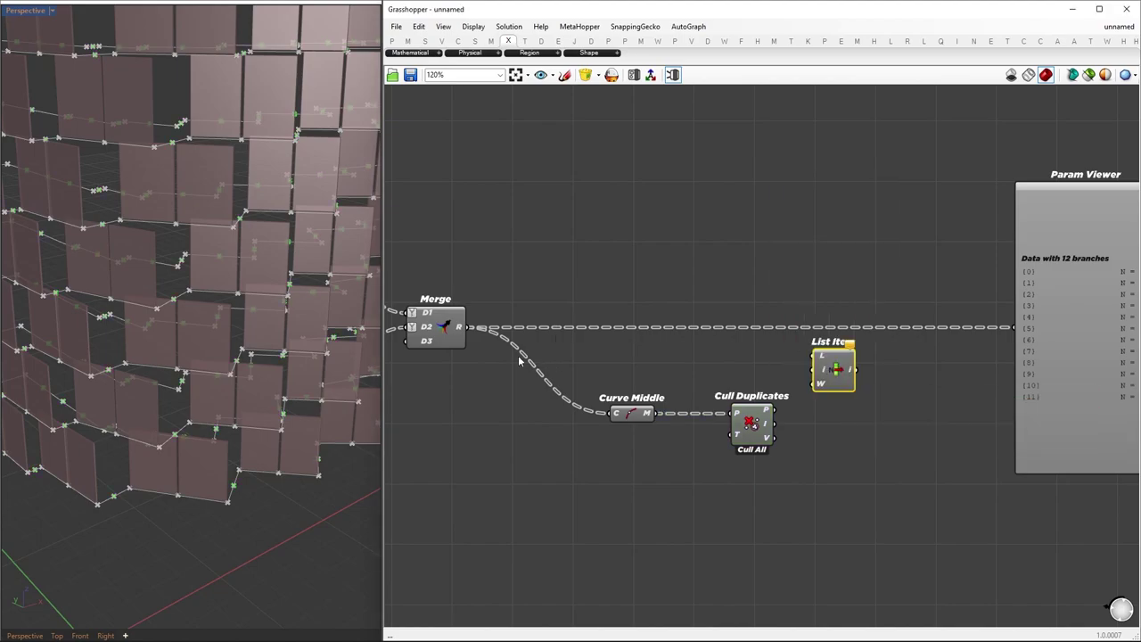
pyautogui.moveTo(772, 343); pyautogui.dragTo(774, 424)
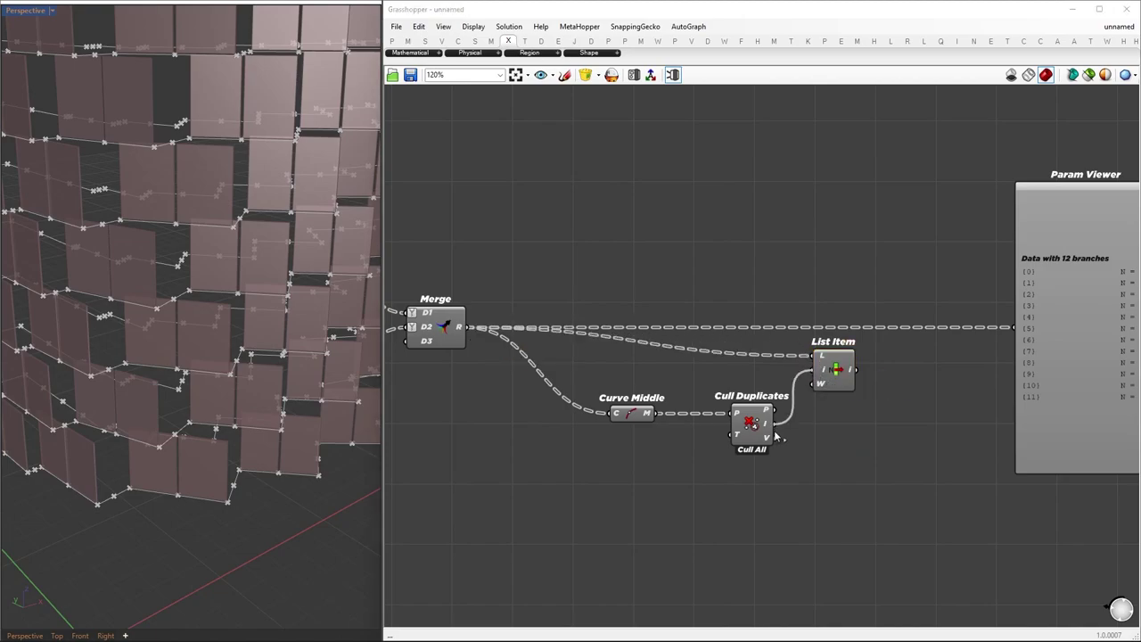
pyautogui.moveTo(836, 369); pyautogui.dragTo(879, 423)
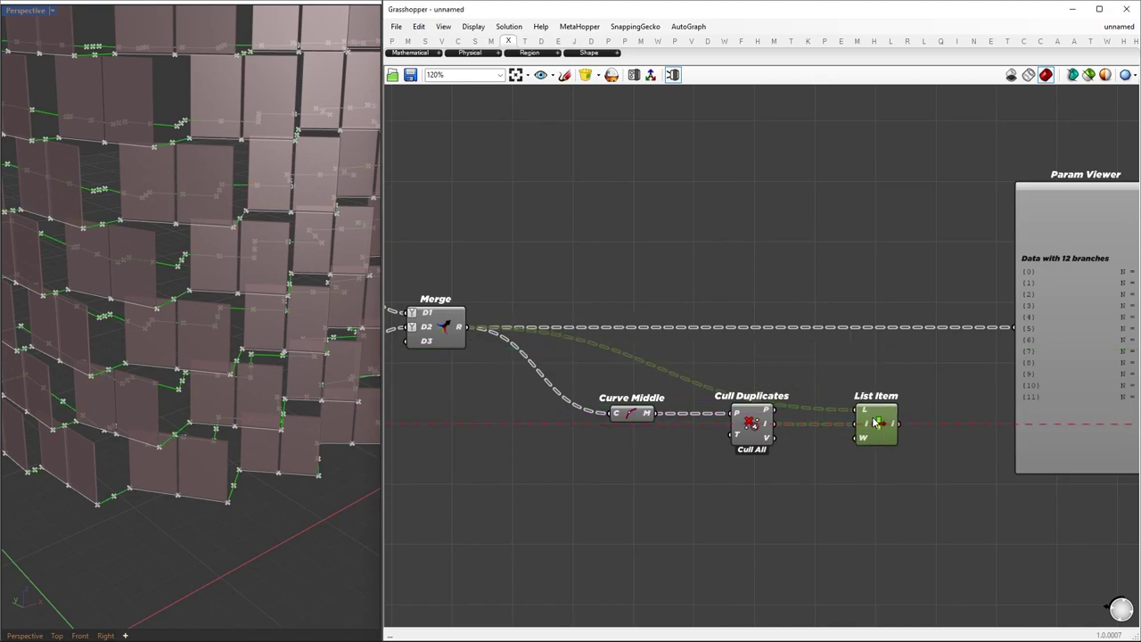
# Delete the remaining Param Viewer and align the List Item with the Merge output
pyautogui.click(1105, 310)
pyautogui.press('Delete')
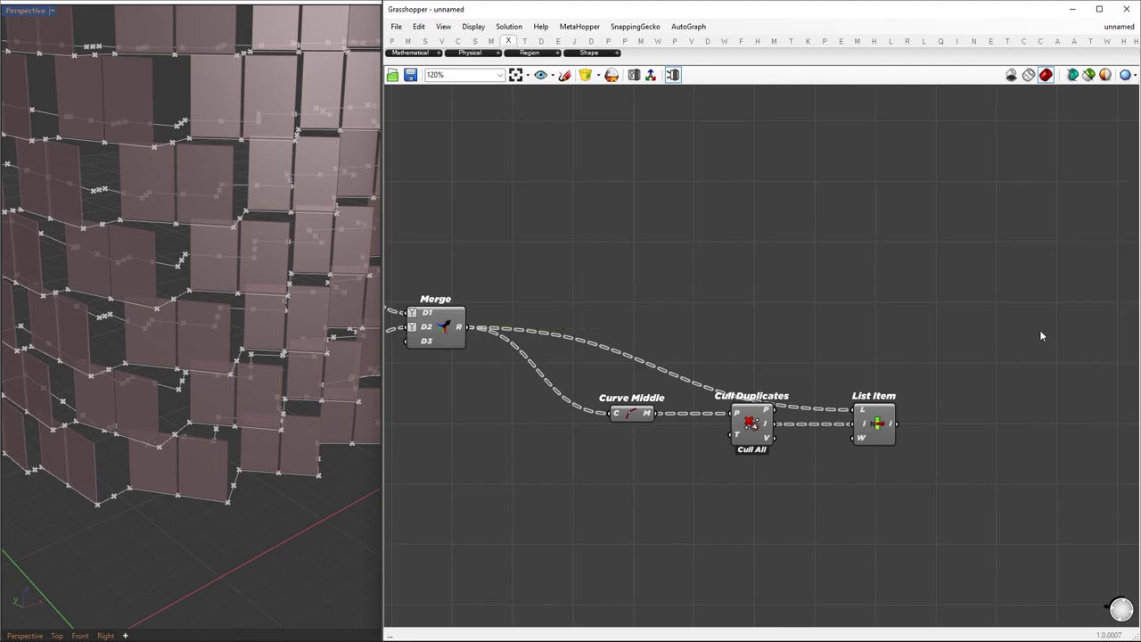
pyautogui.moveTo(871, 422); pyautogui.dragTo(940, 330)
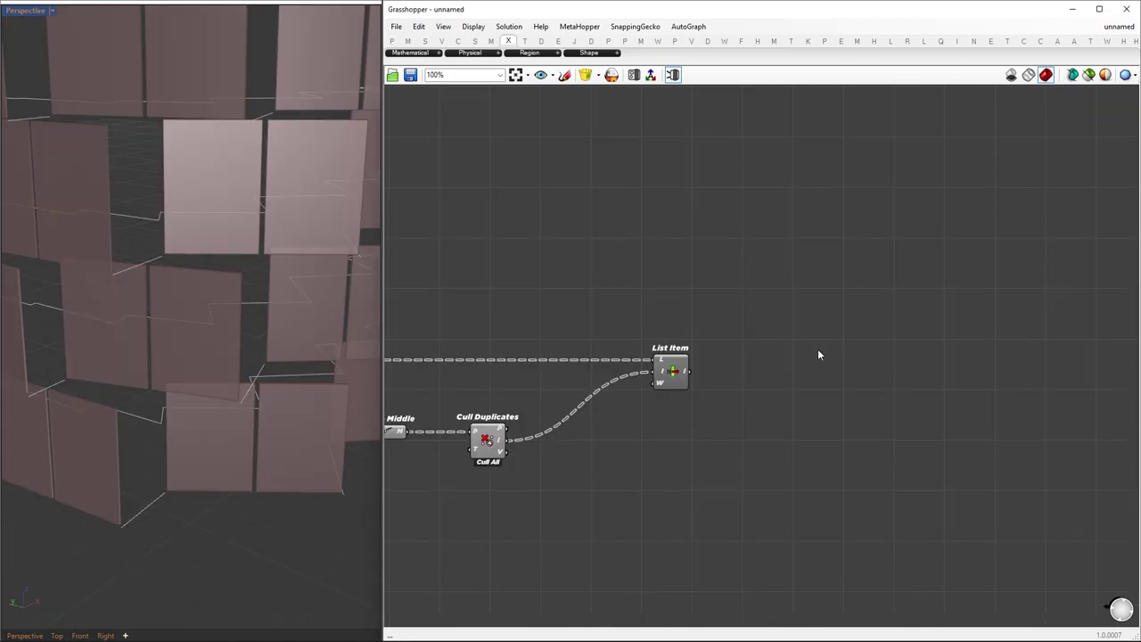
# Extrude the List Item curves along a new Unit Z vector
pyautogui.doubleClick(819, 355)
pyautogui.write('extrude')
pyautogui.press('Return')
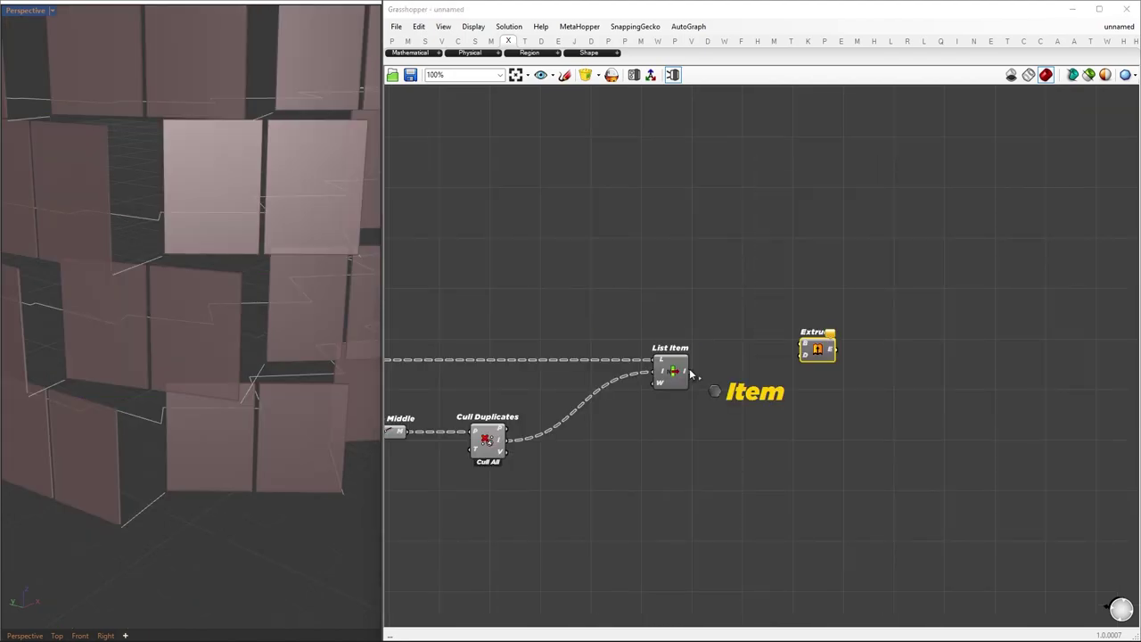
pyautogui.moveTo(813, 353); pyautogui.dragTo(865, 380)
pyautogui.doubleClick(741, 412)
pyautogui.write('unit z')
pyautogui.press('Return')
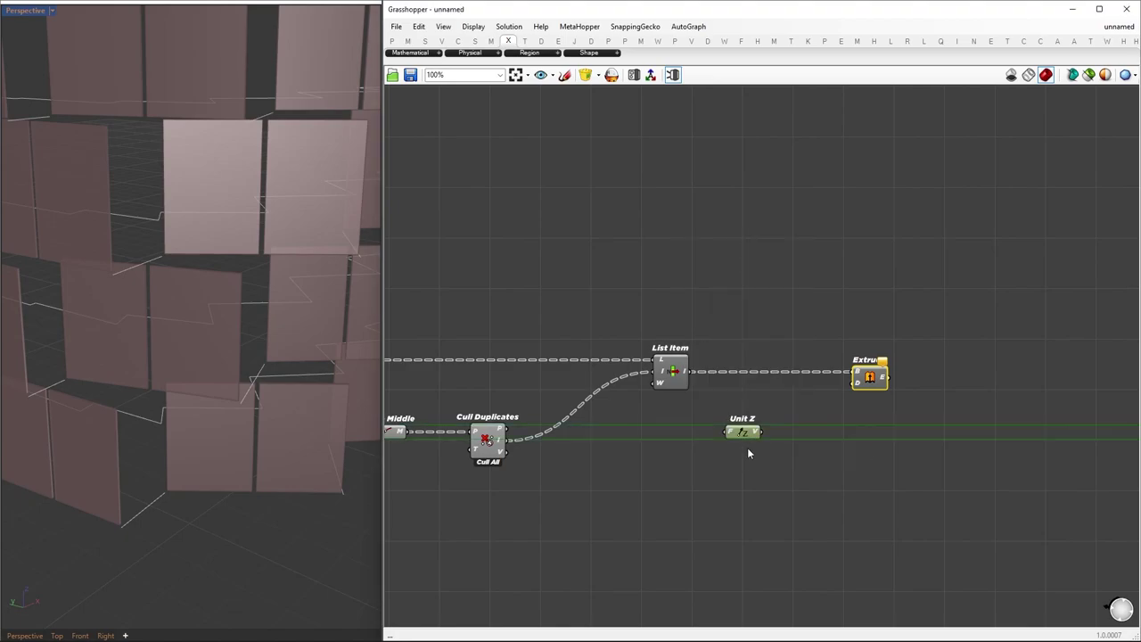
pyautogui.moveTo(742, 431); pyautogui.dragTo(856, 382)
pyautogui.moveTo(632, 493); pyautogui.dragTo(729, 443, button='right')
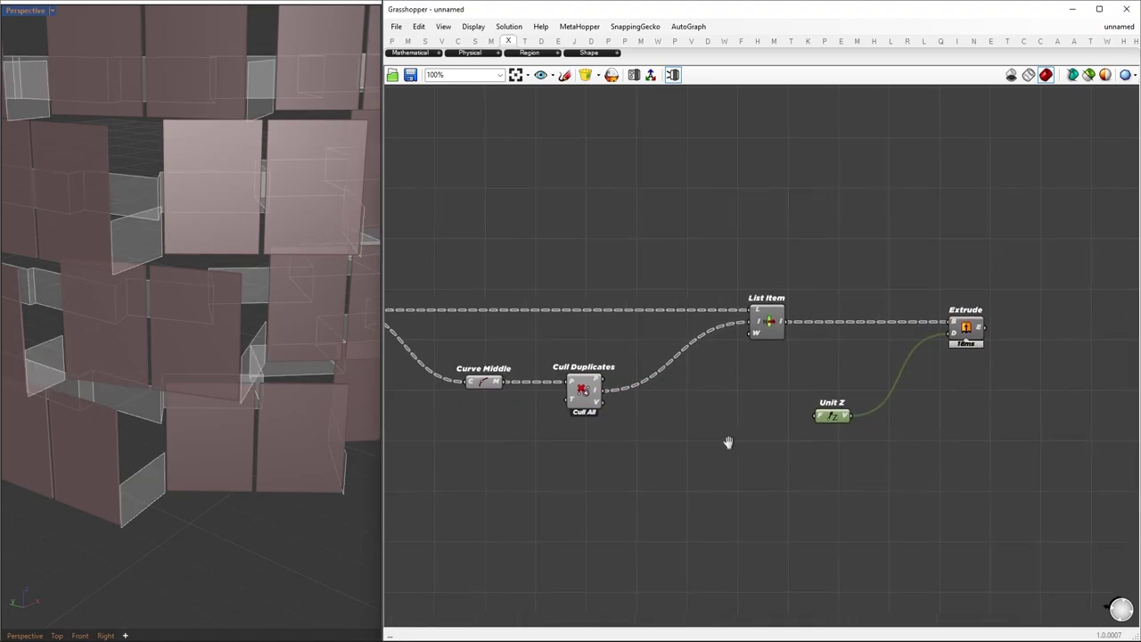
# Add a Relay to the wire feeding the facade group's Unit Z and connect it to the new Unit Z's factor
pyautogui.click(757, 436)
pyautogui.scroll(-3, 757, 437)
pyautogui.moveTo(663, 297); pyautogui.dragTo(817, 407, button='right')
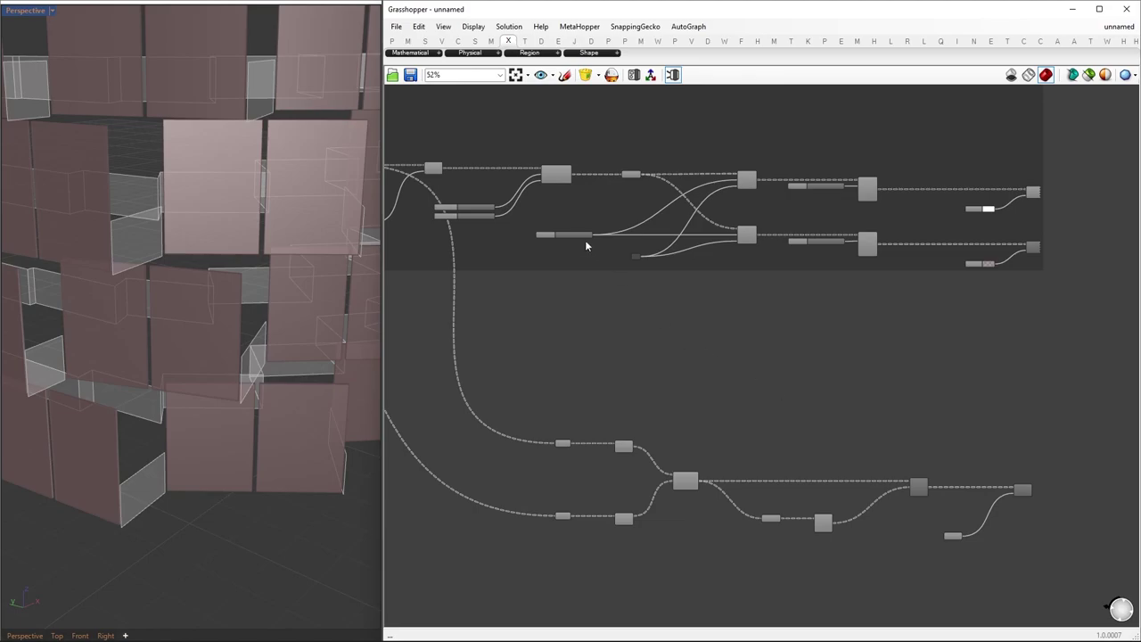
pyautogui.moveTo(585, 245); pyautogui.dragTo(757, 313, button='right')
pyautogui.scroll(2, 652, 264)
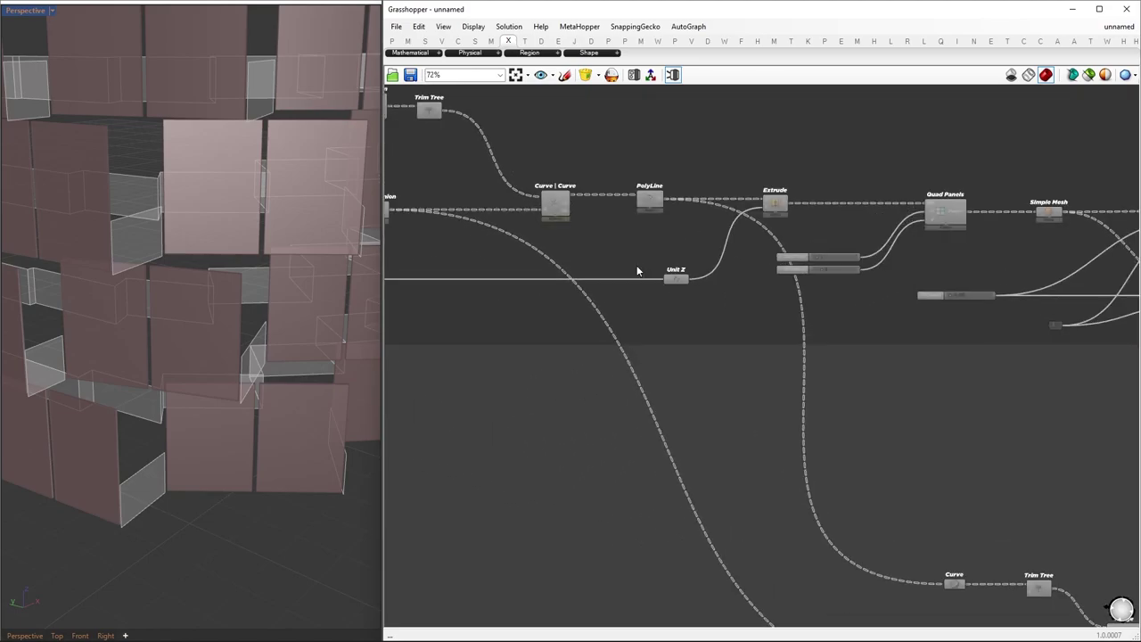
pyautogui.doubleClick(589, 279)
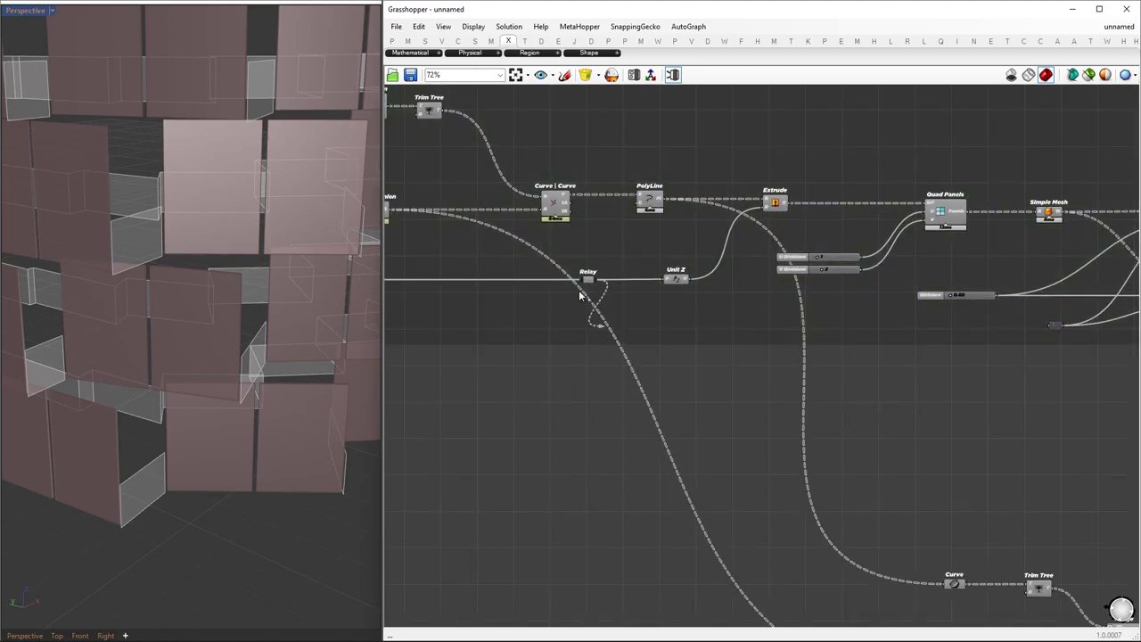
pyautogui.scroll(-5, 579, 296)
pyautogui.moveTo(580, 296); pyautogui.dragTo(849, 440)
pyautogui.scroll(5, 945, 401)
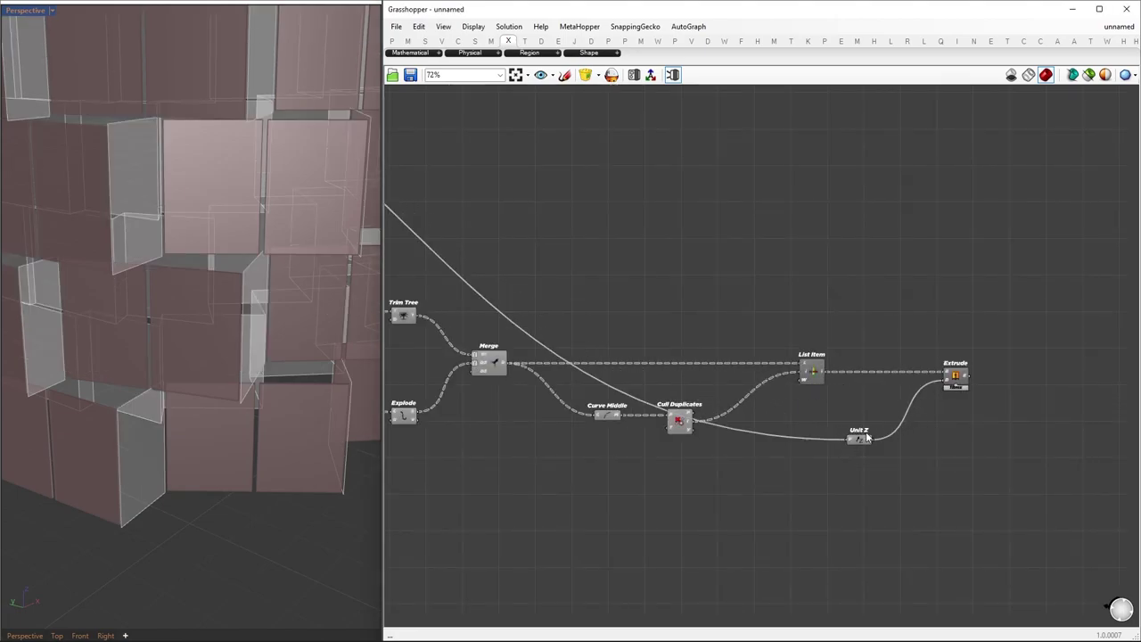
# Add an Offset Surface component after the new Extrude and feed it the extruded surfaces
pyautogui.moveTo(1003, 403); pyautogui.dragTo(708, 422, button='right')
pyautogui.doubleClick(785, 389)
pyautogui.write('o')
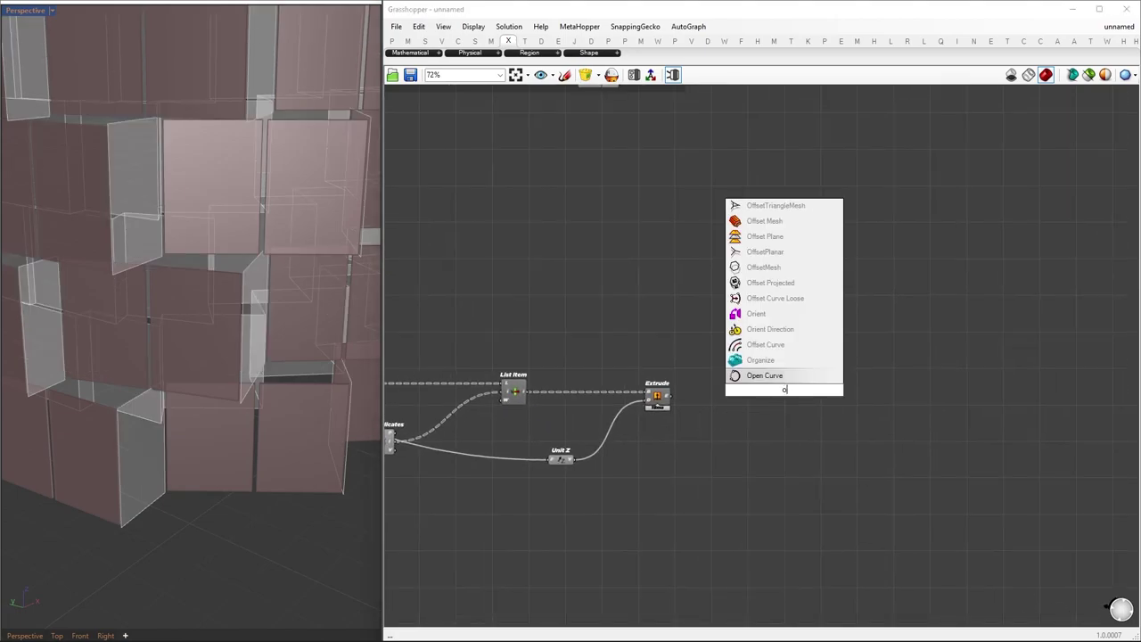
pyautogui.write('ffset surface')
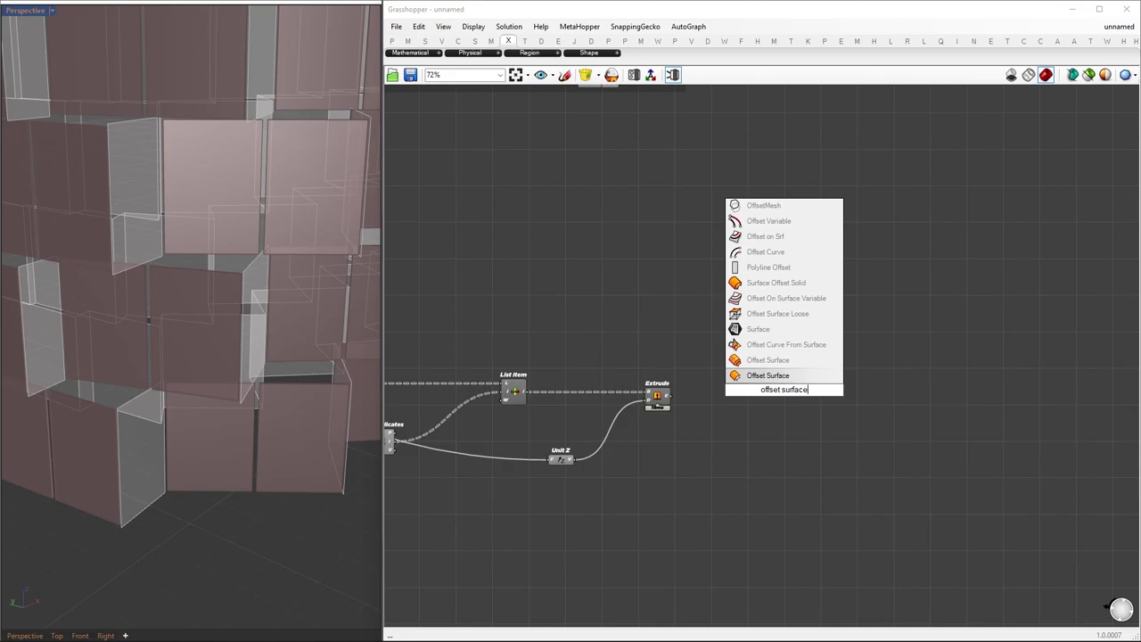
pyautogui.press('Return')
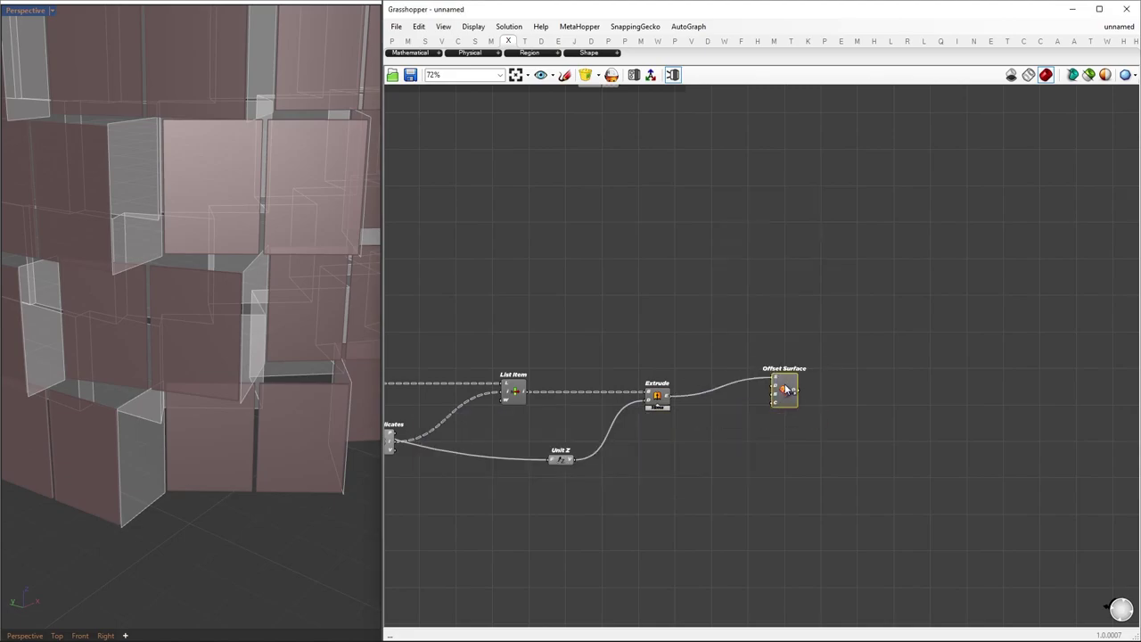
pyautogui.moveTo(787, 390); pyautogui.dragTo(821, 409)
# Drive the Offset Surface distance with a new 0.12 slider and lower its value slightly
pyautogui.doubleClick(721, 439)
pyautogui.write('0.12')
pyautogui.press('Return')
pyautogui.scroll(2, 709, 414)
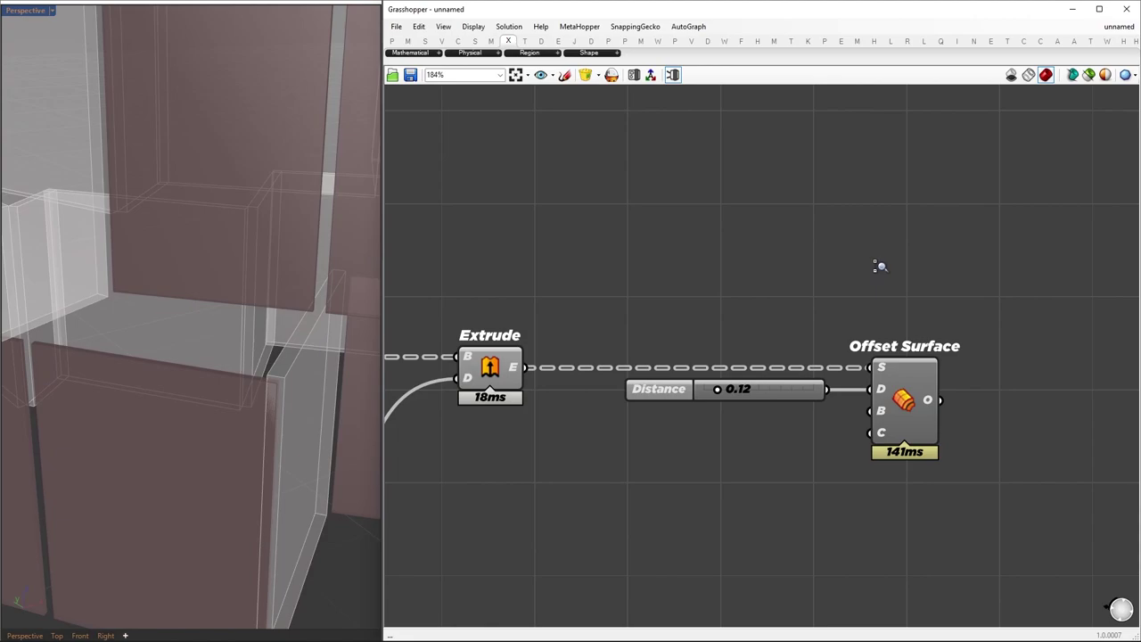
pyautogui.moveTo(713, 392); pyautogui.dragTo(714, 392)
# Copy the facade group's Custom Preview with its white swatch beside Offset Surface and feed it the offset geometry
pyautogui.scroll(-5, 713, 393)
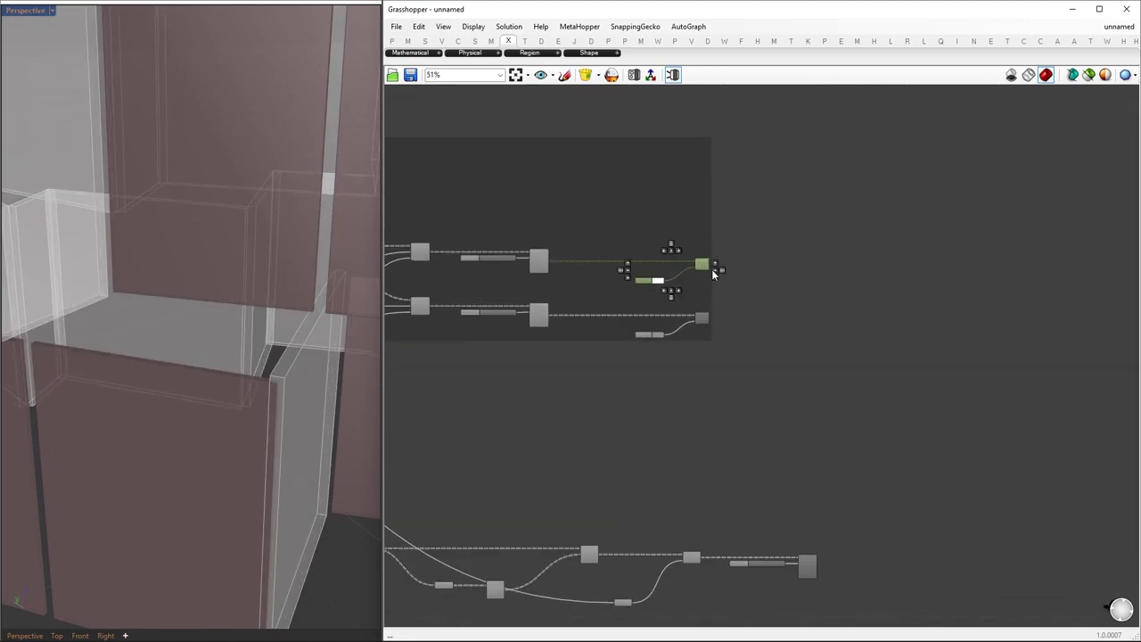
pyautogui.keyDown('alt'); pyautogui.moveTo(705, 267); pyautogui.dragTo(894, 570); pyautogui.keyUp('alt')
pyautogui.scroll(2, 897, 585)
pyautogui.moveTo(897, 584); pyautogui.dragTo(915, 522, button='right')
pyautogui.moveTo(787, 492); pyautogui.dragTo(881, 492)
pyautogui.moveTo(880, 491); pyautogui.dragTo(903, 487)
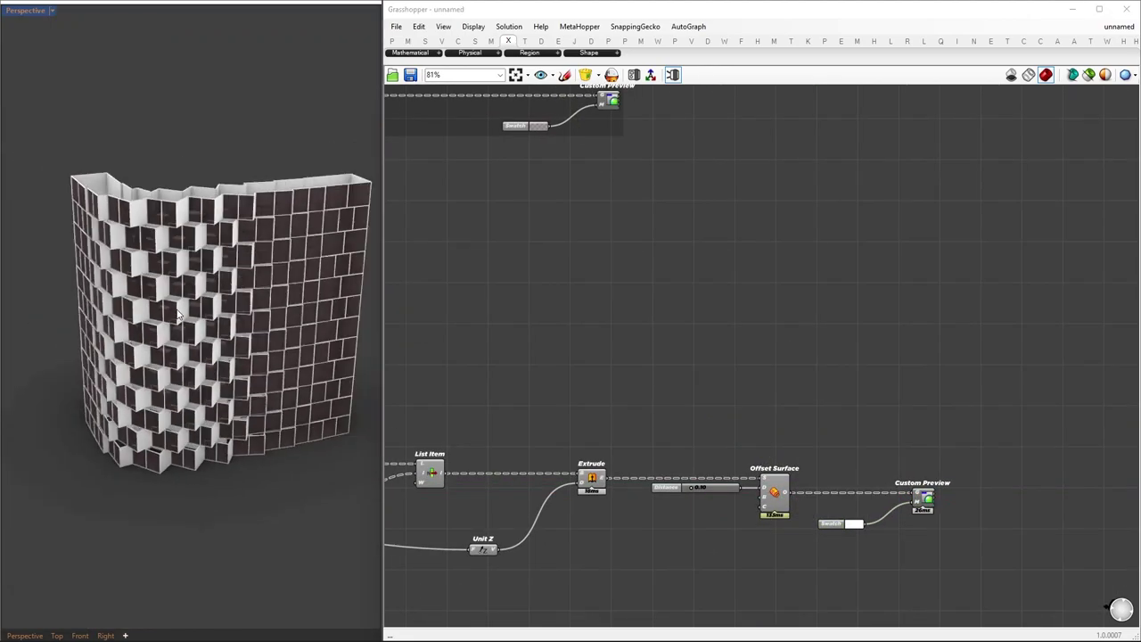
# Inspect the white infill walls between the rotated facade panels from the front and back of the building
pyautogui.moveTo(170, 383); pyautogui.dragTo(223, 383, button='right')
pyautogui.scroll(6, 107, 427)
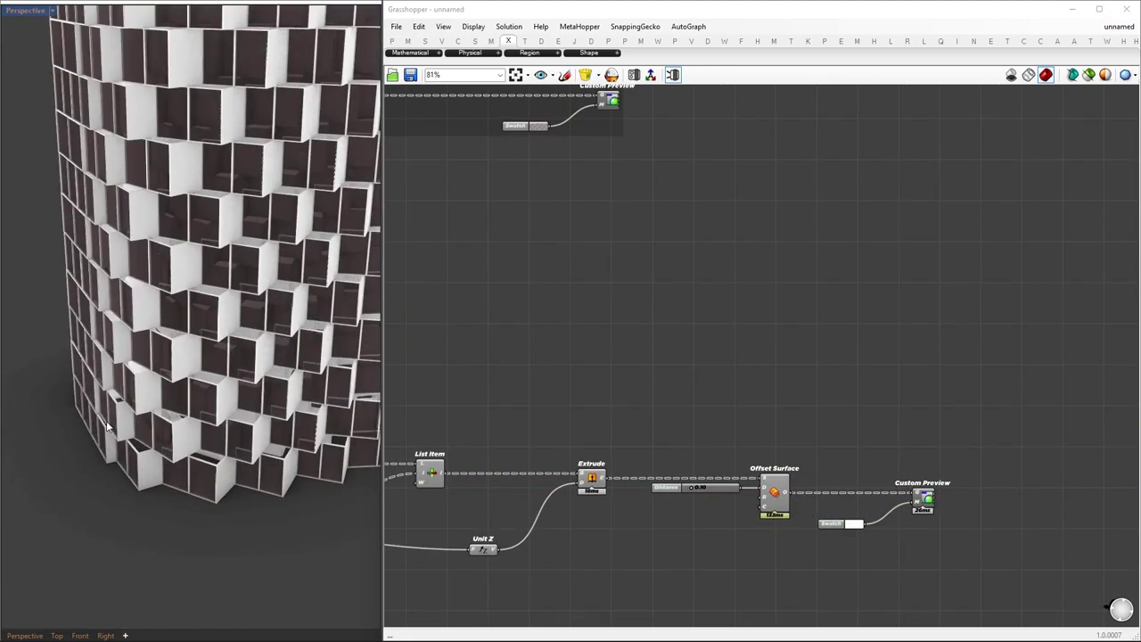
pyautogui.moveTo(106, 428); pyautogui.dragTo(299, 383, button='right')
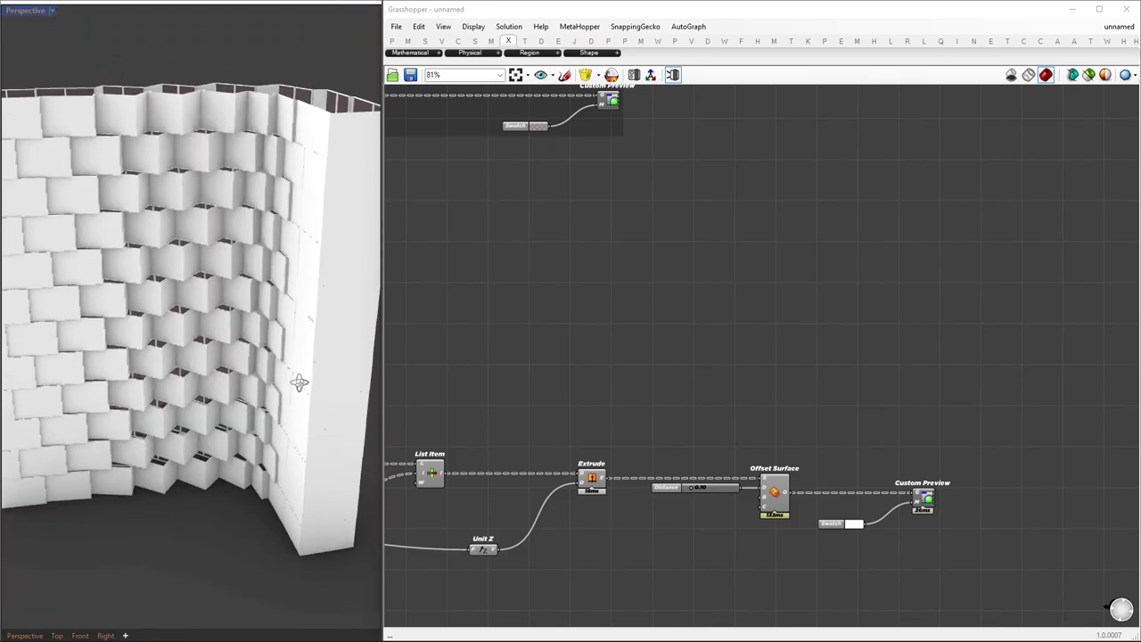
pyautogui.scroll(-5, 300, 383)
pyautogui.scroll(5, 184, 295)
pyautogui.moveTo(185, 295); pyautogui.dragTo(305, 318, button='right')
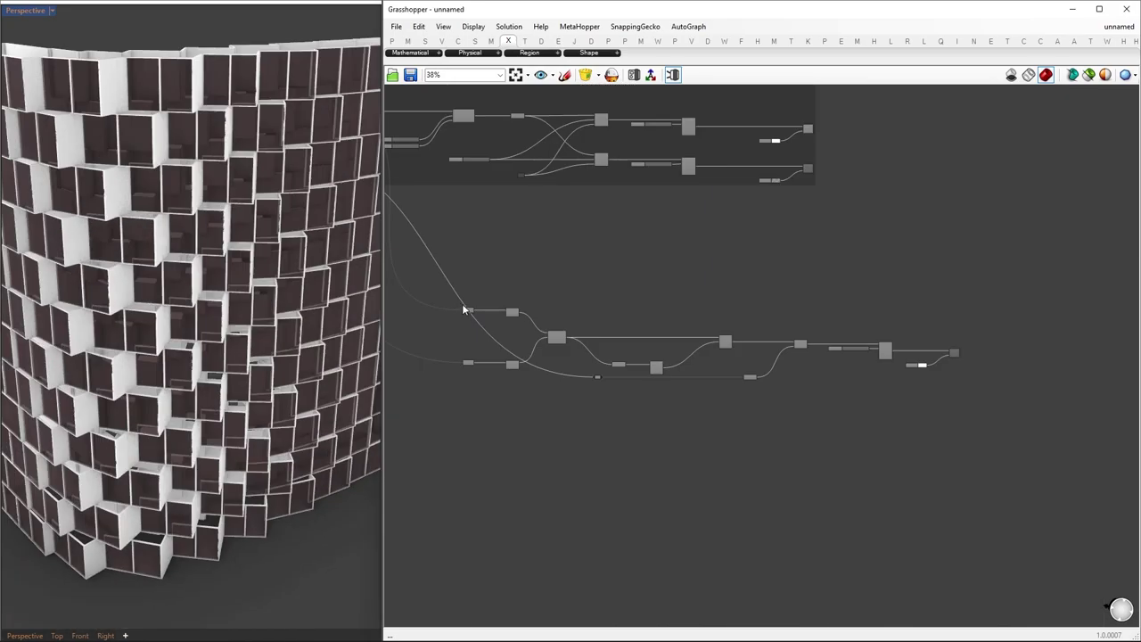
# Group the wall definition's components and label the group "walls"
pyautogui.moveTo(435, 287); pyautogui.dragTo(1006, 486)
pyautogui.hotkey('ctrl', 'g')
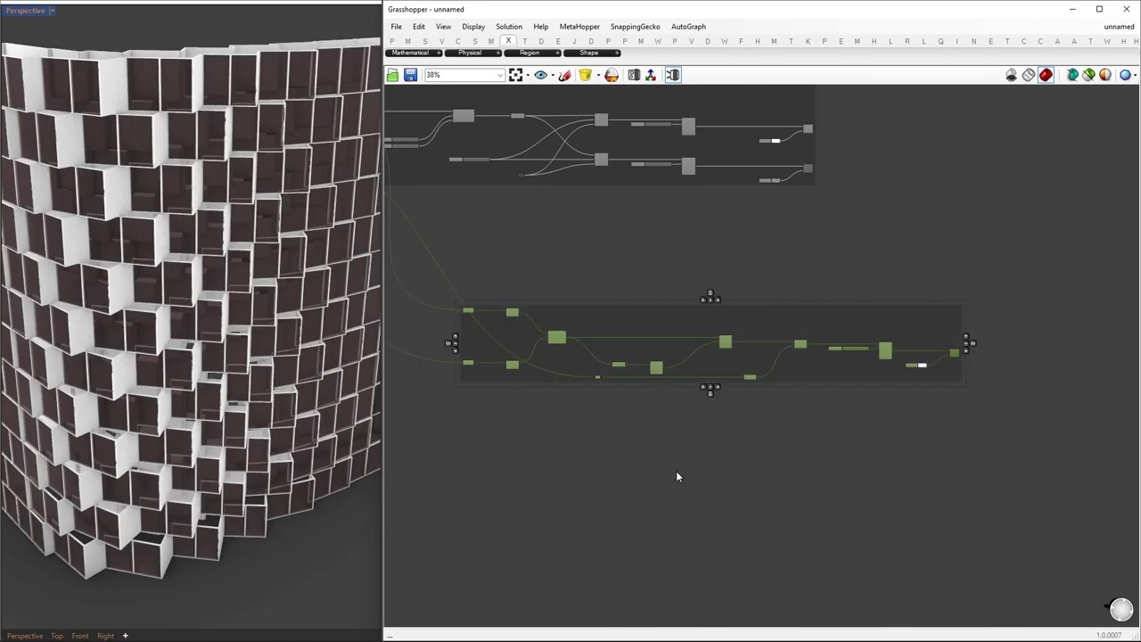
pyautogui.click(568, 402)
# Add a new Curve parameter below the walls group and feed it the floor outlines from the group's lower Curve parameter
pyautogui.scroll(1, 568, 402)
pyautogui.moveTo(560, 402); pyautogui.dragTo(698, 375, button='right')
pyautogui.scroll(5, 642, 336)
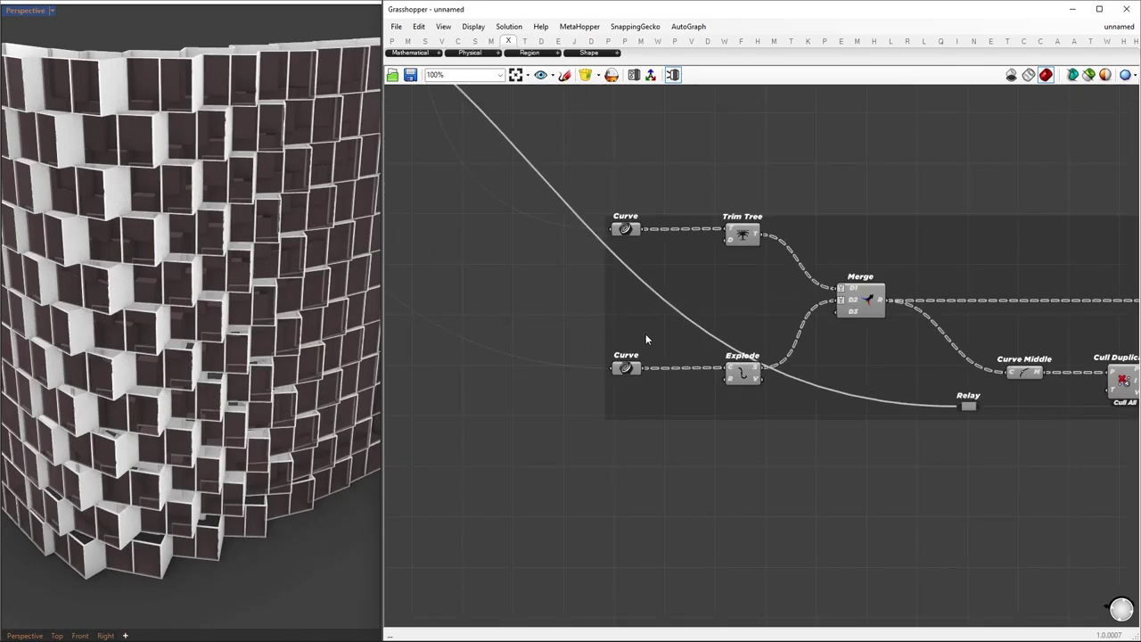
pyautogui.click(627, 367)
pyautogui.scroll(-5, 303, 404)
pyautogui.scroll(5, 153, 510)
pyautogui.moveTo(153, 510); pyautogui.dragTo(199, 508, button='right')
pyautogui.moveTo(778, 431); pyautogui.dragTo(636, 284, button='right')
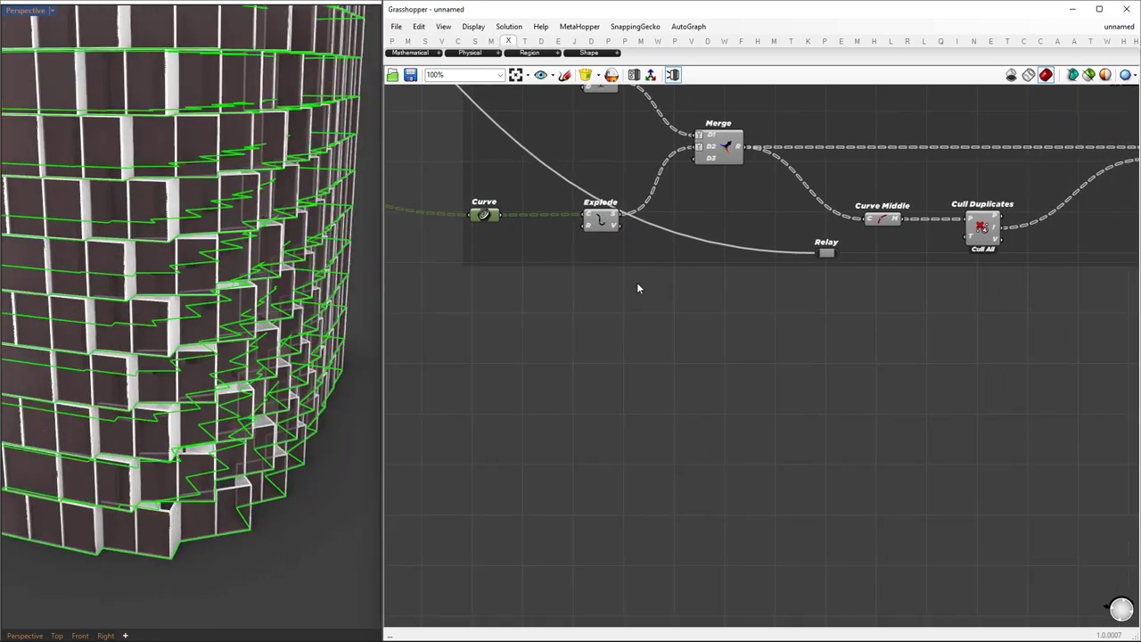
pyautogui.scroll(-2, 589, 280)
pyautogui.click(712, 410)
pyautogui.doubleClick(712, 412)
pyautogui.write('crv')
pyautogui.click(684, 382)
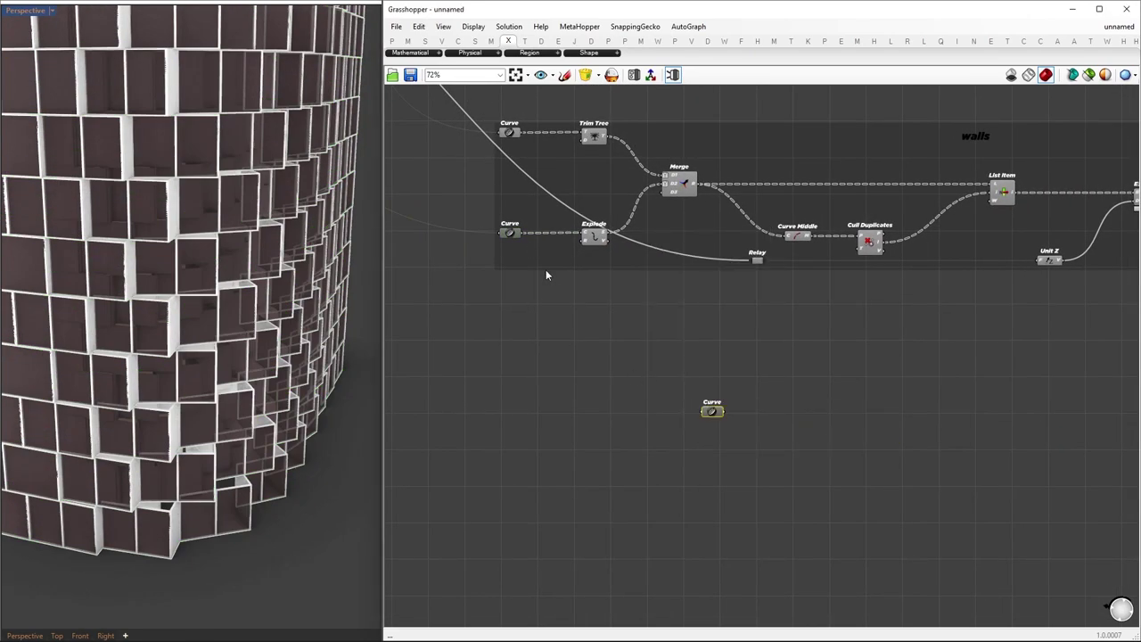
pyautogui.moveTo(522, 230); pyautogui.dragTo(716, 410)
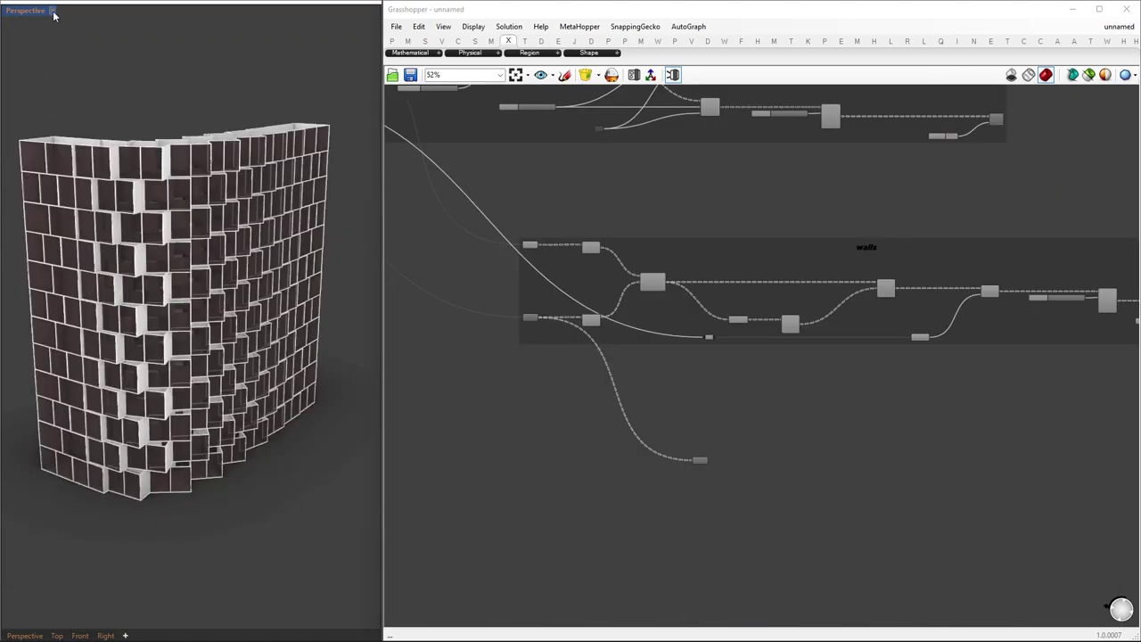
# Switch the viewport to shaded display and add a Move component fed by the new Curve parameter
pyautogui.click(53, 11)
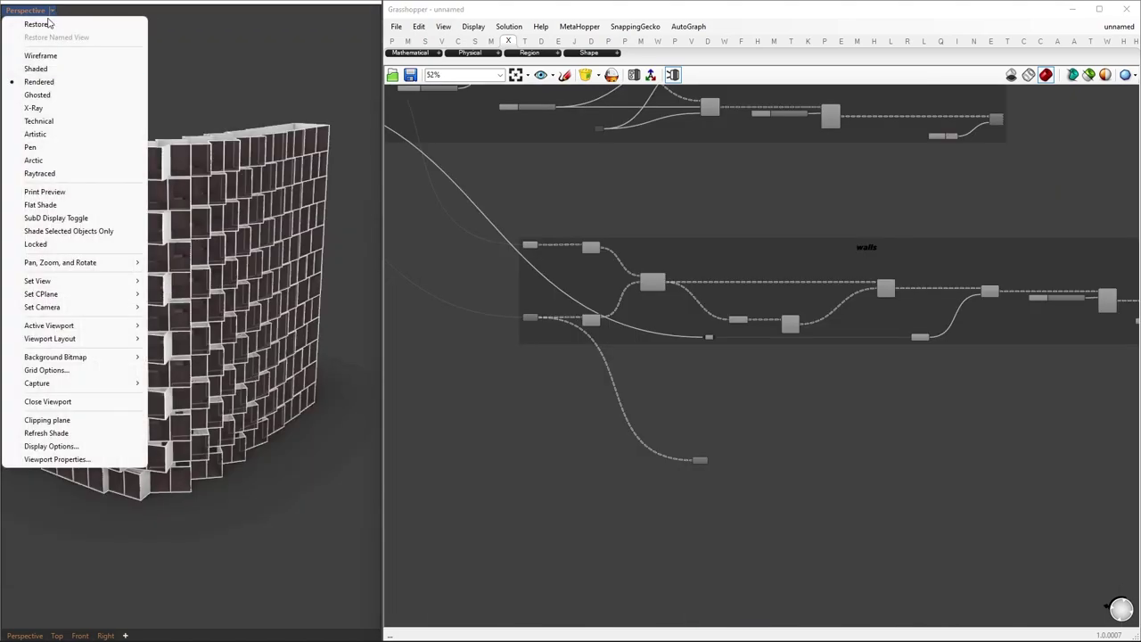
pyautogui.doubleClick(731, 360)
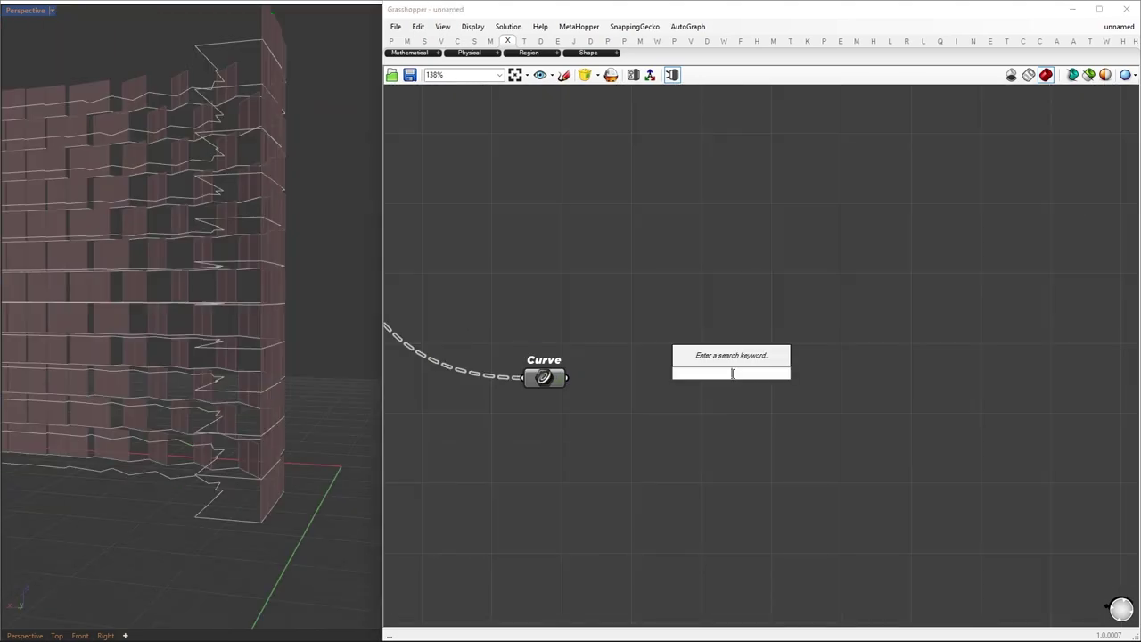
pyautogui.write('move')
pyautogui.press('Return')
pyautogui.moveTo(687, 341); pyautogui.dragTo(940, 387)
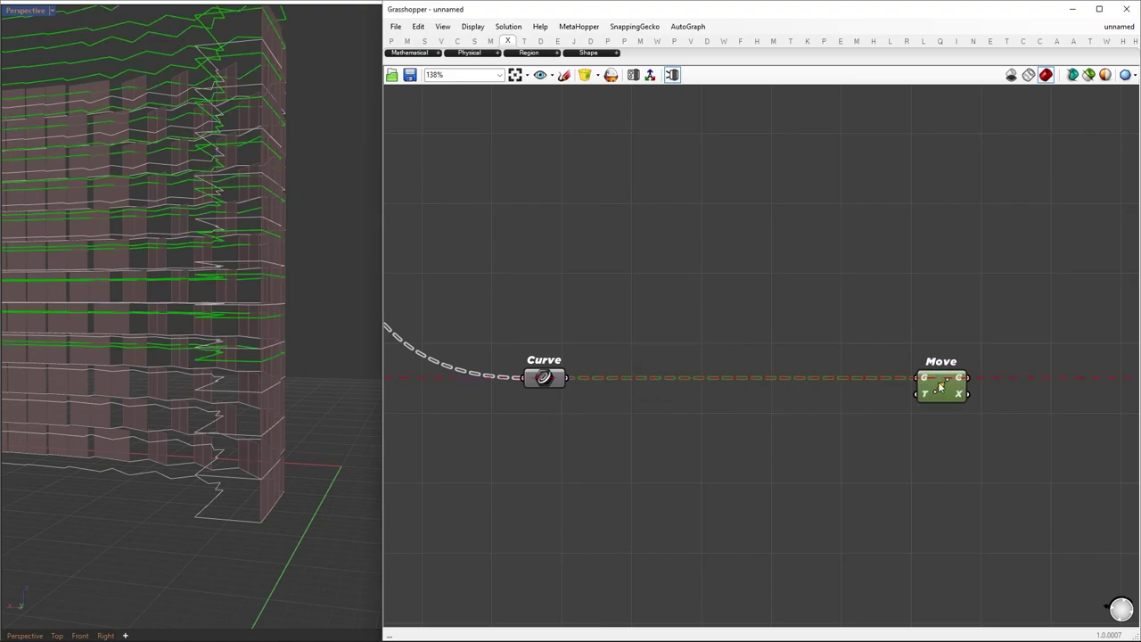
# Connect the walls group's Unit Z vector to the Move component's translation input
pyautogui.click(887, 267)
pyautogui.scroll(-4, 870, 223)
pyautogui.moveTo(856, 192); pyautogui.dragTo(671, 308, button='right')
pyautogui.moveTo(457, 400); pyautogui.dragTo(698, 524)
pyautogui.moveTo(707, 450); pyautogui.dragTo(912, 465)
pyautogui.moveTo(734, 433); pyautogui.dragTo(627, 414, button='right')
pyautogui.moveTo(704, 255); pyautogui.dragTo(854, 453)
# Add an Insert Items component that takes the new Curve's outlines as its list, with a Param Viewer on its output
pyautogui.click(776, 487)
pyautogui.scroll(3, 761, 521)
pyautogui.doubleClick(752, 471)
pyautogui.write('ins')
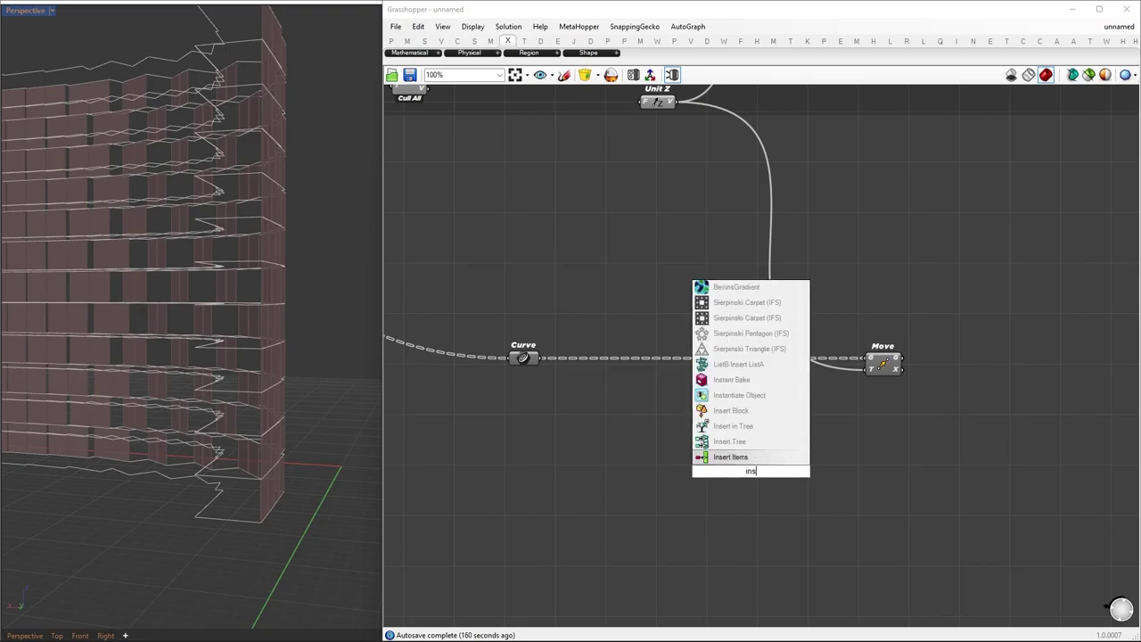
pyautogui.press('Return')
# Feed Insert Items a Null Placeholder as the item and a panel with -1 as the insertion index
pyautogui.doubleClick(592, 403)
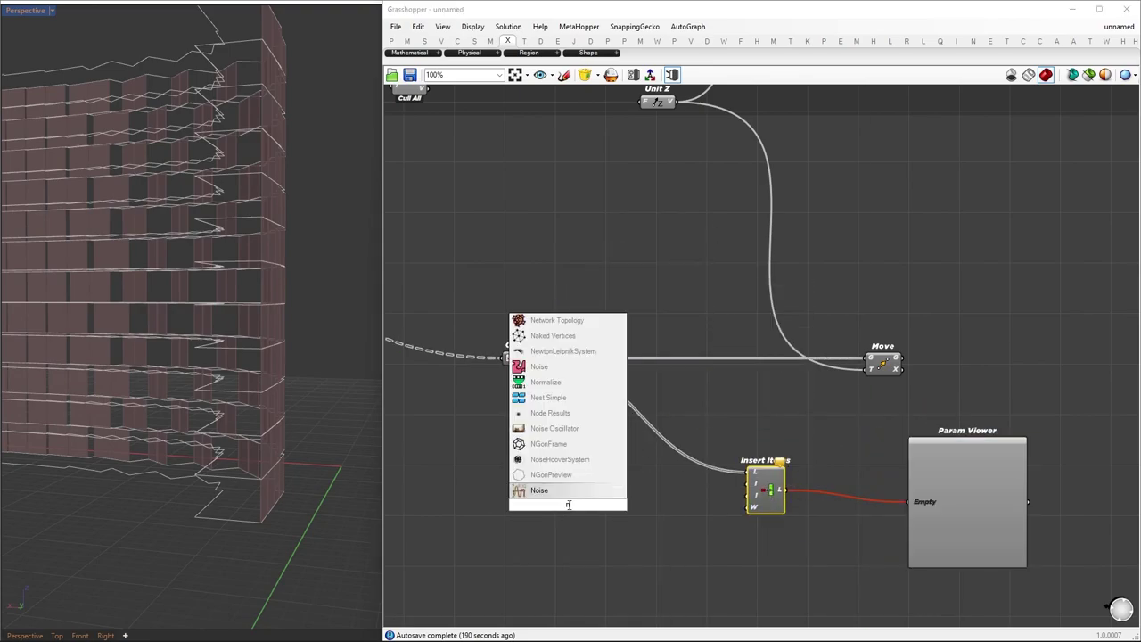
pyautogui.write('ll')
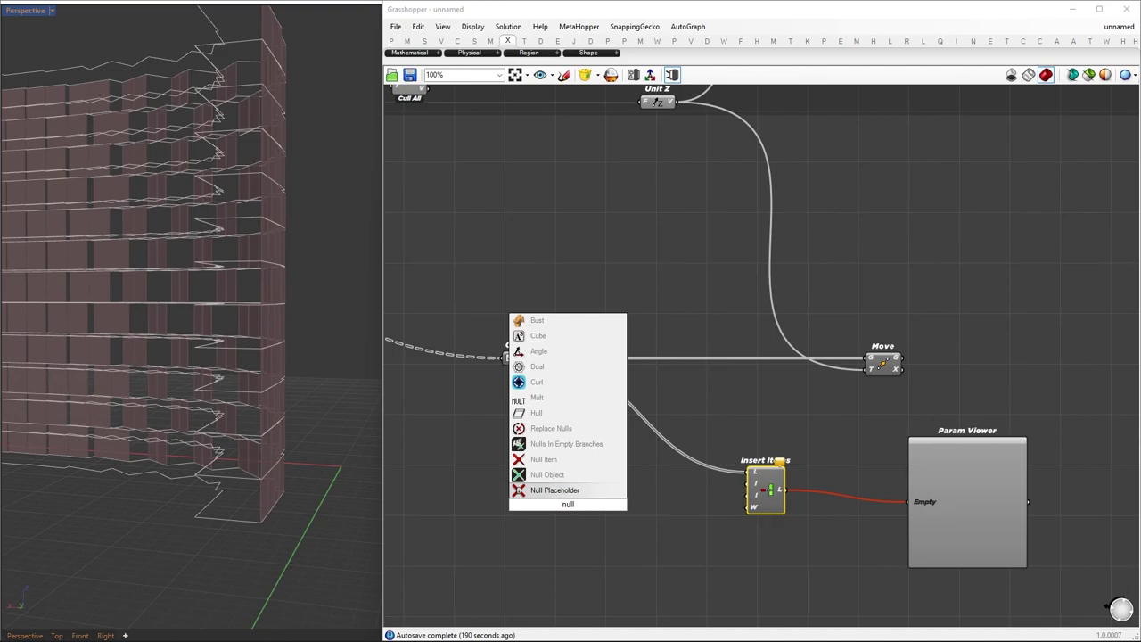
pyautogui.press('Return')
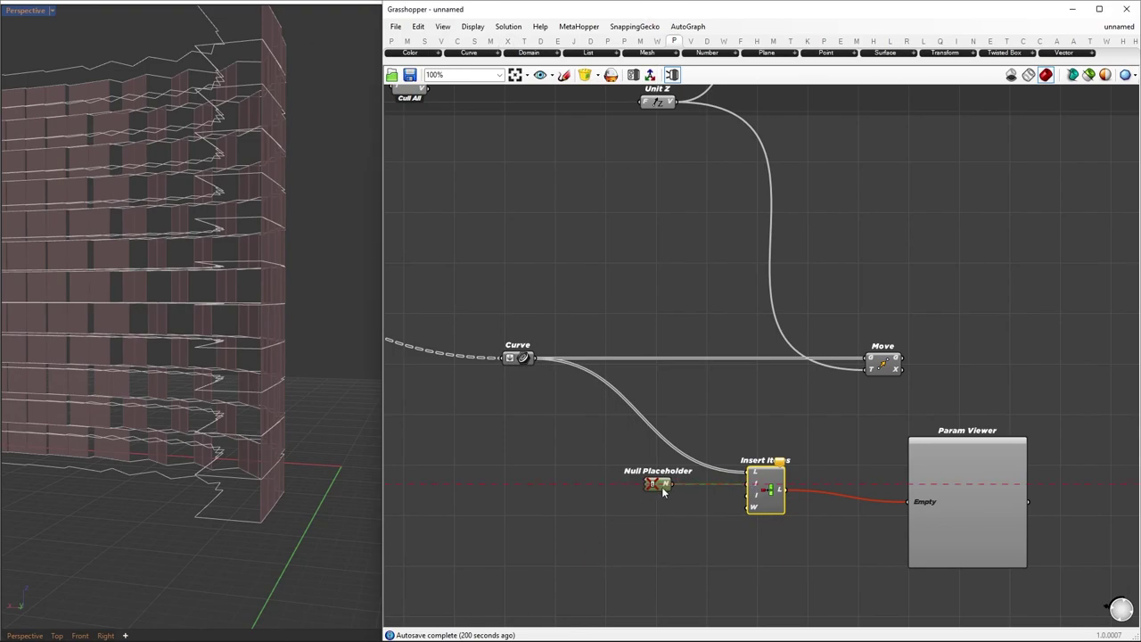
pyautogui.doubleClick(658, 507)
pyautogui.write('panel')
pyautogui.press('Return')
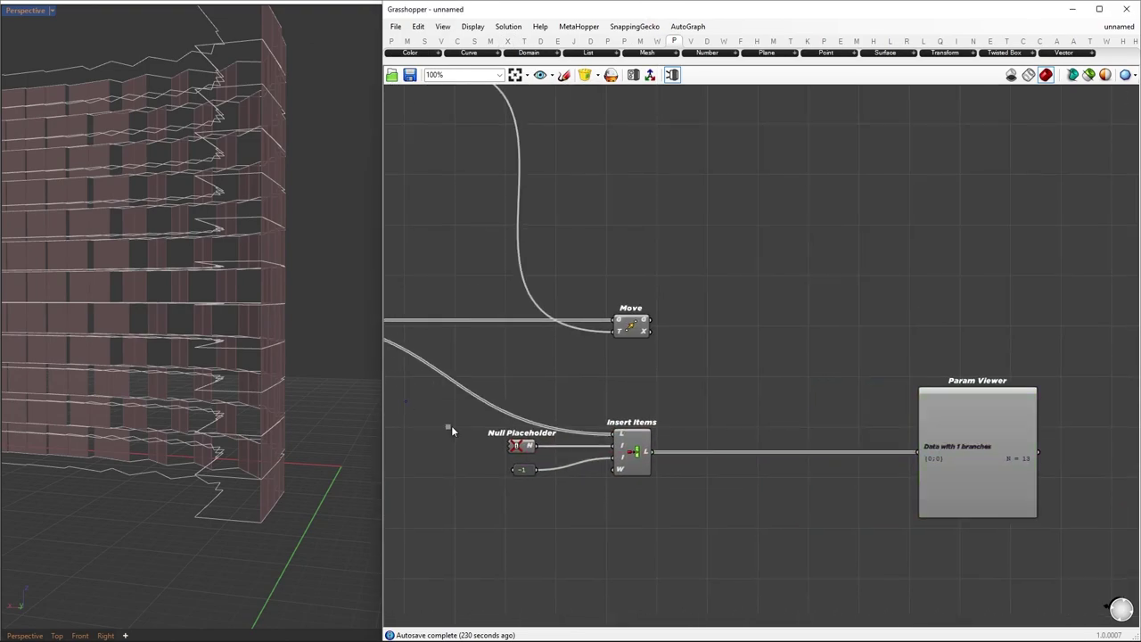
# Duplicate Insert Items with its inputs for the moved outlines from Move, and set the copied index panel to 0
pyautogui.moveTo(451, 431); pyautogui.dragTo(691, 419)
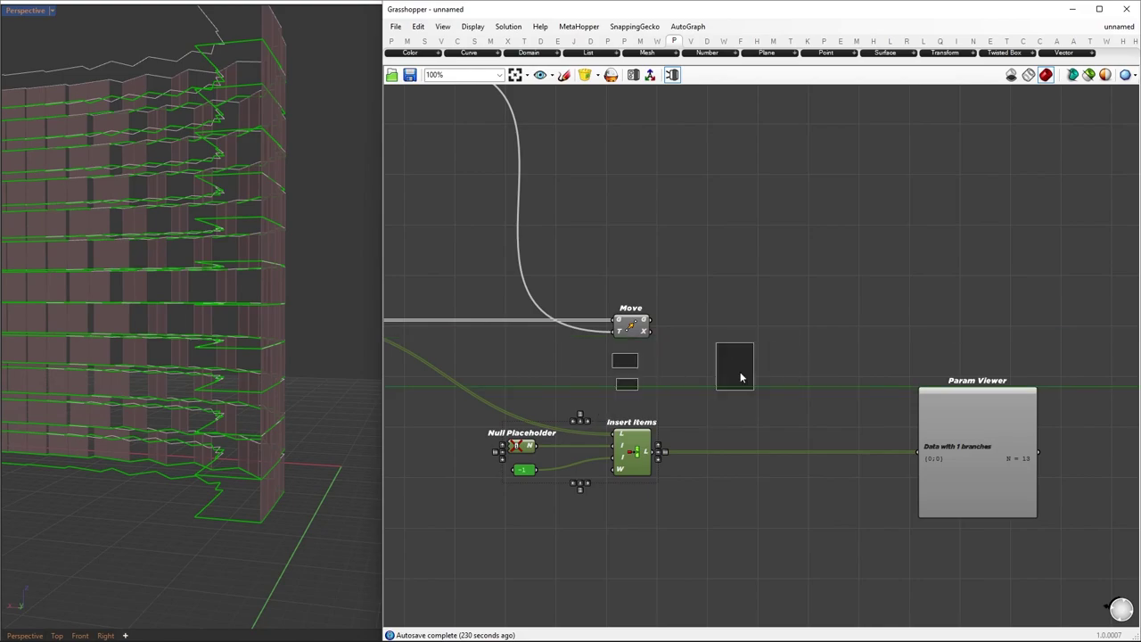
pyautogui.click(740, 378)
pyautogui.scroll(2, 683, 339)
pyautogui.doubleClick(608, 408)
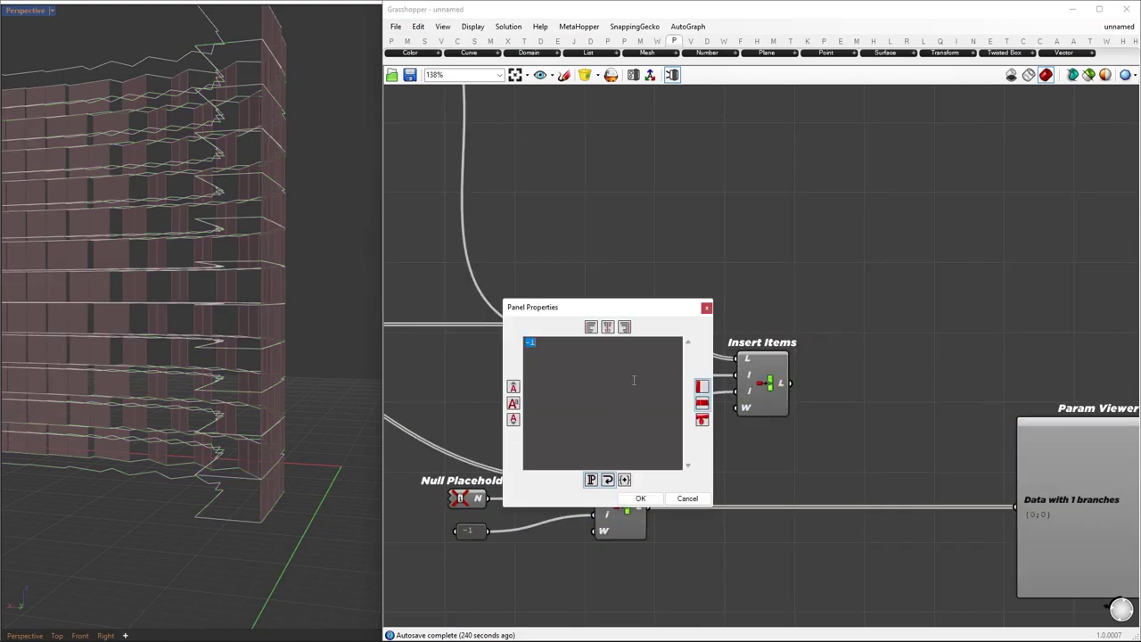
pyautogui.write('0')
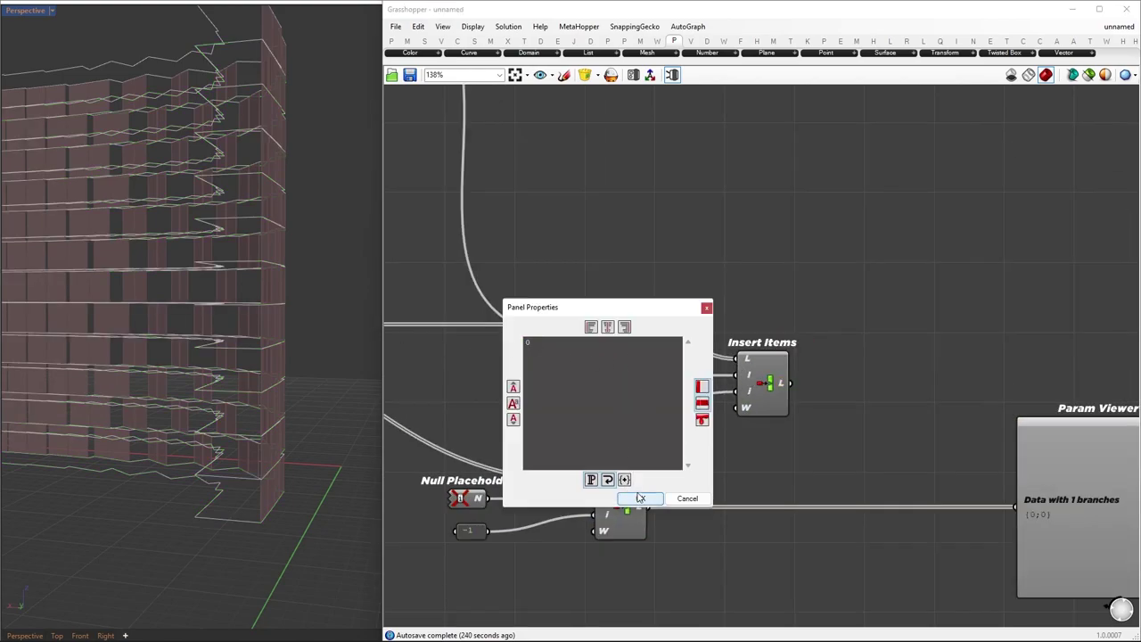
pyautogui.click(640, 497)
pyautogui.scroll(-2, 673, 407)
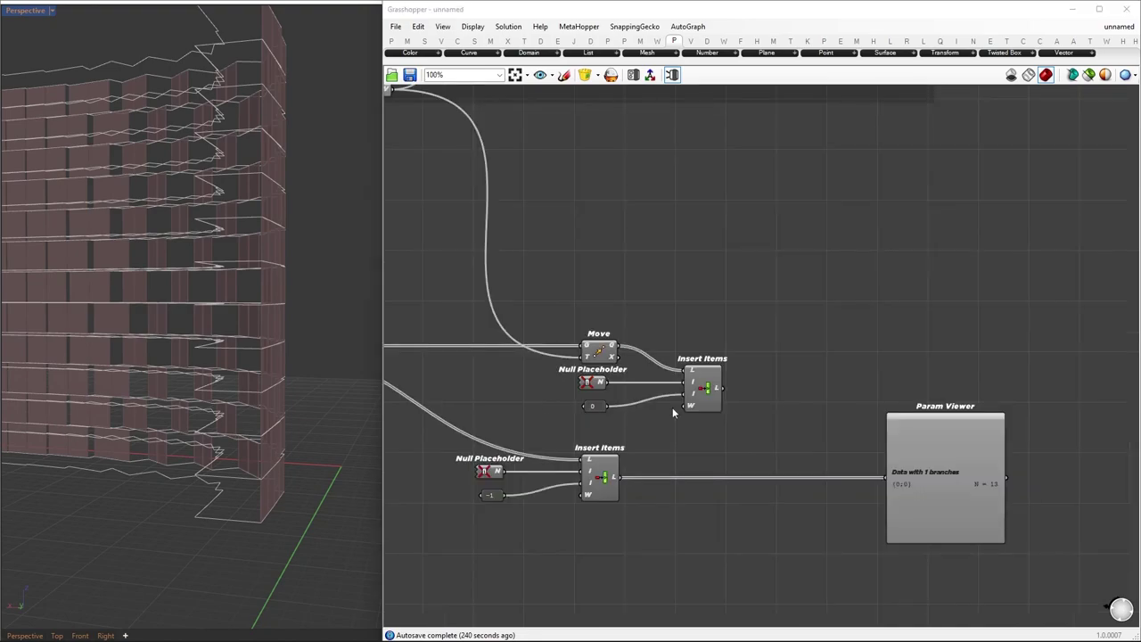
pyautogui.moveTo(636, 343); pyautogui.dragTo(639, 342)
# Add a Merge component combining both Insert Items outputs, and graft its D1 and D2 inputs
pyautogui.click(763, 362)
pyautogui.write('merge')
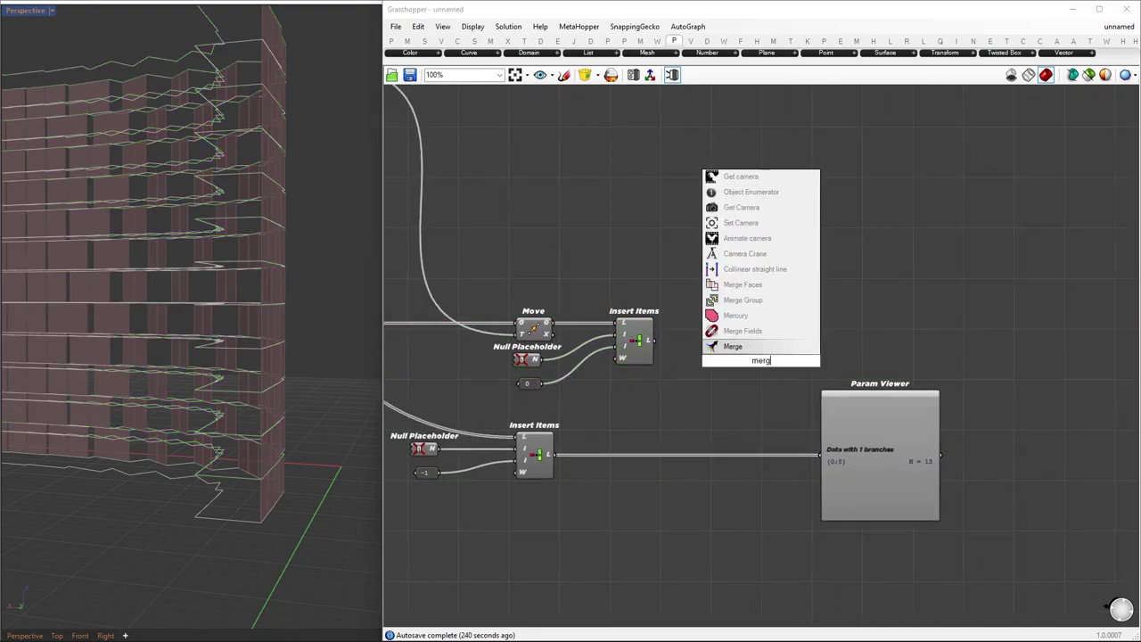
pyautogui.press('Return')
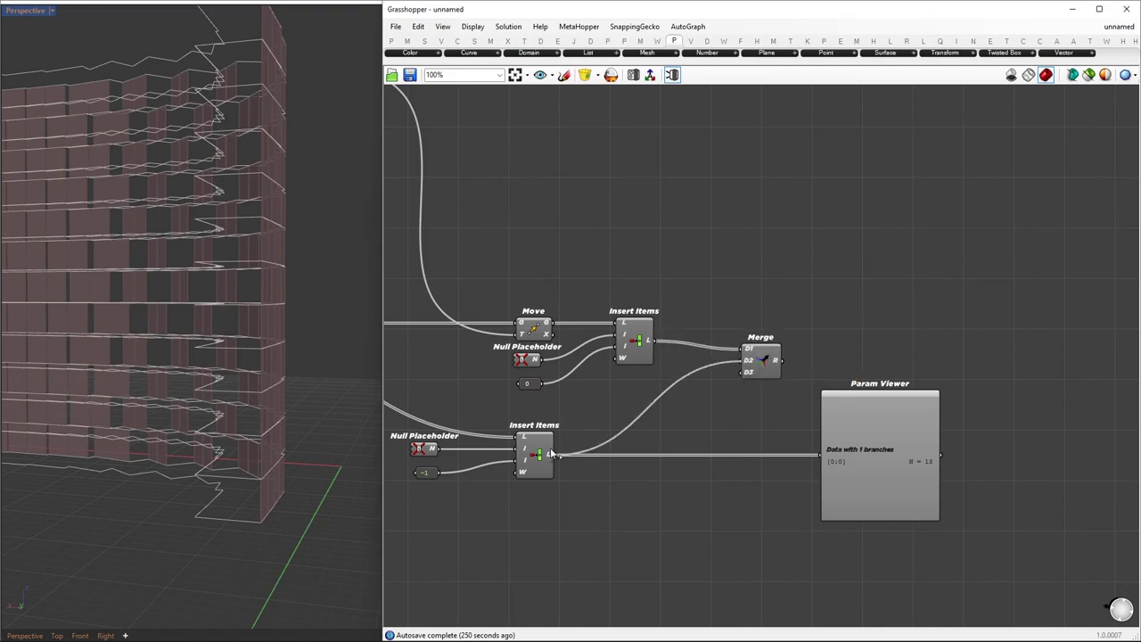
pyautogui.rightClick(748, 356)
pyautogui.click(762, 471)
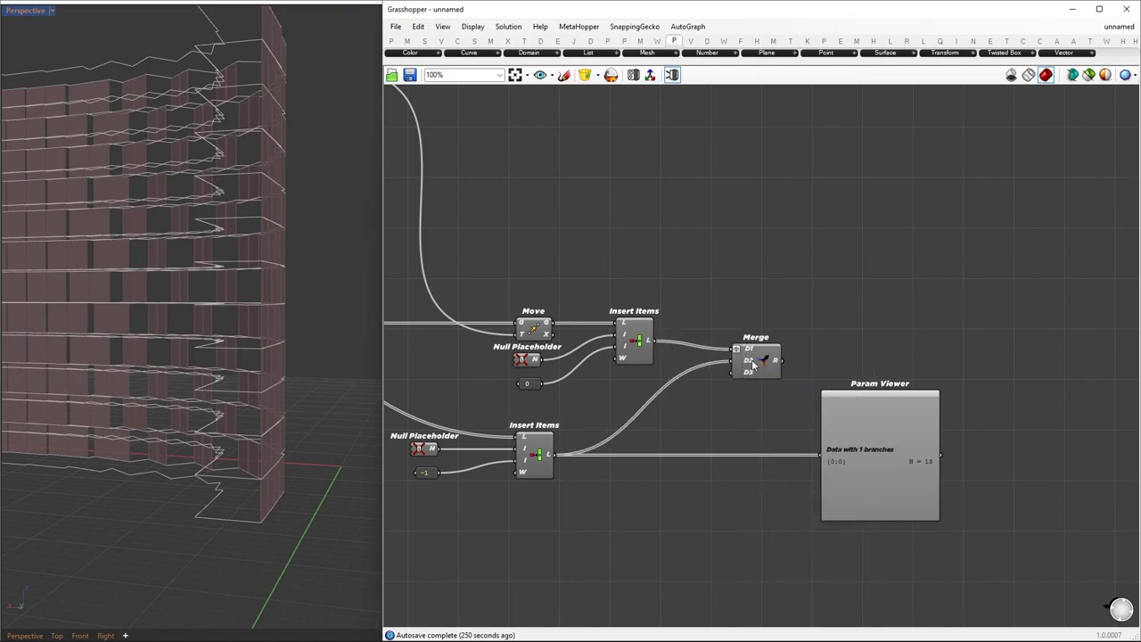
pyautogui.rightClick(746, 362)
pyautogui.click(762, 477)
# Connect the Param Viewer to the Merge result and check how the paired outlines are branched
pyautogui.moveTo(792, 440); pyautogui.dragTo(820, 455)
pyautogui.moveTo(877, 482); pyautogui.dragTo(948, 376)
pyautogui.moveTo(957, 428); pyautogui.dragTo(810, 425, button='right')
pyautogui.moveTo(810, 414); pyautogui.dragTo(947, 422)
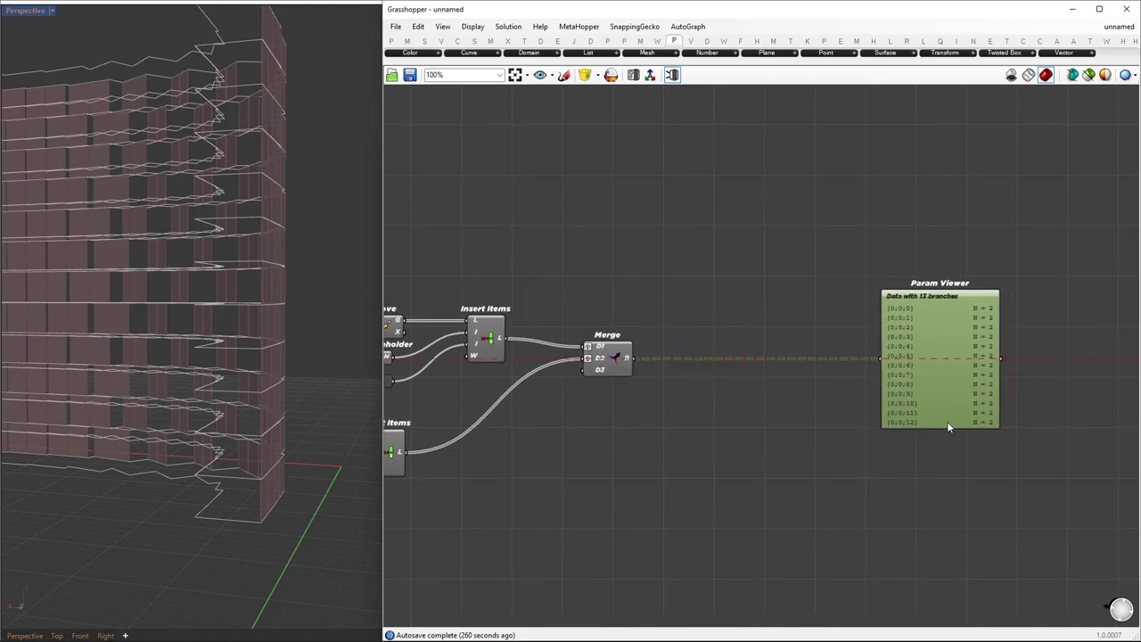
# Add a Region Union of the merged outlines and convert its result with a Surface parameter
pyautogui.doubleClick(772, 432)
pyautogui.write('region union')
pyautogui.press('Return')
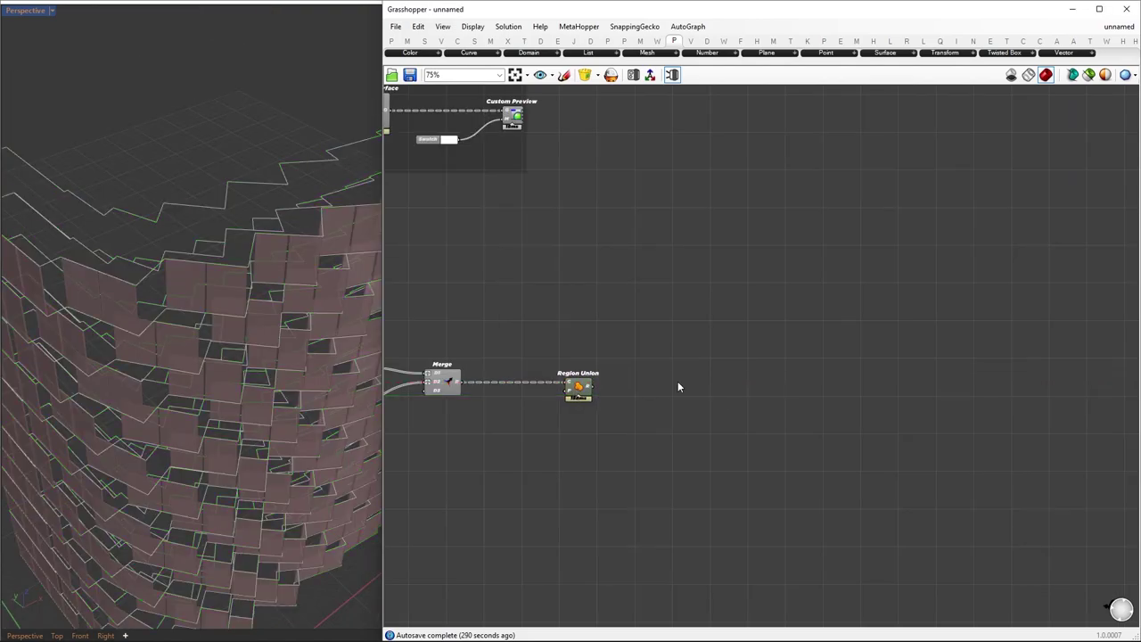
pyautogui.doubleClick(678, 381)
pyautogui.write('surface')
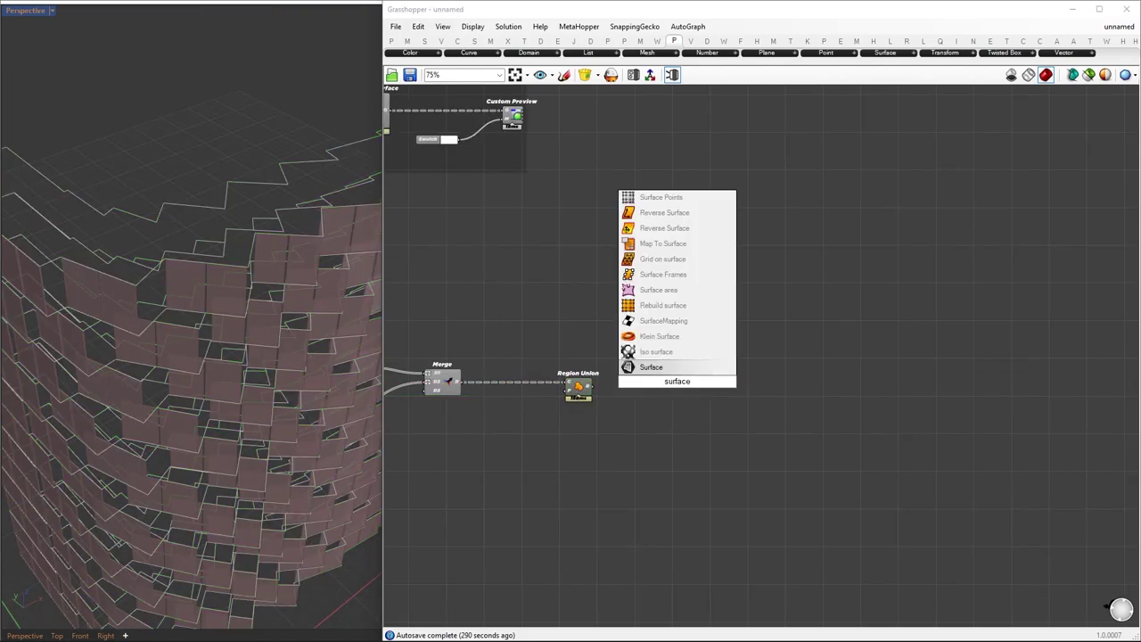
pyautogui.press('Return')
pyautogui.scroll(2, 723, 361)
# Thicken the slab surfaces with an Offset Surface driven by a slider and its Negative, and colour them with a white Custom Preview swatch
pyautogui.doubleClick(789, 357)
pyautogui.write('offse')
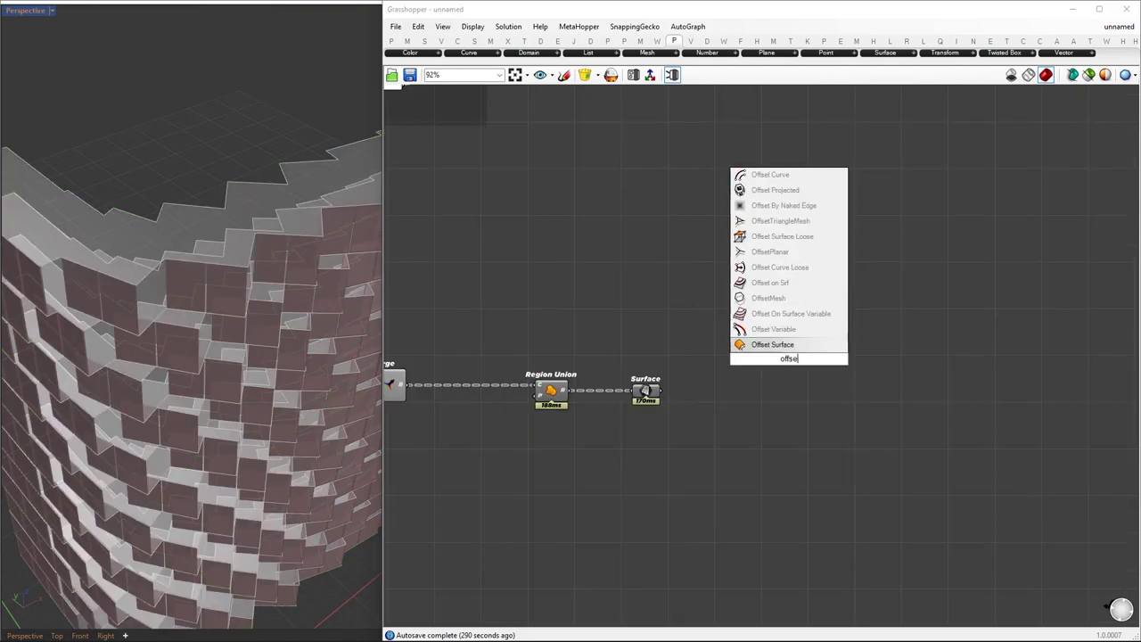
pyautogui.write('t surface')
pyautogui.press('Return')
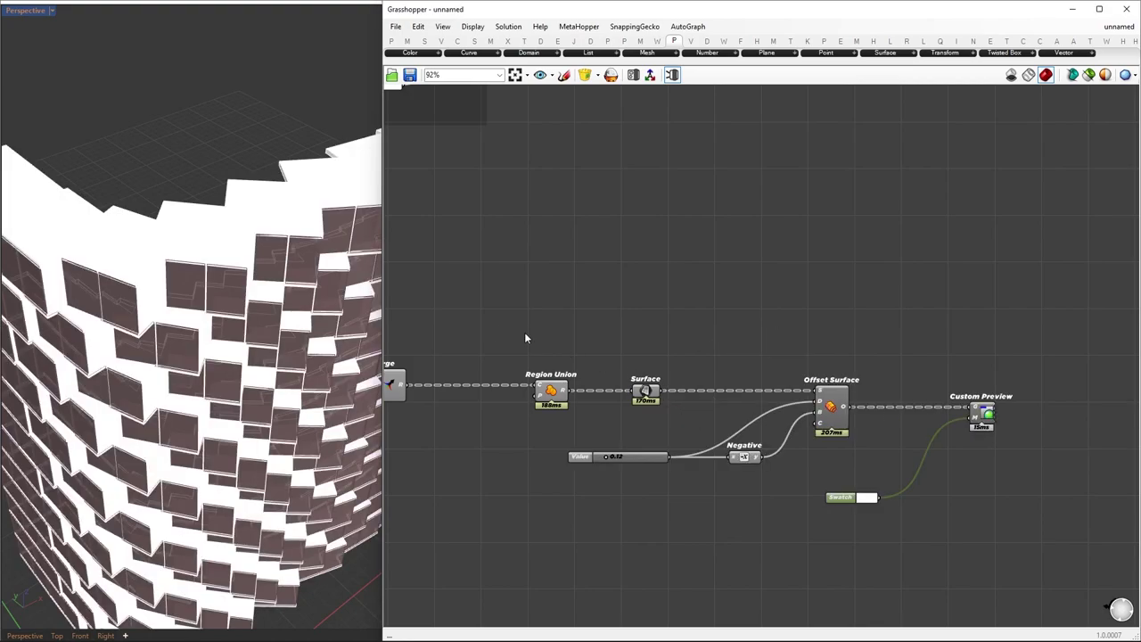
pyautogui.moveTo(493, 327); pyautogui.dragTo(915, 562)
pyautogui.middleClick(918, 567)
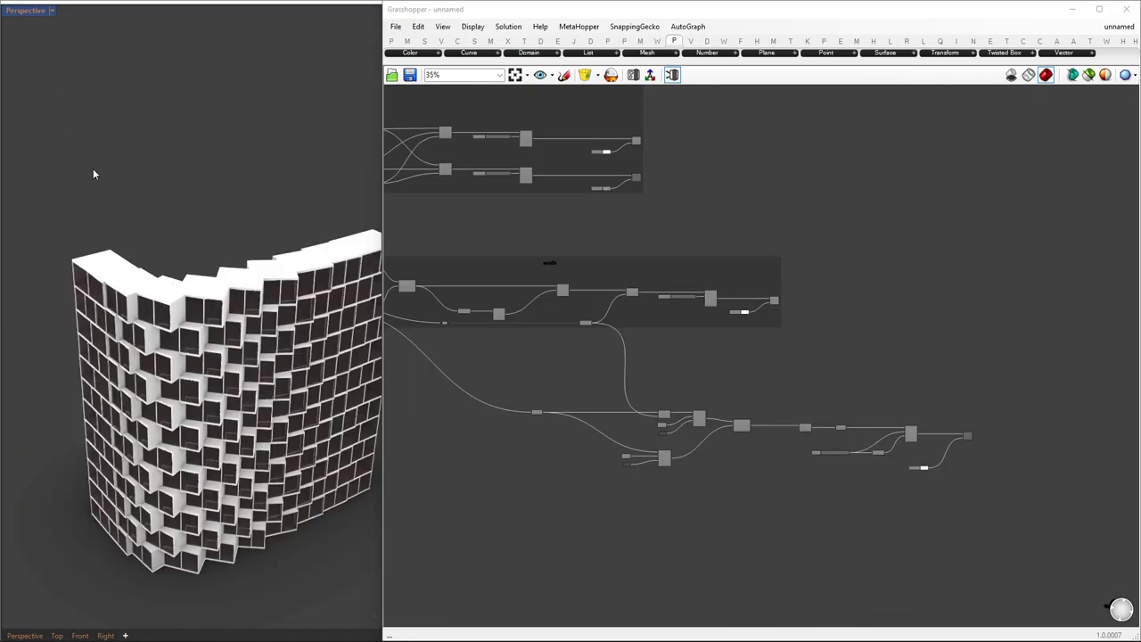
# Inspect the rendered building with its white floor slabs, walls and staggered window panels from several sides and up close
pyautogui.scroll(-3, 179, 392)
pyautogui.scroll(6, 210, 392)
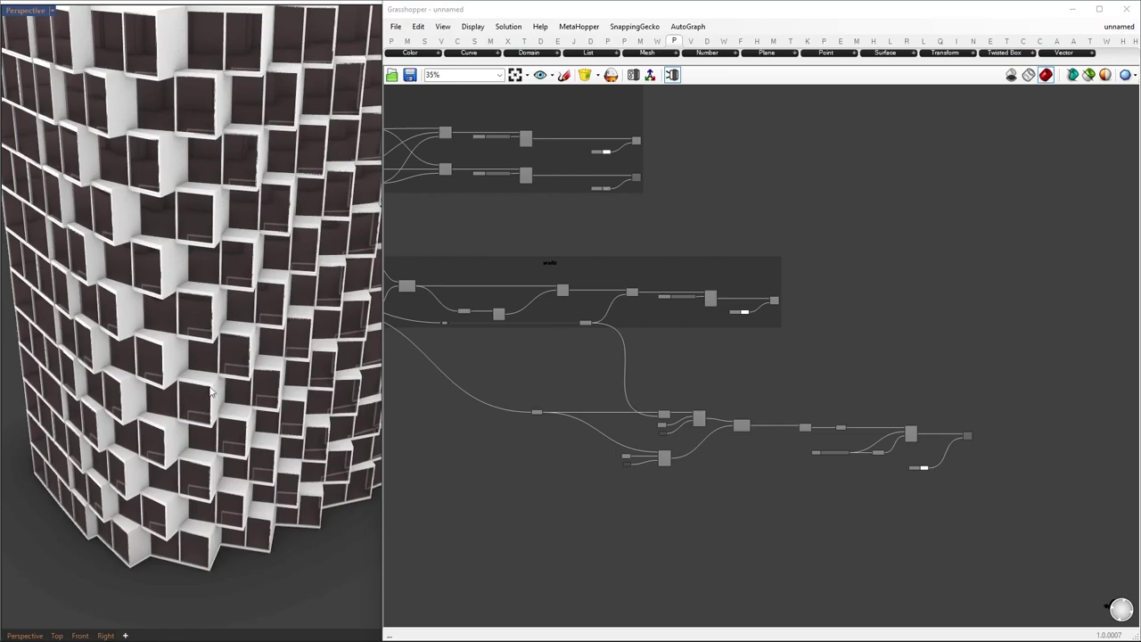
pyautogui.moveTo(211, 392); pyautogui.dragTo(35, 332, button='right')
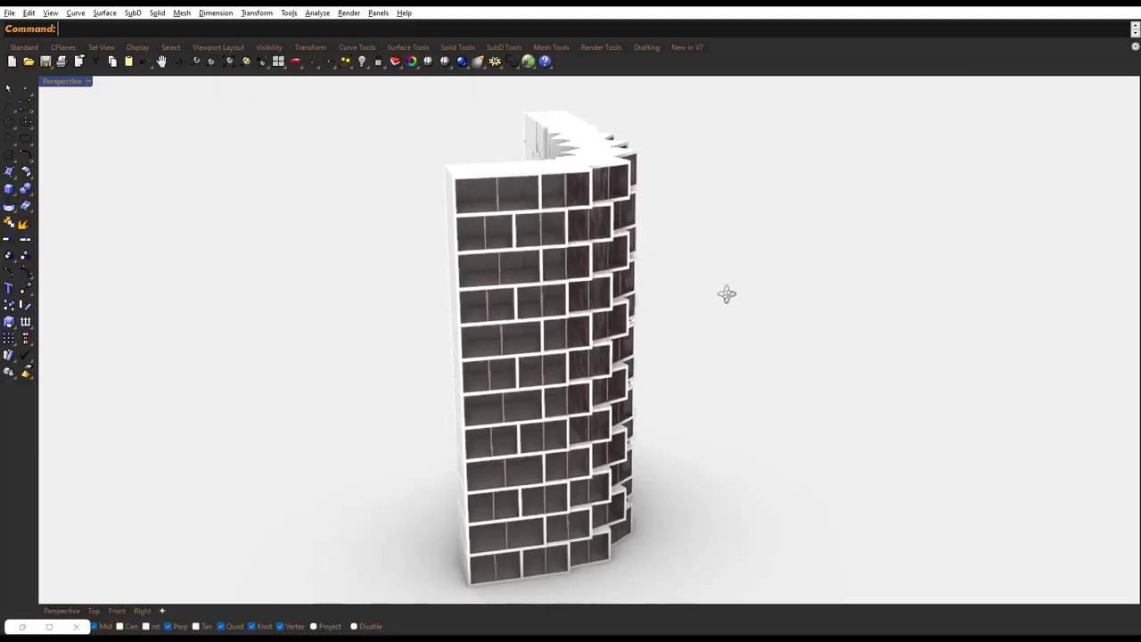
pyautogui.moveTo(727, 294); pyautogui.dragTo(713, 372, button='right')
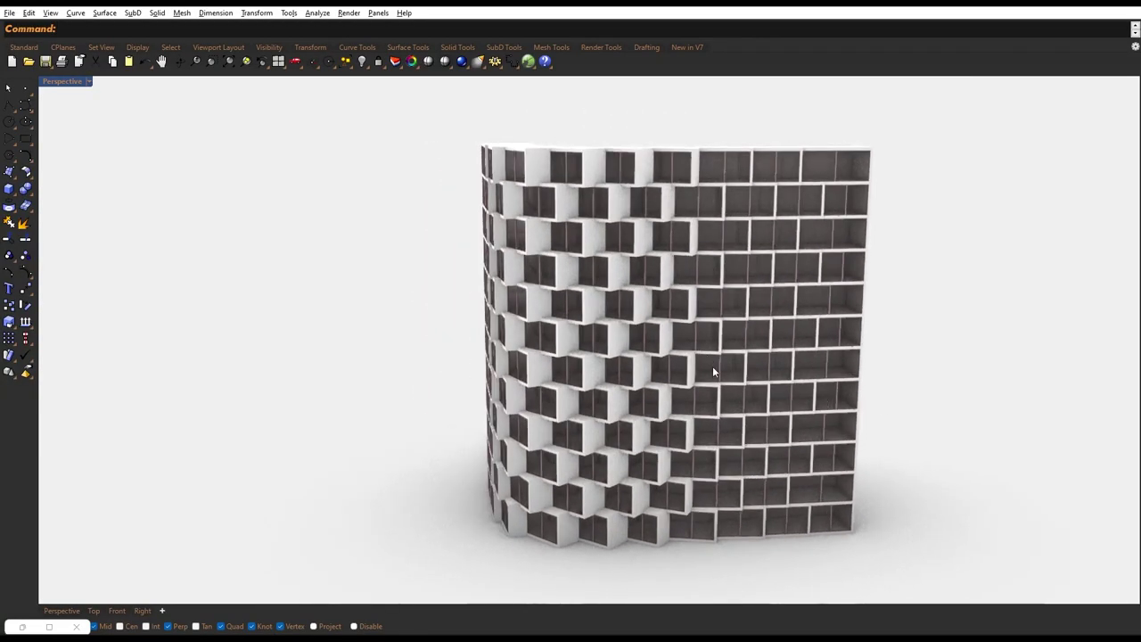
pyautogui.scroll(10, 714, 372)
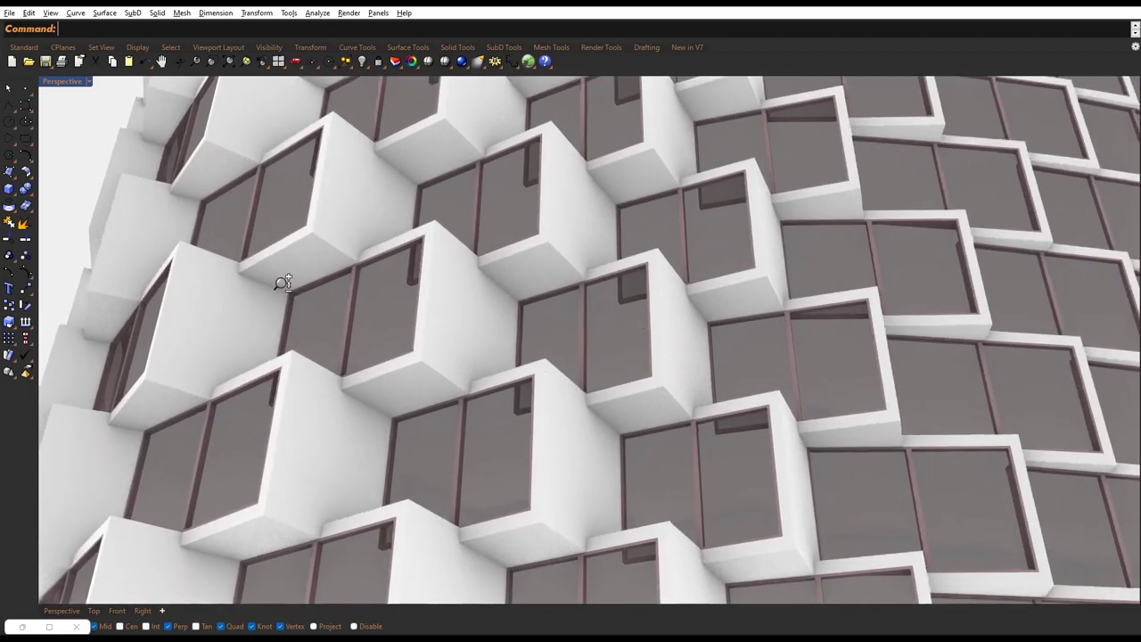
pyautogui.moveTo(282, 283); pyautogui.dragTo(391, 263, button='right')
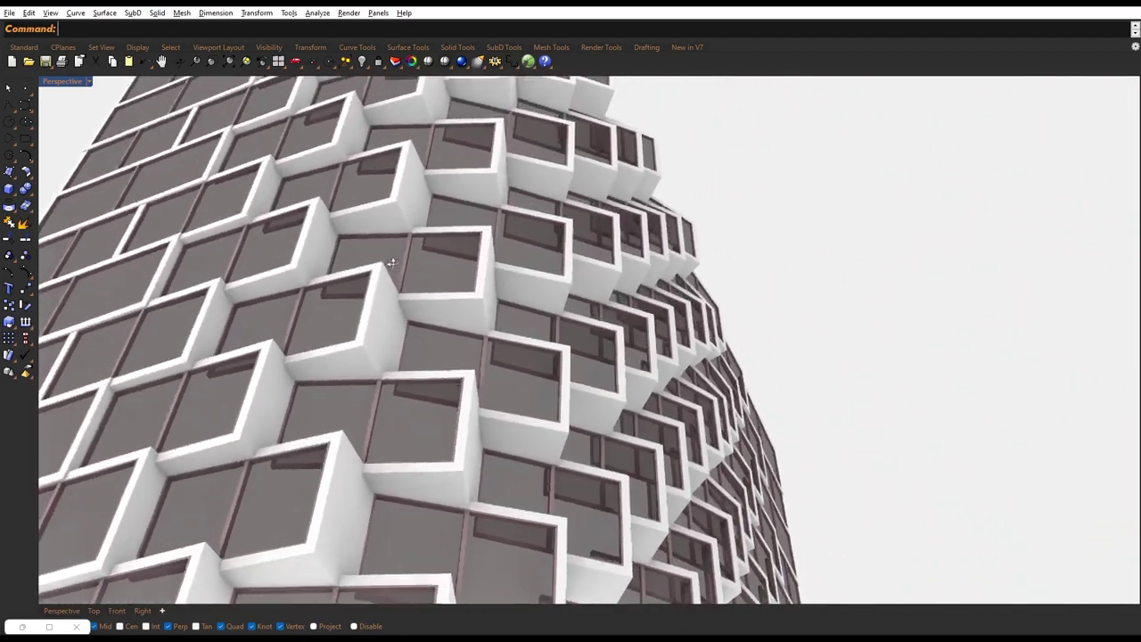
pyautogui.moveTo(504, 280); pyautogui.dragTo(384, 258, button='right')
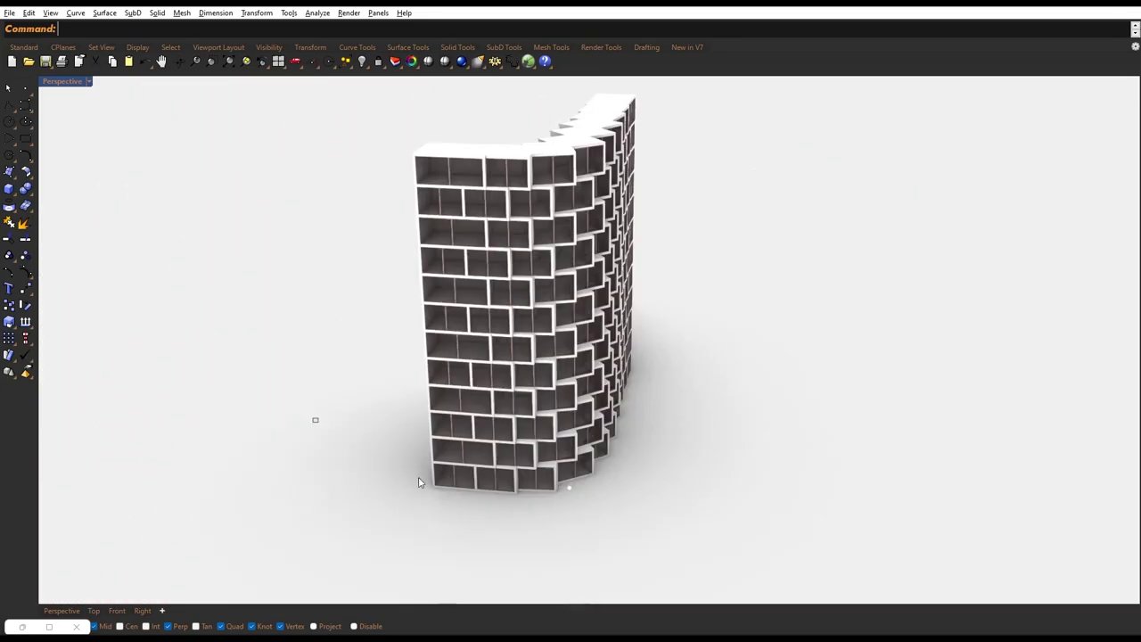
# Reshape the building by moving the base curve's control points along the green and red axes, checking the updated form
pyautogui.moveTo(472, 517); pyautogui.dragTo(473, 518)
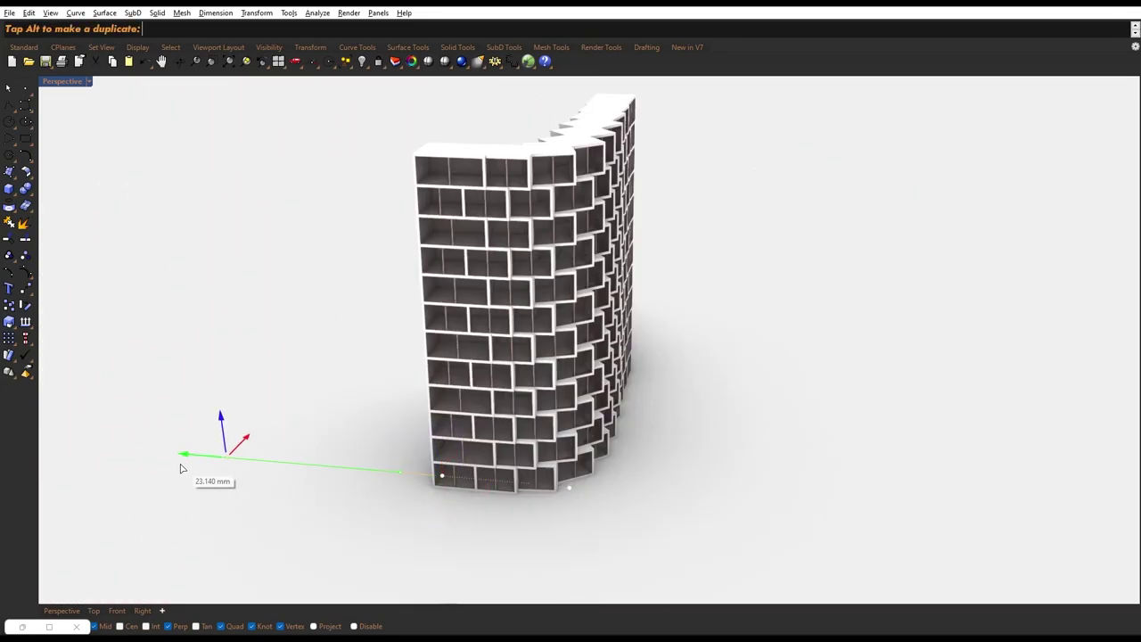
pyautogui.moveTo(267, 483); pyautogui.dragTo(265, 483)
pyautogui.moveTo(570, 374); pyautogui.dragTo(592, 448, button='right')
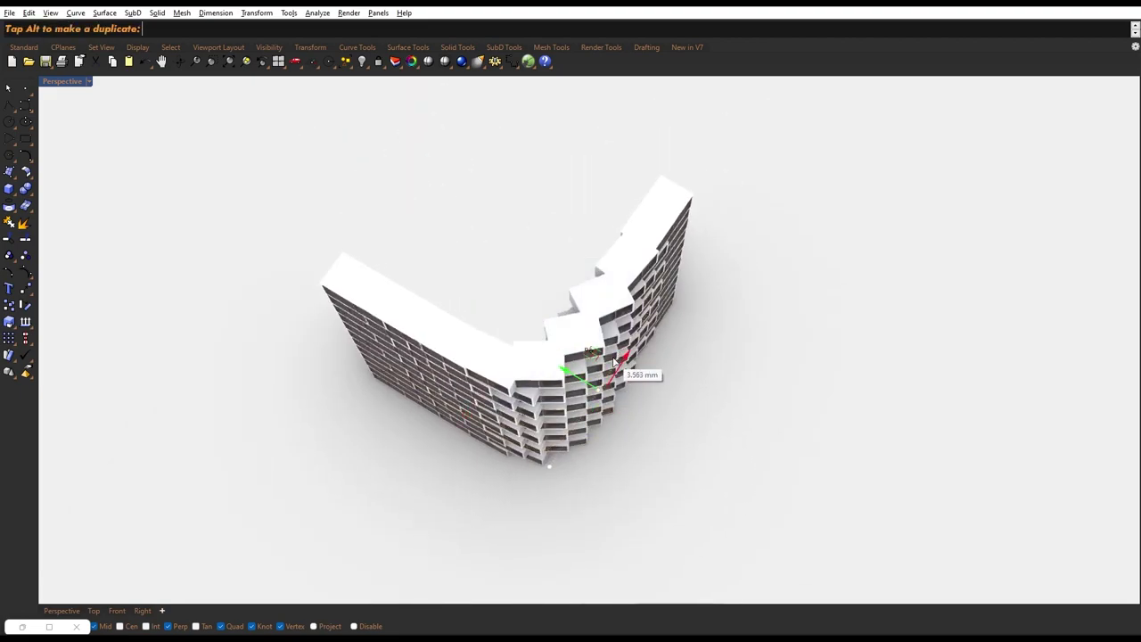
pyautogui.moveTo(614, 360); pyautogui.dragTo(615, 361)
pyautogui.moveTo(759, 407); pyautogui.dragTo(971, 258, button='right')
pyautogui.scroll(-4, 833, 252)
pyautogui.keyDown('shift'); pyautogui.moveTo(756, 328); pyautogui.dragTo(834, 310, button='right'); pyautogui.keyUp('shift')
pyautogui.scroll(4, 834, 311)
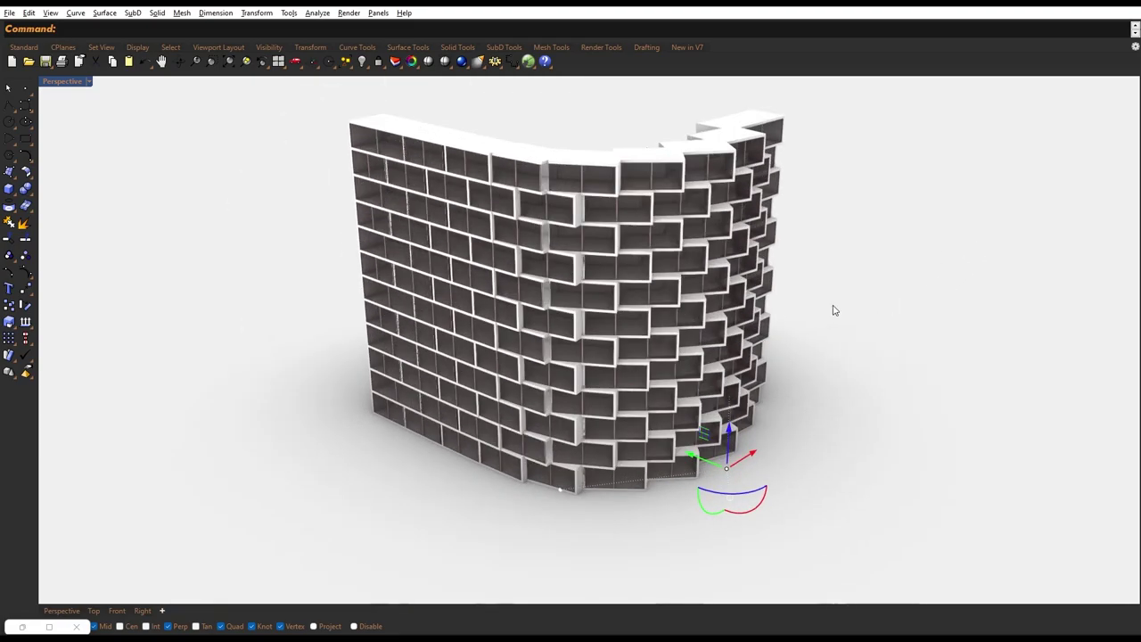
# Undo the last two changes to the base curve's control points and check the building's end wall
pyautogui.scroll(-2, 834, 310)
pyautogui.hotkey('ctrl', 'z')
pyautogui.hotkey('ctrl', 'z')
pyautogui.moveTo(535, 355); pyautogui.dragTo(619, 344, button='right')
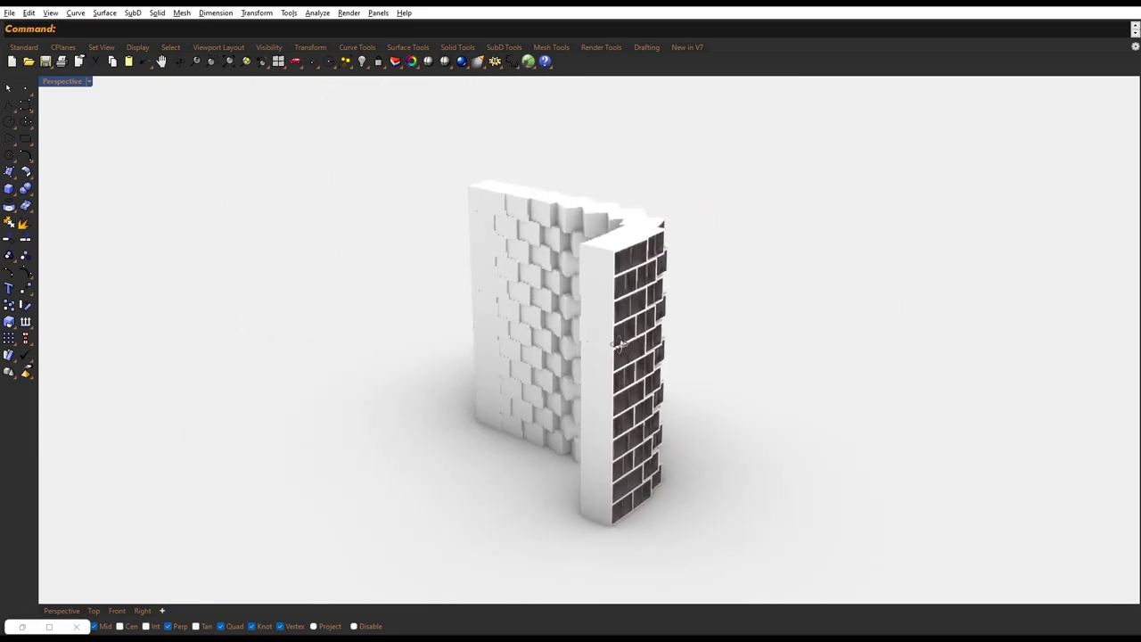
pyautogui.scroll(5, 632, 443)
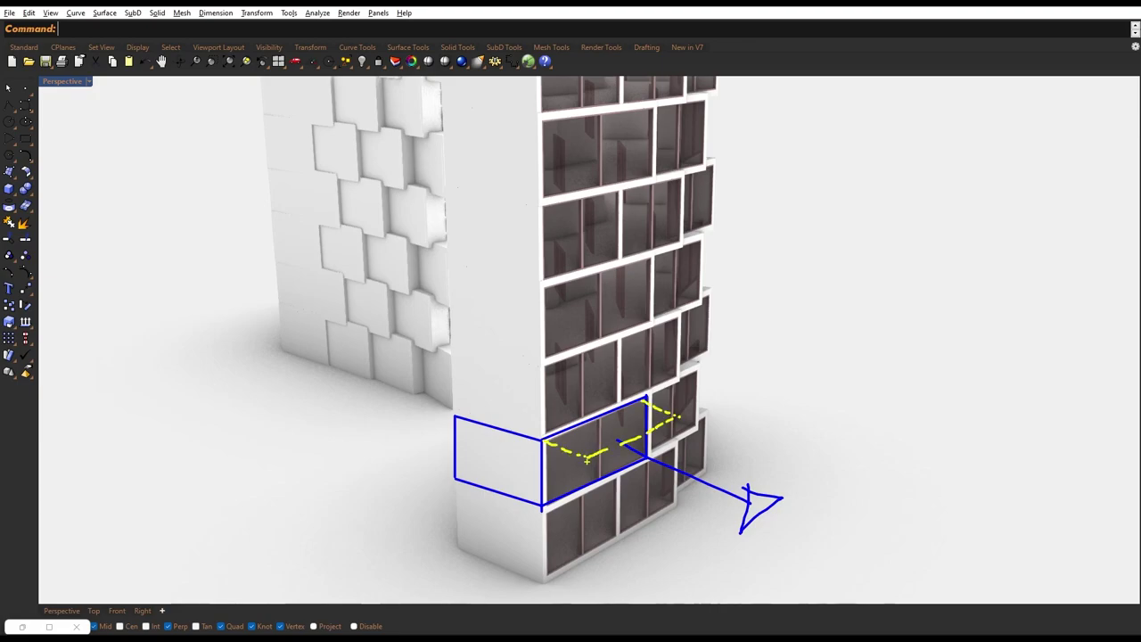
# Open Grasshopper, switch the highlighted Boolean Toggle to flip the building's facing direction, and return to the full model view
pyautogui.press('Escape')
pyautogui.write('Grasshopper')
pyautogui.press('Return')
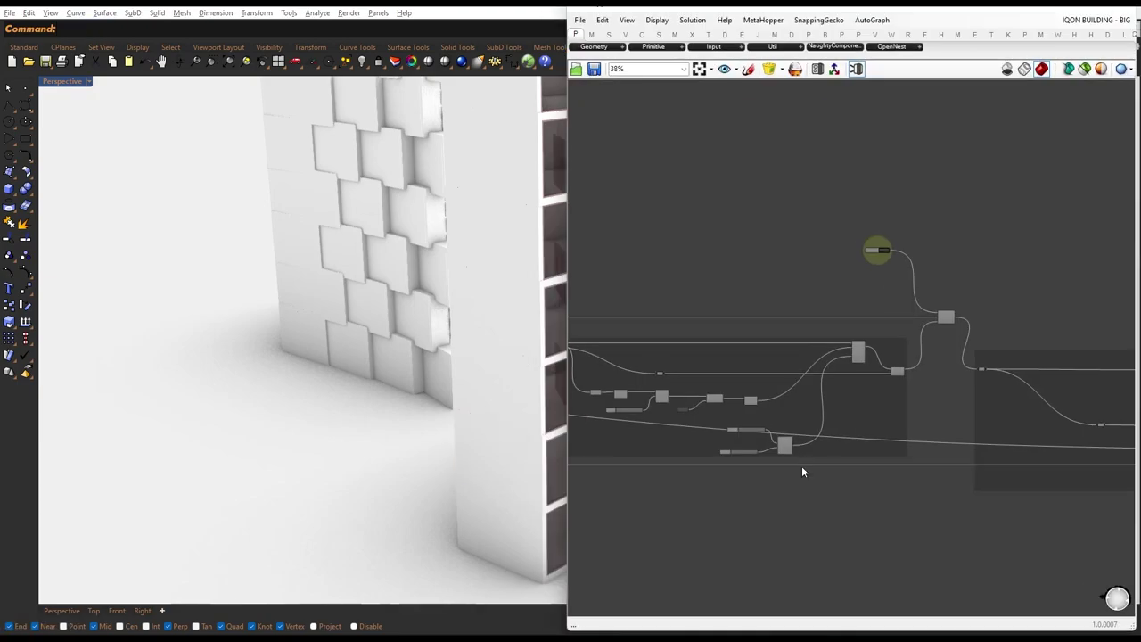
pyautogui.scroll(6, 887, 248)
pyautogui.moveTo(888, 249); pyautogui.dragTo(796, 390, button='right')
pyautogui.click(789, 395)
pyautogui.click(1071, 9)
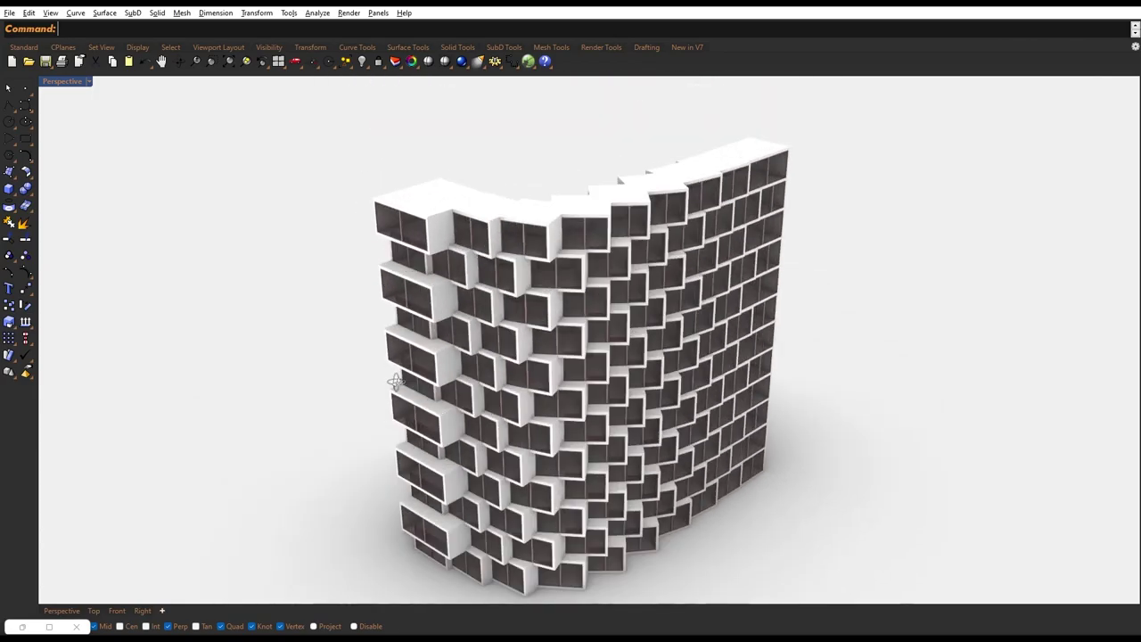
# Examine the flipped building's staggered blocks, white frames and window panels from a distance and up close
pyautogui.moveTo(395, 382); pyautogui.dragTo(471, 408, button='right')
pyautogui.keyDown('shift'); pyautogui.moveTo(471, 408); pyautogui.dragTo(469, 389, button='right'); pyautogui.keyUp('shift')
pyautogui.scroll(10, 437, 294)
pyautogui.moveTo(427, 273); pyautogui.dragTo(520, 428, button='right')
pyautogui.scroll(-4, 519, 428)
pyautogui.scroll(6, 506, 392)
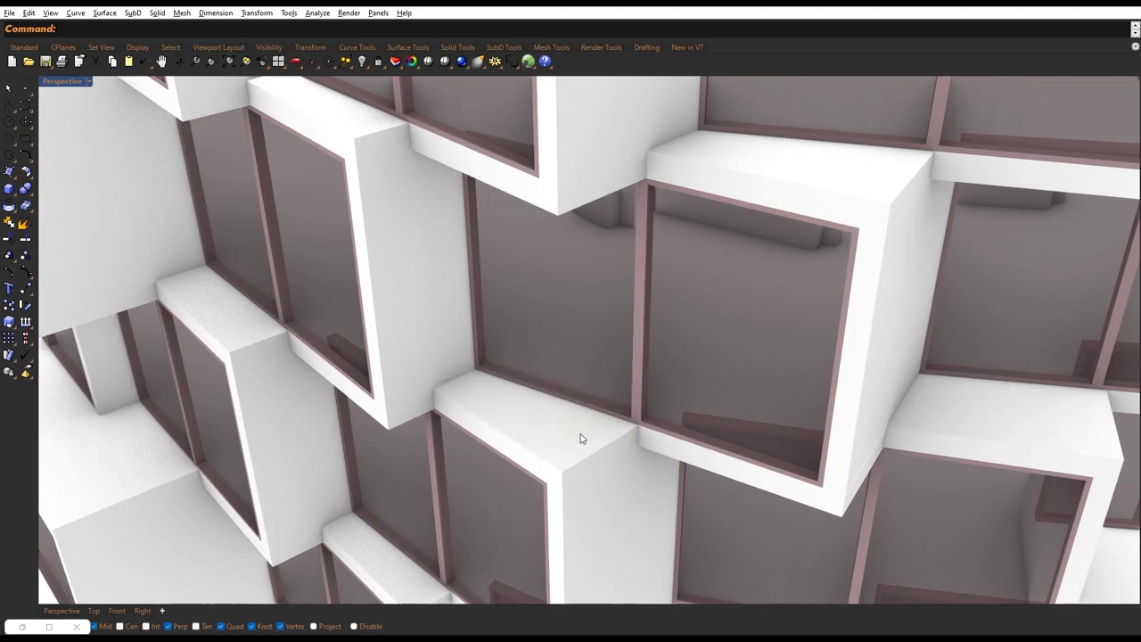
pyautogui.scroll(-5, 860, 355)
pyautogui.scroll(5, 927, 334)
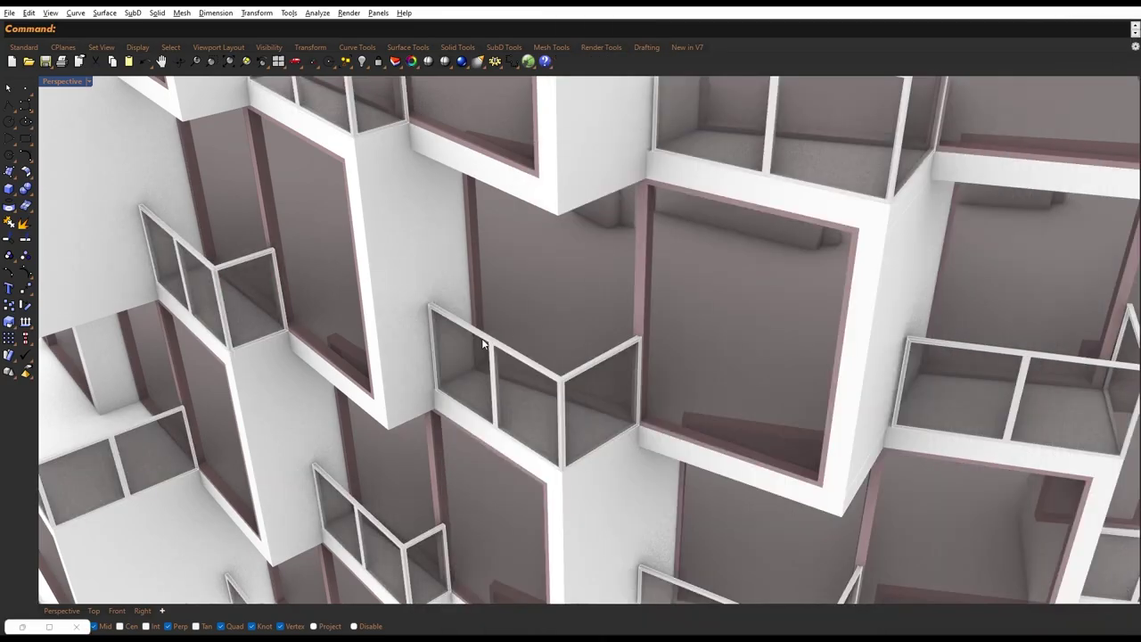
# Examine the balcony railings on the protruding blocks and the facade of the 20-level tower
pyautogui.scroll(-5, 435, 217)
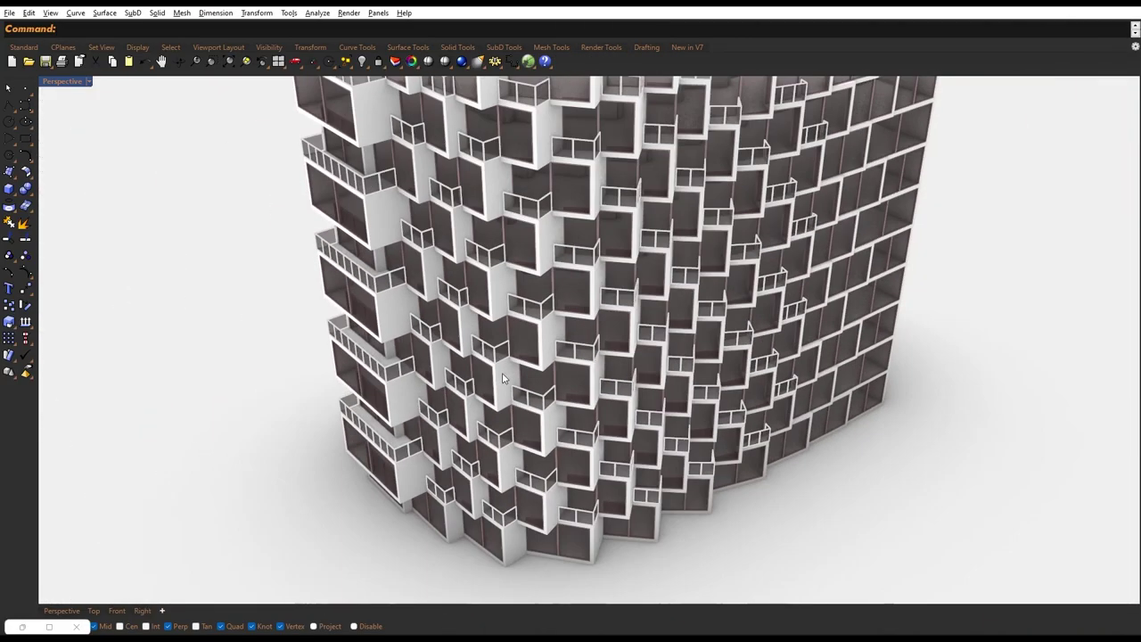
pyautogui.scroll(6, 435, 216)
pyautogui.moveTo(435, 217); pyautogui.dragTo(587, 350, button='right')
pyautogui.scroll(-5, 509, 293)
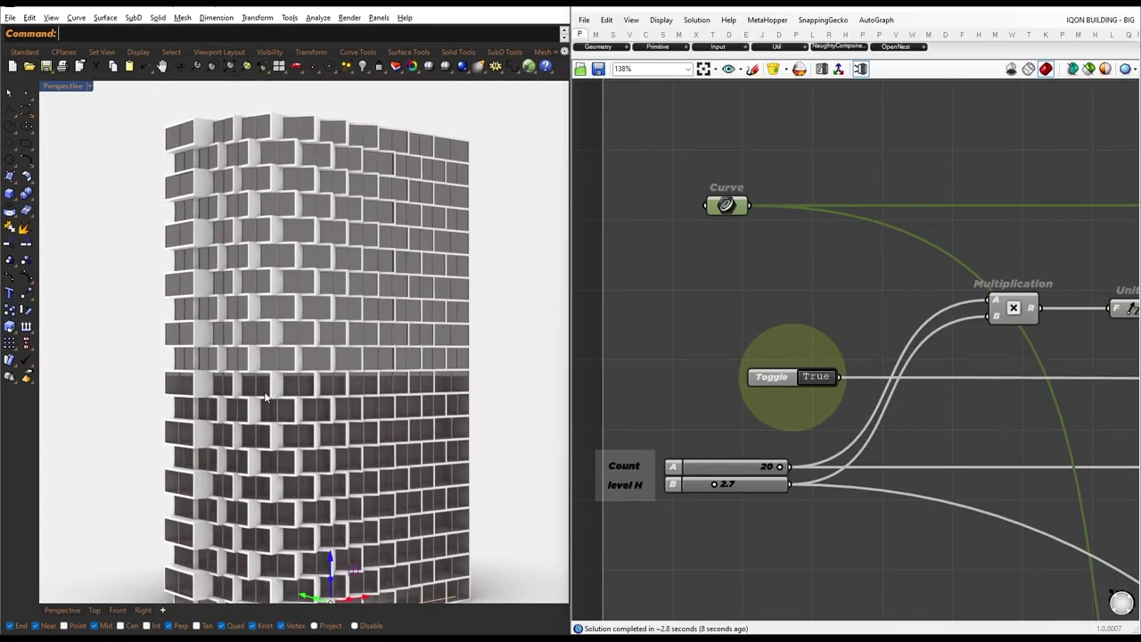
pyautogui.scroll(4, 268, 393)
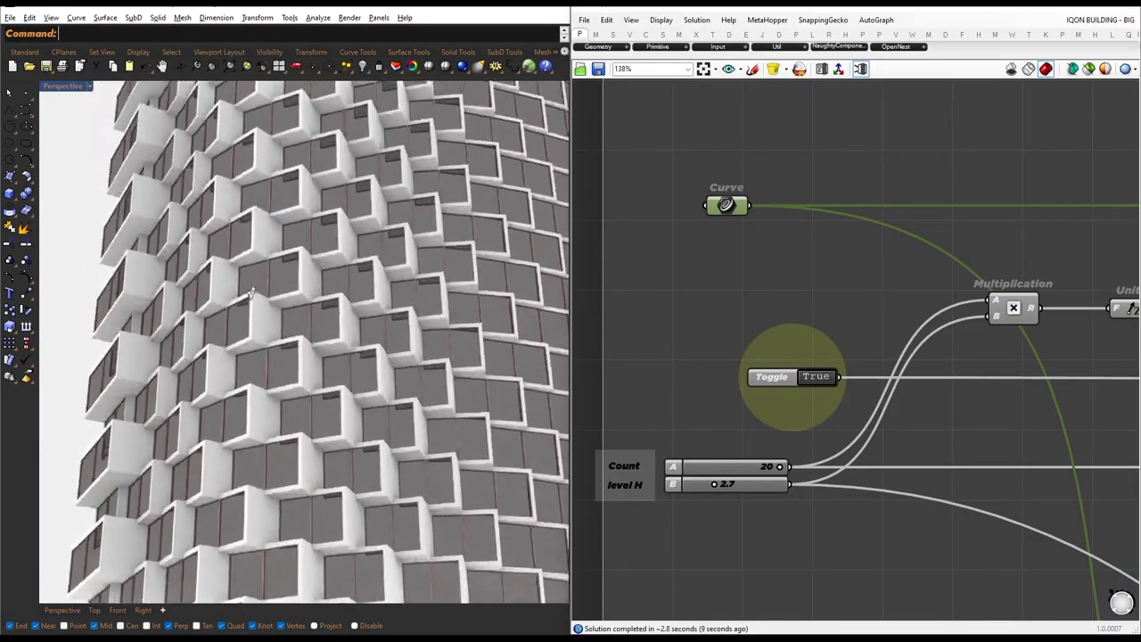